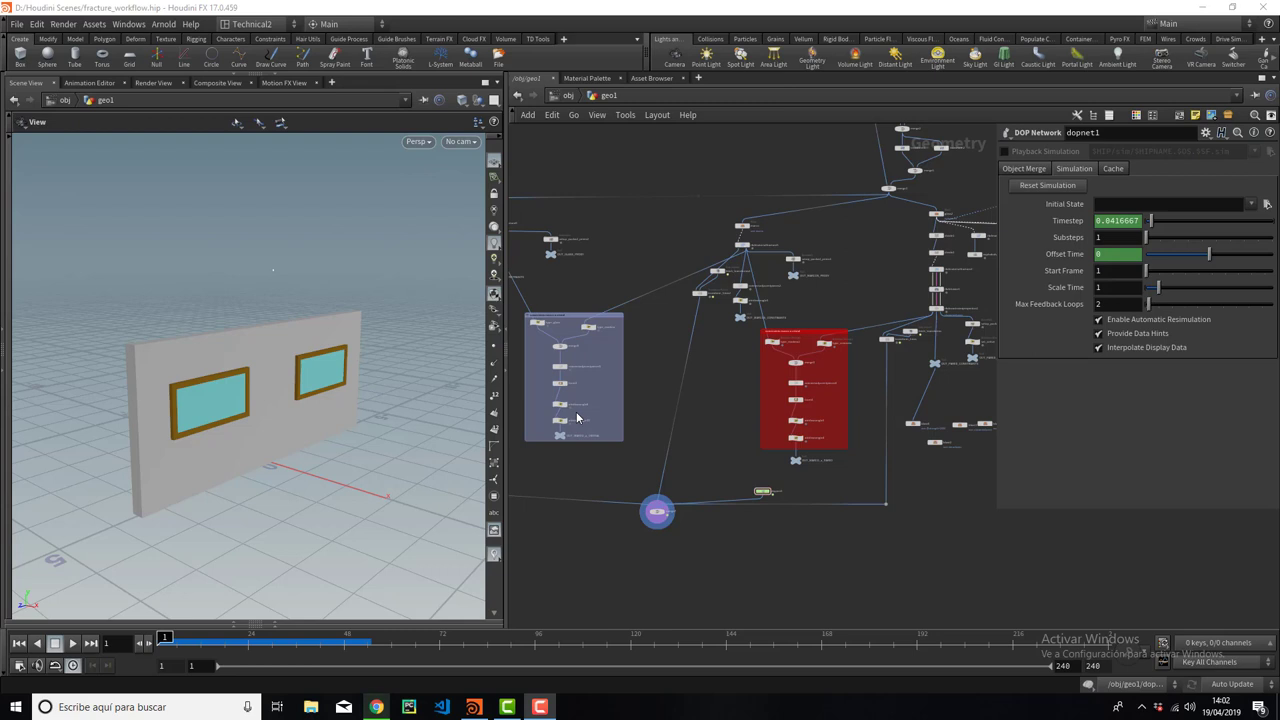
Orbit around the wall and sphere, panning the network to the purple dopnet node.
{"action": "left_click_drag", "start_coordinate": [352, 424], "coordinate": [358, 417]}
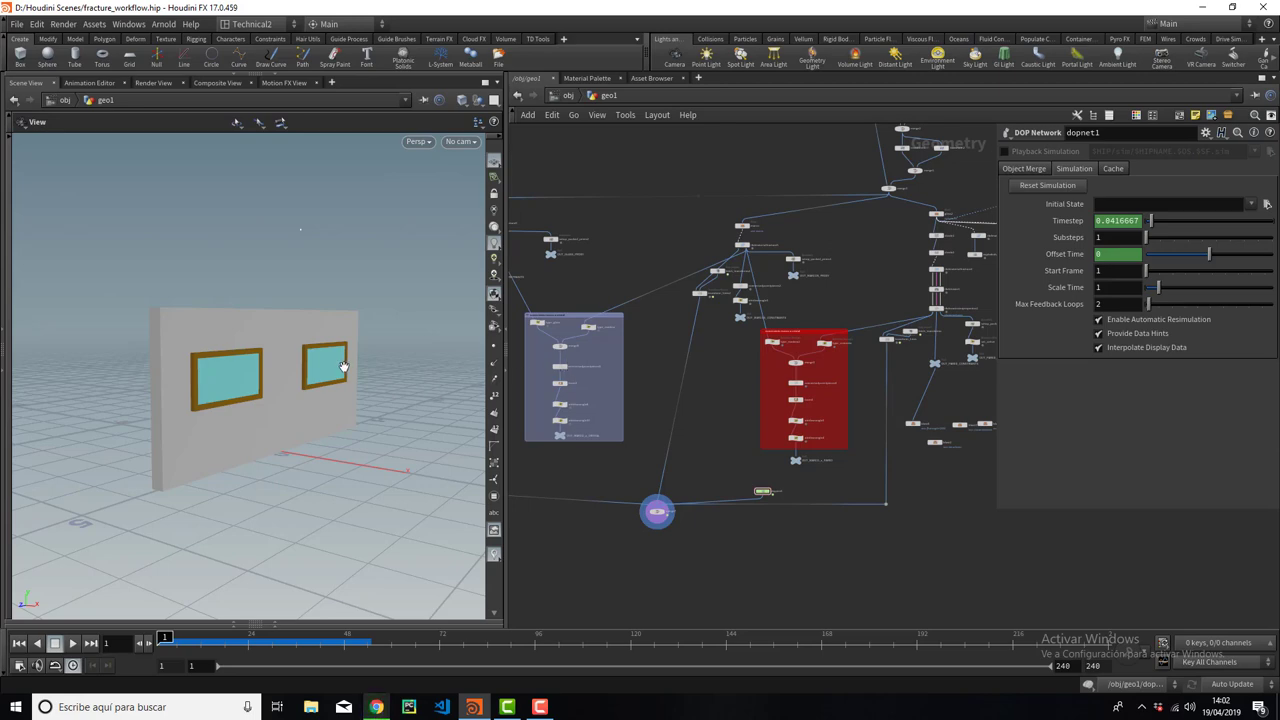
{"action": "left_click_drag", "start_coordinate": [343, 367], "coordinate": [476, 342]}
{"action": "mouse_move", "coordinate": [357, 386]}
{"action": "left_mouse_down"}
{"action": "mouse_move", "coordinate": [400, 357]}
{"action": "mouse_move", "coordinate": [304, 375]}
{"action": "mouse_move", "coordinate": [360, 370]}
{"action": "left_mouse_up"}
{"action": "scroll", "coordinate": [331, 366], "scroll_direction": "down", "scroll_amount": 3}
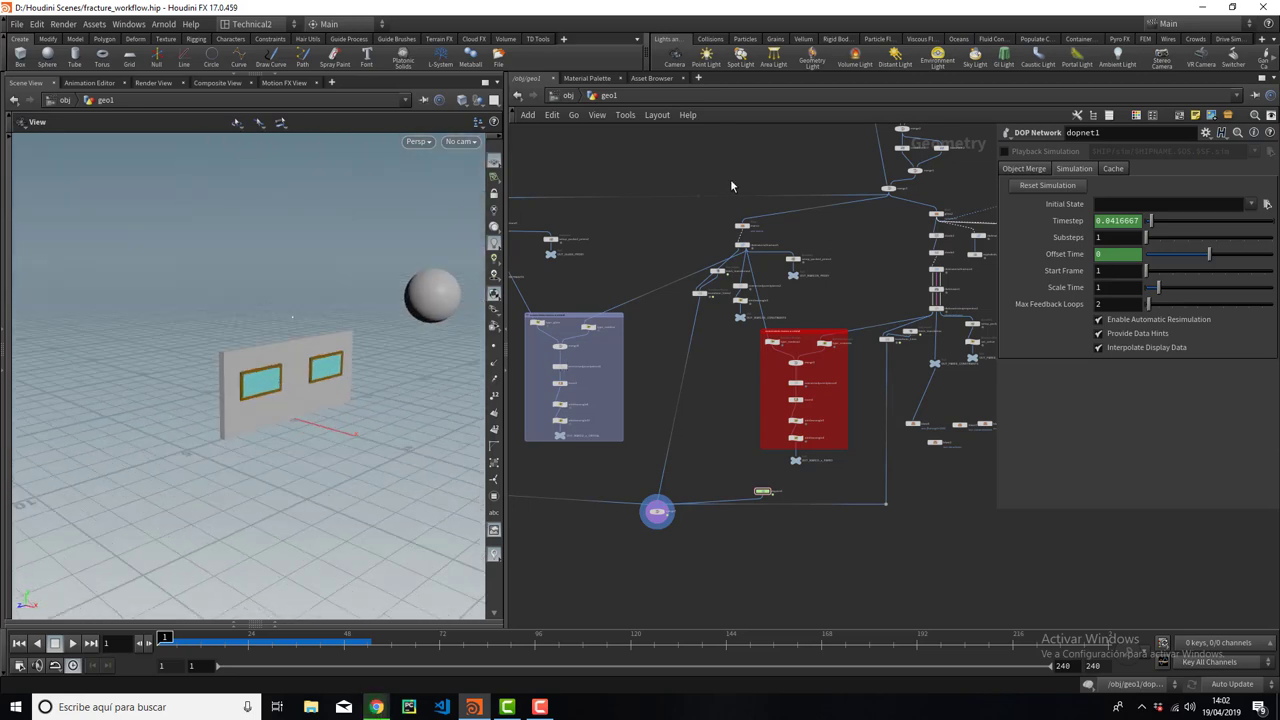
{"action": "middle_click_drag", "start_coordinate": [730, 186], "coordinate": [714, 300]}
{"action": "middle_click_drag", "start_coordinate": [741, 229], "coordinate": [710, 289]}
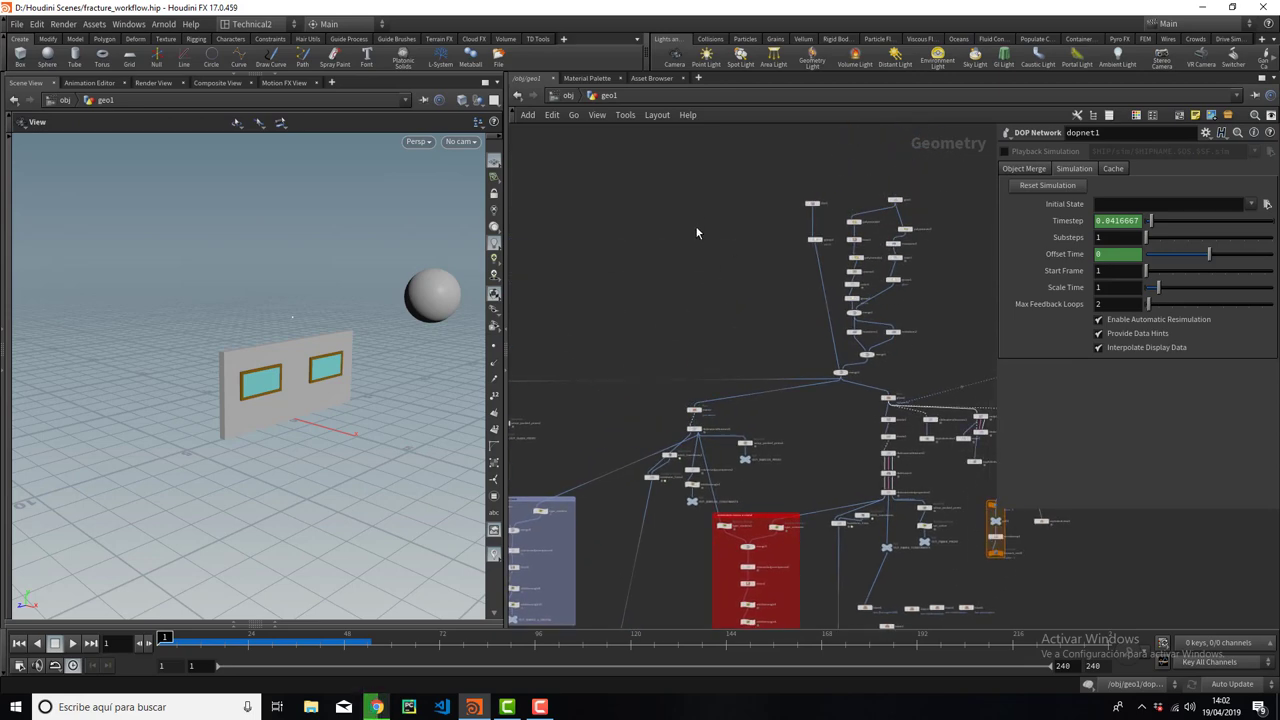
{"action": "mouse_move", "coordinate": [726, 214]}
{"action": "middle_mouse_down"}
{"action": "mouse_move", "coordinate": [694, 217]}
{"action": "mouse_move", "coordinate": [651, 277]}
{"action": "mouse_move", "coordinate": [560, 300]}
{"action": "middle_mouse_up"}
{"action": "mouse_move", "coordinate": [319, 378]}
{"action": "left_mouse_down"}
{"action": "mouse_move", "coordinate": [330, 357]}
{"action": "mouse_move", "coordinate": [423, 303]}
{"action": "mouse_move", "coordinate": [311, 371]}
{"action": "left_mouse_up"}
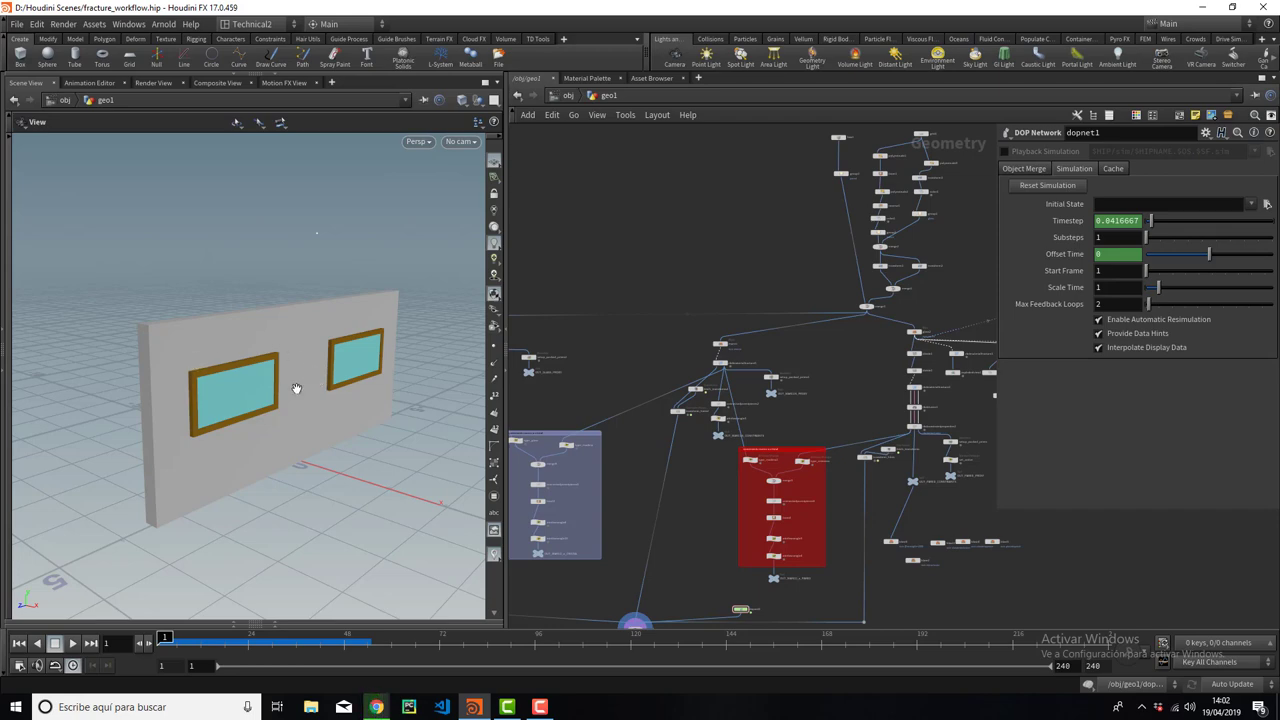
{"action": "mouse_move", "coordinate": [297, 388]}
{"action": "left_mouse_down"}
{"action": "mouse_move", "coordinate": [282, 358]}
{"action": "mouse_move", "coordinate": [380, 354]}
{"action": "left_mouse_up"}
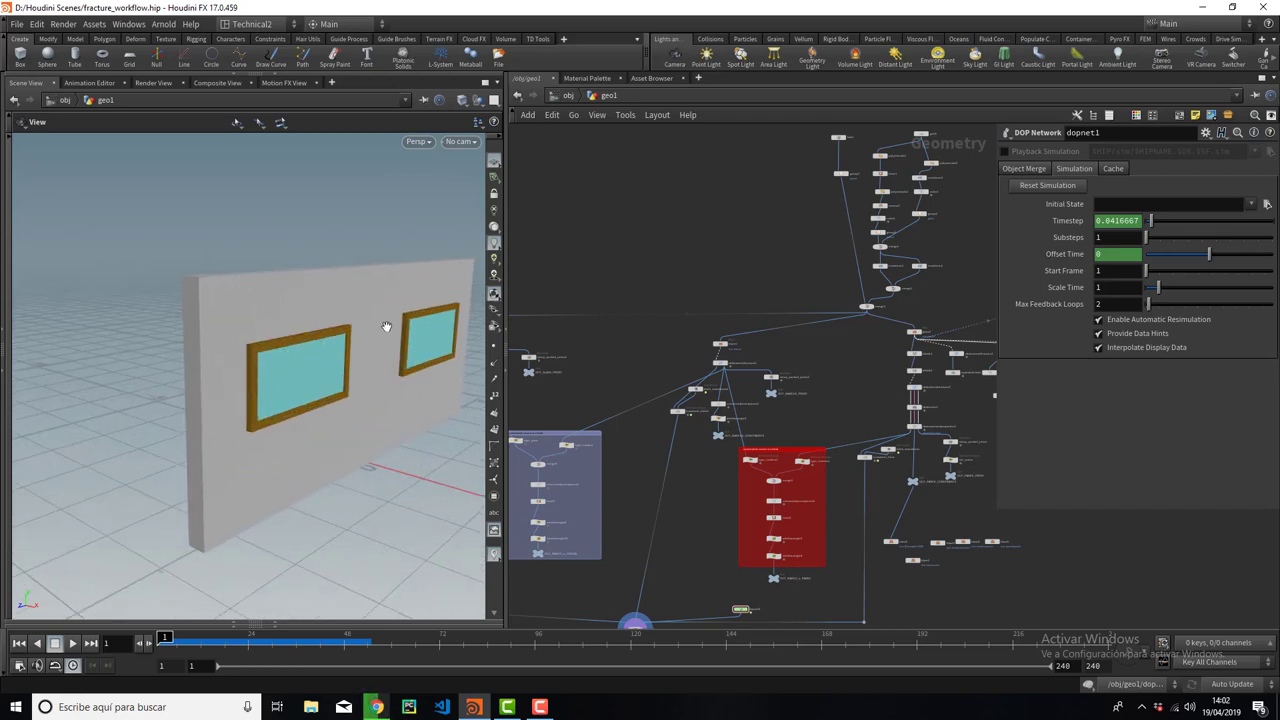
{"action": "left_click_drag", "start_coordinate": [385, 326], "coordinate": [312, 350]}
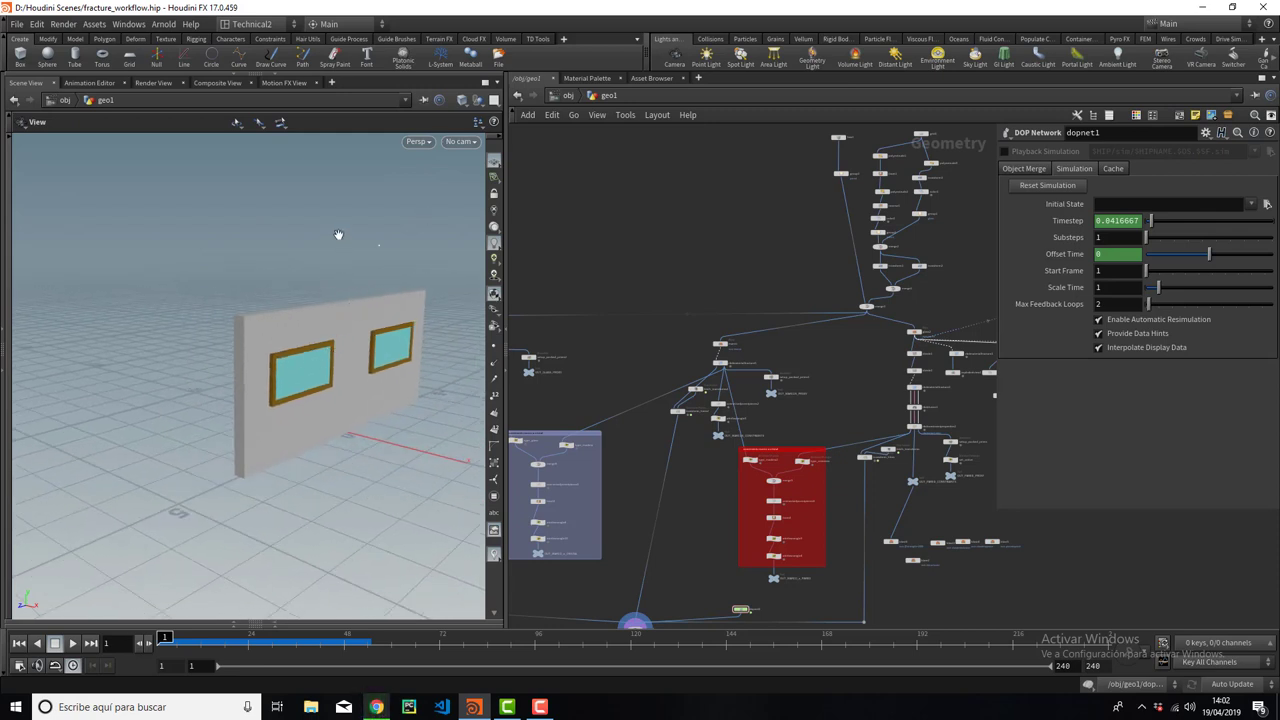
{"action": "mouse_move", "coordinate": [338, 234]}
{"action": "left_mouse_down"}
{"action": "mouse_move", "coordinate": [260, 277]}
{"action": "mouse_move", "coordinate": [297, 277]}
{"action": "mouse_move", "coordinate": [265, 279]}
{"action": "mouse_move", "coordinate": [271, 290]}
{"action": "left_mouse_up"}
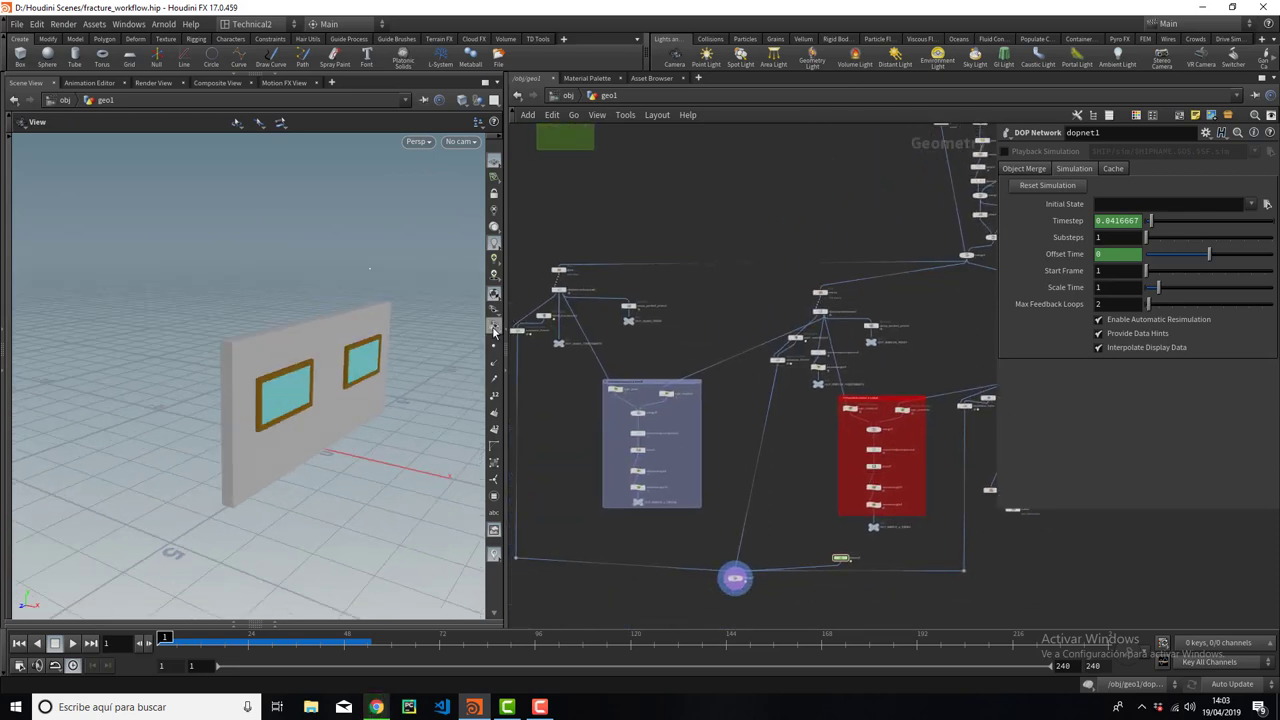
{"action": "middle_click_drag", "start_coordinate": [745, 237], "coordinate": [667, 309]}
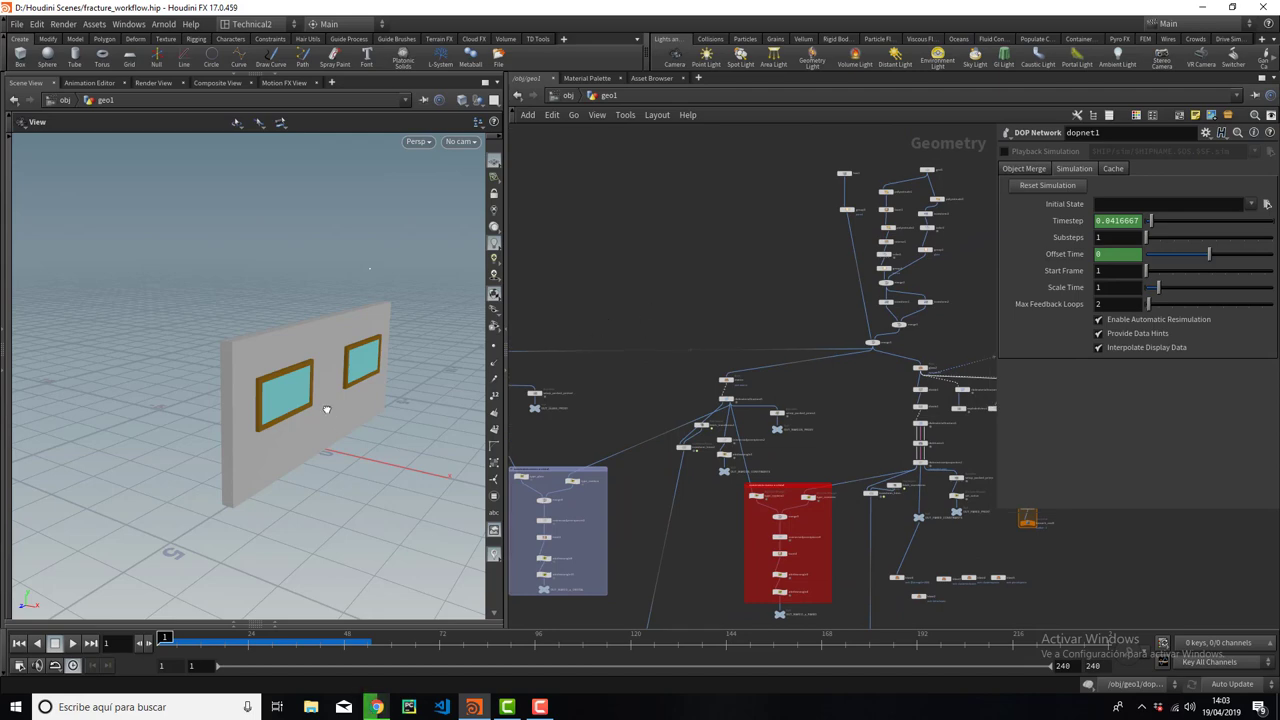
{"action": "left_click_drag", "start_coordinate": [326, 410], "coordinate": [321, 397]}
{"action": "middle_click_drag", "start_coordinate": [610, 349], "coordinate": [728, 268]}
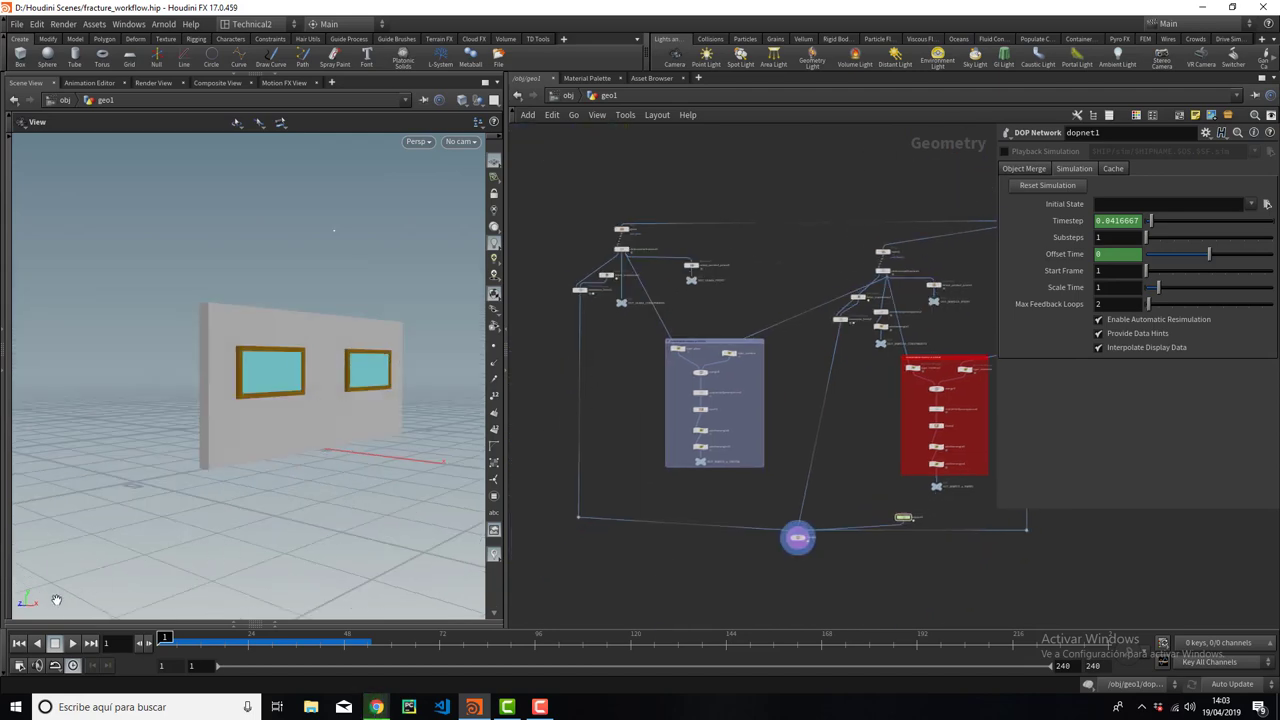
Play the simulation to frame 33, inspect the fractured wall, then rewind to frame 1.
{"action": "left_click", "coordinate": [72, 643]}
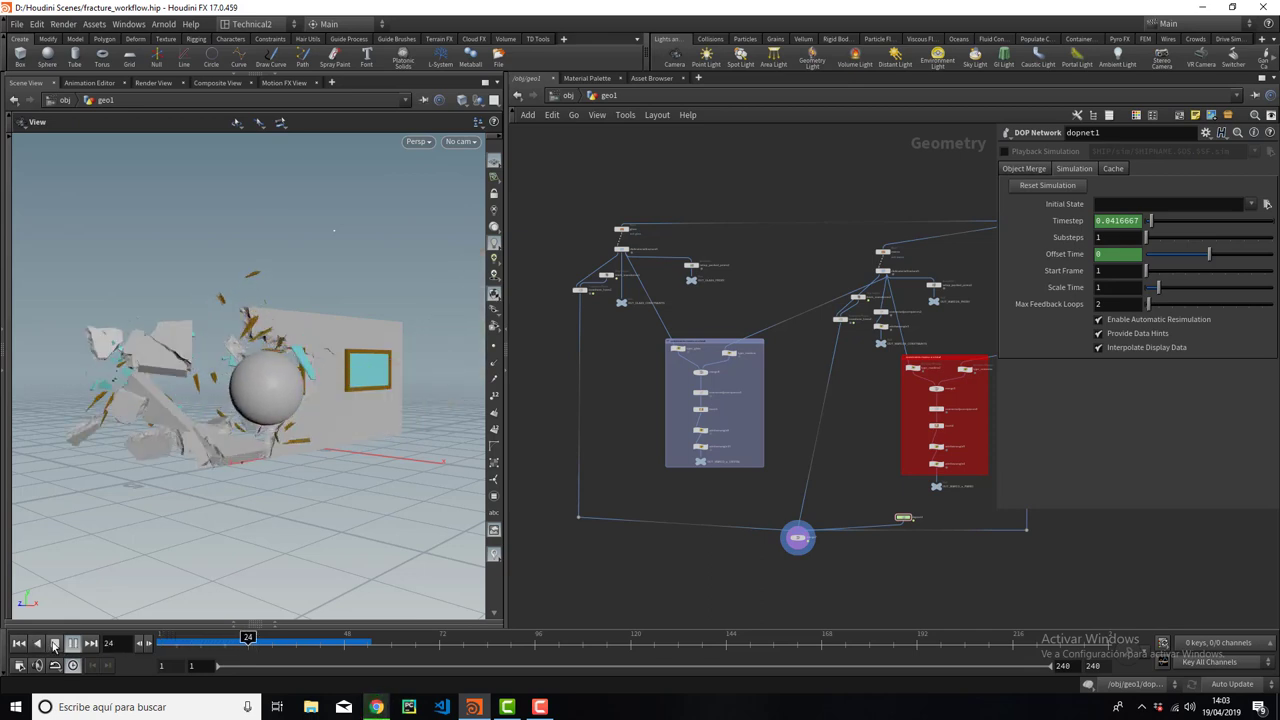
{"action": "left_click", "coordinate": [55, 643]}
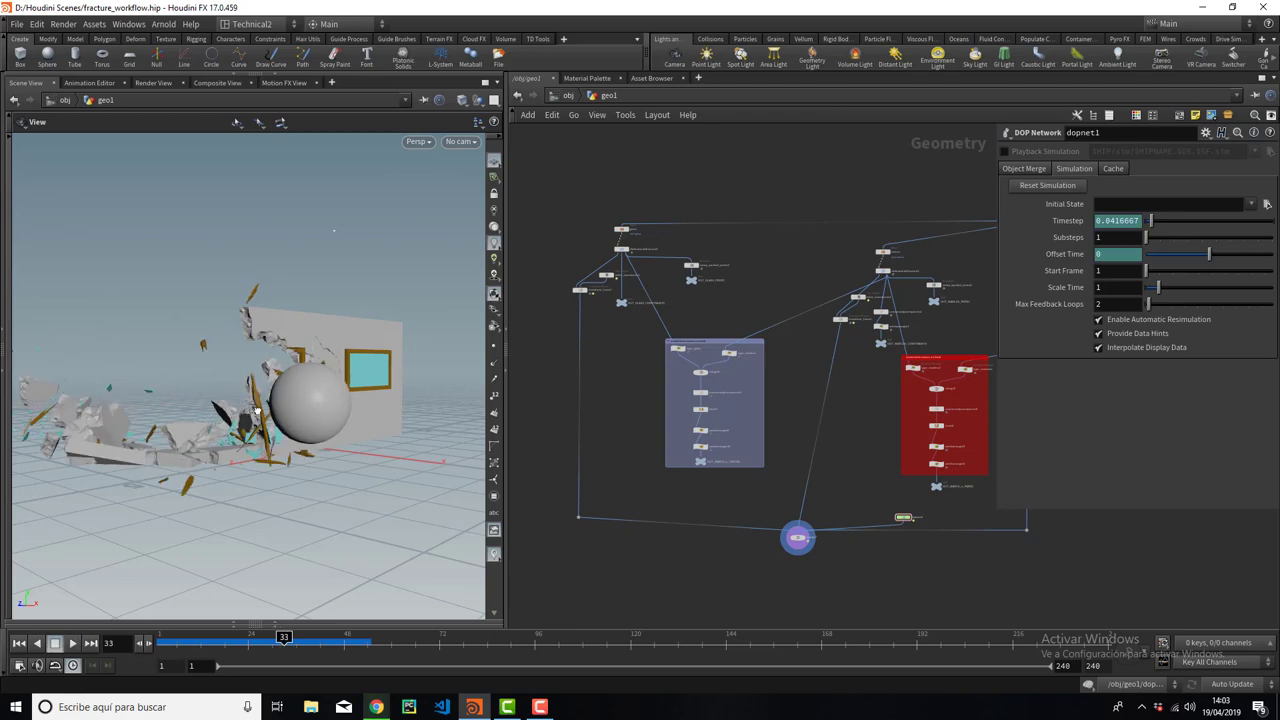
{"action": "mouse_move", "coordinate": [257, 411]}
{"action": "left_mouse_down", "text": "alt"}
{"action": "mouse_move", "coordinate": [263, 391]}
{"action": "mouse_move", "coordinate": [360, 371]}
{"action": "mouse_move", "coordinate": [247, 420]}
{"action": "mouse_move", "coordinate": [258, 422]}
{"action": "mouse_move", "coordinate": [178, 524]}
{"action": "mouse_move", "coordinate": [215, 452]}
{"action": "left_mouse_up", "text": "alt"}
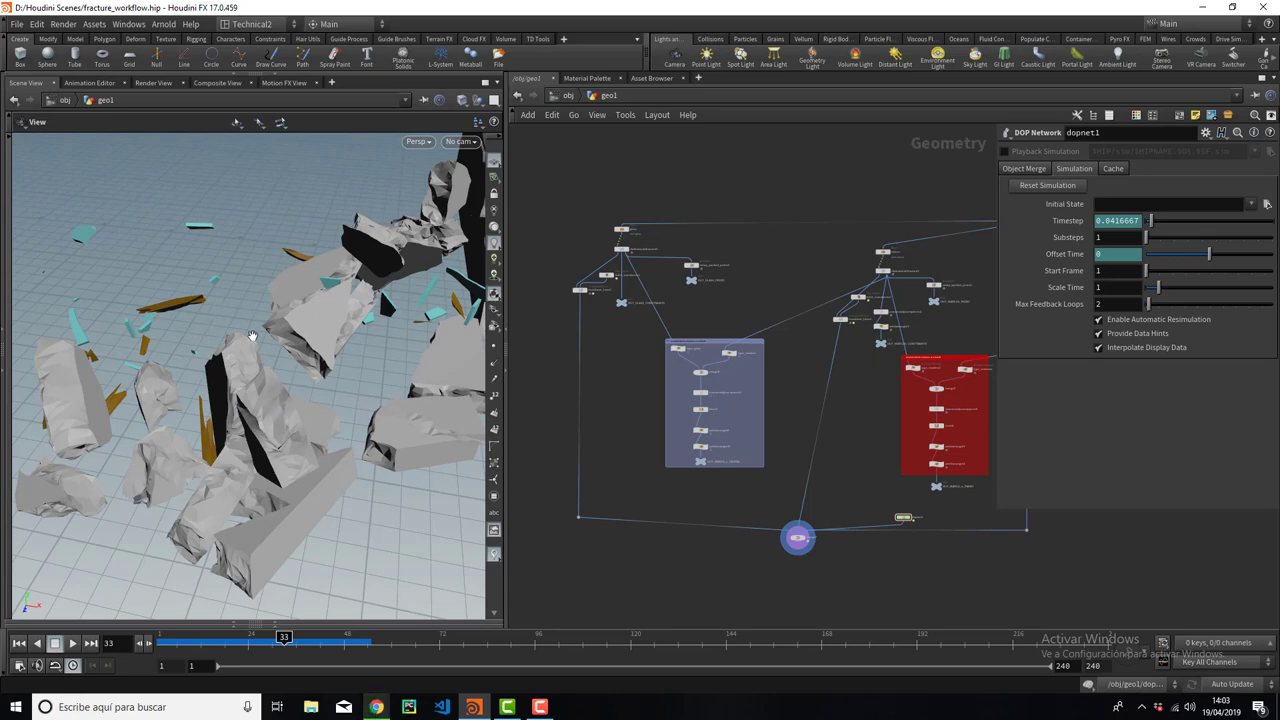
{"action": "mouse_move", "coordinate": [252, 335]}
{"action": "left_mouse_down", "text": "alt"}
{"action": "mouse_move", "coordinate": [340, 340]}
{"action": "mouse_move", "coordinate": [290, 390]}
{"action": "mouse_move", "coordinate": [298, 404]}
{"action": "mouse_move", "coordinate": [310, 369]}
{"action": "left_mouse_up", "text": "alt"}
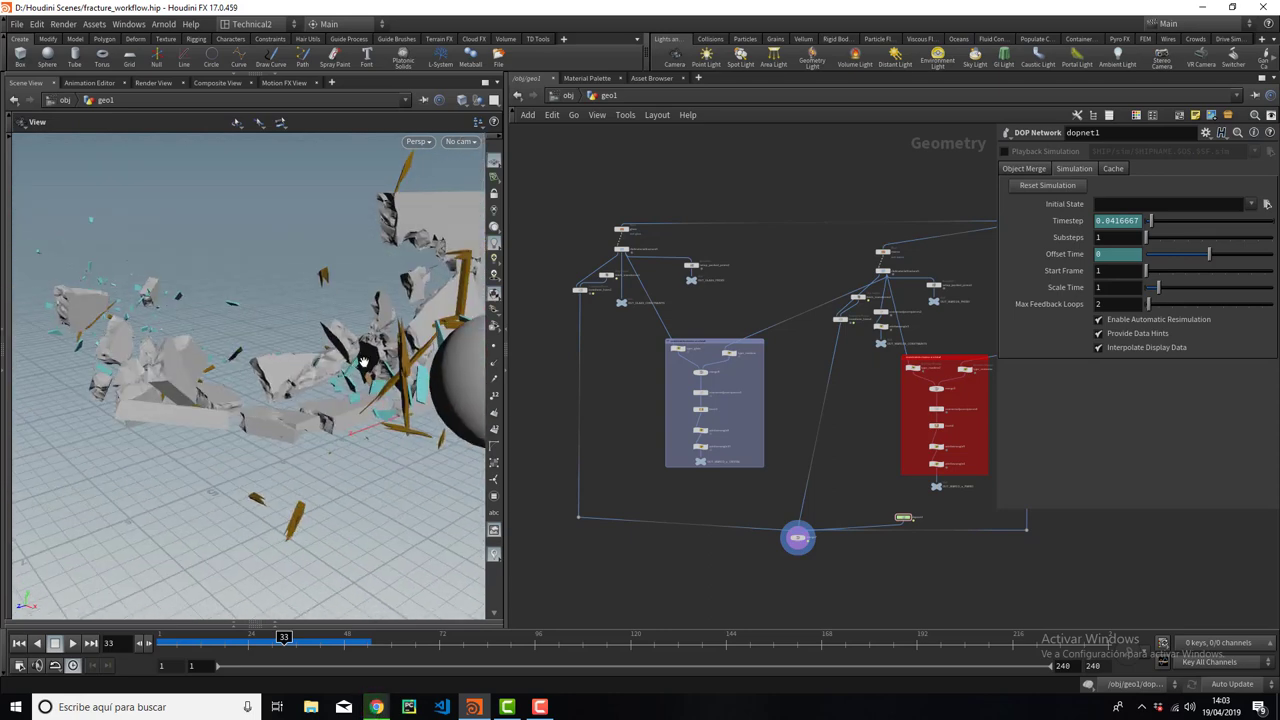
{"action": "mouse_move", "coordinate": [383, 341]}
{"action": "left_mouse_down", "text": "alt"}
{"action": "mouse_move", "coordinate": [280, 400]}
{"action": "mouse_move", "coordinate": [351, 366]}
{"action": "mouse_move", "coordinate": [300, 317]}
{"action": "mouse_move", "coordinate": [329, 202]}
{"action": "mouse_move", "coordinate": [285, 235]}
{"action": "mouse_move", "coordinate": [308, 215]}
{"action": "left_mouse_up", "text": "alt"}
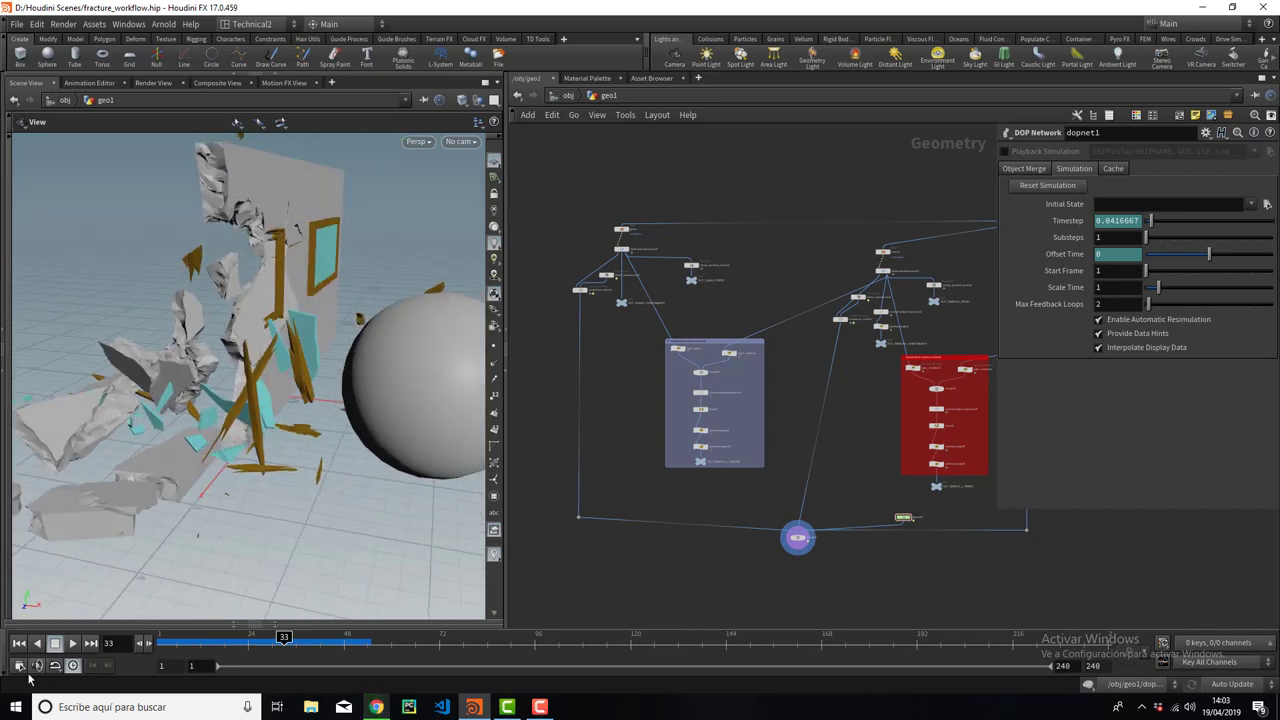
{"action": "left_click", "coordinate": [19, 643]}
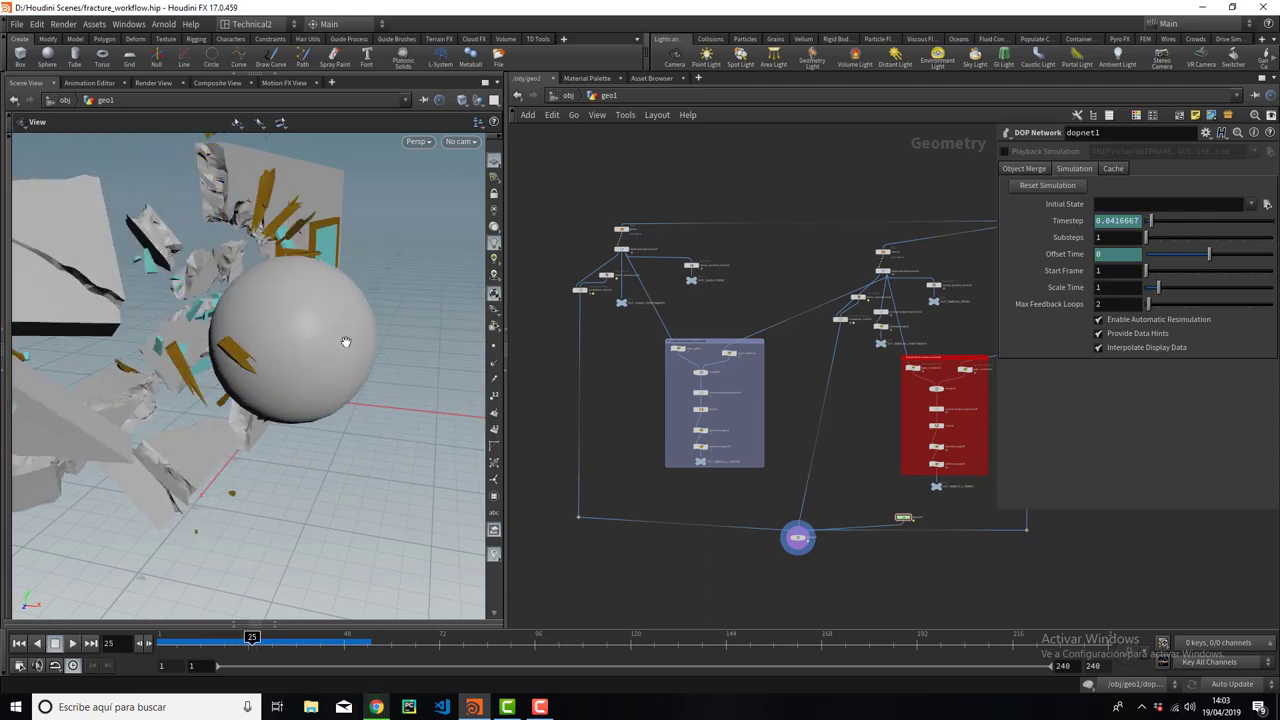
Inspect the shattered wall from several angles, scrub to frame 37, then return to frame 1.
{"action": "mouse_move", "coordinate": [345, 342]}
{"action": "left_mouse_down"}
{"action": "mouse_move", "coordinate": [286, 335]}
{"action": "mouse_move", "coordinate": [345, 347]}
{"action": "mouse_move", "coordinate": [366, 319]}
{"action": "mouse_move", "coordinate": [270, 383]}
{"action": "mouse_move", "coordinate": [265, 368]}
{"action": "mouse_move", "coordinate": [286, 372]}
{"action": "left_mouse_up"}
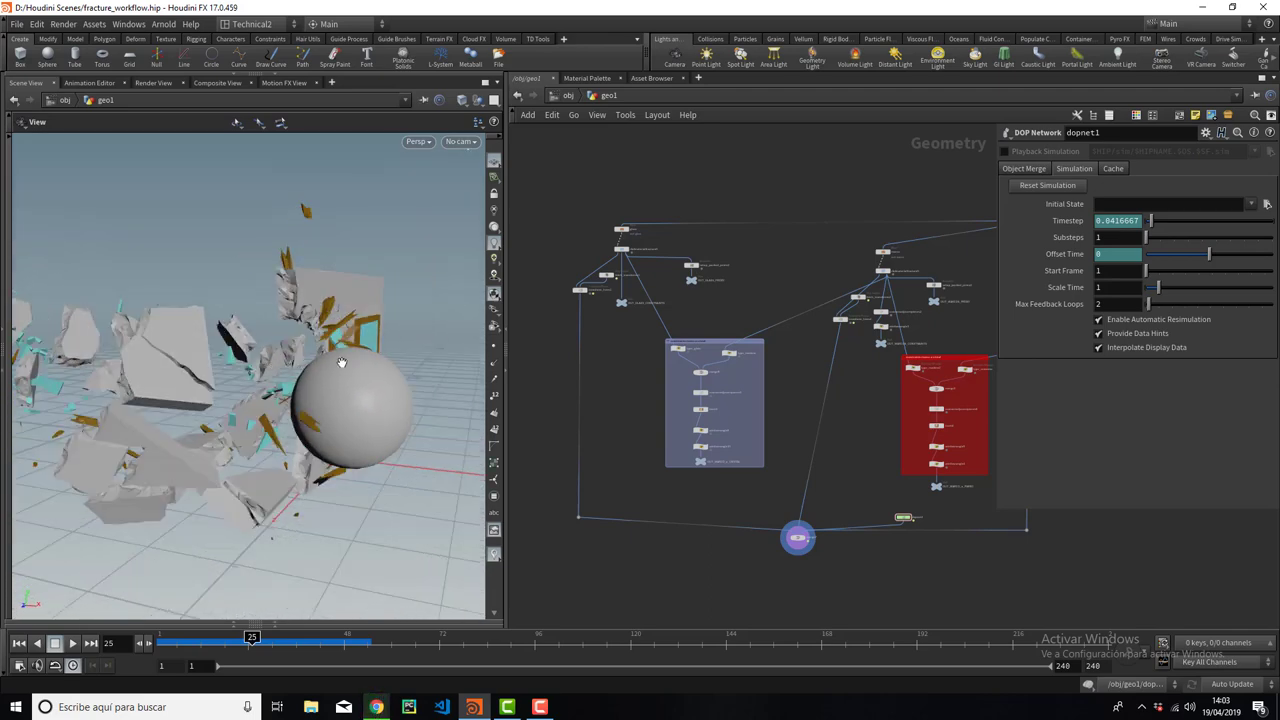
{"action": "mouse_move", "coordinate": [422, 325]}
{"action": "left_mouse_down"}
{"action": "mouse_move", "coordinate": [403, 317]}
{"action": "mouse_move", "coordinate": [364, 346]}
{"action": "left_mouse_up"}
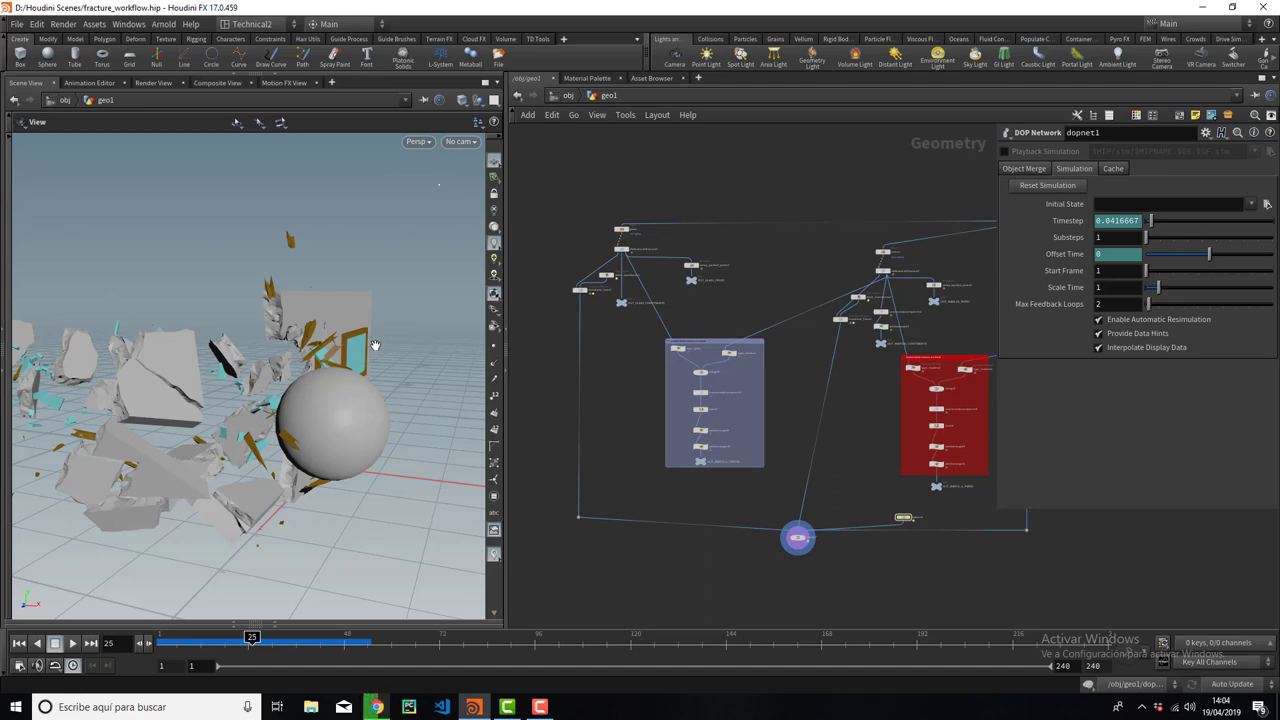
{"action": "mouse_move", "coordinate": [366, 317]}
{"action": "left_mouse_down"}
{"action": "mouse_move", "coordinate": [331, 283]}
{"action": "mouse_move", "coordinate": [256, 315]}
{"action": "mouse_move", "coordinate": [323, 286]}
{"action": "mouse_move", "coordinate": [280, 337]}
{"action": "mouse_move", "coordinate": [246, 318]}
{"action": "mouse_move", "coordinate": [302, 305]}
{"action": "left_mouse_up"}
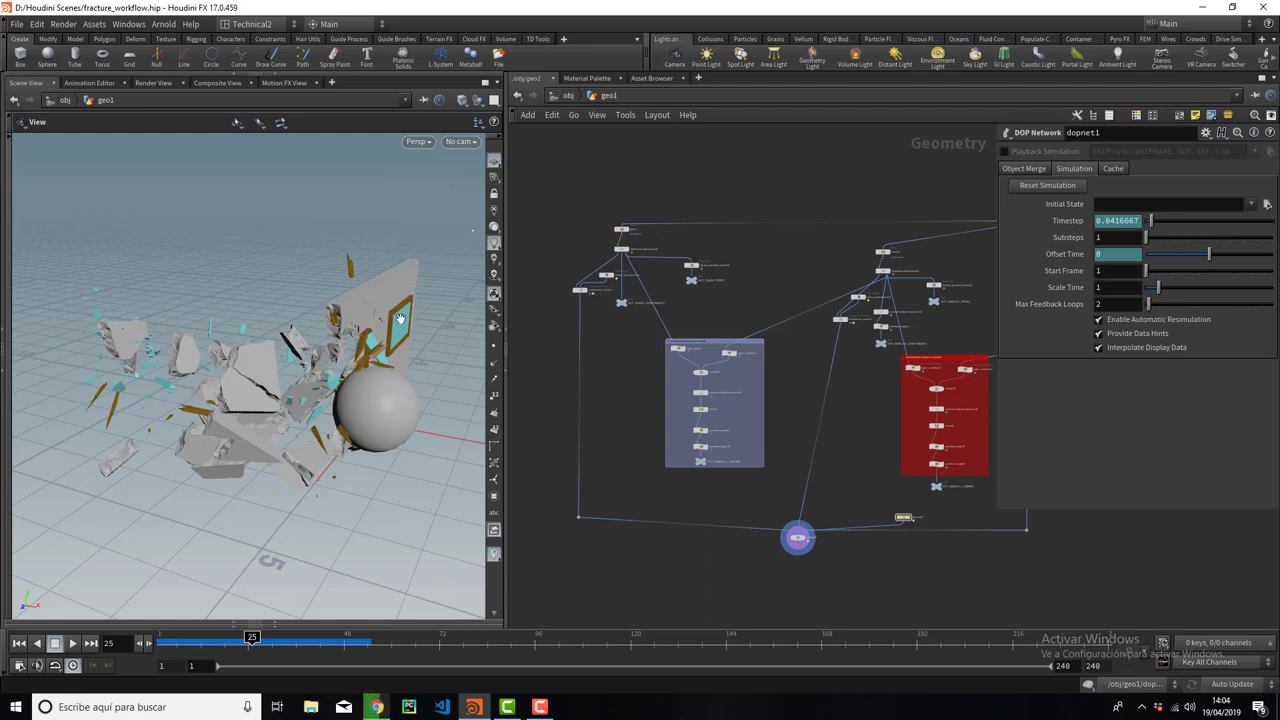
{"action": "mouse_move", "coordinate": [253, 327]}
{"action": "left_mouse_down"}
{"action": "mouse_move", "coordinate": [309, 323]}
{"action": "mouse_move", "coordinate": [236, 327]}
{"action": "mouse_move", "coordinate": [278, 361]}
{"action": "left_mouse_up"}
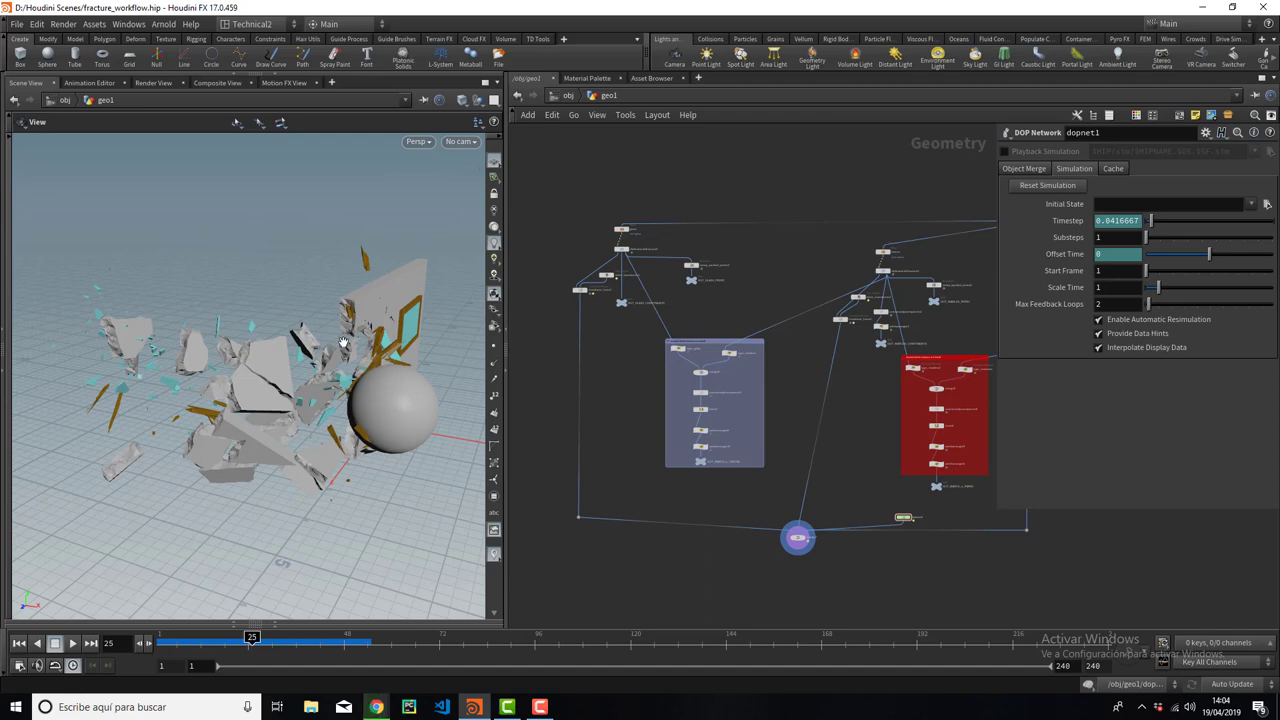
{"action": "left_click_drag", "start_coordinate": [347, 338], "coordinate": [283, 369]}
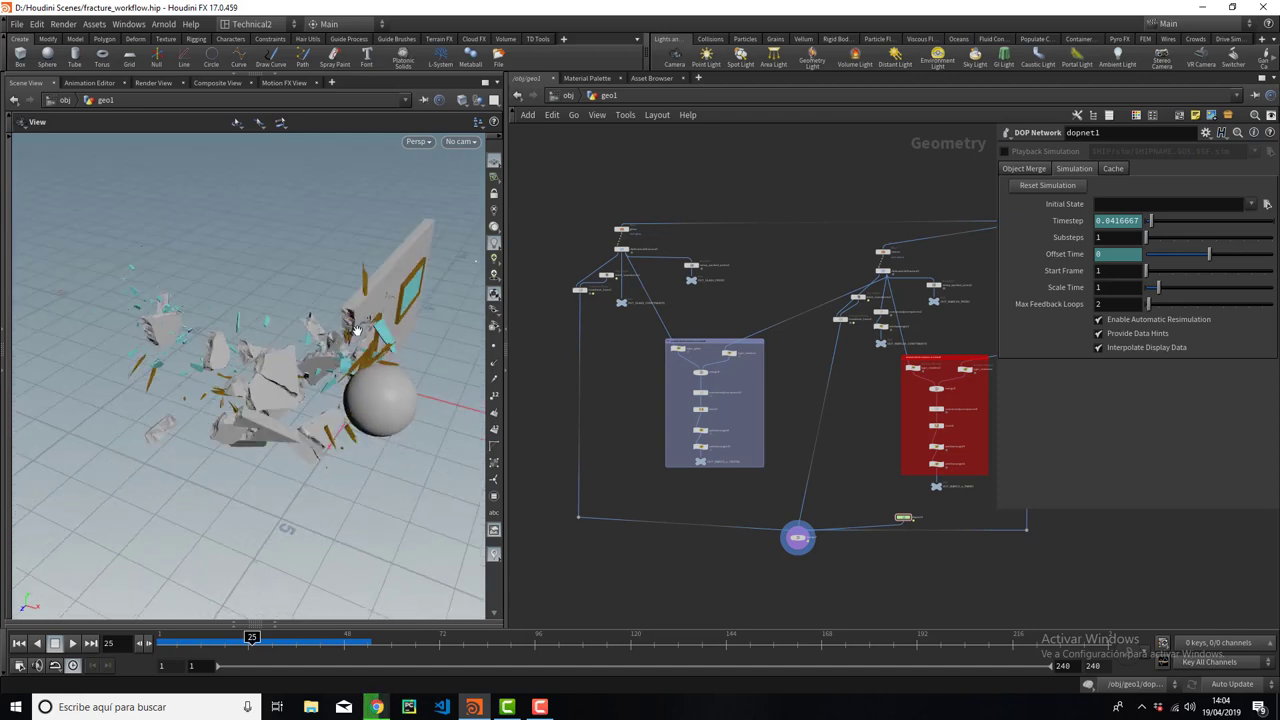
{"action": "mouse_move", "coordinate": [356, 330]}
{"action": "left_mouse_down"}
{"action": "mouse_move", "coordinate": [286, 390]}
{"action": "mouse_move", "coordinate": [314, 358]}
{"action": "mouse_move", "coordinate": [359, 368]}
{"action": "left_mouse_up"}
{"action": "left_click_drag", "start_coordinate": [253, 638], "coordinate": [299, 638]}
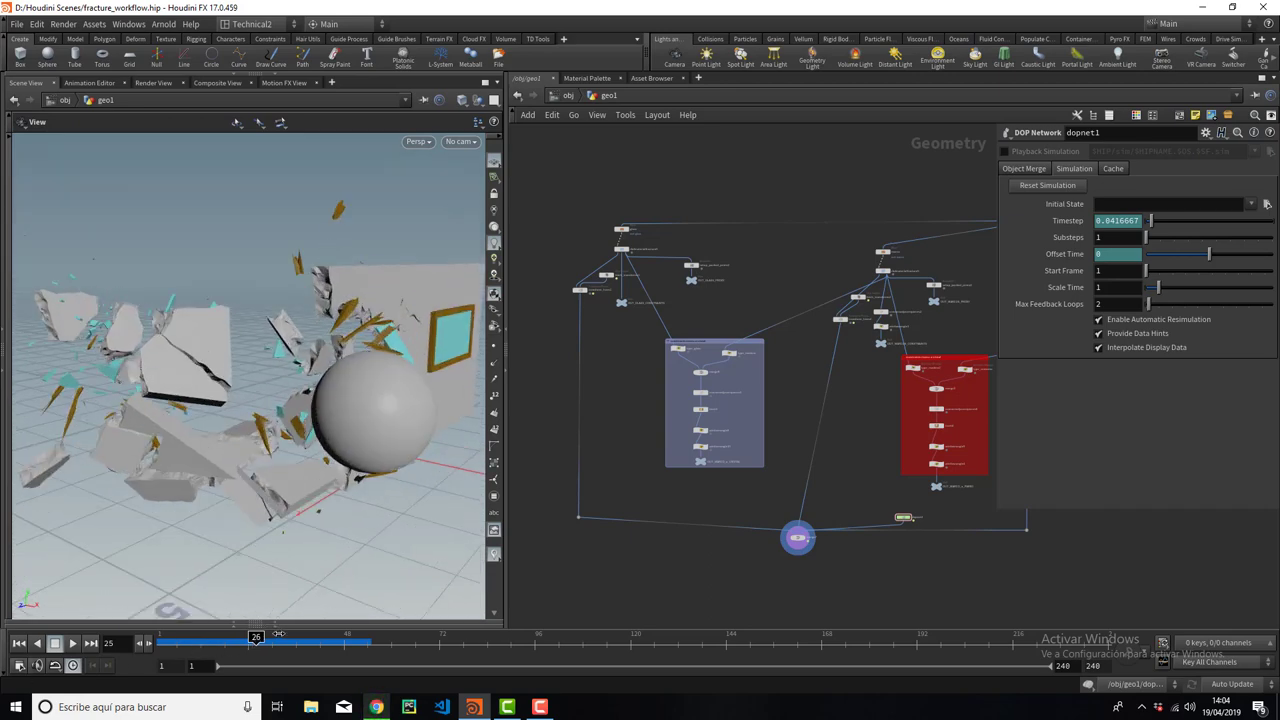
{"action": "mouse_move", "coordinate": [380, 344]}
{"action": "left_mouse_down"}
{"action": "mouse_move", "coordinate": [334, 365]}
{"action": "mouse_move", "coordinate": [262, 441]}
{"action": "mouse_move", "coordinate": [248, 430]}
{"action": "left_mouse_up"}
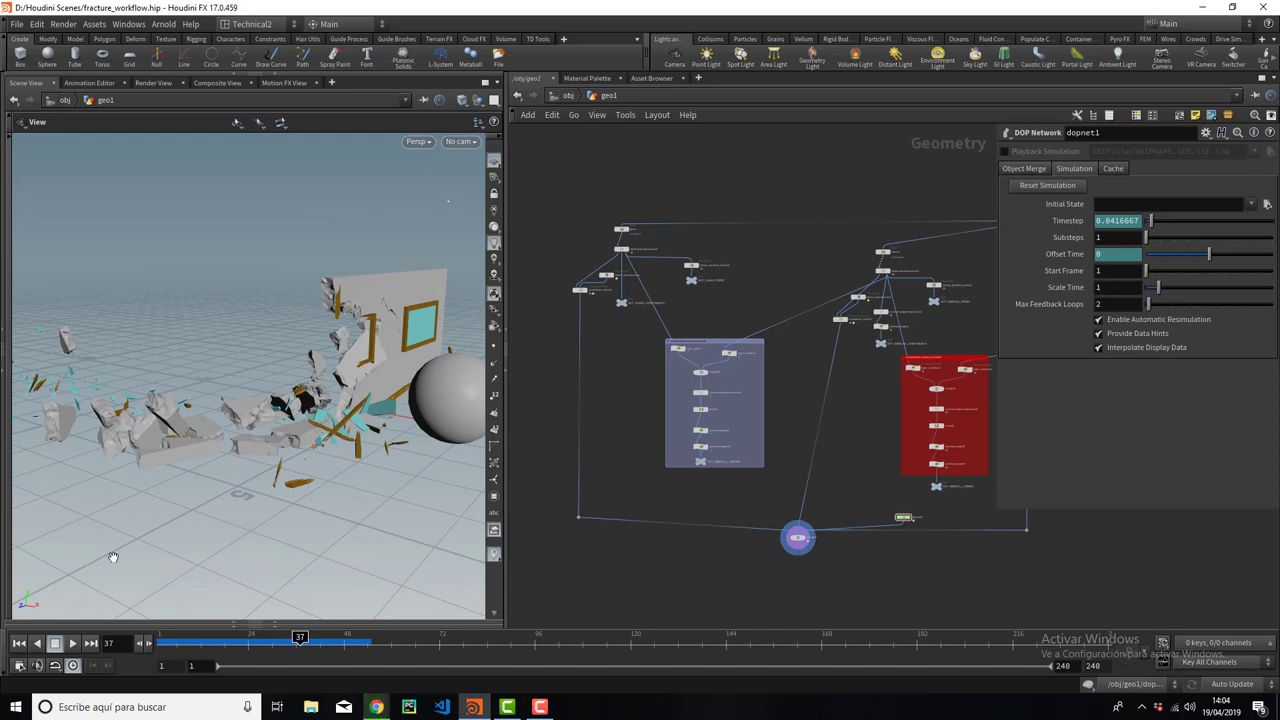
{"action": "left_click", "coordinate": [18, 643]}
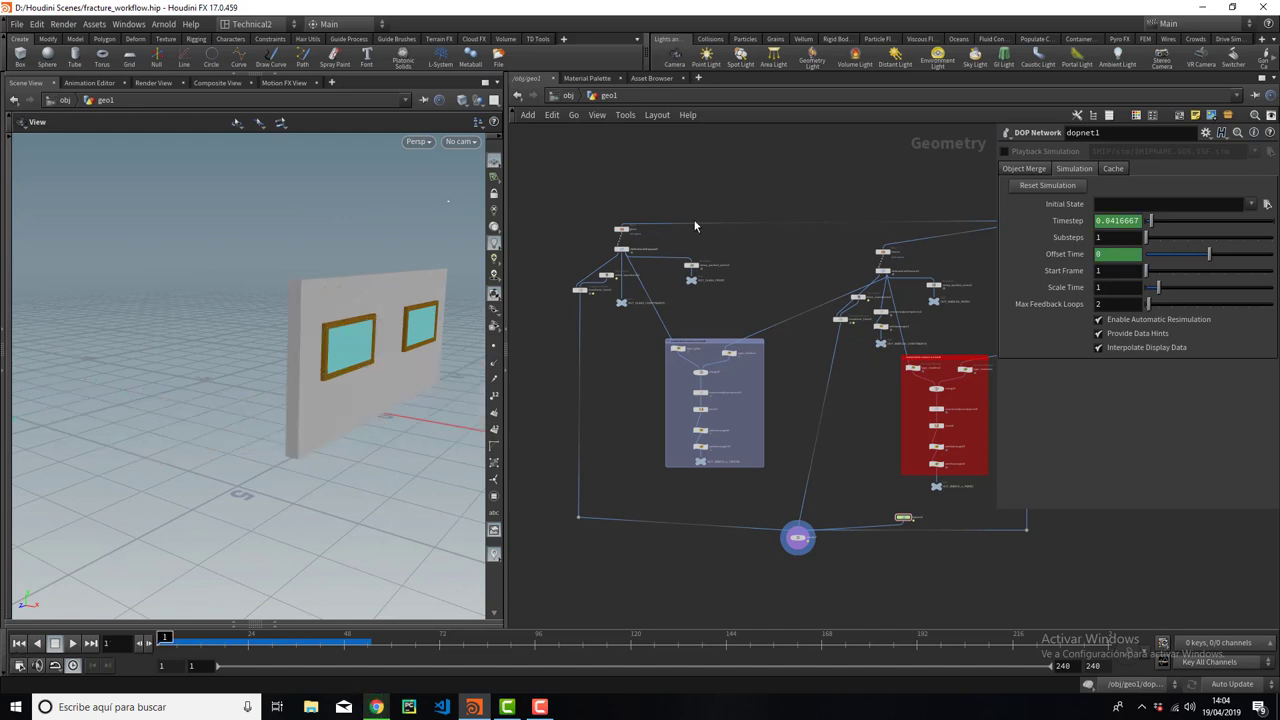
Display grid1's square and then box1's plain wall in the viewport.
{"action": "mouse_move", "coordinate": [695, 226]}
{"action": "middle_mouse_down"}
{"action": "mouse_move", "coordinate": [580, 330]}
{"action": "mouse_move", "coordinate": [553, 380]}
{"action": "middle_mouse_up"}
{"action": "scroll", "coordinate": [797, 354], "scroll_direction": "up", "scroll_amount": 4}
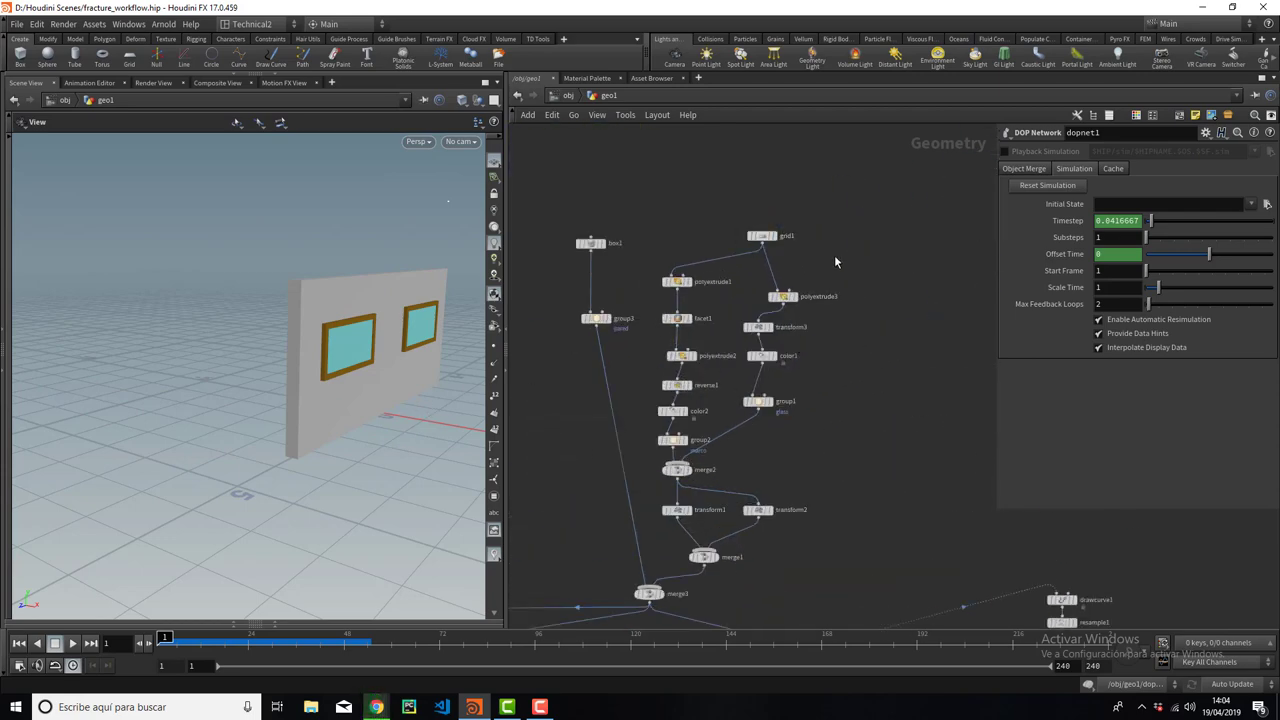
{"action": "scroll", "coordinate": [834, 255], "scroll_direction": "up", "scroll_amount": 2}
{"action": "left_click", "coordinate": [865, 184]}
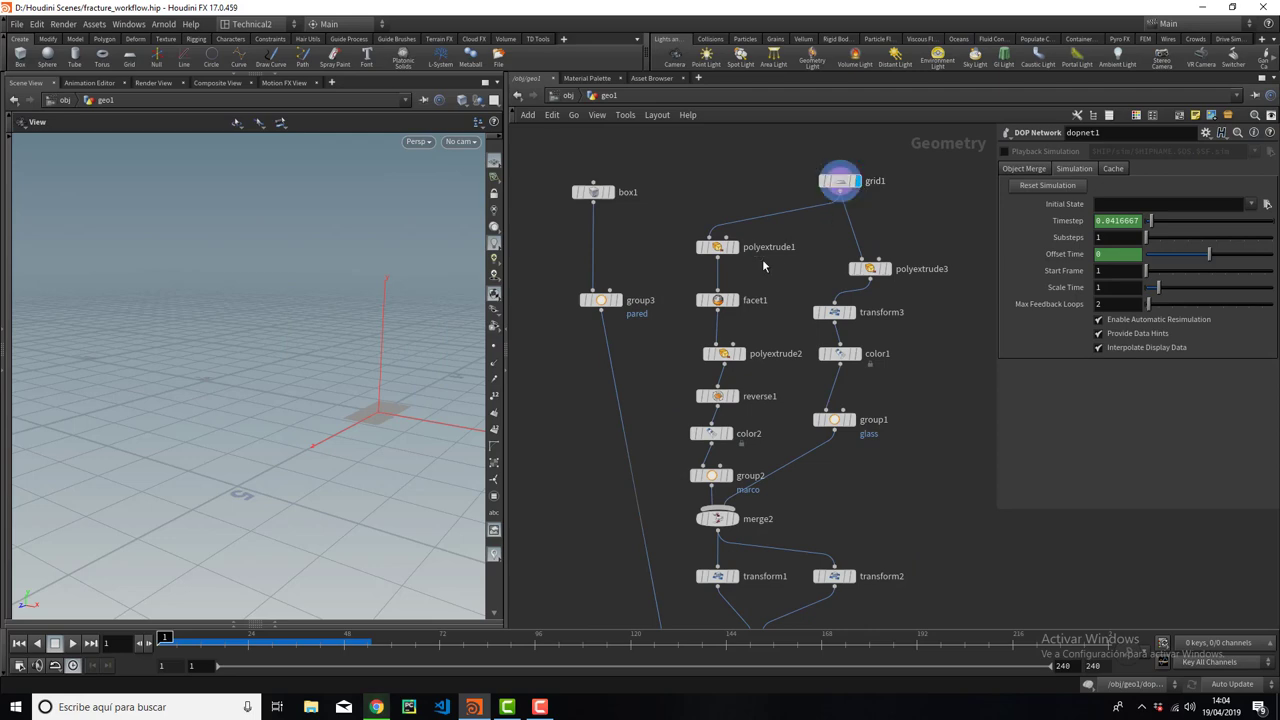
{"action": "mouse_move", "coordinate": [360, 400]}
{"action": "left_mouse_down", "text": "alt"}
{"action": "mouse_move", "coordinate": [286, 443]}
{"action": "mouse_move", "coordinate": [300, 377]}
{"action": "mouse_move", "coordinate": [452, 353]}
{"action": "left_mouse_up", "text": "alt"}
{"action": "left_click", "coordinate": [620, 192]}
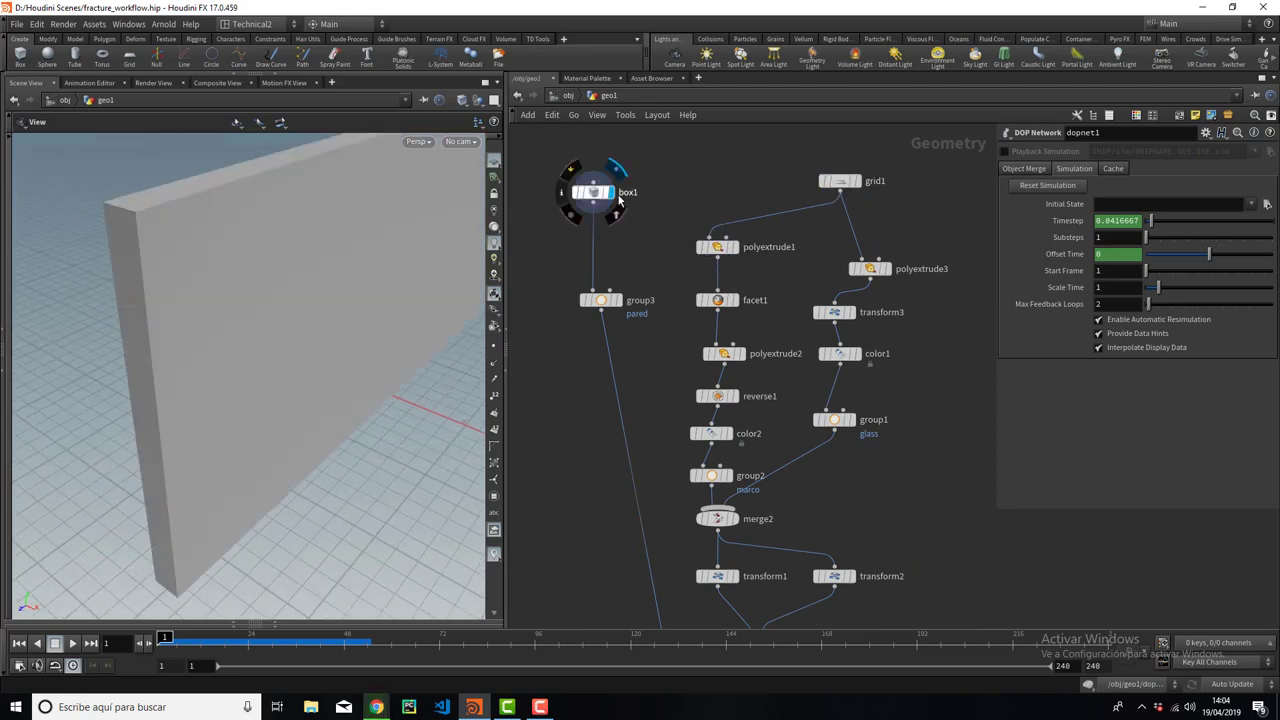
{"action": "mouse_move", "coordinate": [323, 377]}
{"action": "left_mouse_down", "text": "alt"}
{"action": "mouse_move", "coordinate": [263, 403]}
{"action": "mouse_move", "coordinate": [330, 400]}
{"action": "left_mouse_up", "text": "alt"}
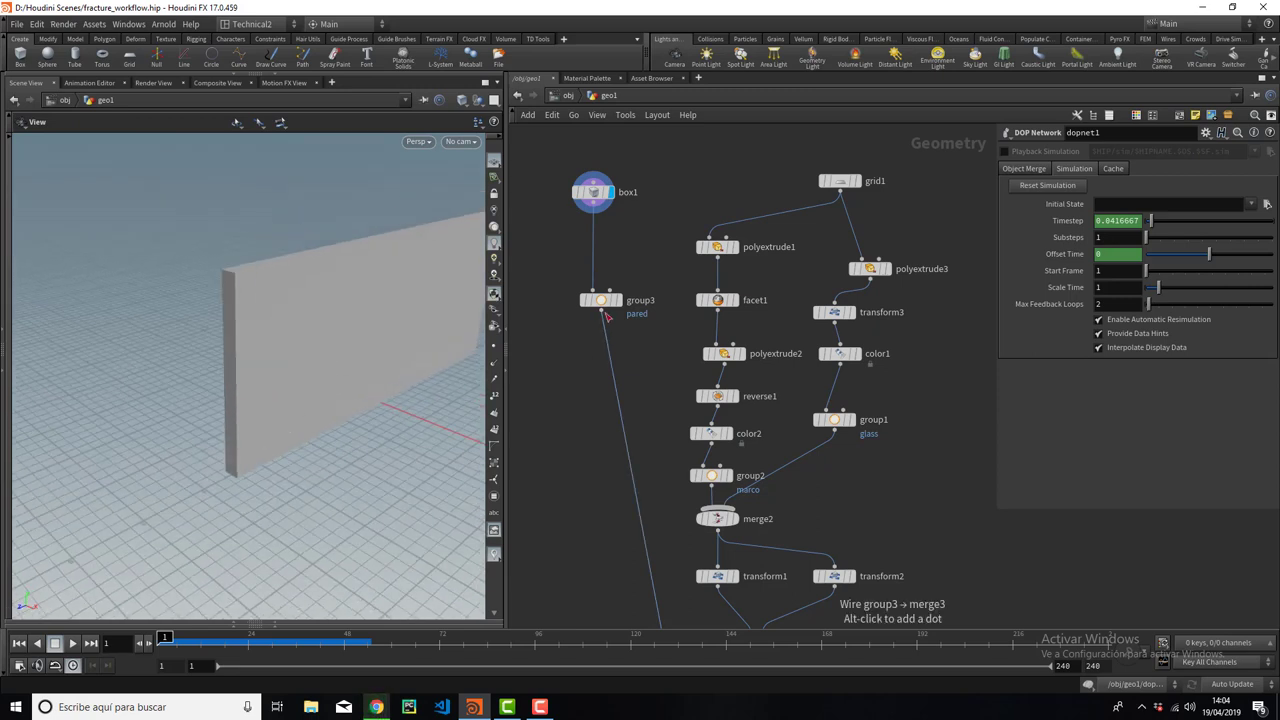
Display group3's orange wall, then grid1, and finally polyextrude1's square outline.
{"action": "left_click", "coordinate": [616, 300]}
{"action": "left_click_drag", "start_coordinate": [660, 245], "coordinate": [531, 395]}
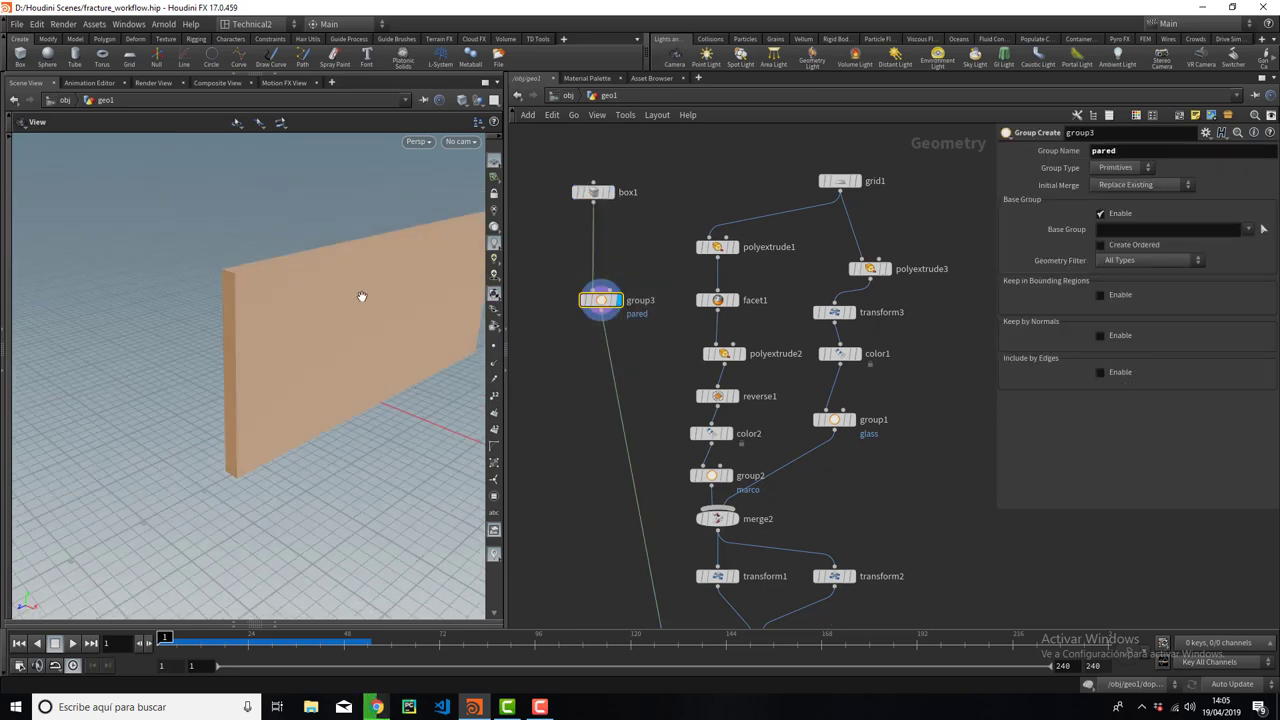
{"action": "left_click_drag", "start_coordinate": [363, 294], "coordinate": [295, 358], "text": "alt"}
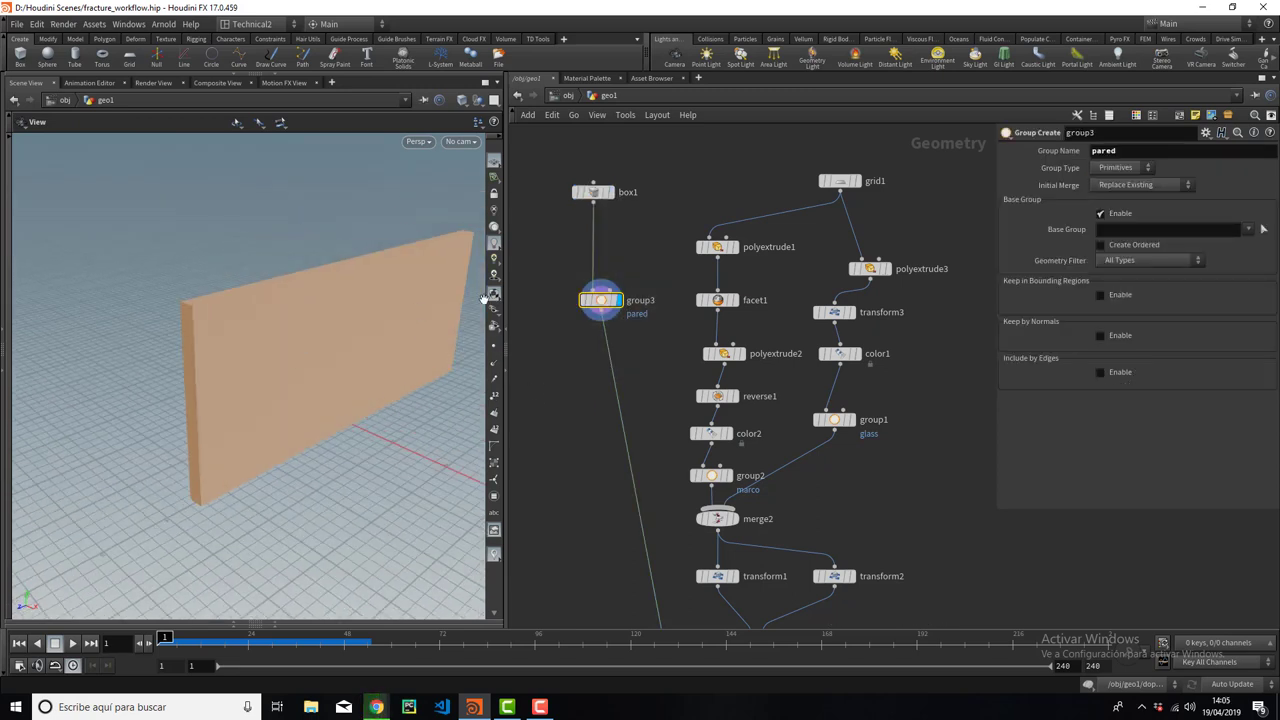
{"action": "left_click", "coordinate": [855, 181]}
{"action": "left_click", "coordinate": [740, 248]}
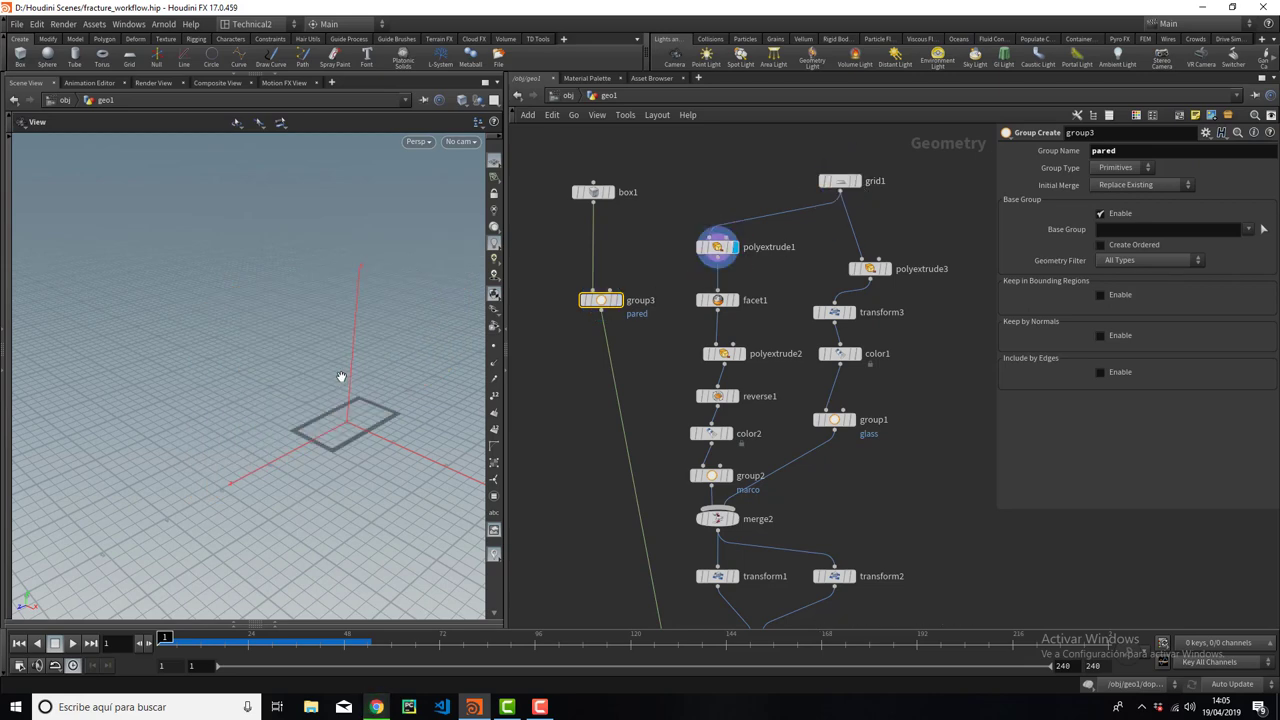
{"action": "left_click_drag", "start_coordinate": [343, 371], "coordinate": [351, 394], "text": "alt"}
{"action": "scroll", "coordinate": [351, 380], "scroll_direction": "up", "scroll_amount": 3}
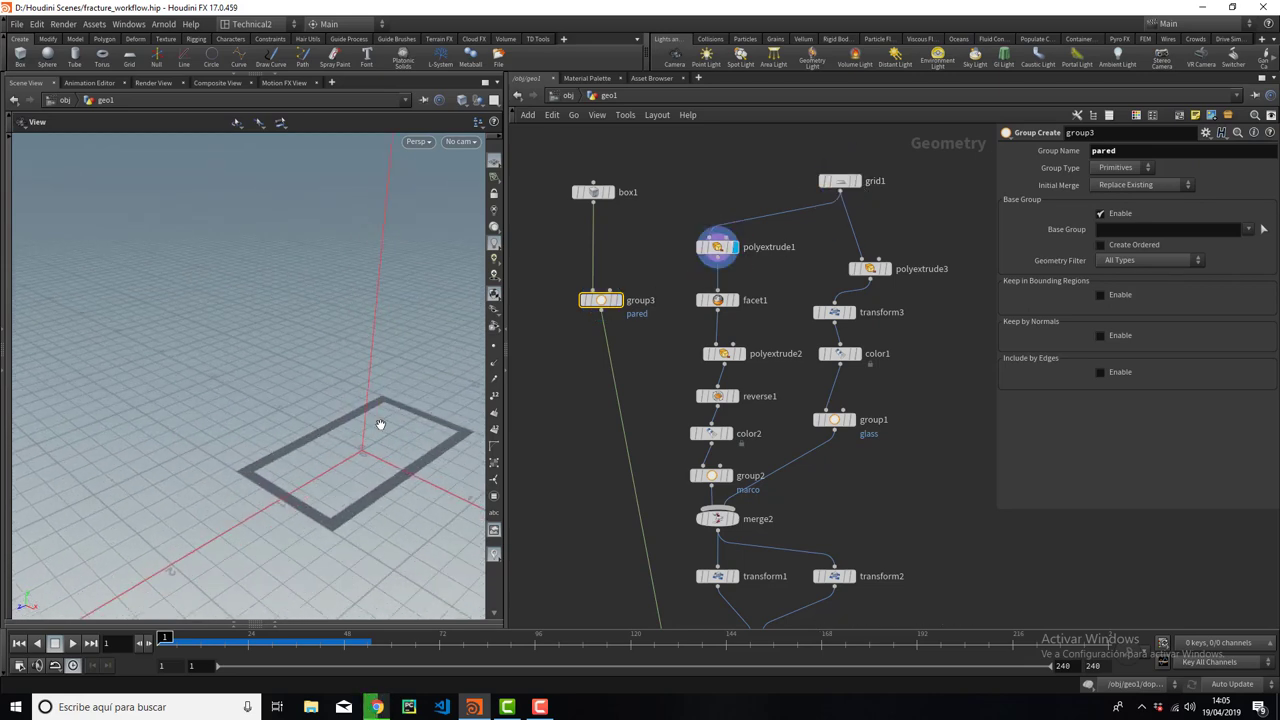
Step the display through facet1, polyextrude2, reverse1, color2's orange frame and group2.
{"action": "left_click", "coordinate": [735, 300]}
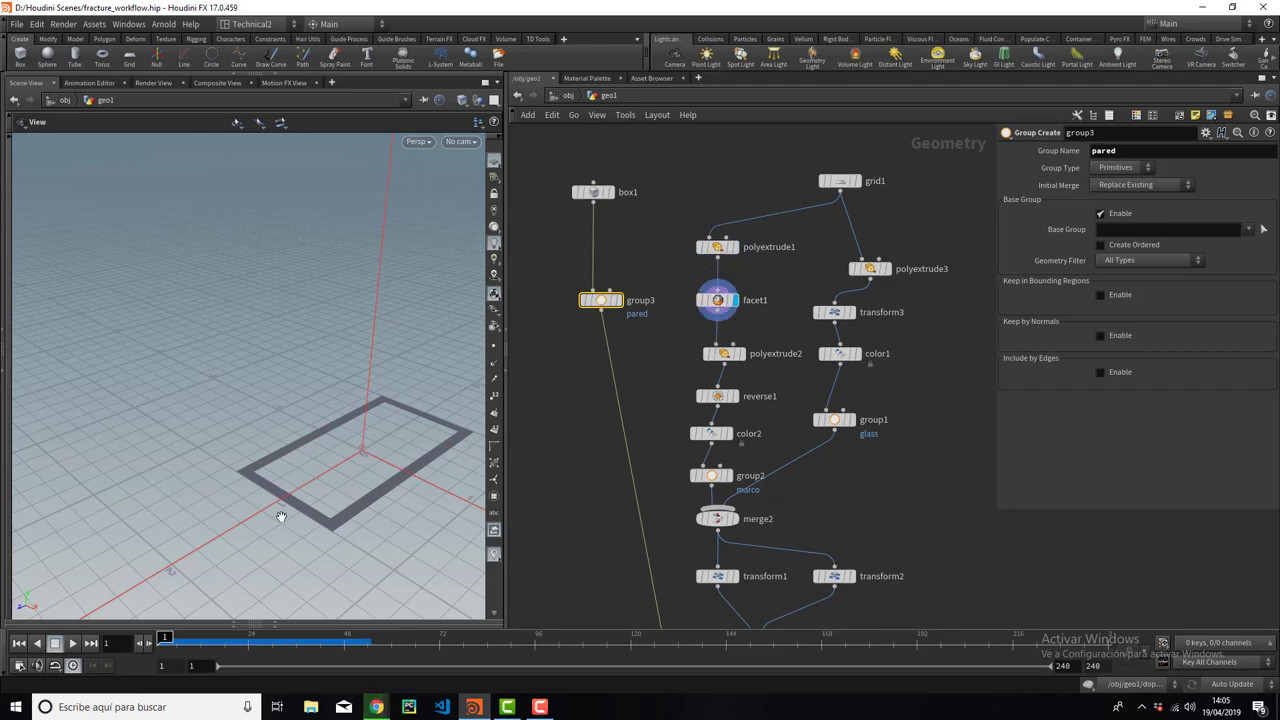
{"action": "mouse_move", "coordinate": [280, 517]}
{"action": "left_mouse_down", "text": "alt"}
{"action": "mouse_move", "coordinate": [383, 437]}
{"action": "mouse_move", "coordinate": [304, 413]}
{"action": "mouse_move", "coordinate": [400, 271]}
{"action": "mouse_move", "coordinate": [371, 286]}
{"action": "mouse_move", "coordinate": [480, 322]}
{"action": "left_mouse_up", "text": "alt"}
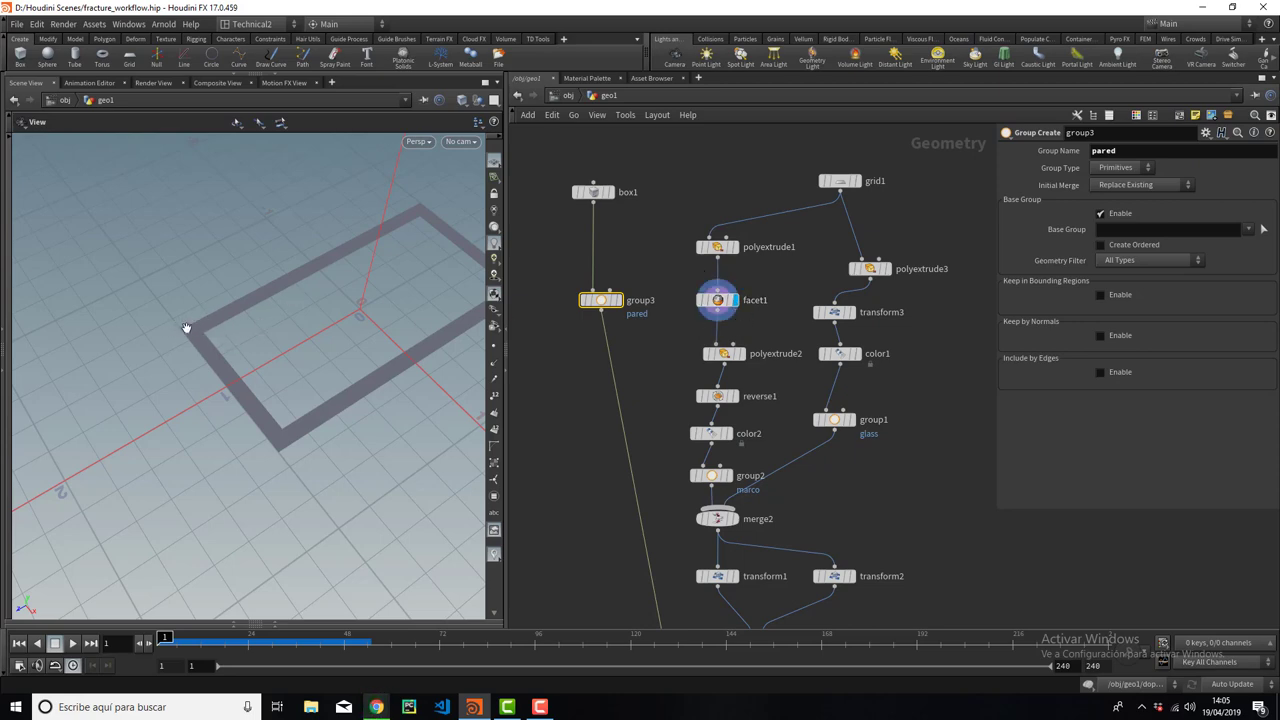
{"action": "left_click", "coordinate": [741, 354]}
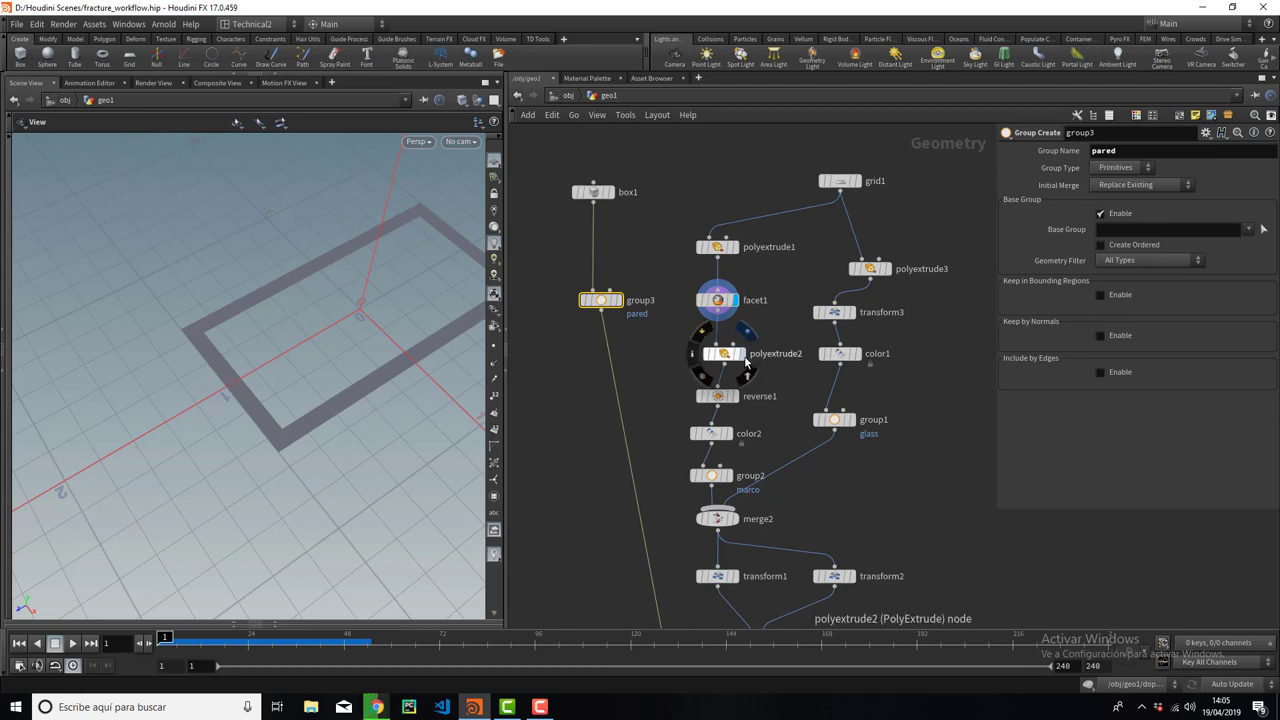
{"action": "left_click_drag", "start_coordinate": [475, 389], "coordinate": [430, 380]}
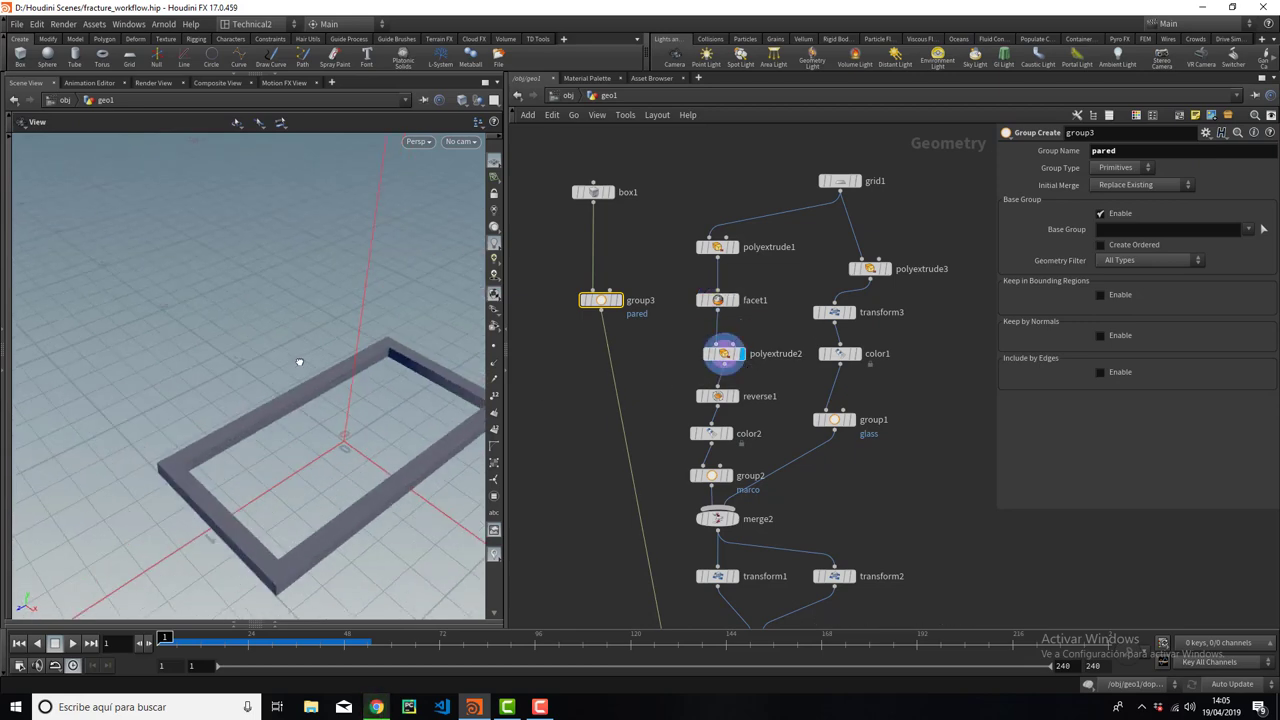
{"action": "left_click", "coordinate": [735, 396]}
{"action": "left_click", "coordinate": [727, 433]}
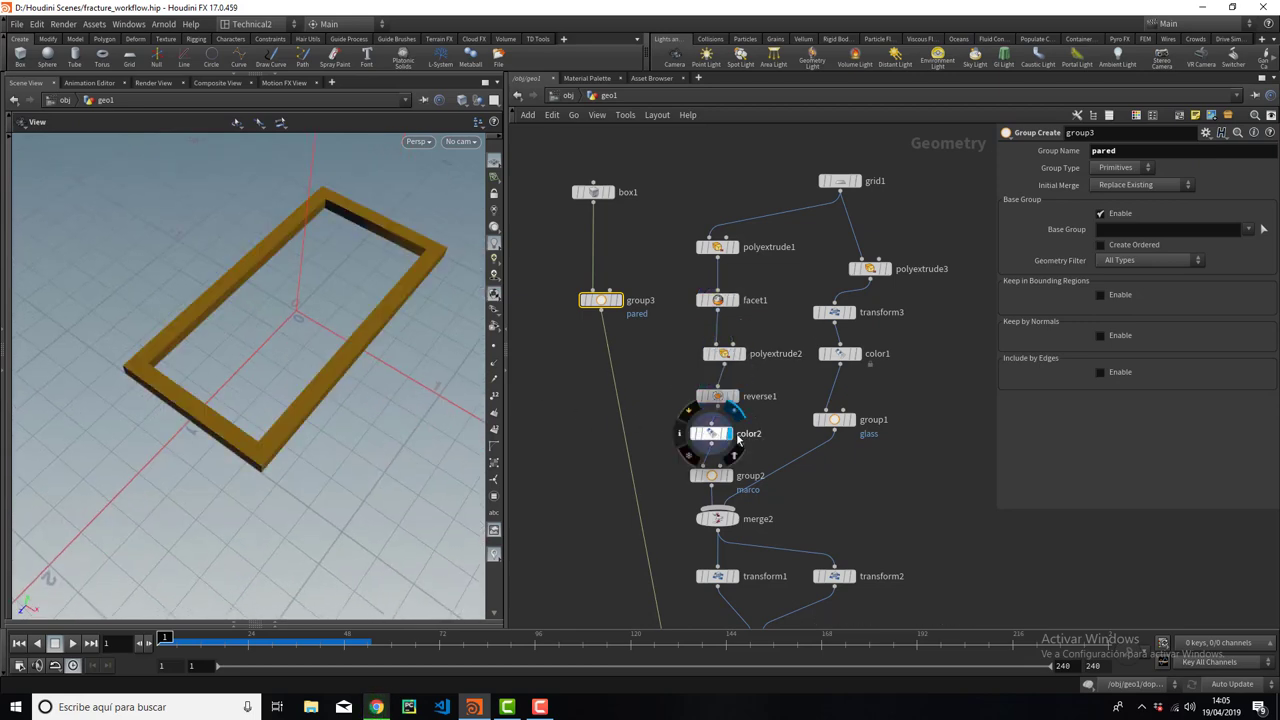
{"action": "left_click", "coordinate": [730, 476]}
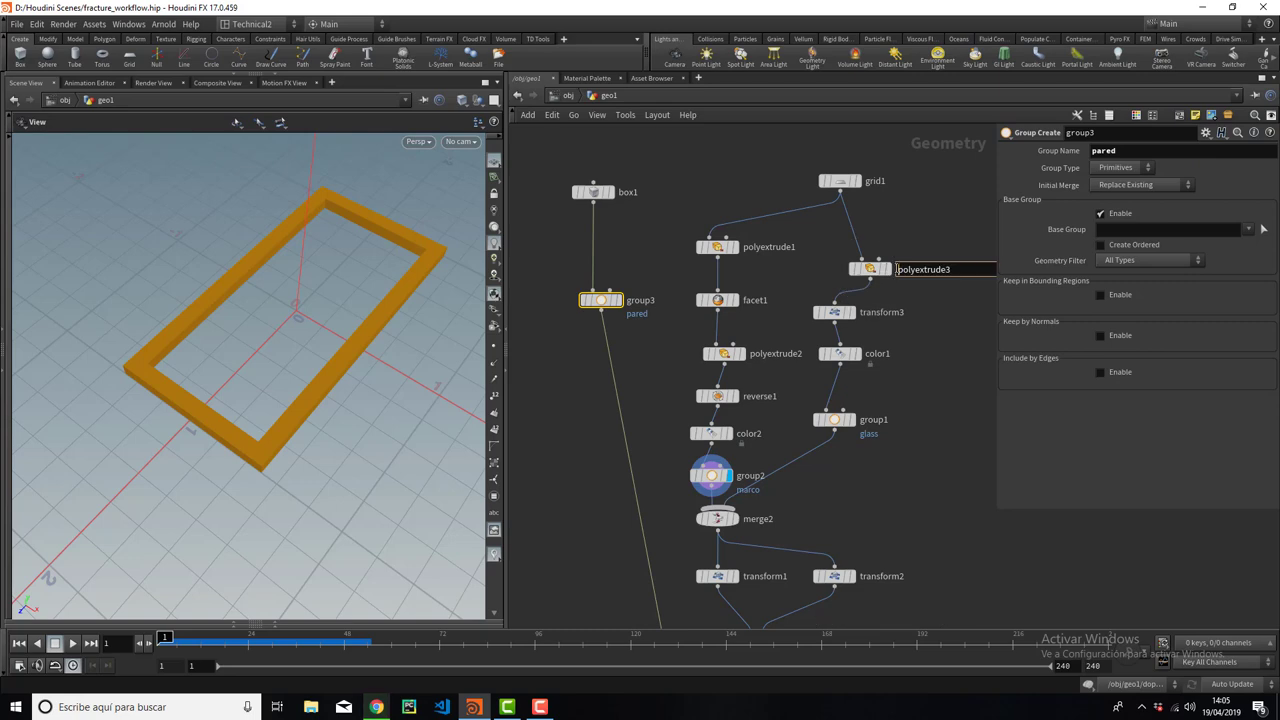
Display polyextrude3's plate, color1's cyan pane, group1, then merge2's combined frame and glass.
{"action": "left_click", "coordinate": [887, 276]}
{"action": "left_click_drag", "start_coordinate": [194, 349], "coordinate": [315, 345], "text": "alt"}
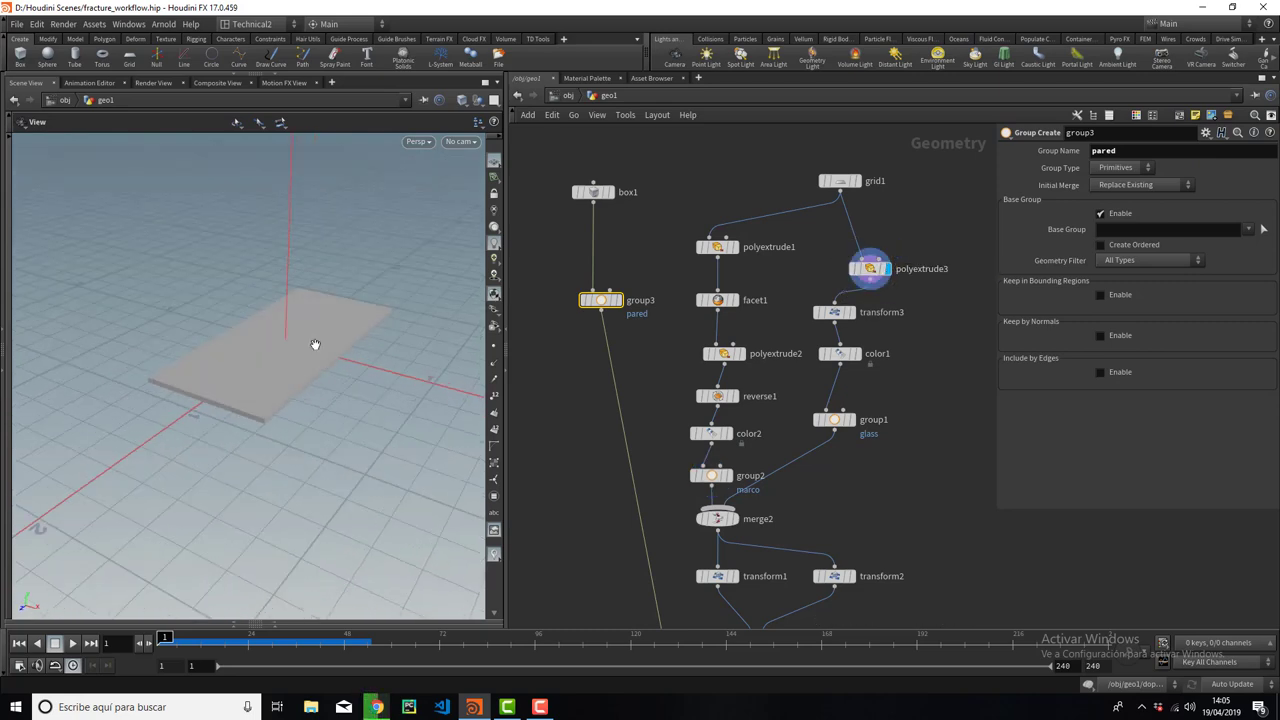
{"action": "left_click", "coordinate": [856, 354]}
{"action": "left_click", "coordinate": [855, 420]}
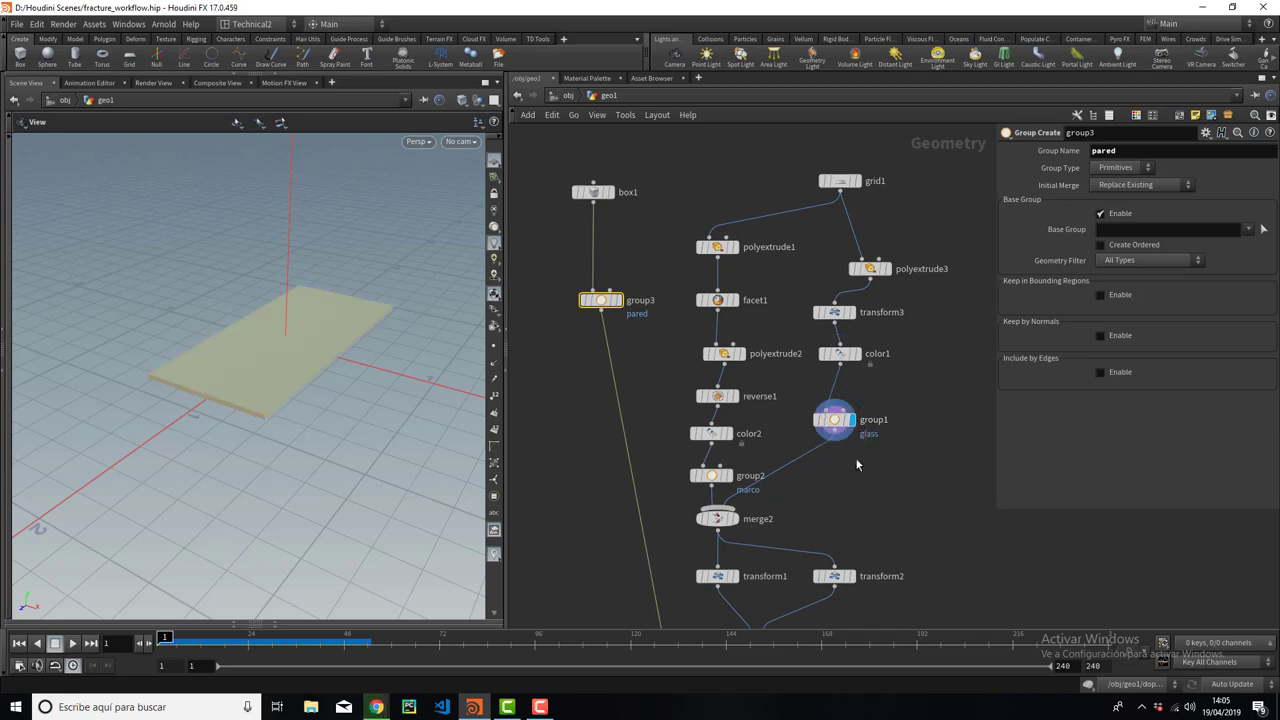
{"action": "left_click", "coordinate": [737, 518]}
{"action": "left_click_drag", "start_coordinate": [330, 430], "coordinate": [248, 425], "text": "alt"}
{"action": "left_click_drag", "start_coordinate": [315, 372], "coordinate": [318, 236]}
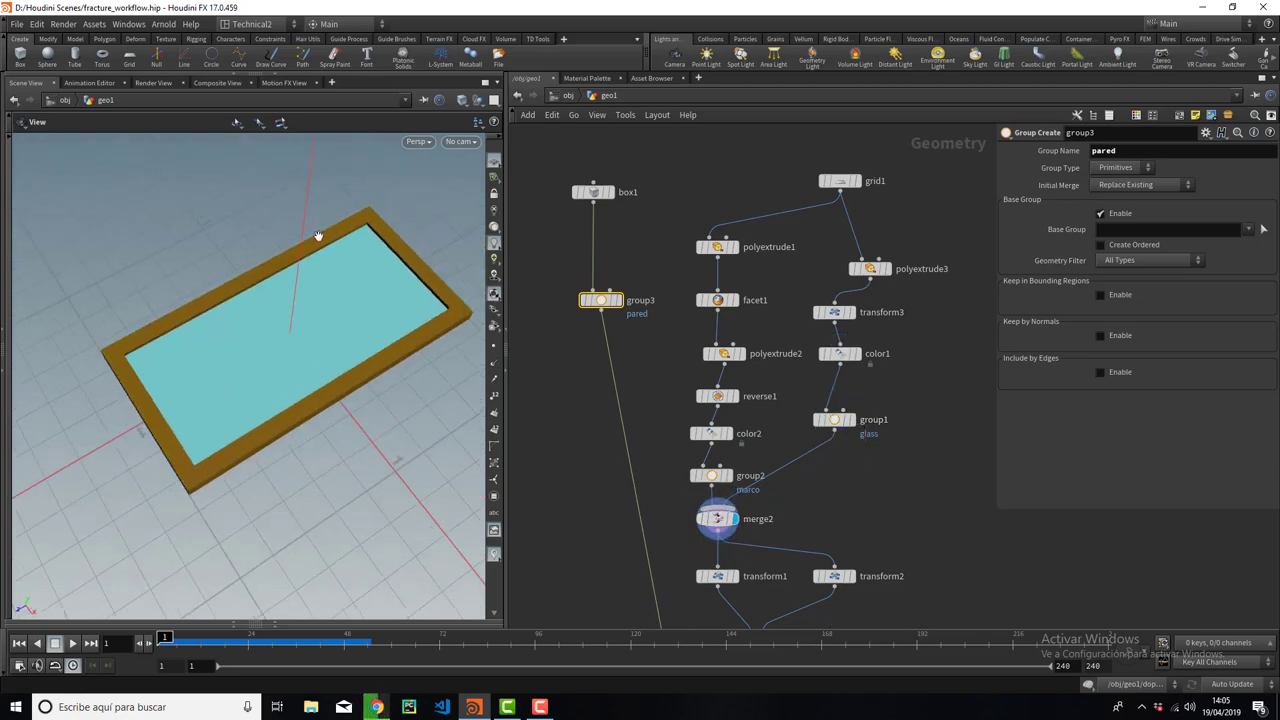
Pick the frame island with 3D Connected Geometry selection, tumble around it, then turn off Select Groups.
{"action": "key", "text": "s"}
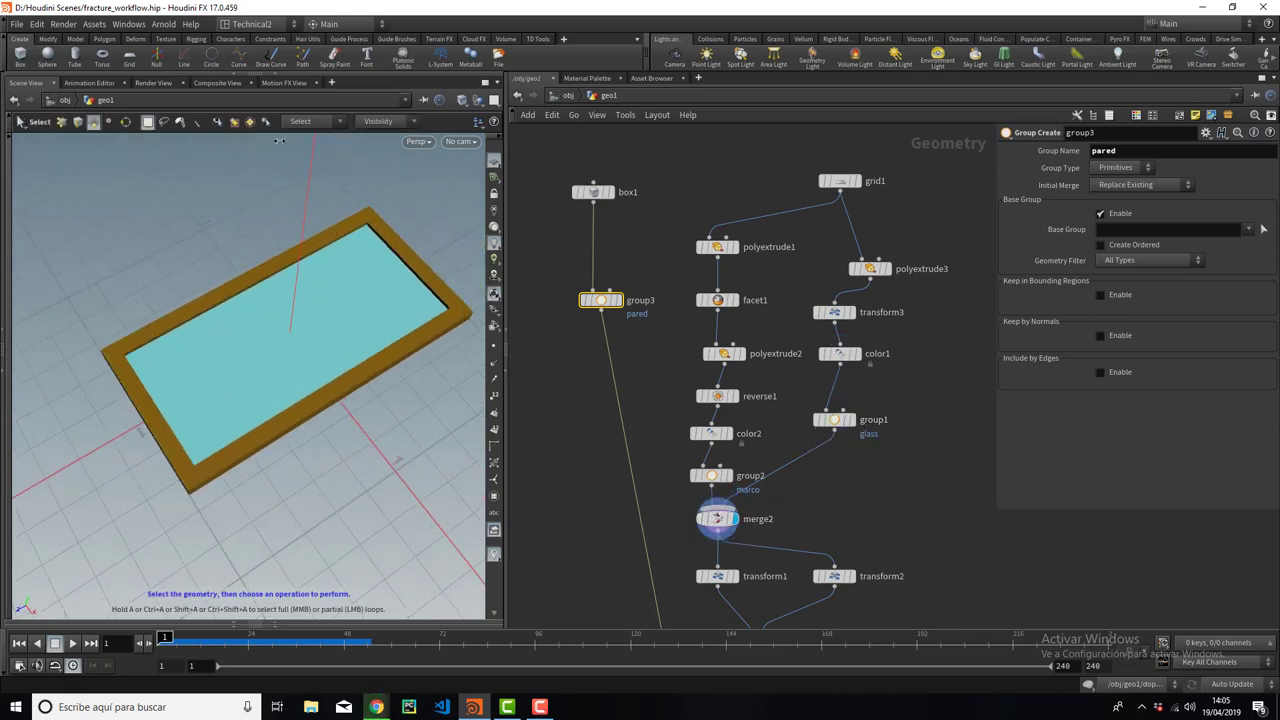
{"action": "left_click", "coordinate": [311, 124]}
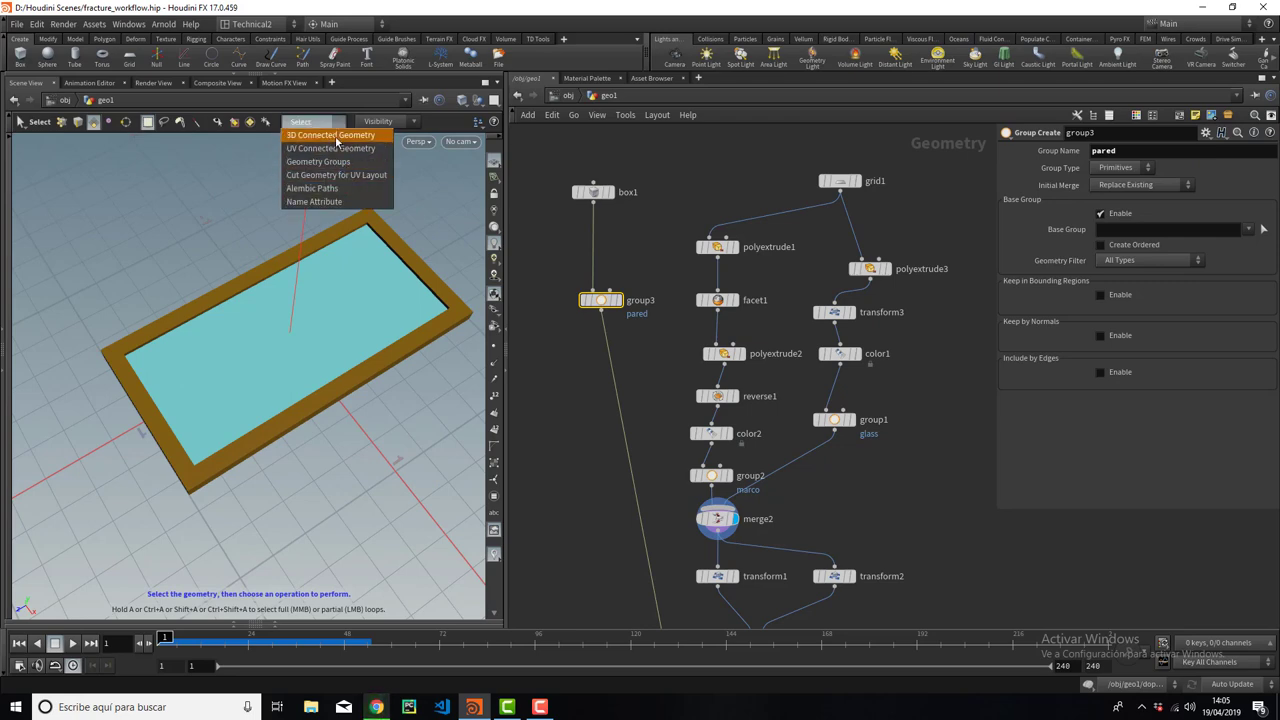
{"action": "left_click", "coordinate": [333, 136]}
{"action": "left_click", "coordinate": [172, 318]}
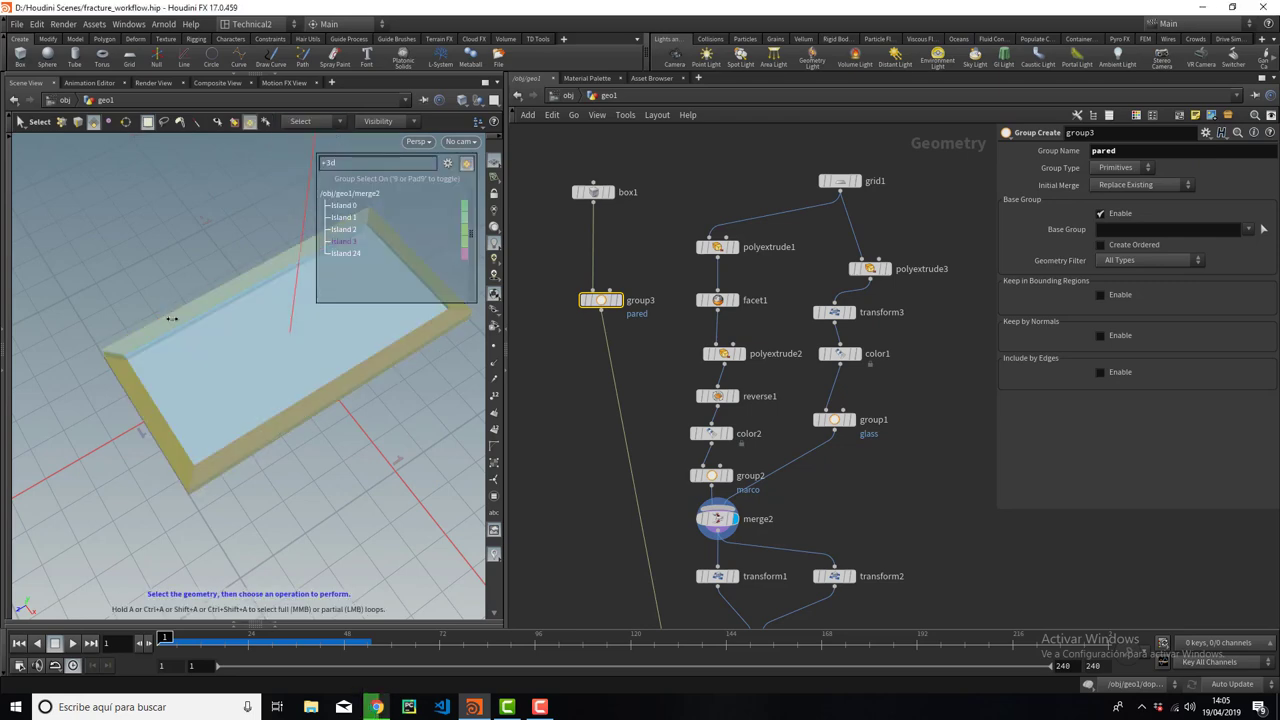
{"action": "key", "text": "Escape"}
{"action": "left_click_drag", "start_coordinate": [232, 388], "coordinate": [241, 265]}
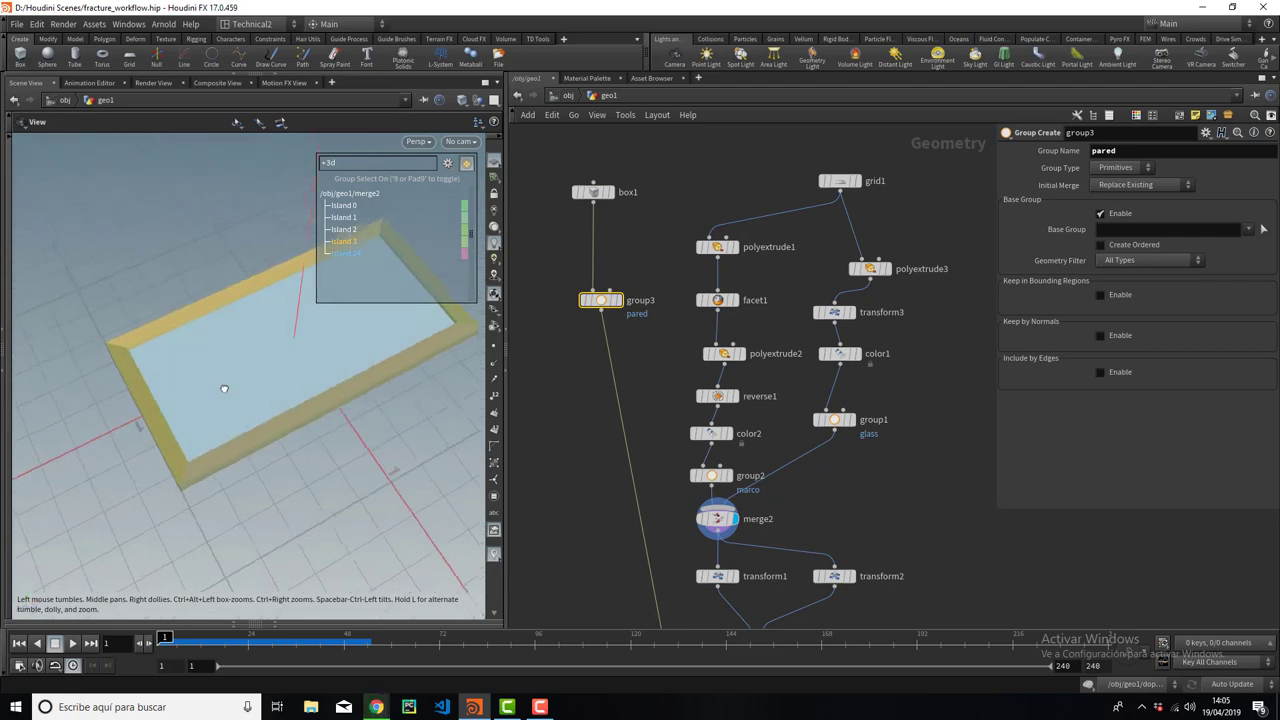
{"action": "key", "text": "s"}
{"action": "key", "text": "Escape"}
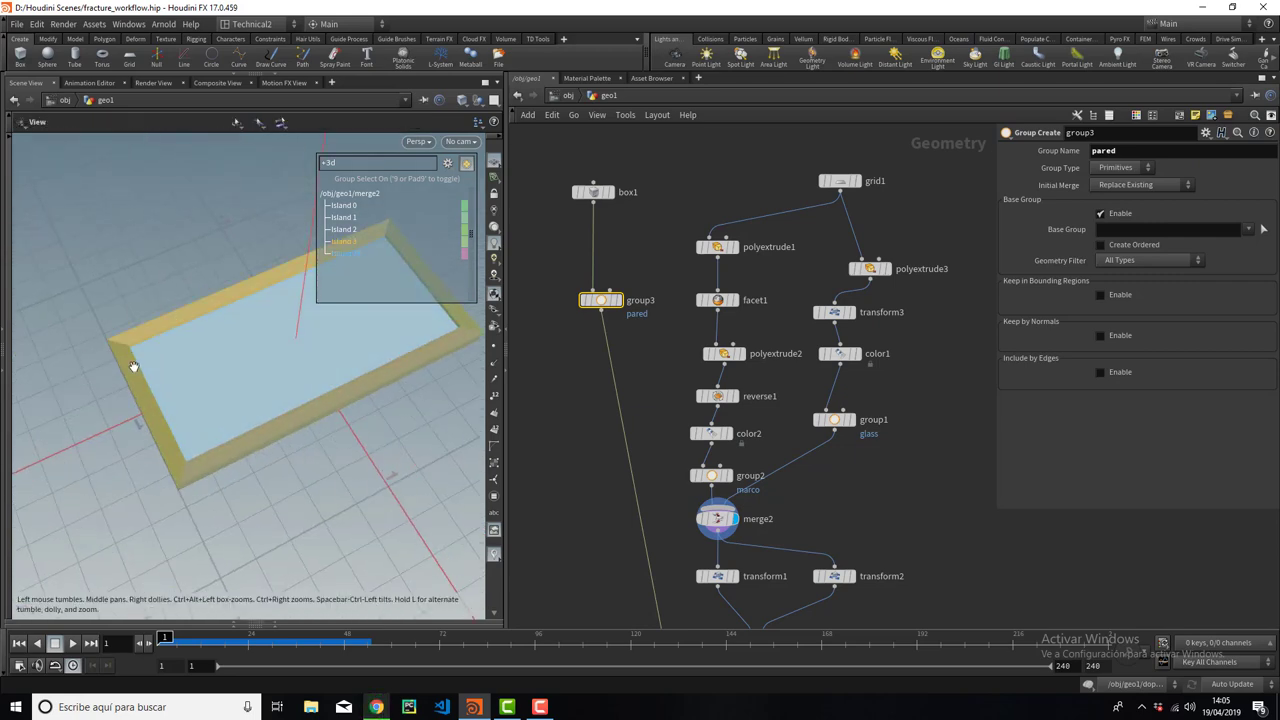
{"action": "mouse_move", "coordinate": [134, 363]}
{"action": "left_mouse_down"}
{"action": "mouse_move", "coordinate": [234, 246]}
{"action": "mouse_move", "coordinate": [221, 329]}
{"action": "left_mouse_up"}
{"action": "key", "text": "s"}
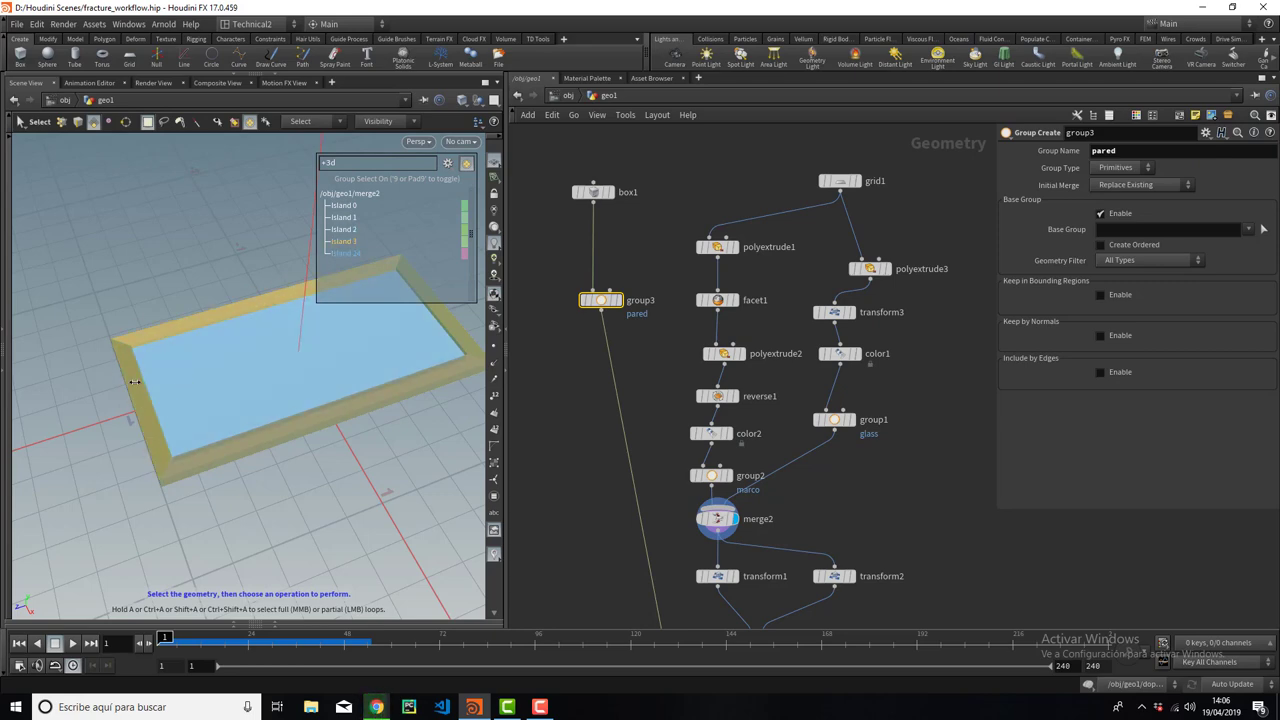
{"action": "left_click", "coordinate": [251, 123]}
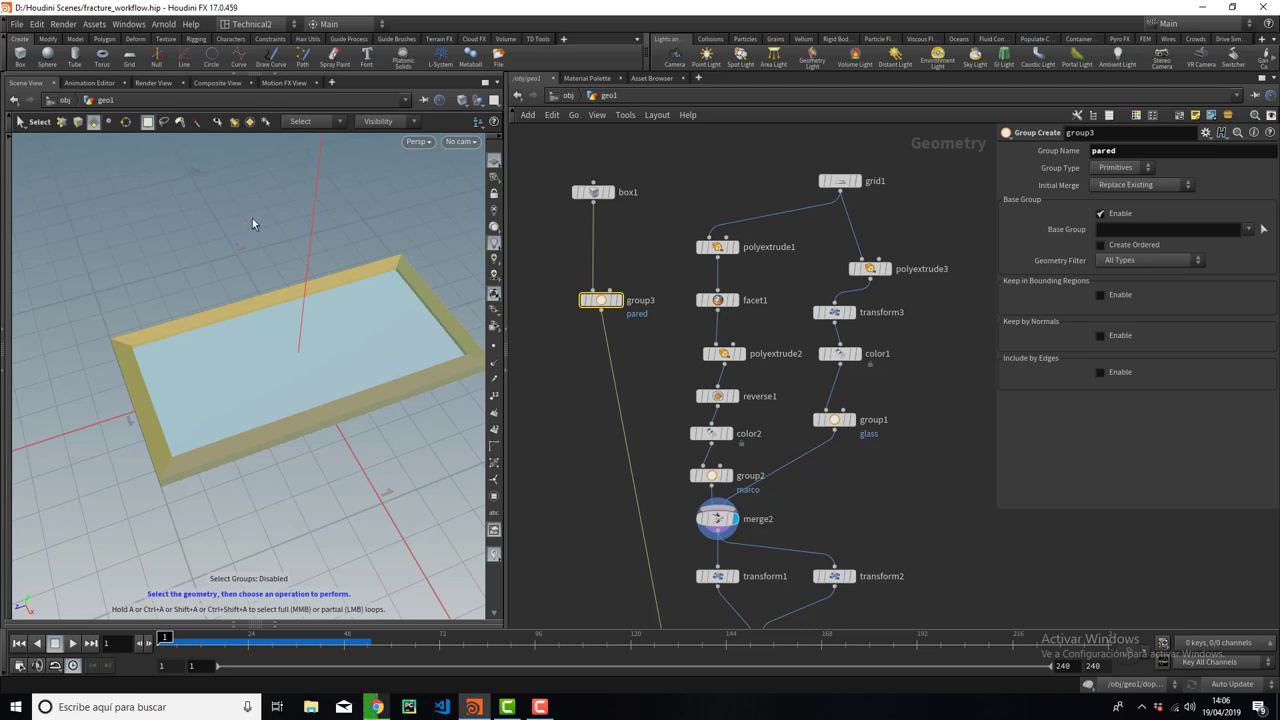
Display group3's wall, then merge2's framed pane, then merge1's two framed panes.
{"action": "key", "text": "Escape"}
{"action": "middle_click_drag", "start_coordinate": [889, 584], "coordinate": [877, 479]}
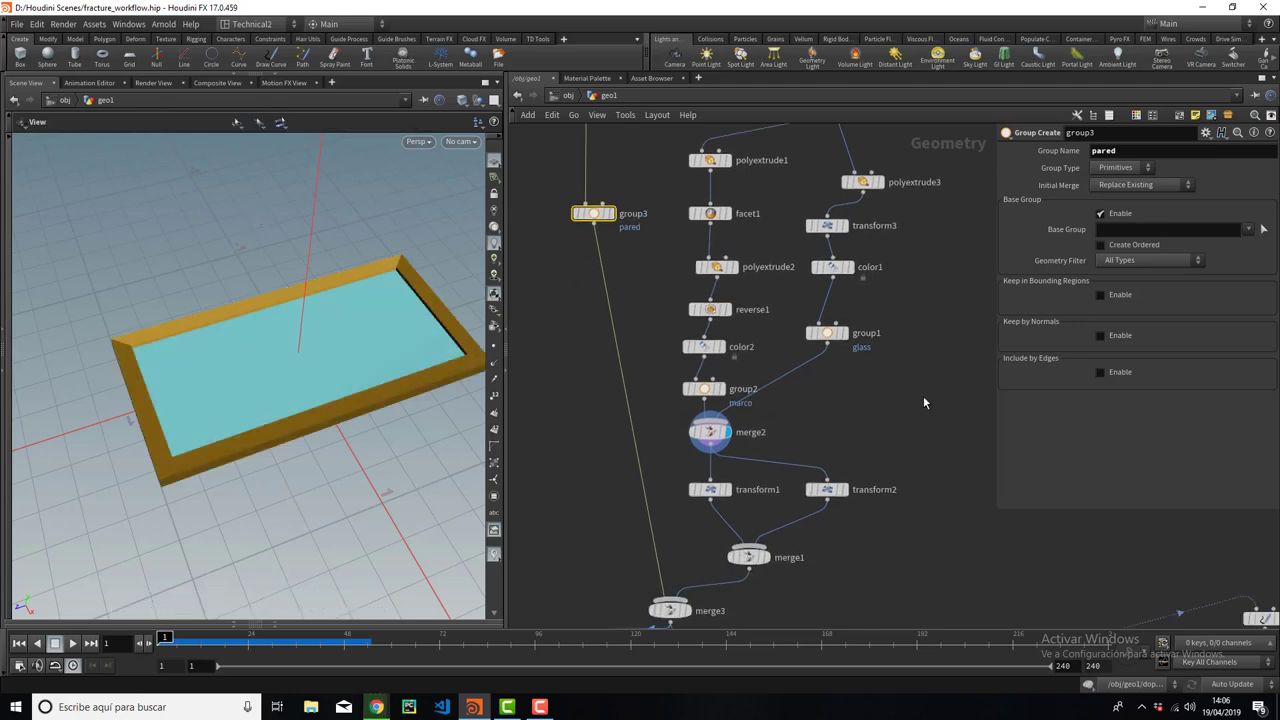
{"action": "middle_click_drag", "start_coordinate": [608, 228], "coordinate": [622, 341]}
{"action": "left_click", "coordinate": [620, 308]}
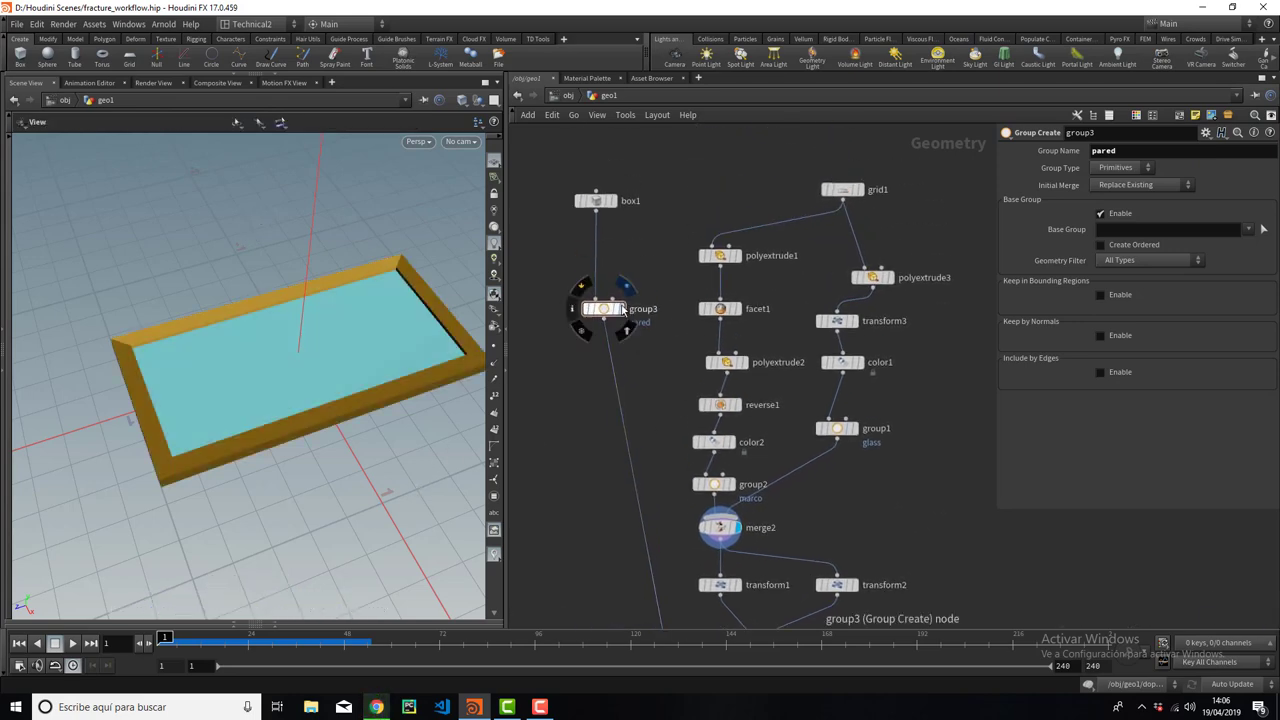
{"action": "left_click_drag", "start_coordinate": [410, 341], "coordinate": [281, 390]}
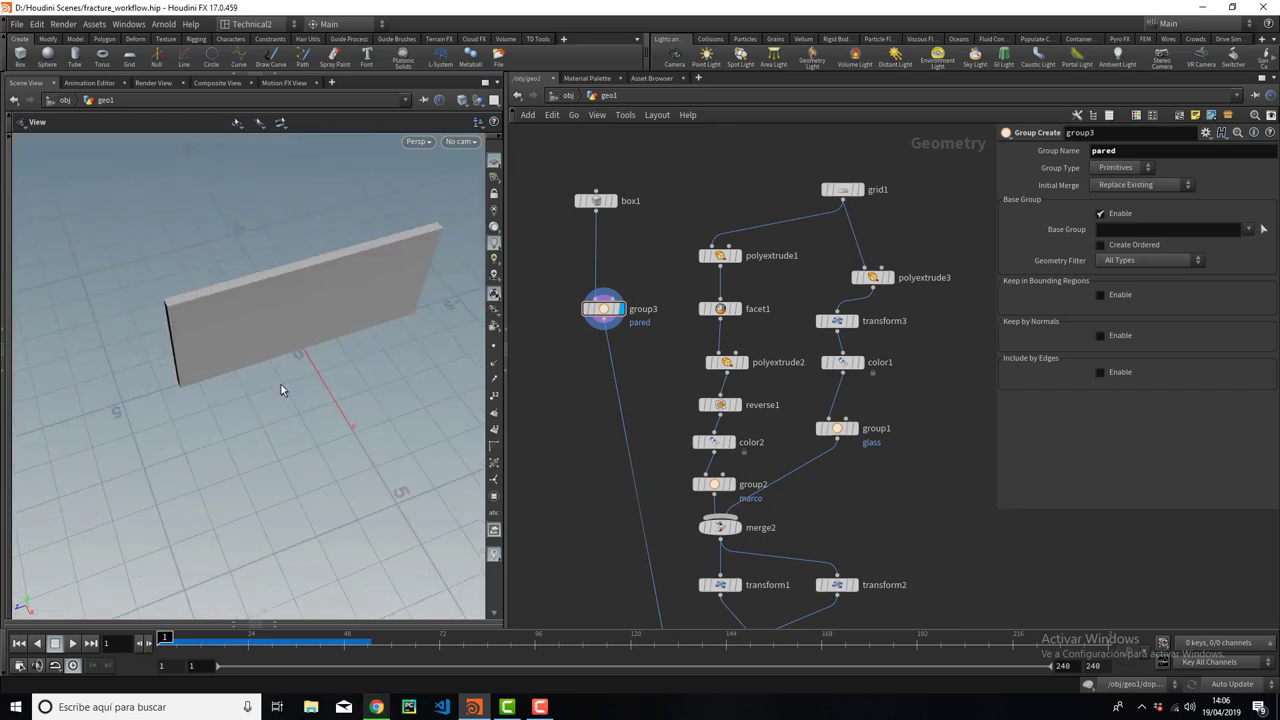
{"action": "left_click", "coordinate": [734, 527]}
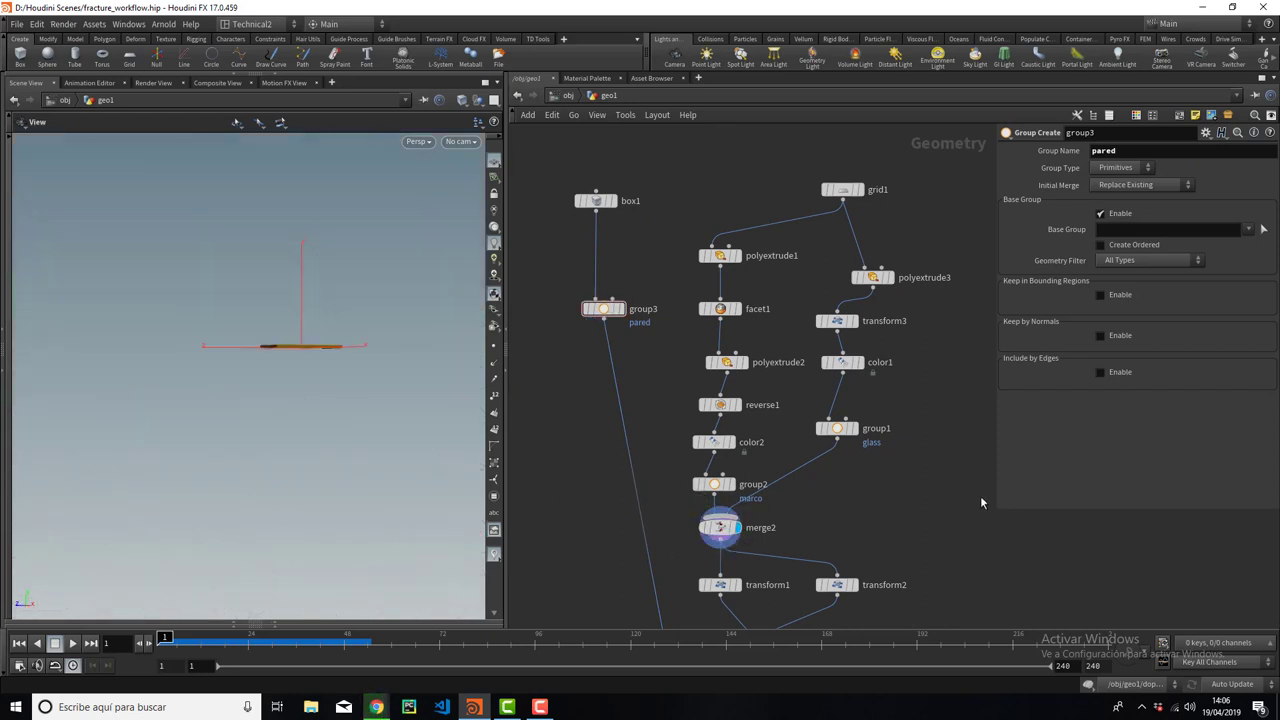
{"action": "middle_click_drag", "start_coordinate": [981, 503], "coordinate": [975, 388]}
{"action": "left_click", "coordinate": [780, 540]}
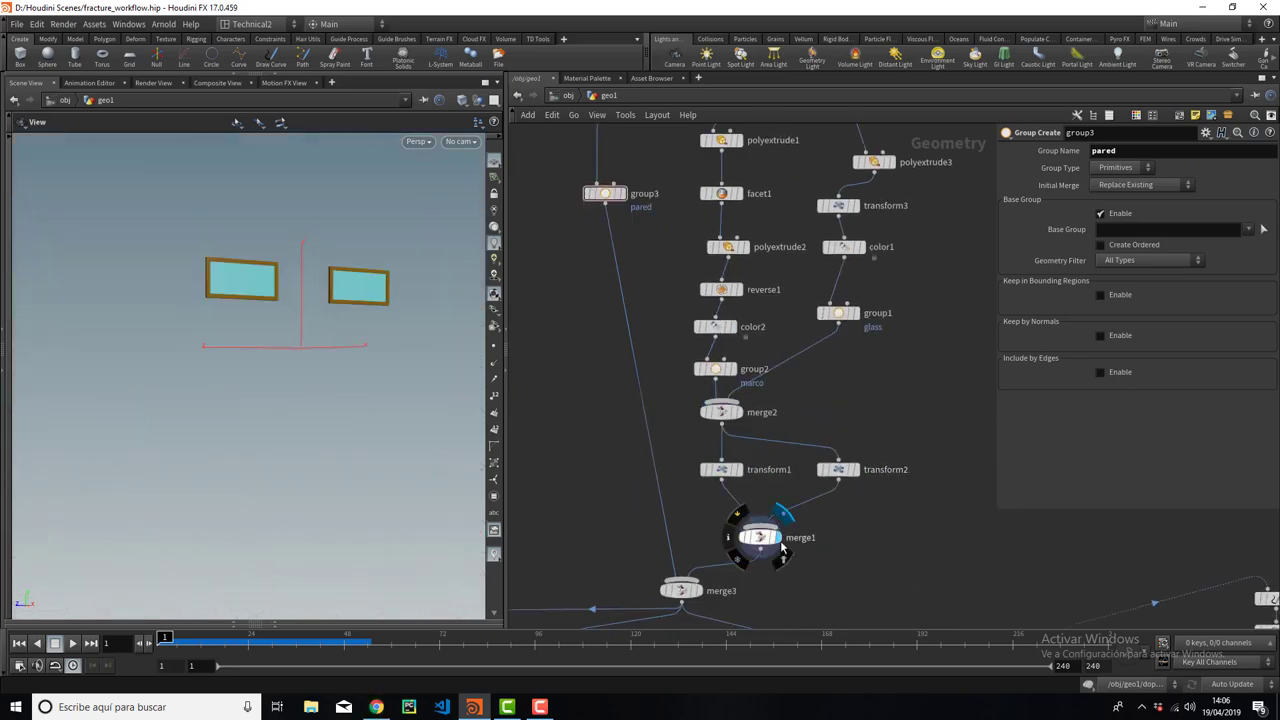
{"action": "left_click_drag", "start_coordinate": [337, 363], "coordinate": [537, 477]}
Show merge3's wall with two framed windows and open the glass2 Blast node's parameters.
{"action": "left_click", "coordinate": [704, 592]}
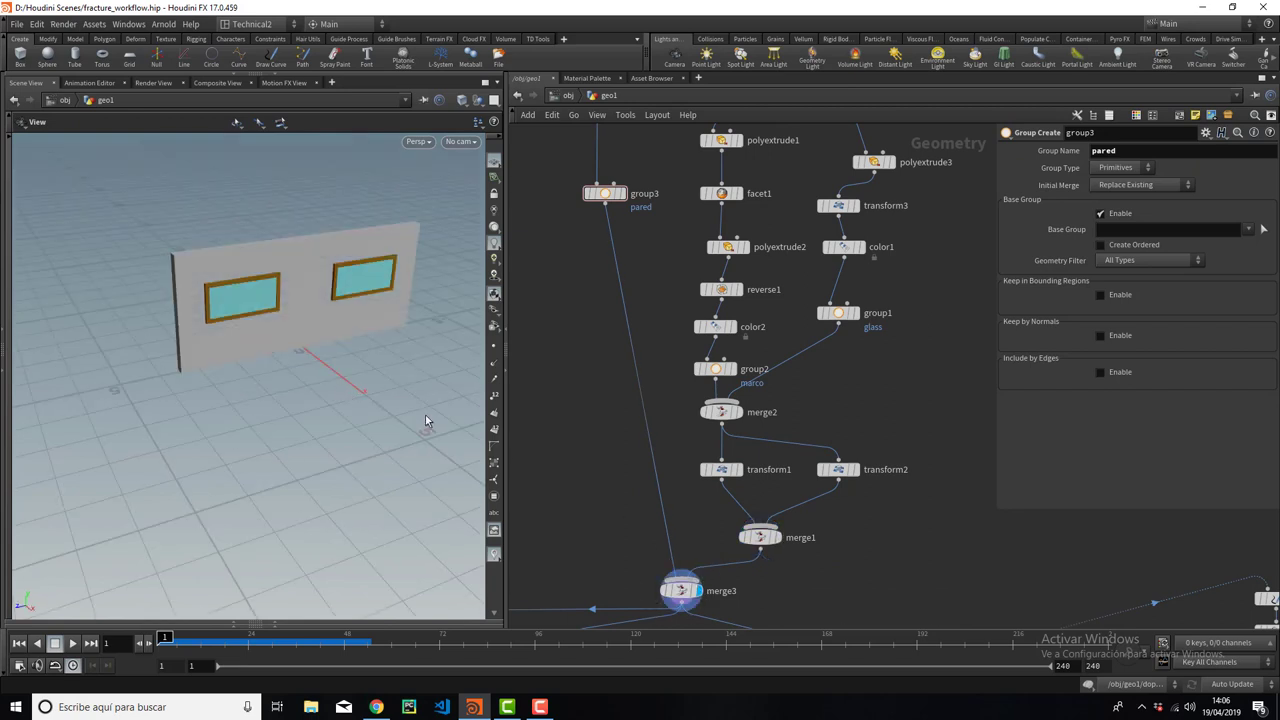
{"action": "left_click_drag", "start_coordinate": [423, 423], "coordinate": [328, 348]}
{"action": "middle_click_drag", "start_coordinate": [656, 426], "coordinate": [626, 254]}
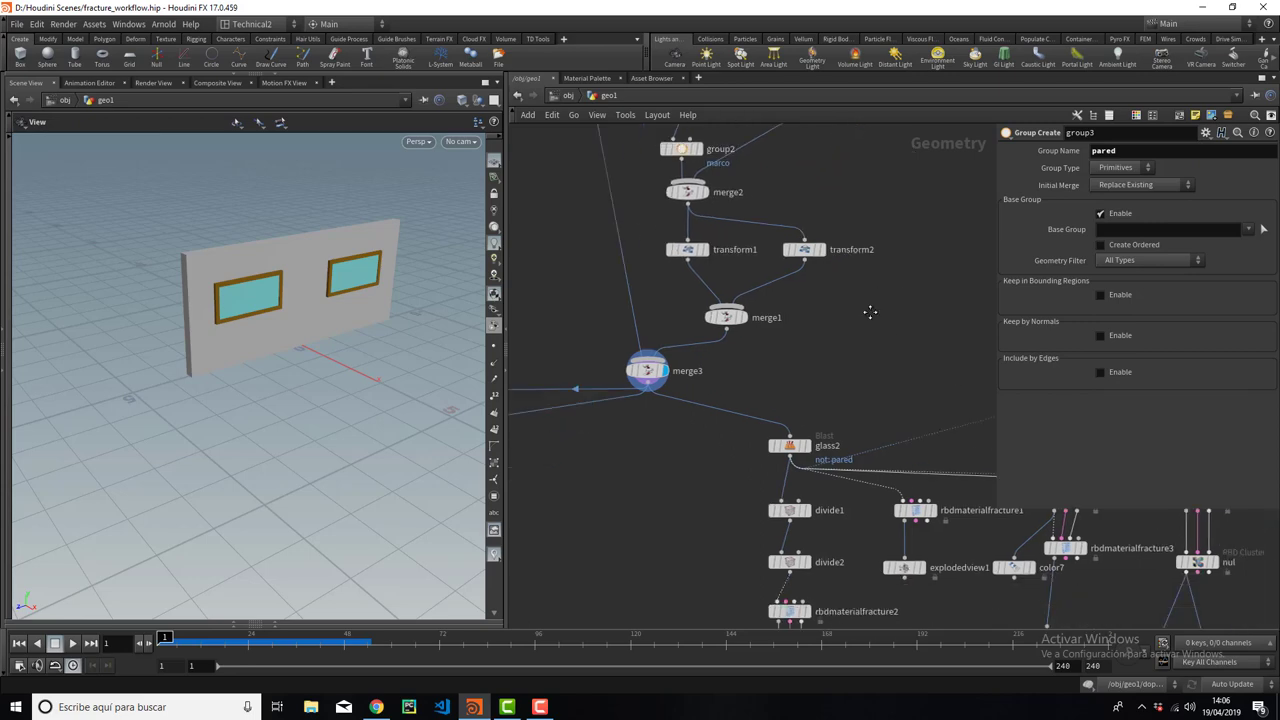
{"action": "scroll", "coordinate": [775, 372], "scroll_direction": "up", "scroll_amount": 4}
{"action": "left_click_drag", "start_coordinate": [308, 294], "coordinate": [300, 330]}
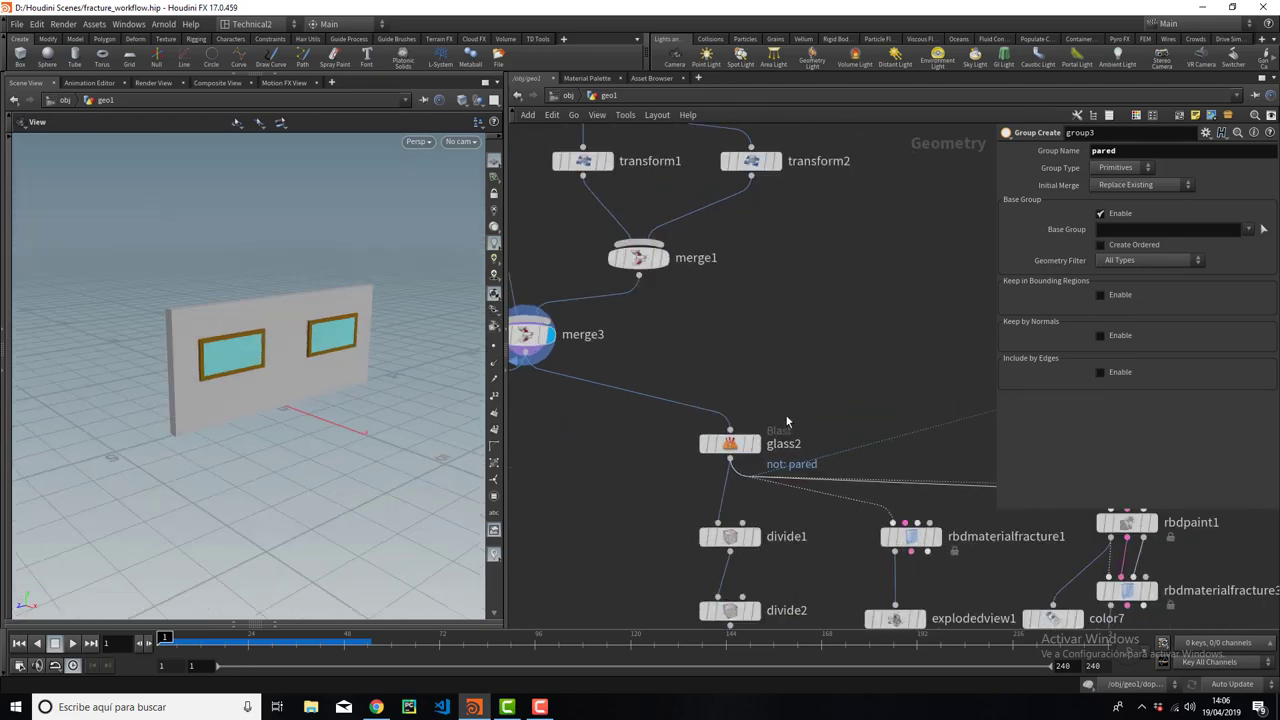
{"action": "left_click", "coordinate": [732, 443]}
{"action": "scroll", "coordinate": [680, 430], "scroll_direction": "down", "scroll_amount": 5}
{"action": "mouse_move", "coordinate": [642, 429]}
{"action": "middle_mouse_down"}
{"action": "mouse_move", "coordinate": [880, 434]}
{"action": "mouse_move", "coordinate": [816, 403]}
{"action": "middle_mouse_up"}
{"action": "scroll", "coordinate": [913, 390], "scroll_direction": "up", "scroll_amount": 1}
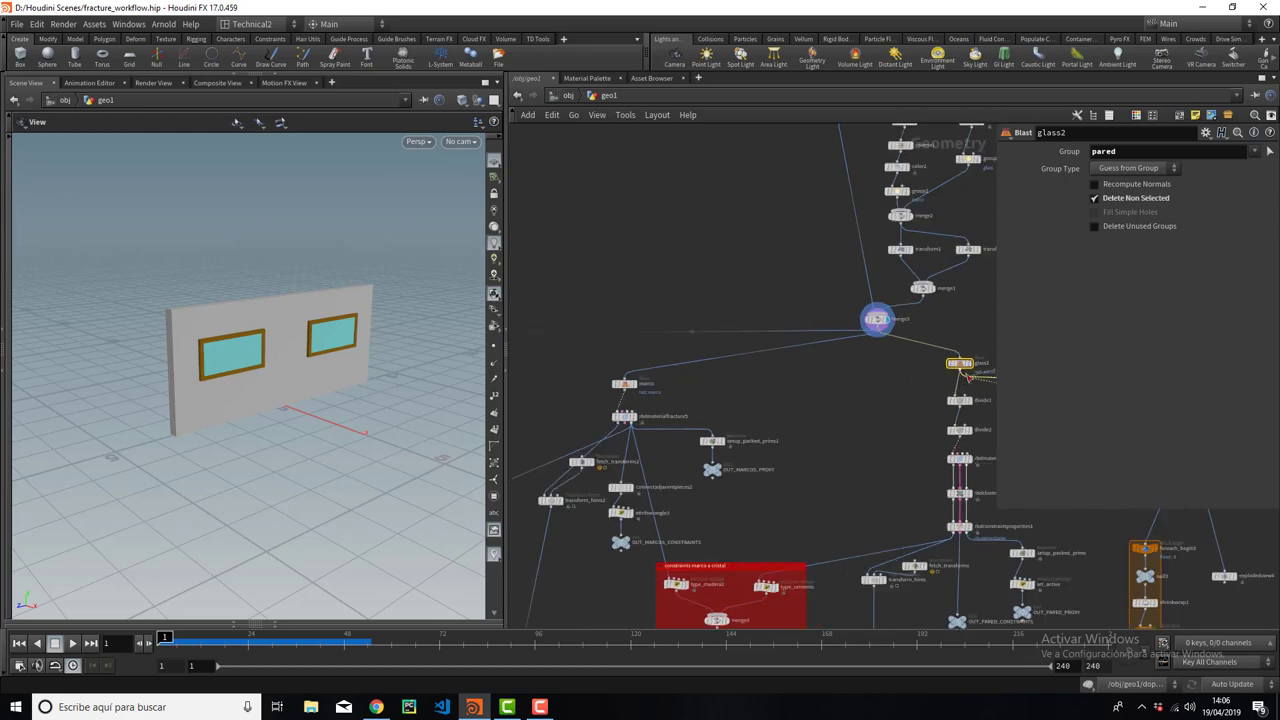
Display glass2's isolated wall and rename the node to 'pared'.
{"action": "scroll", "coordinate": [968, 376], "scroll_direction": "up", "scroll_amount": 2}
{"action": "middle_click_drag", "start_coordinate": [968, 376], "coordinate": [845, 368]}
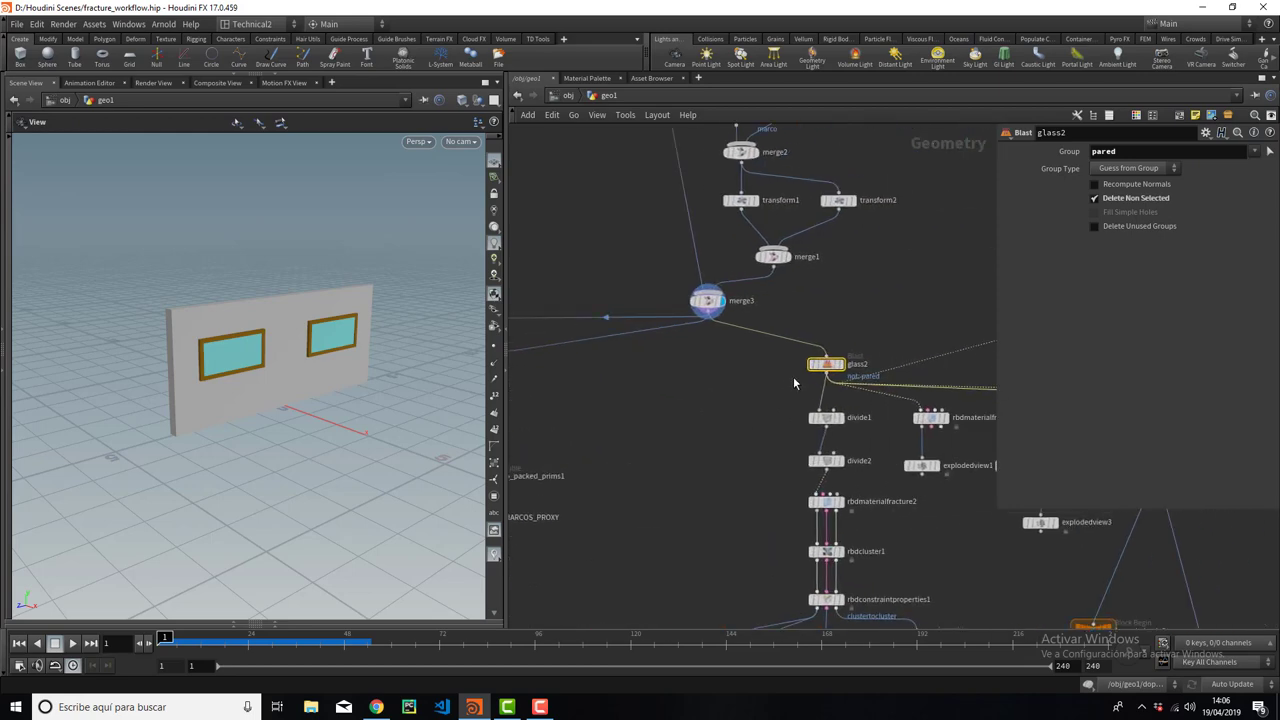
{"action": "left_click", "coordinate": [845, 368]}
{"action": "double_click", "coordinate": [860, 366]}
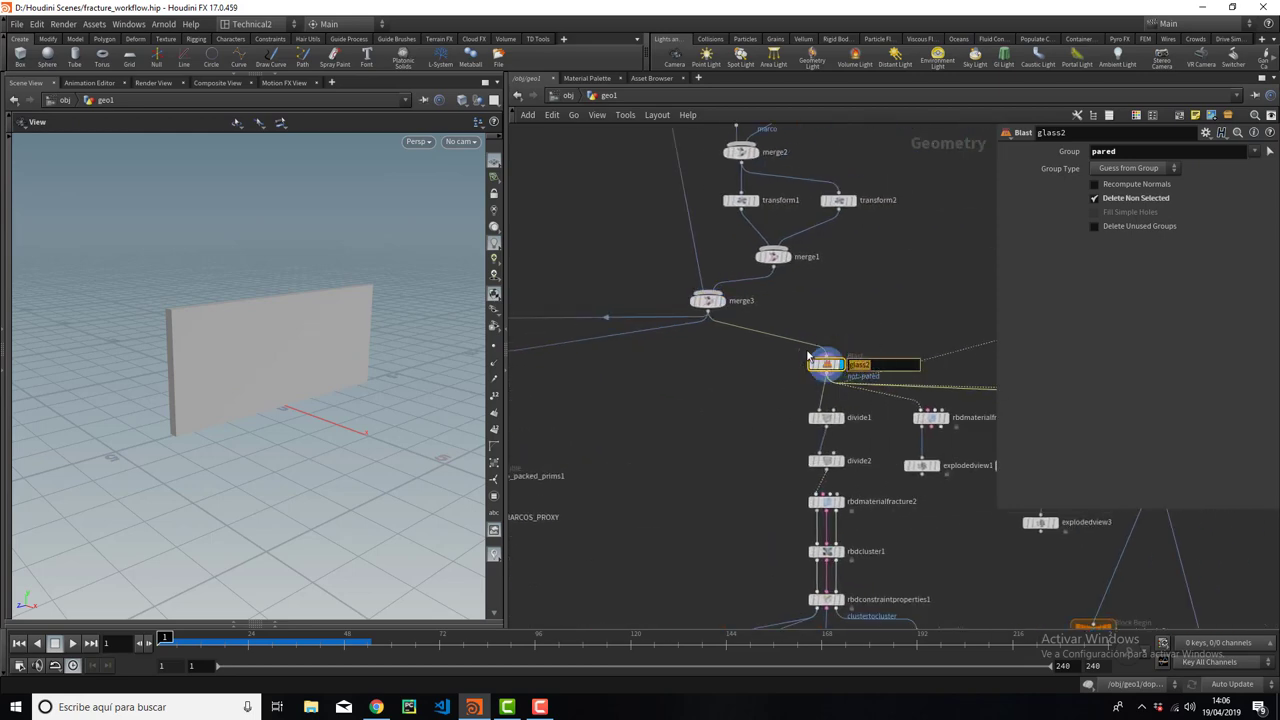
{"action": "type", "text": "pared"}
{"action": "key", "text": "Return"}
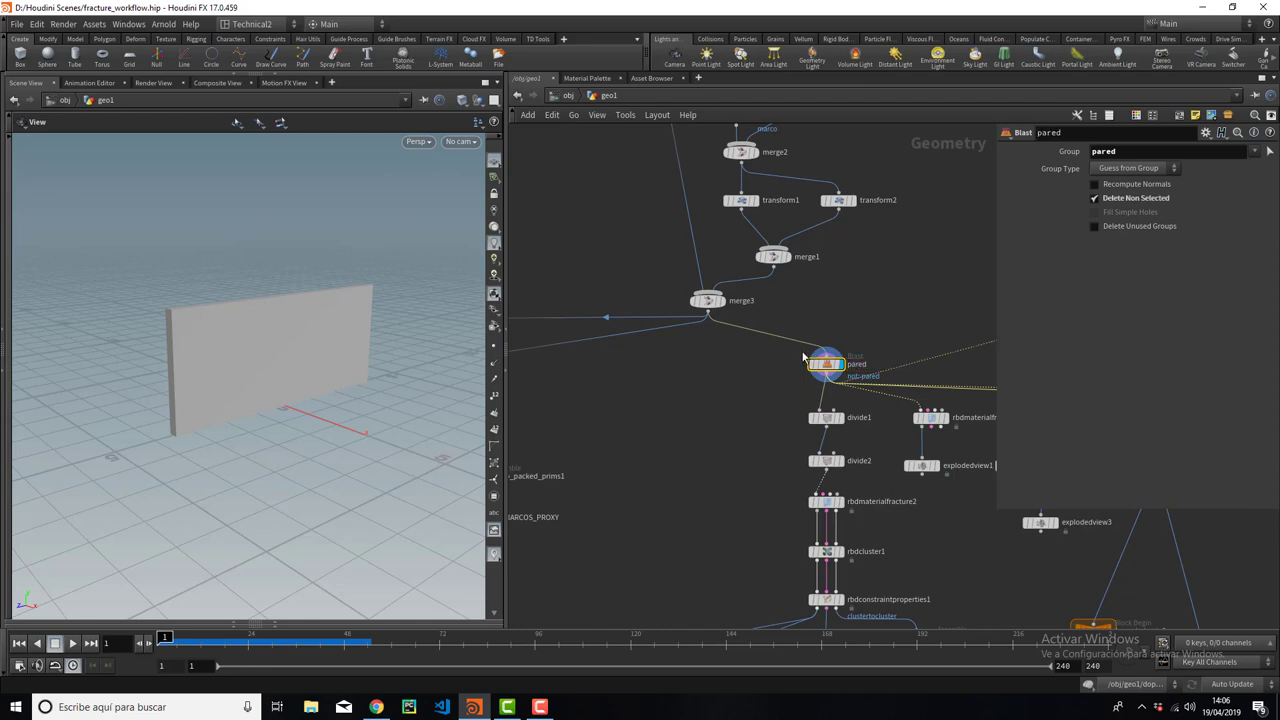
Display the marco Blast's isolated window frames, then the glass panes.
{"action": "middle_click_drag", "start_coordinate": [803, 357], "coordinate": [866, 561]}
{"action": "left_click", "coordinate": [623, 398]}
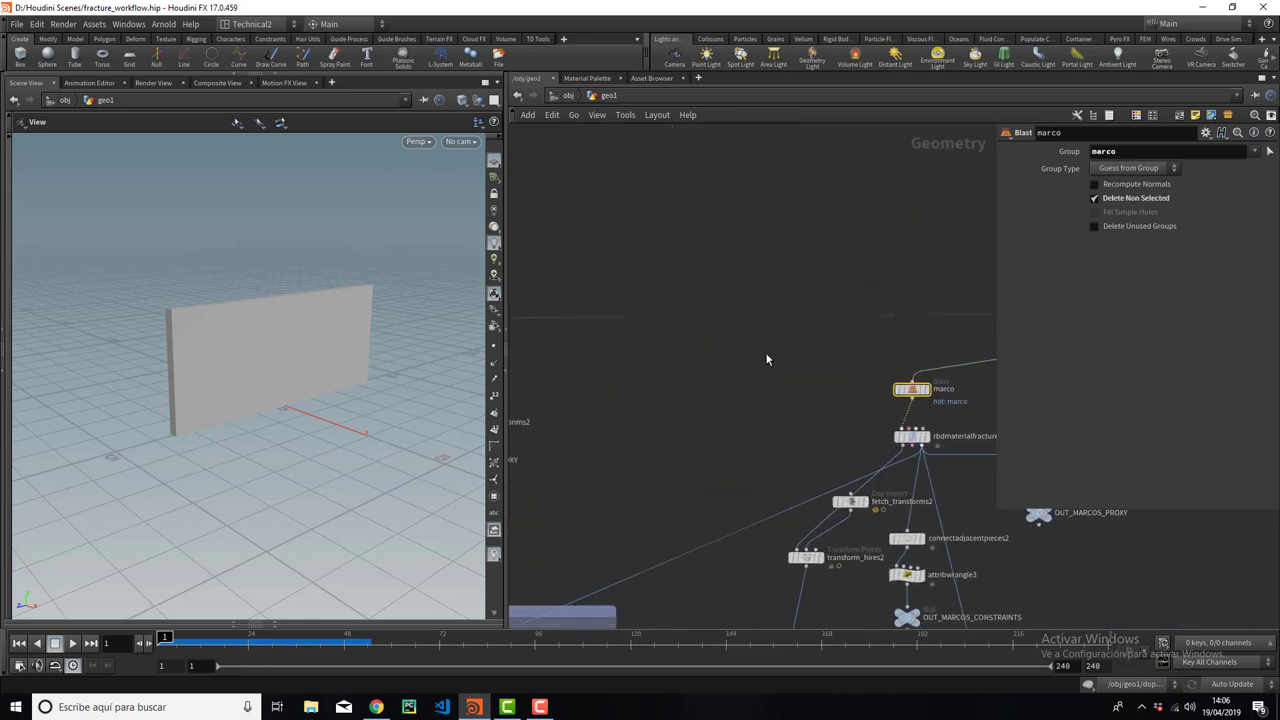
{"action": "left_click", "coordinate": [926, 389]}
{"action": "mouse_move", "coordinate": [540, 360]}
{"action": "middle_mouse_down"}
{"action": "mouse_move", "coordinate": [652, 400]}
{"action": "mouse_move", "coordinate": [682, 376]}
{"action": "mouse_move", "coordinate": [677, 431]}
{"action": "middle_mouse_up"}
{"action": "left_click", "coordinate": [531, 373]}
Select the pared Blast node and display the isolated grey wall.
{"action": "left_click", "coordinate": [868, 388]}
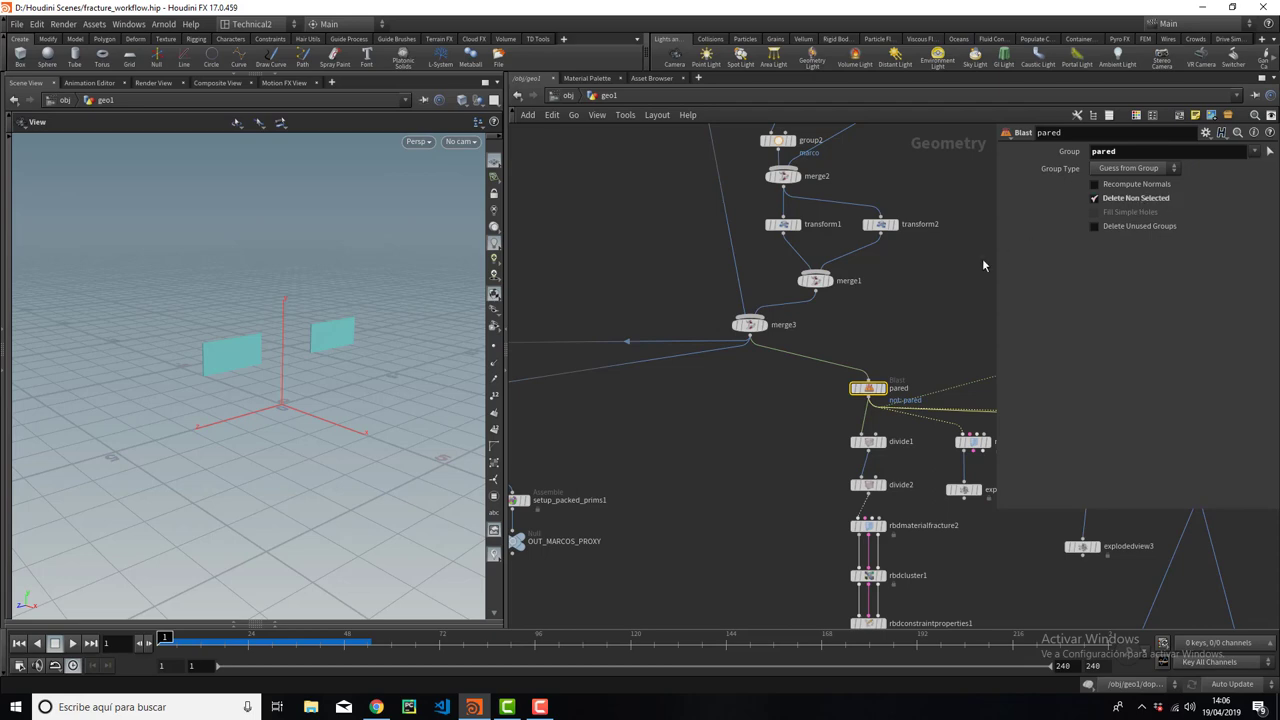
{"action": "left_click", "coordinate": [882, 388]}
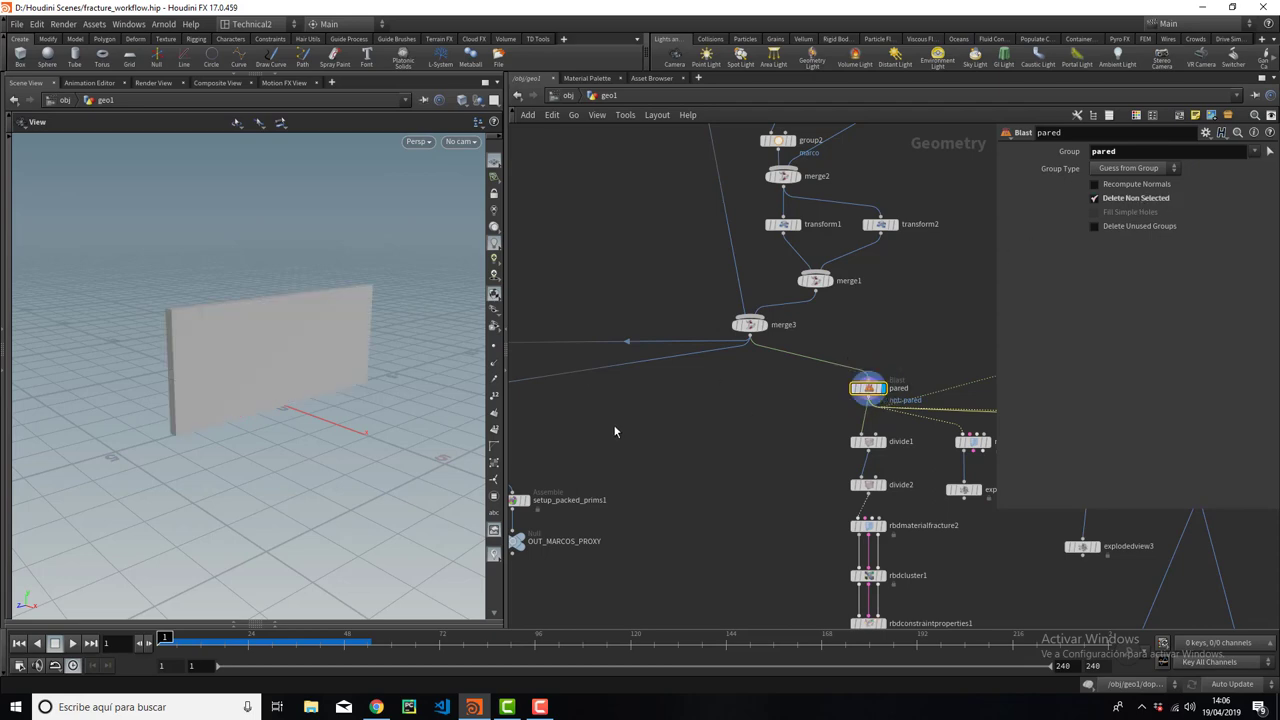
{"action": "scroll", "coordinate": [697, 416], "scroll_direction": "down", "scroll_amount": 3}
{"action": "middle_click_drag", "start_coordinate": [697, 416], "coordinate": [840, 383]}
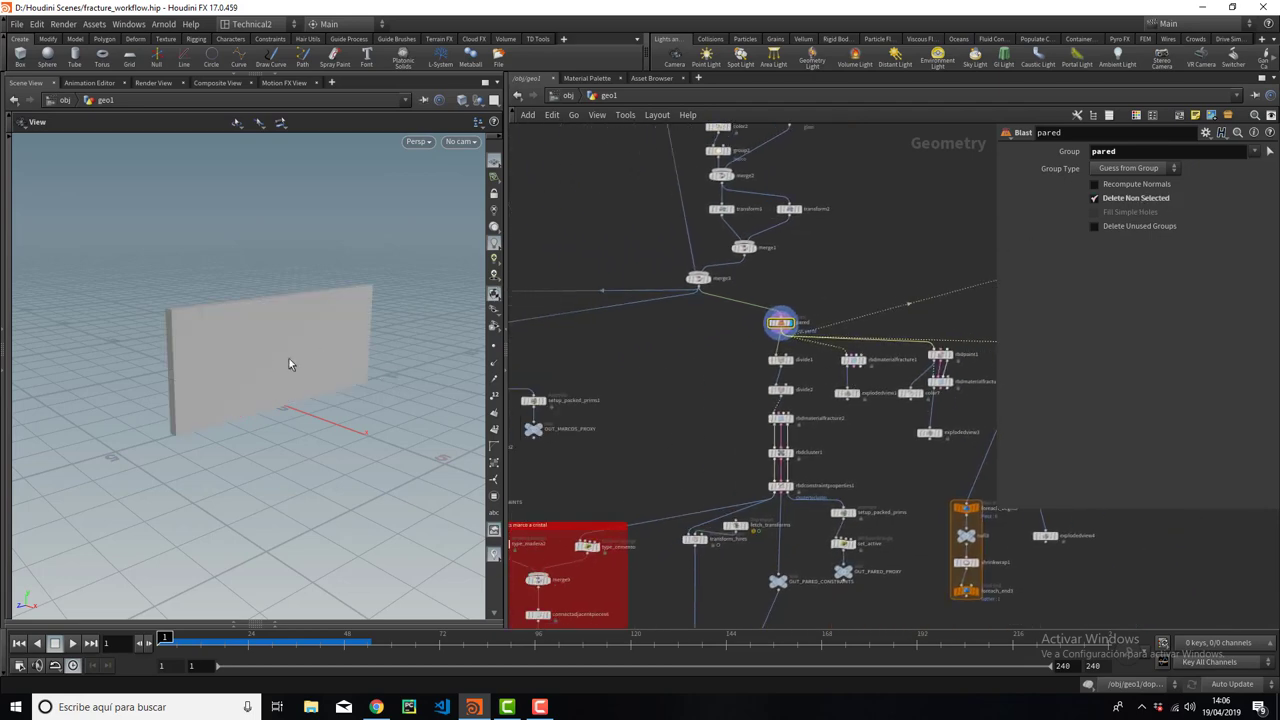
{"action": "scroll", "coordinate": [852, 366], "scroll_direction": "up", "scroll_amount": 2}
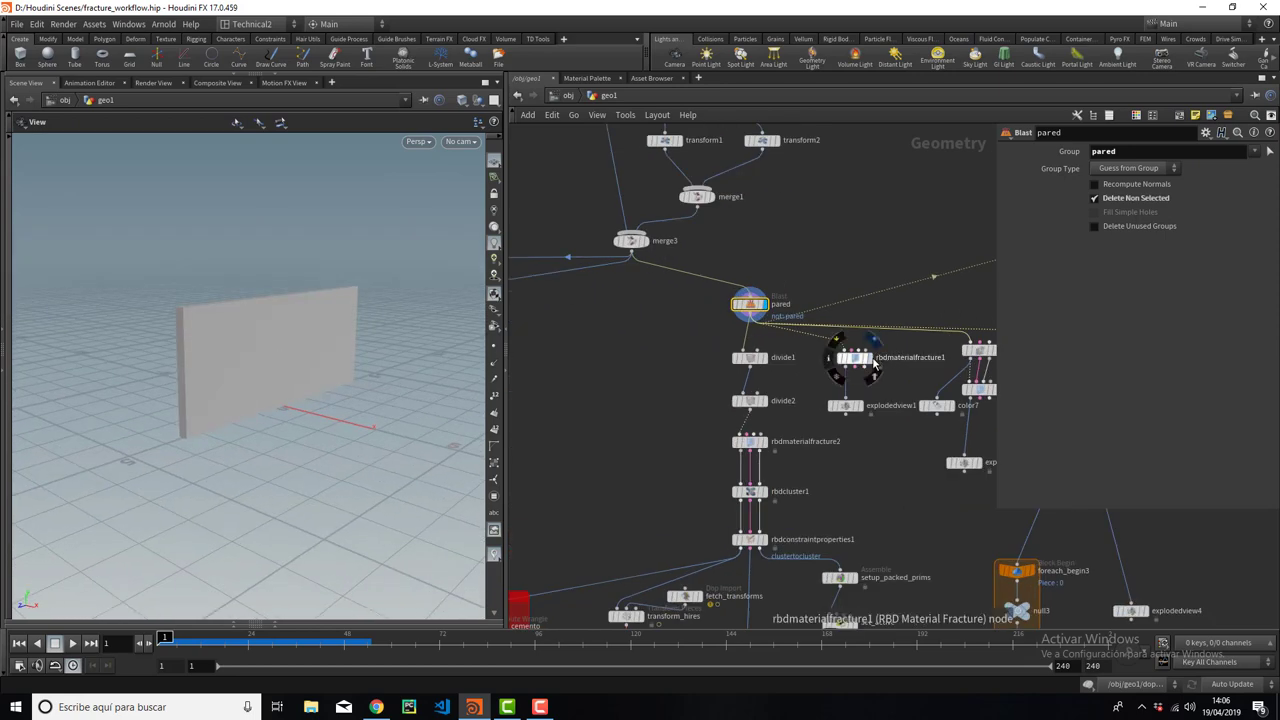
Open rbdmaterialfracture1's settings, keep Concrete as material type, and show the Primary Fracture settings.
{"action": "left_click", "coordinate": [860, 366]}
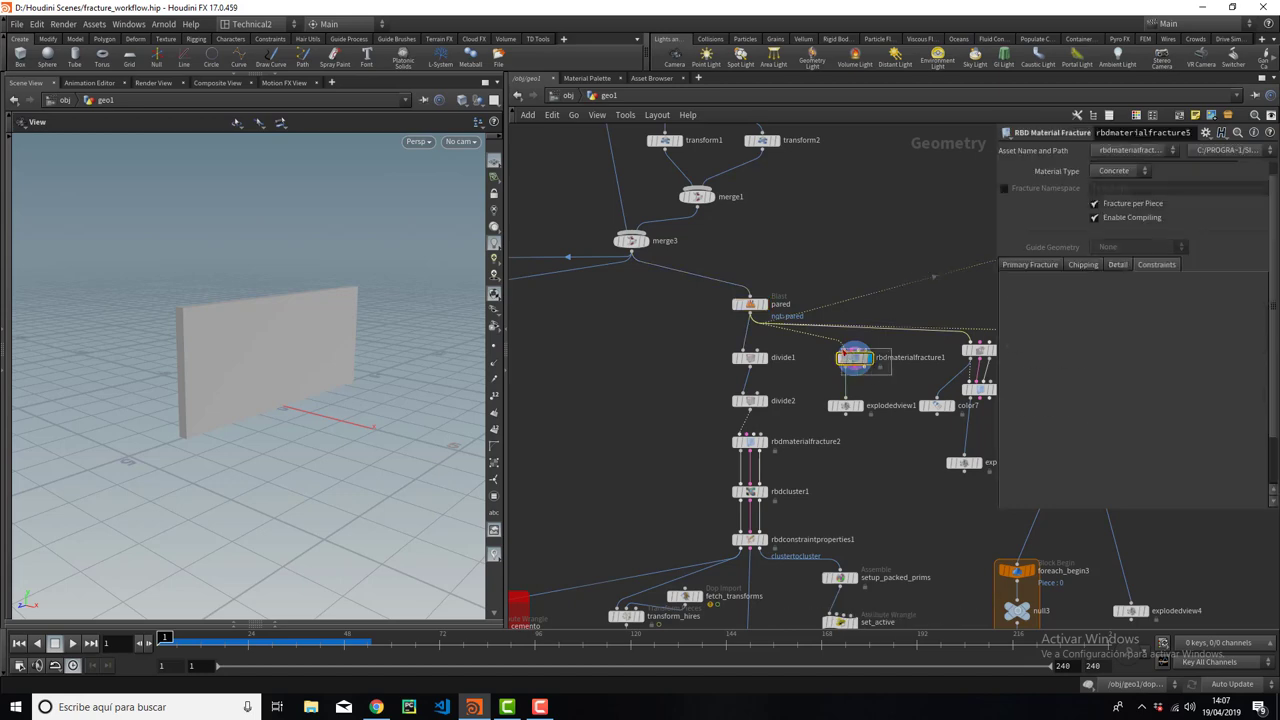
{"action": "left_click_drag", "start_coordinate": [998, 202], "coordinate": [918, 202]}
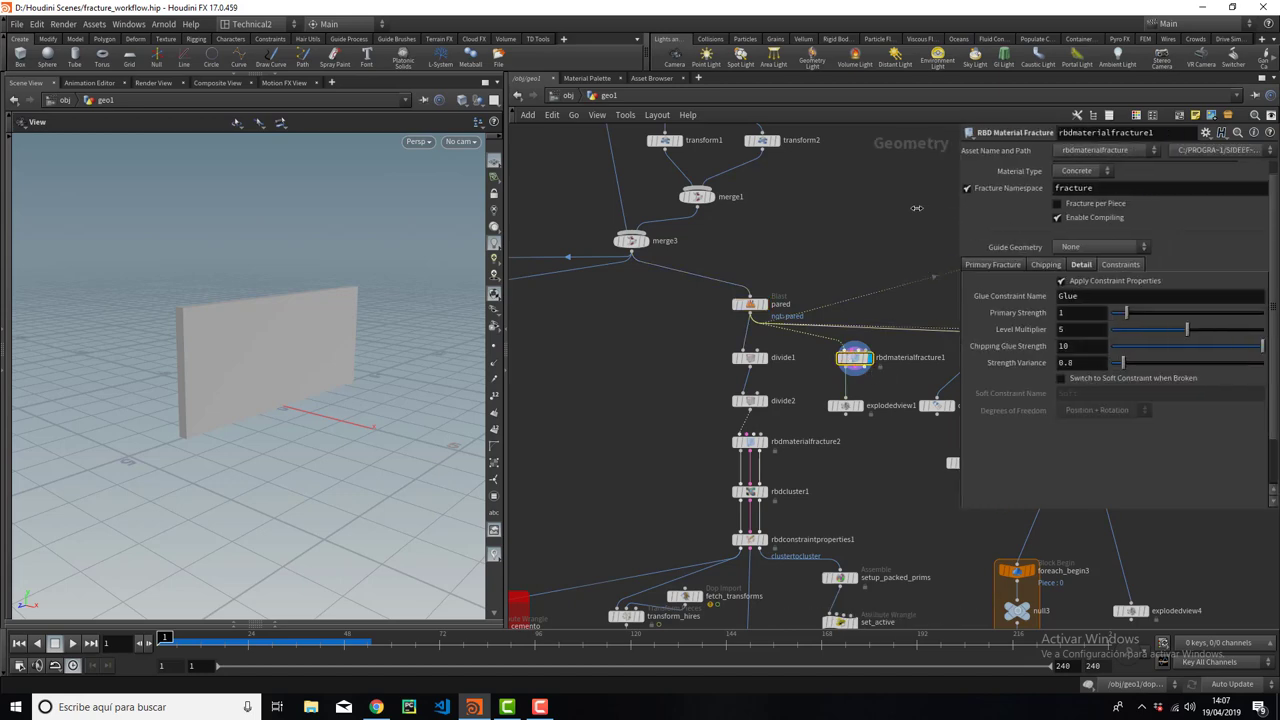
{"action": "middle_click_drag", "start_coordinate": [147, 333], "coordinate": [125, 350]}
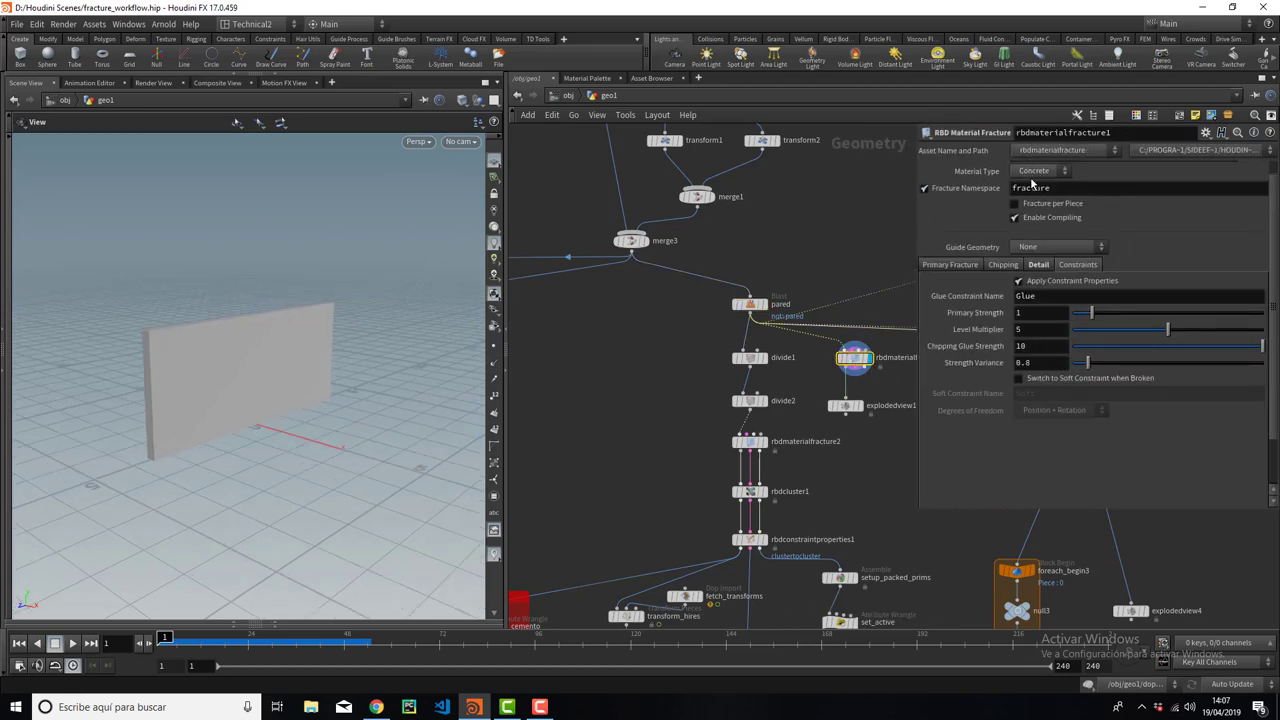
{"action": "right_click_drag", "start_coordinate": [127, 343], "coordinate": [295, 322]}
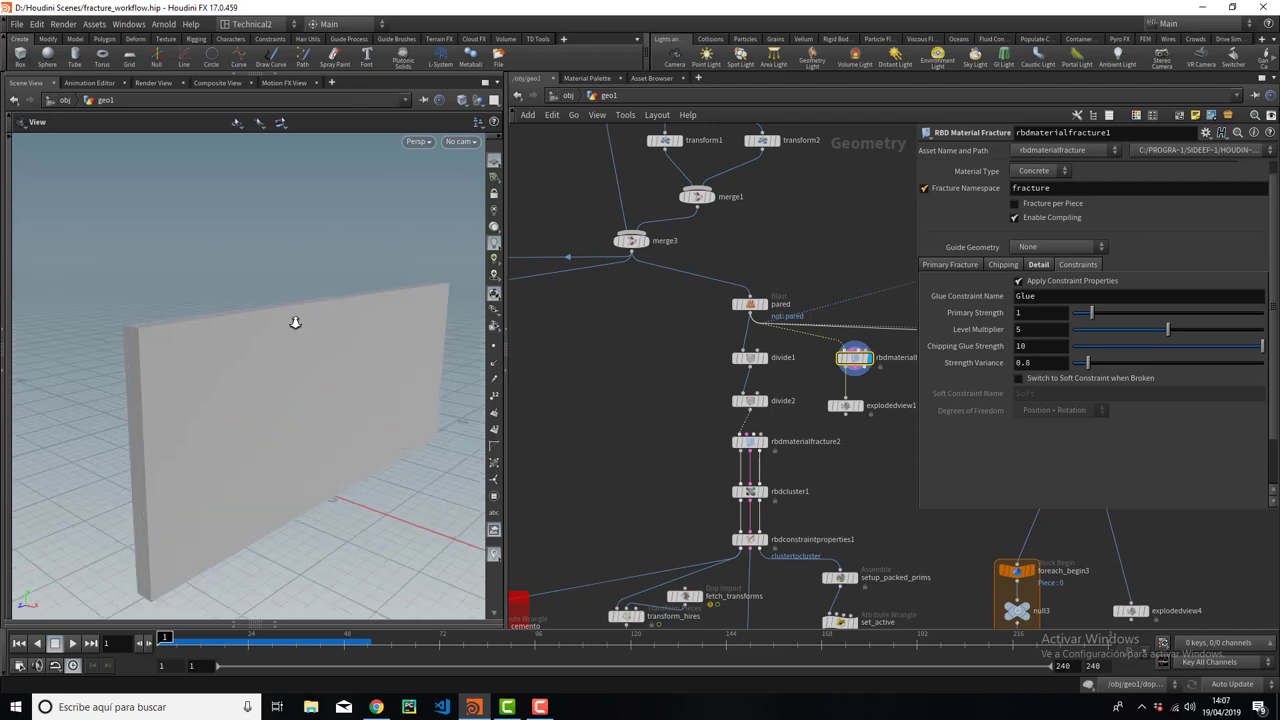
{"action": "left_click", "coordinate": [1065, 172]}
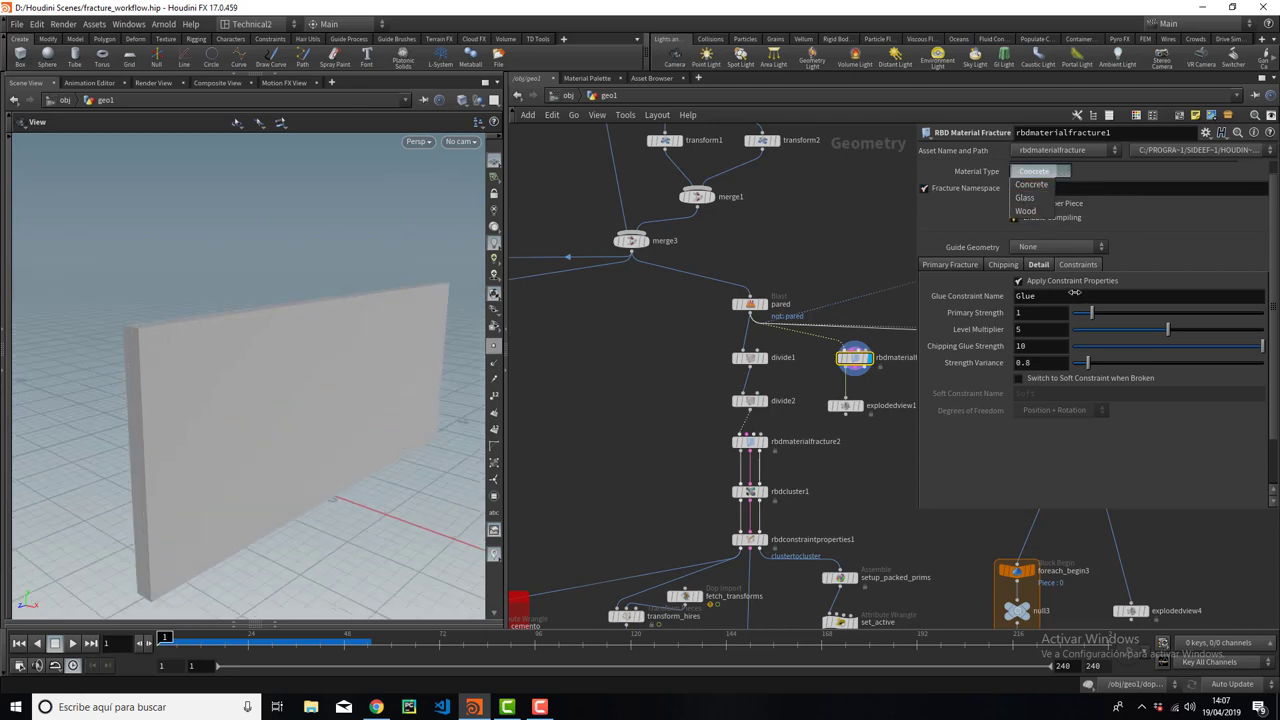
{"action": "left_click", "coordinate": [1046, 172]}
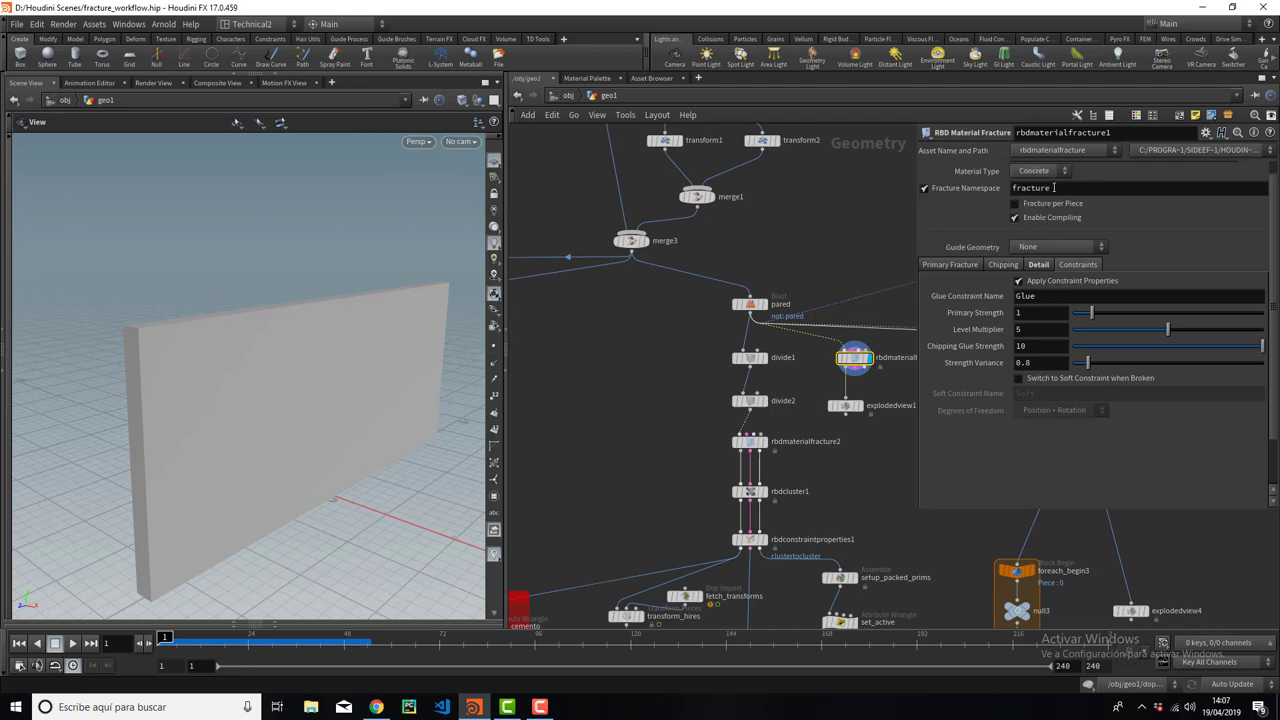
{"action": "scroll", "coordinate": [388, 357], "scroll_direction": "down", "scroll_amount": 2}
{"action": "left_click", "coordinate": [963, 264]}
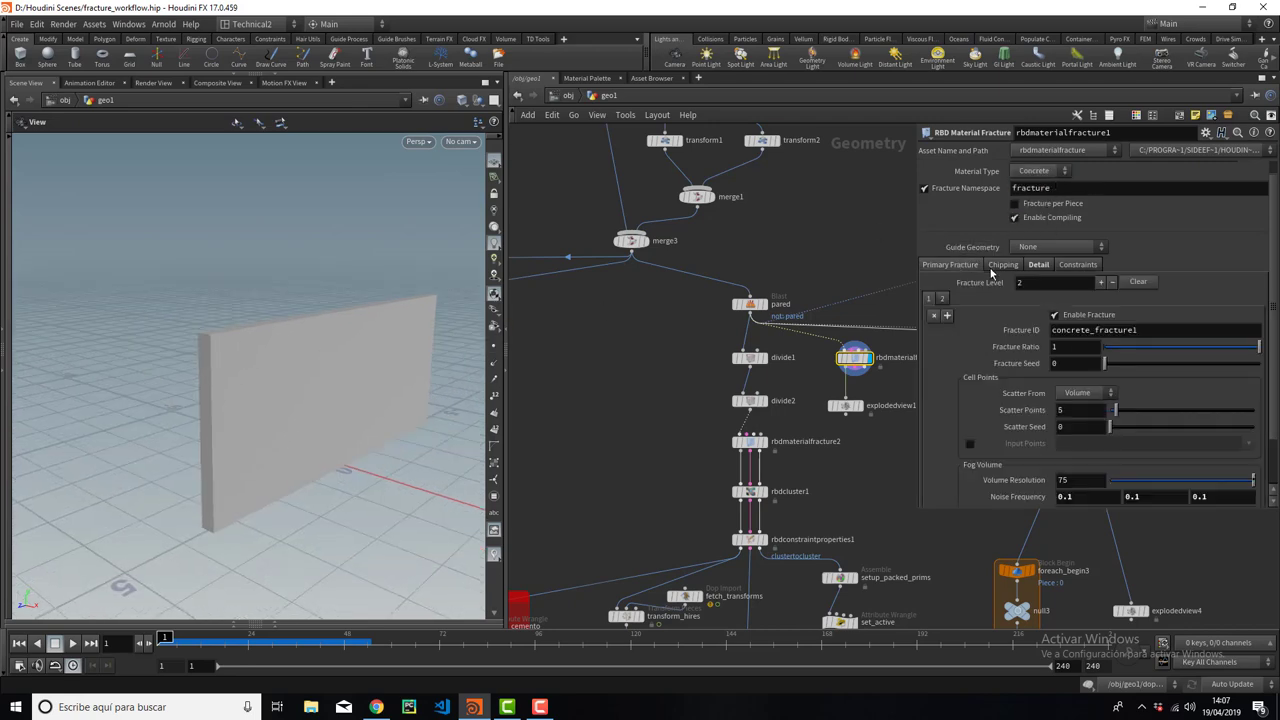
Preview the exploded fracture pieces on explodedview1, then display rbdmaterialfracture1's unexploded wall.
{"action": "left_click_drag", "start_coordinate": [366, 339], "coordinate": [251, 357], "text": "alt"}
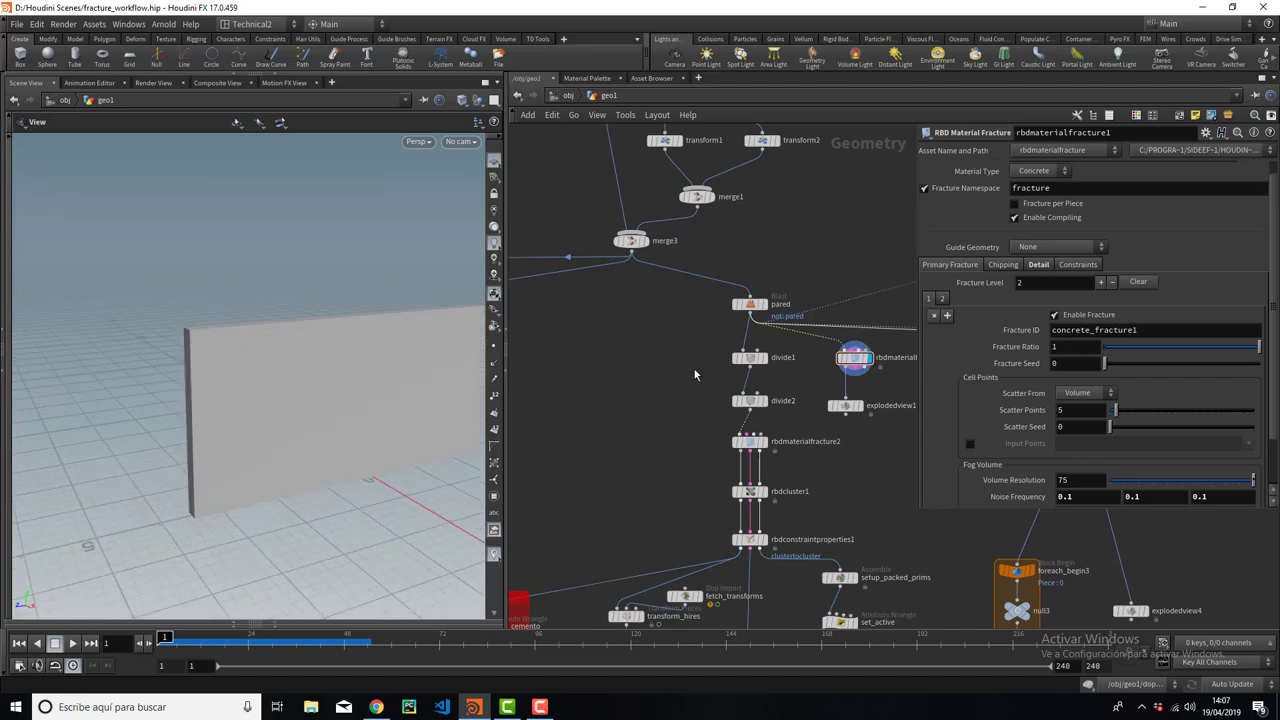
{"action": "left_click", "coordinate": [857, 405]}
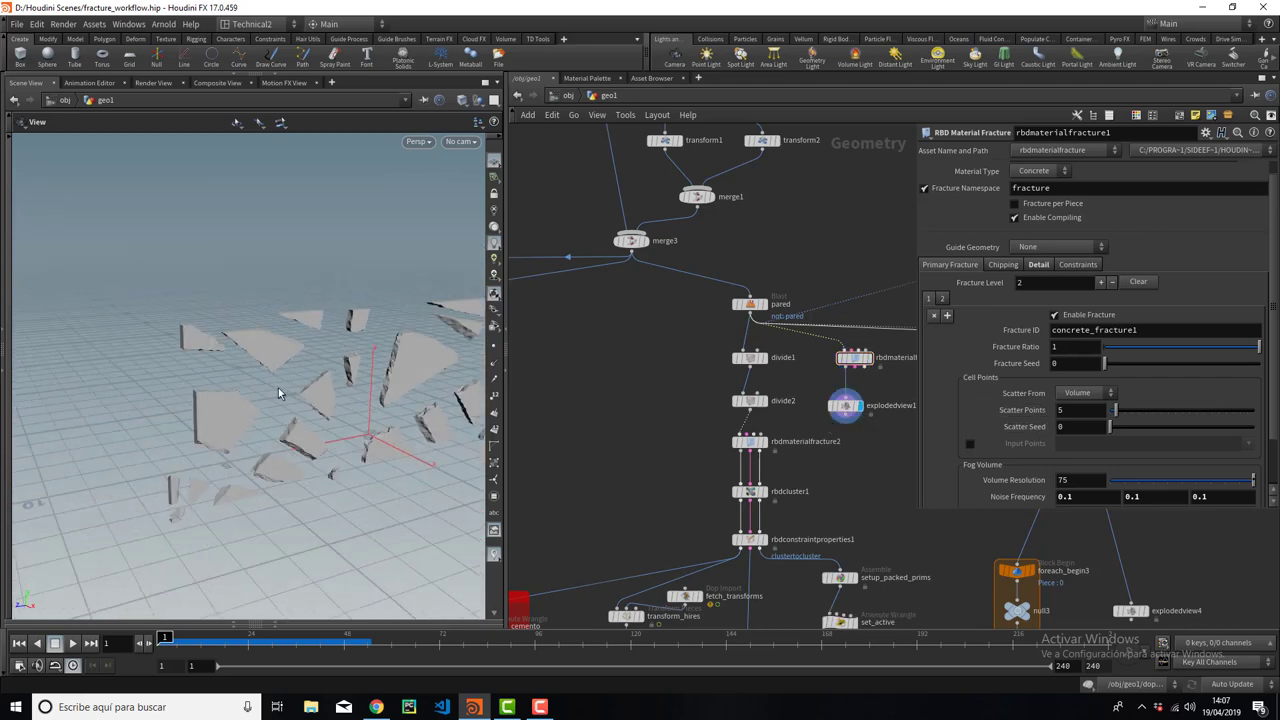
{"action": "left_click_drag", "start_coordinate": [279, 393], "coordinate": [365, 356], "text": "alt"}
{"action": "right_click_drag", "start_coordinate": [325, 385], "coordinate": [476, 348], "text": "alt"}
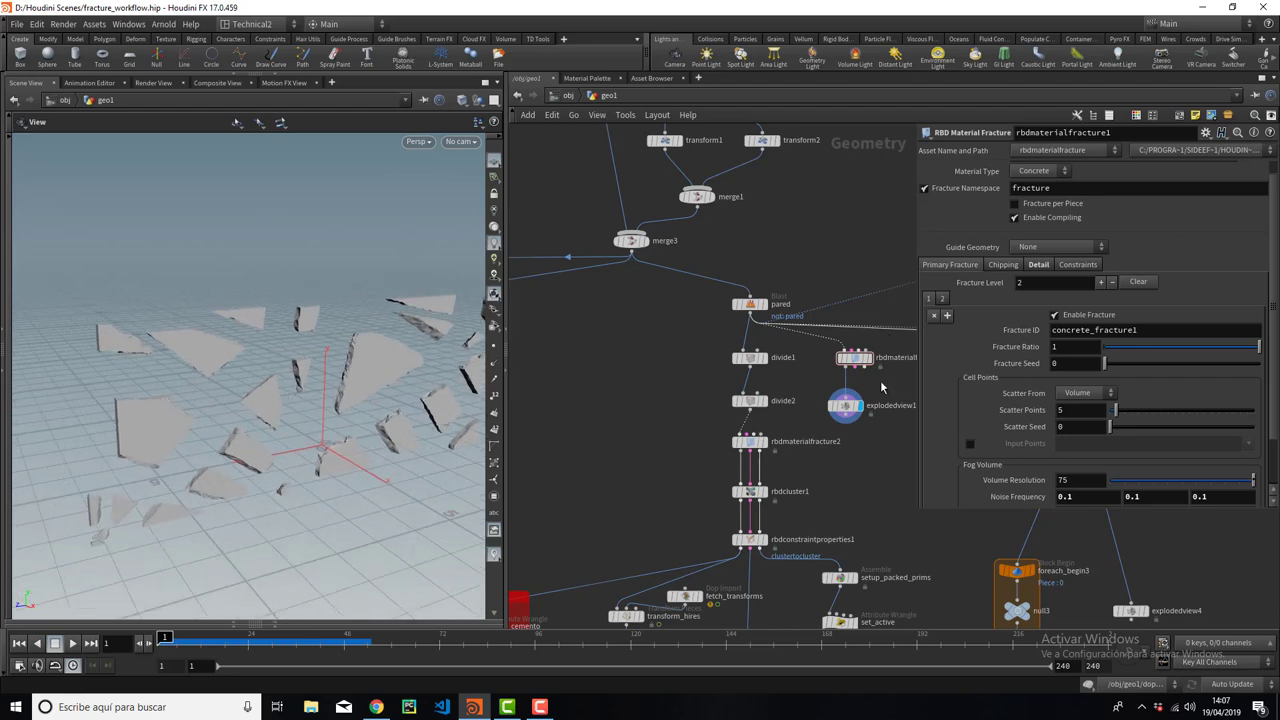
{"action": "middle_click_drag", "start_coordinate": [882, 387], "coordinate": [855, 385]}
{"action": "scroll", "coordinate": [829, 353], "scroll_direction": "up", "scroll_amount": 3}
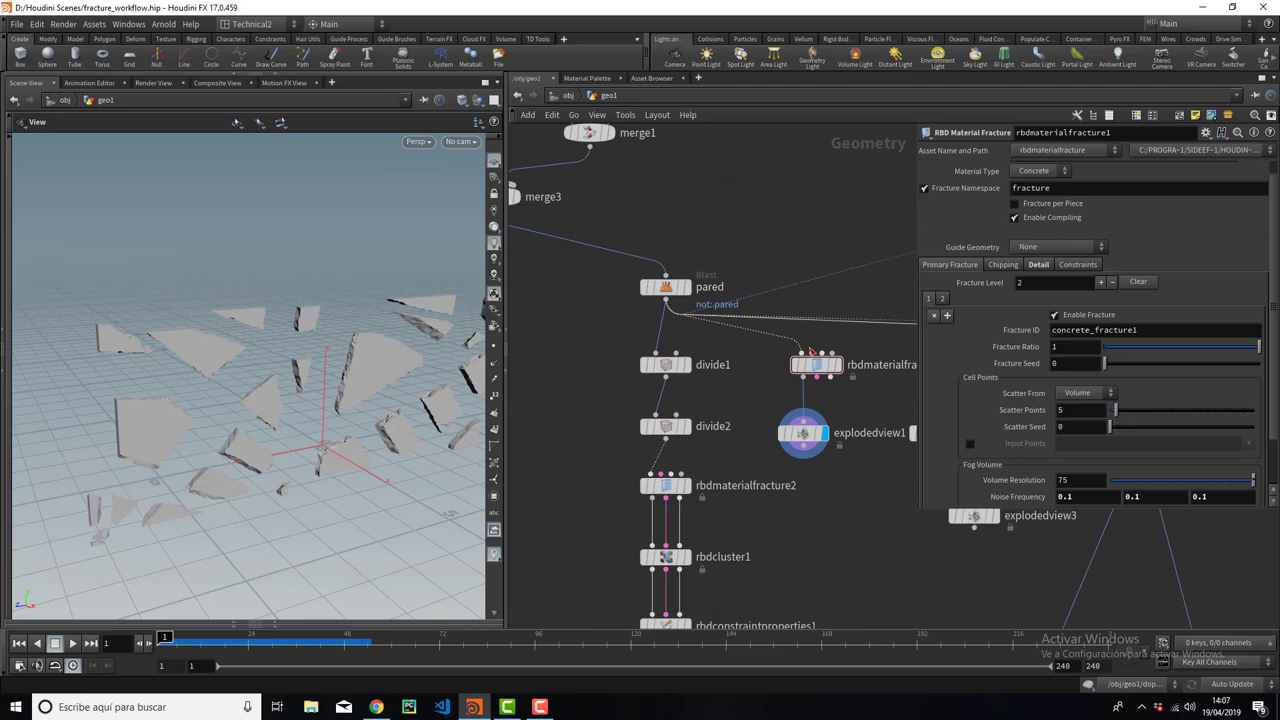
{"action": "left_click", "coordinate": [840, 366]}
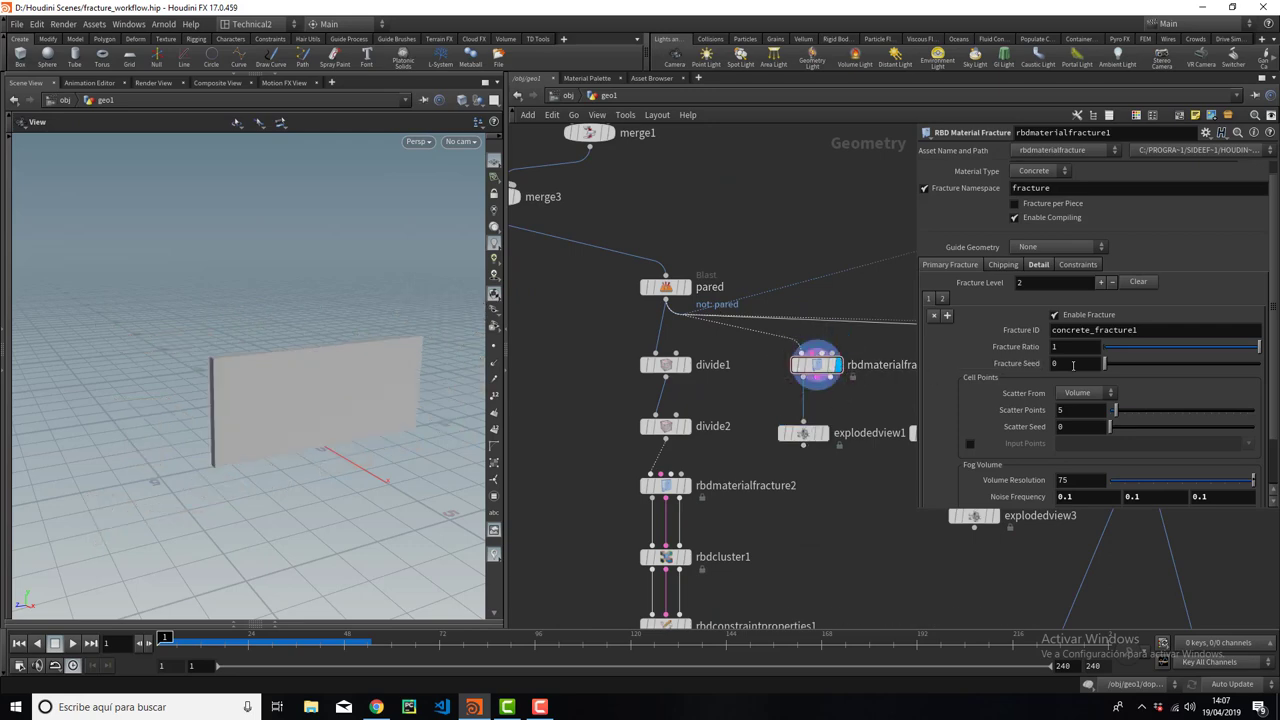
{"action": "scroll", "coordinate": [1082, 345], "scroll_direction": "down", "scroll_amount": 2}
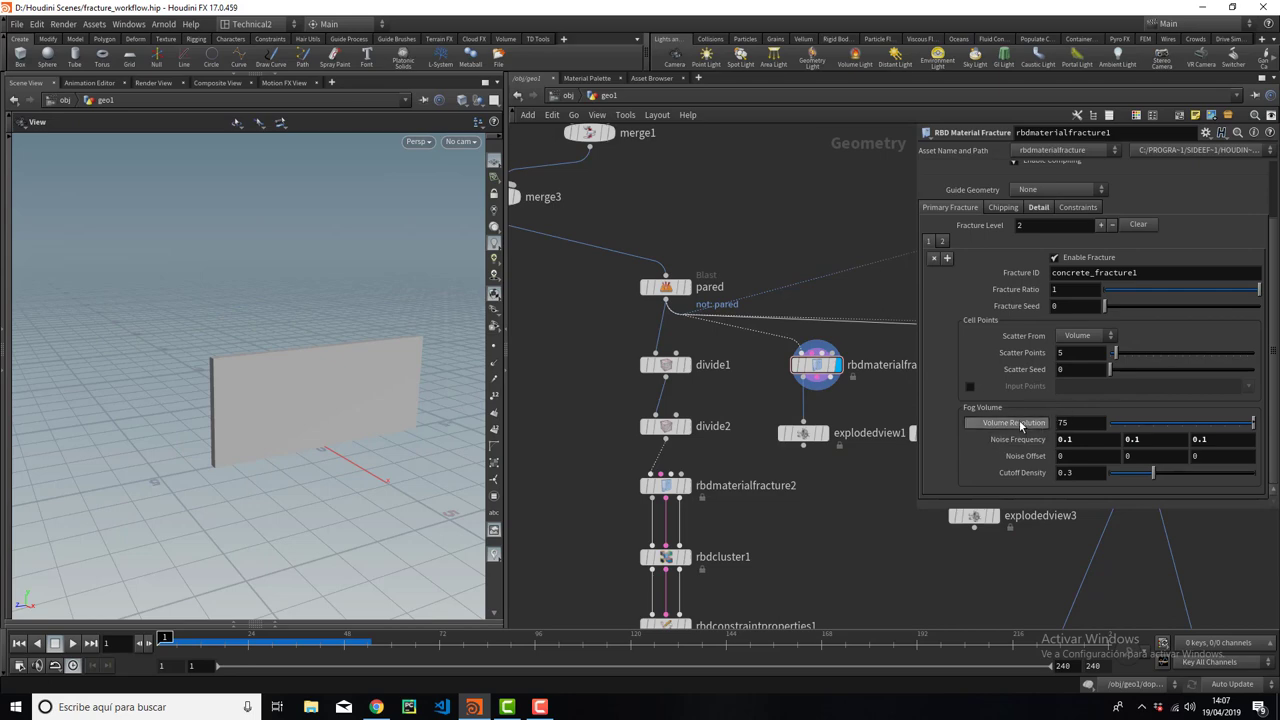
{"action": "scroll", "coordinate": [1110, 237], "scroll_direction": "up", "scroll_amount": 2}
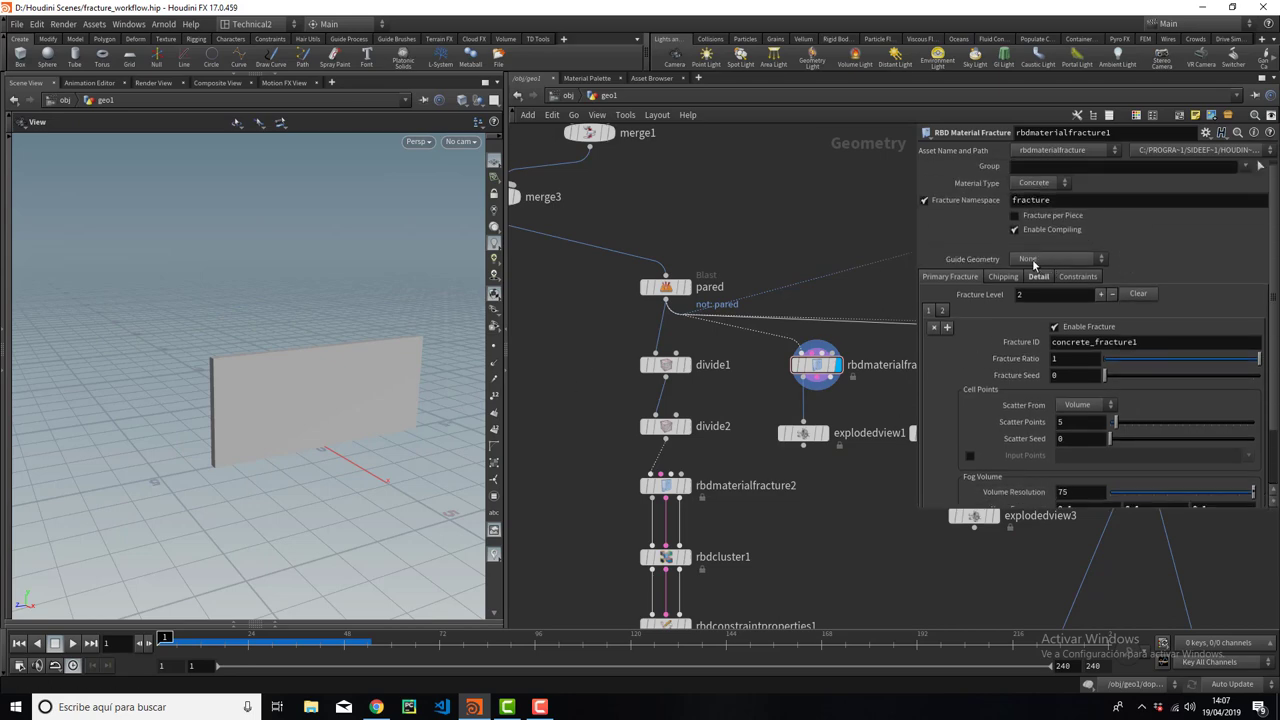
Set Guide Geometry to Primary Volume to visualise the fracture volume on the wall.
{"action": "left_click", "coordinate": [1034, 261]}
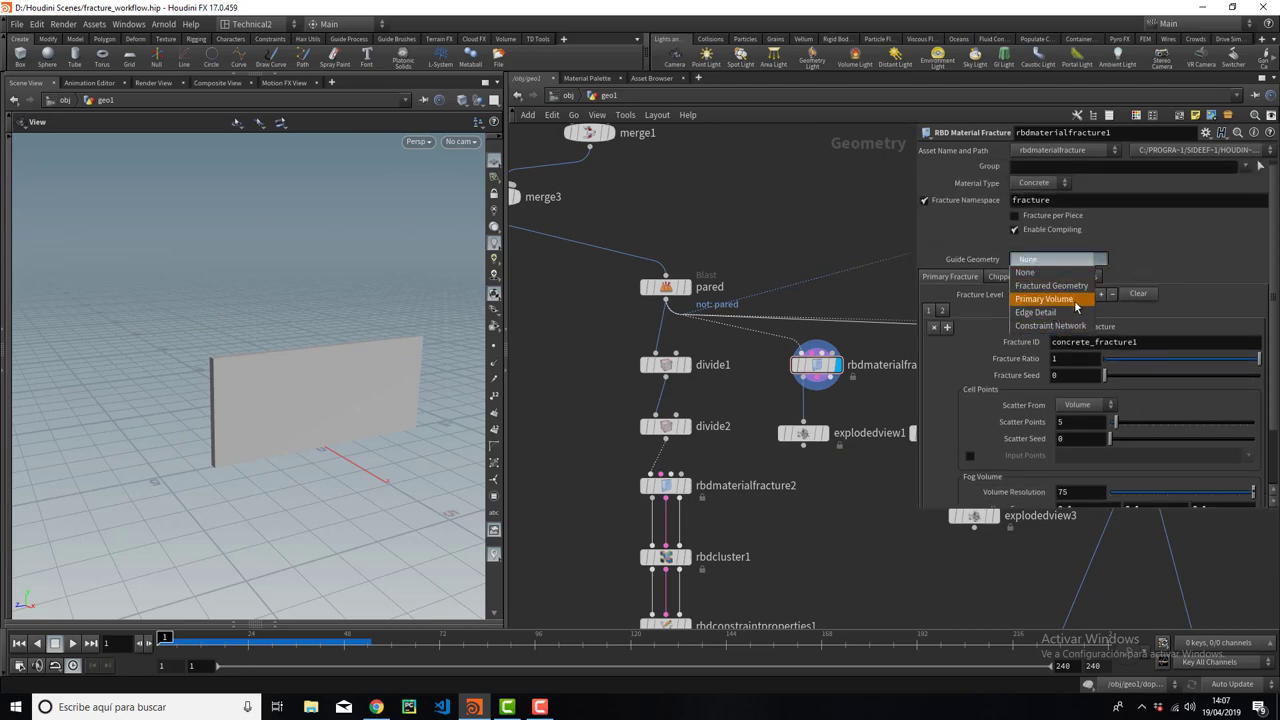
{"action": "left_click", "coordinate": [1076, 306]}
{"action": "scroll", "coordinate": [380, 360], "scroll_direction": "up", "scroll_amount": 3}
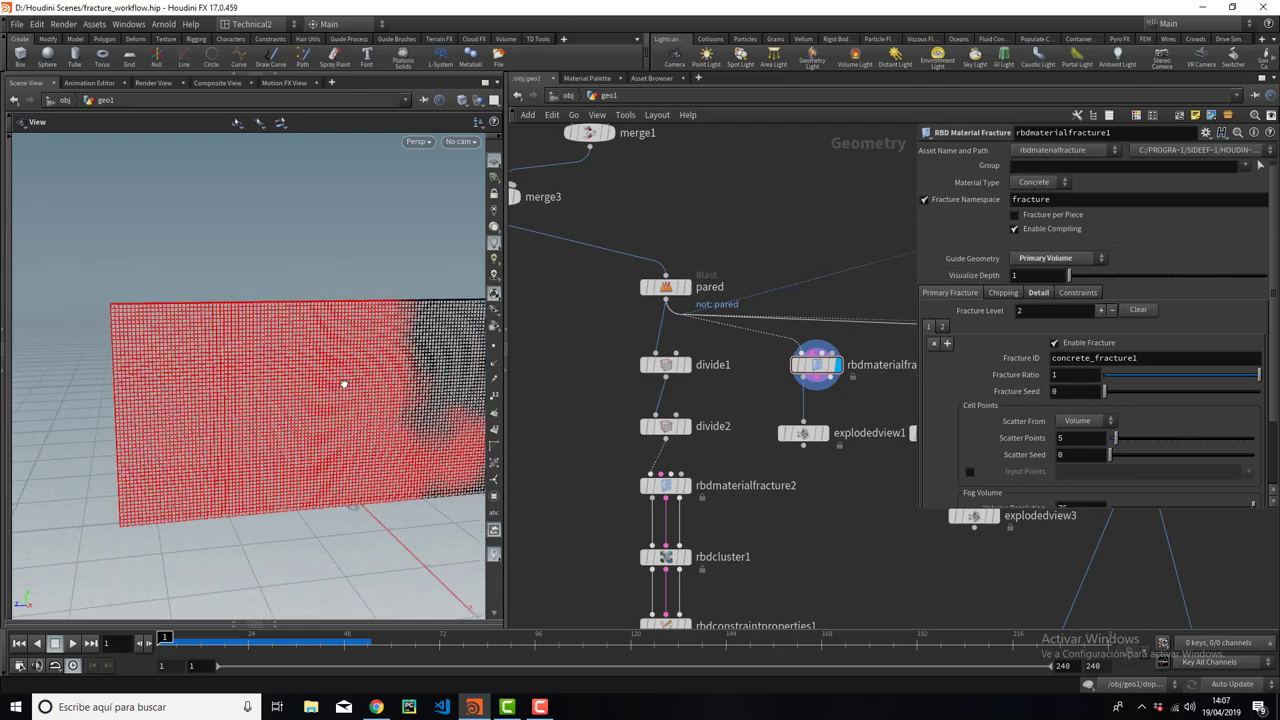
{"action": "left_click_drag", "start_coordinate": [343, 383], "coordinate": [306, 371]}
{"action": "scroll", "coordinate": [320, 370], "scroll_direction": "down", "scroll_amount": 2}
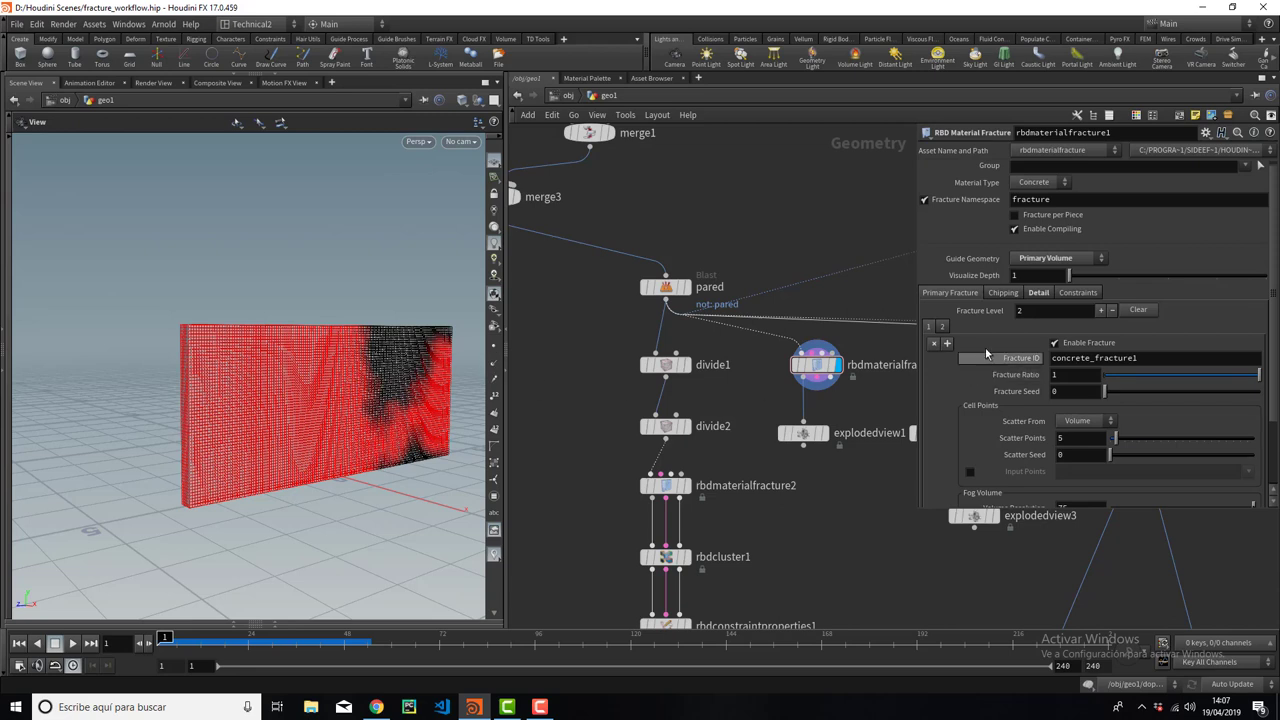
{"action": "scroll", "coordinate": [1052, 376], "scroll_direction": "down", "scroll_amount": 2}
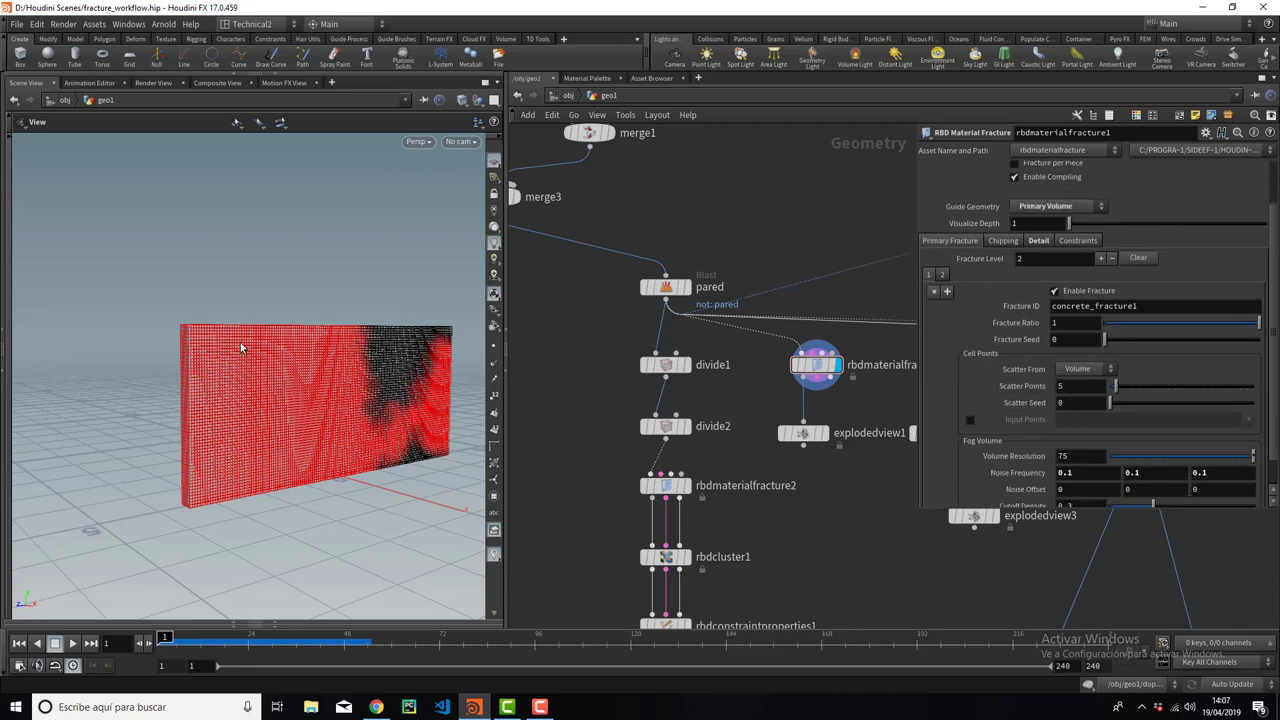
{"action": "scroll", "coordinate": [1005, 472], "scroll_direction": "down", "scroll_amount": 1}
Raise Noise Frequency to 0.8 and preview the resulting pieces on explodedview1.
{"action": "middle_click", "coordinate": [1021, 444]}
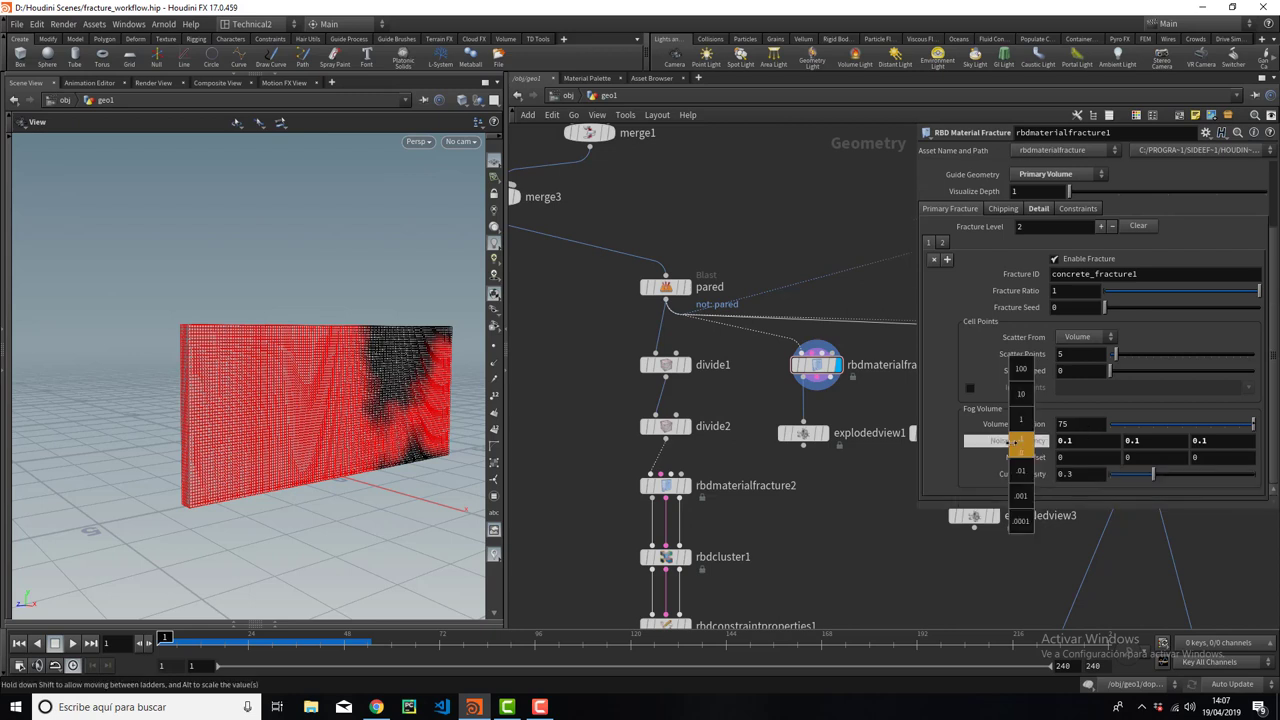
{"action": "middle_click_drag", "start_coordinate": [1015, 443], "coordinate": [1089, 441]}
{"action": "middle_click_drag", "start_coordinate": [1010, 455], "coordinate": [1011, 453]}
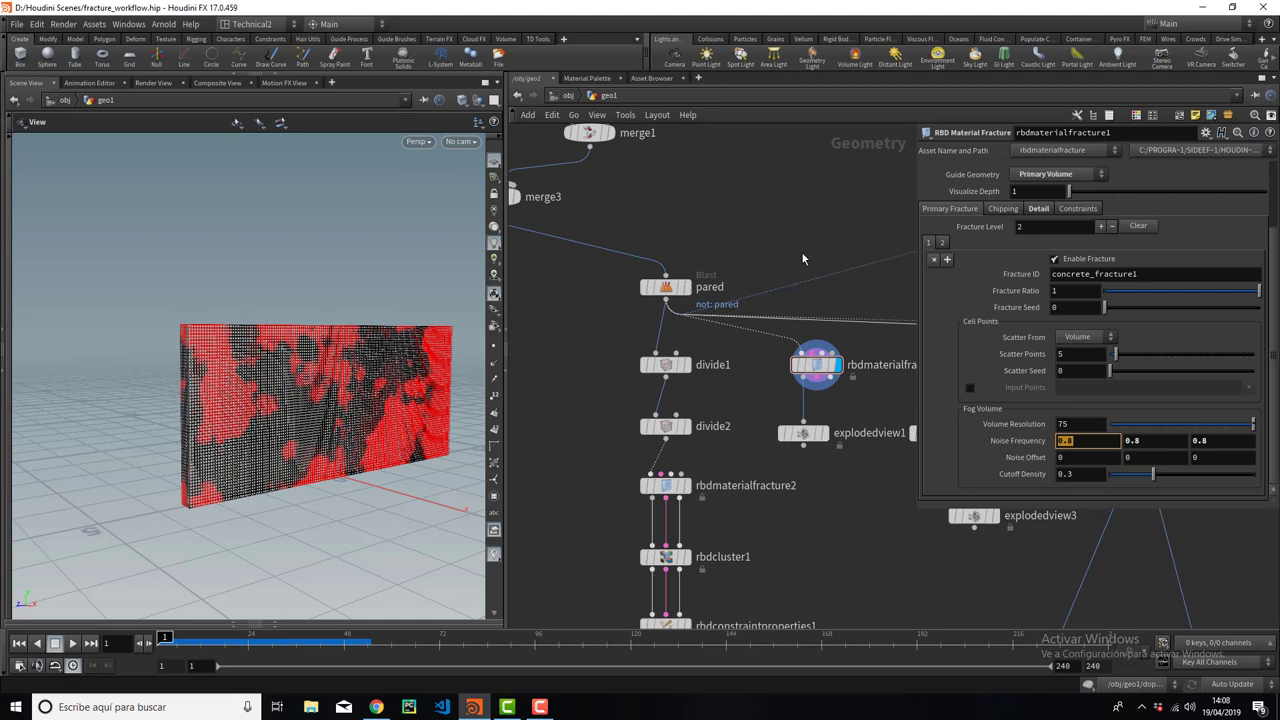
{"action": "left_click_drag", "start_coordinate": [310, 462], "coordinate": [198, 407]}
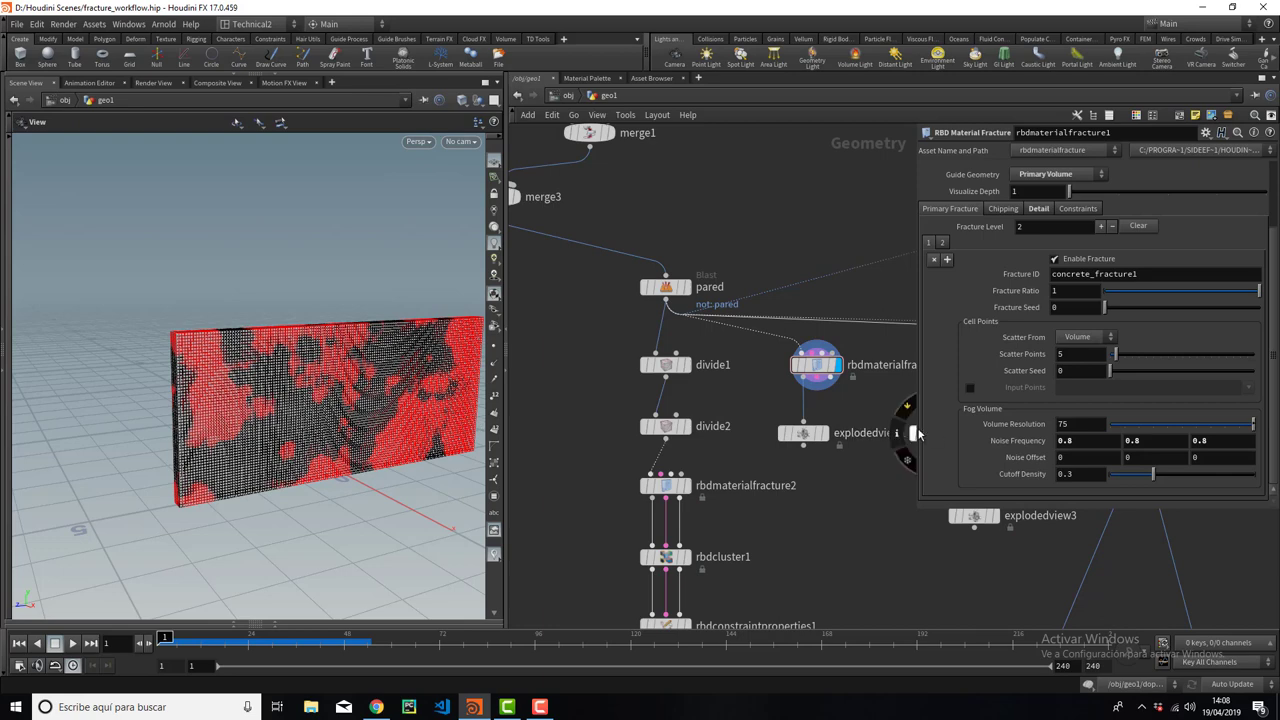
{"action": "left_click", "coordinate": [828, 434]}
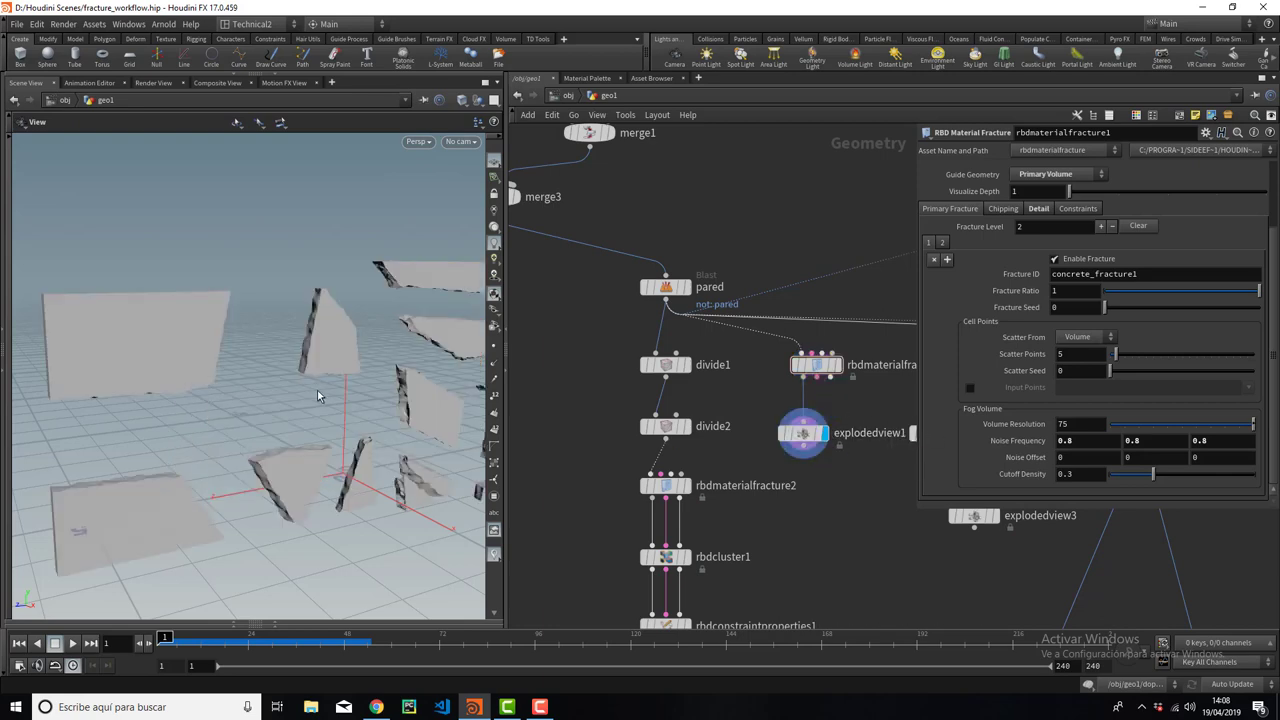
{"action": "left_click_drag", "start_coordinate": [300, 420], "coordinate": [433, 375]}
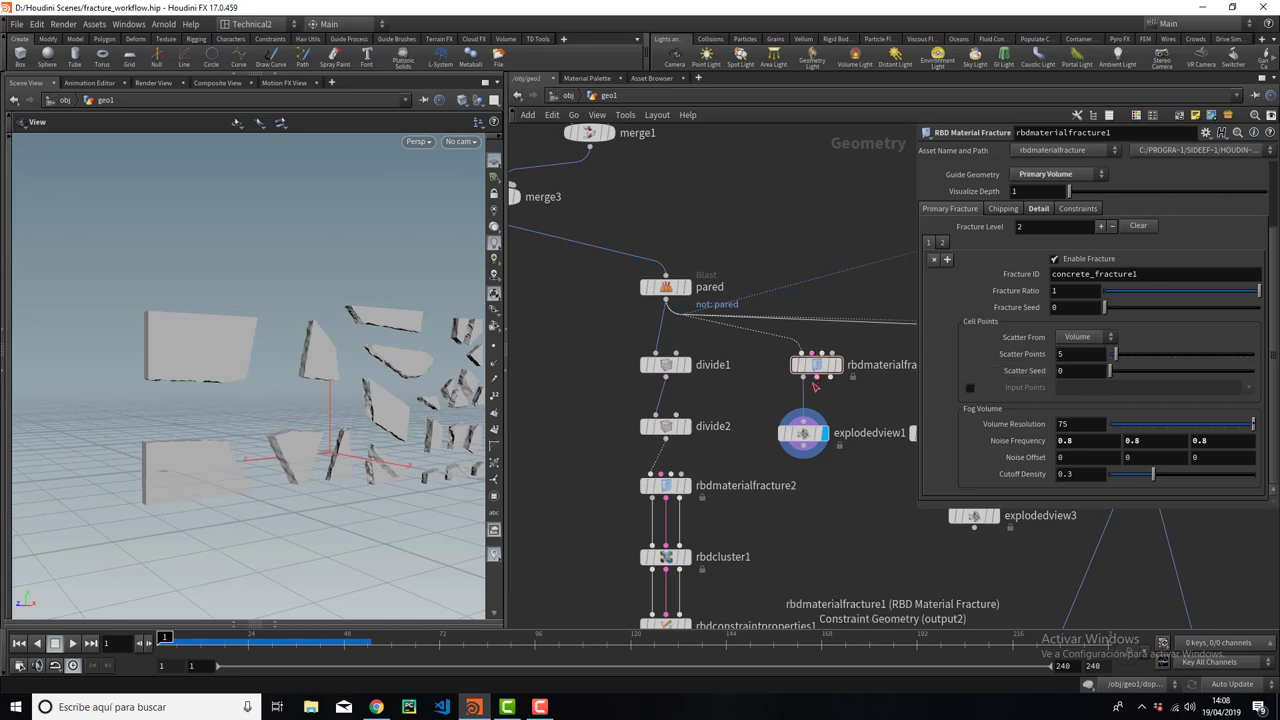
{"action": "scroll", "coordinate": [383, 372], "scroll_direction": "down", "scroll_amount": 2}
{"action": "left_click_drag", "start_coordinate": [826, 462], "coordinate": [781, 462]}
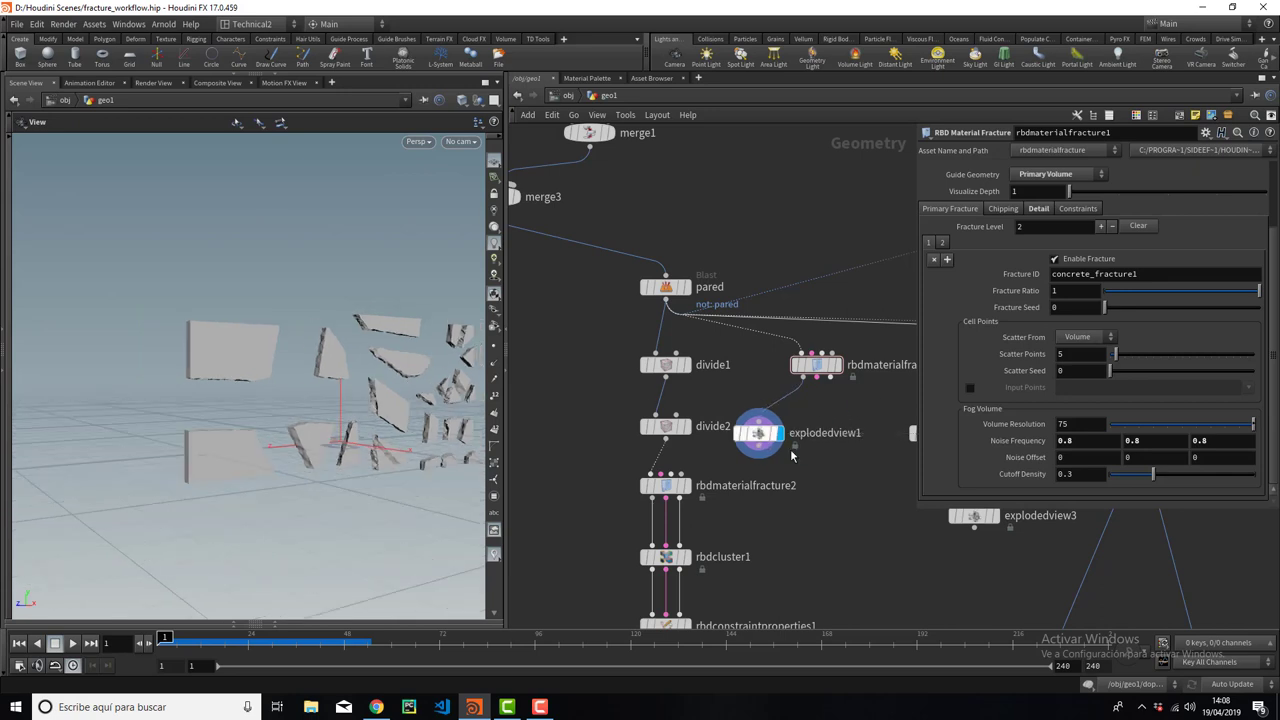
{"action": "key", "text": "Tab"}
Add a Null node, null4, wired below rbdmaterialfracture1, then reselect rbdmaterialfracture1.
{"action": "type", "text": "ul"}
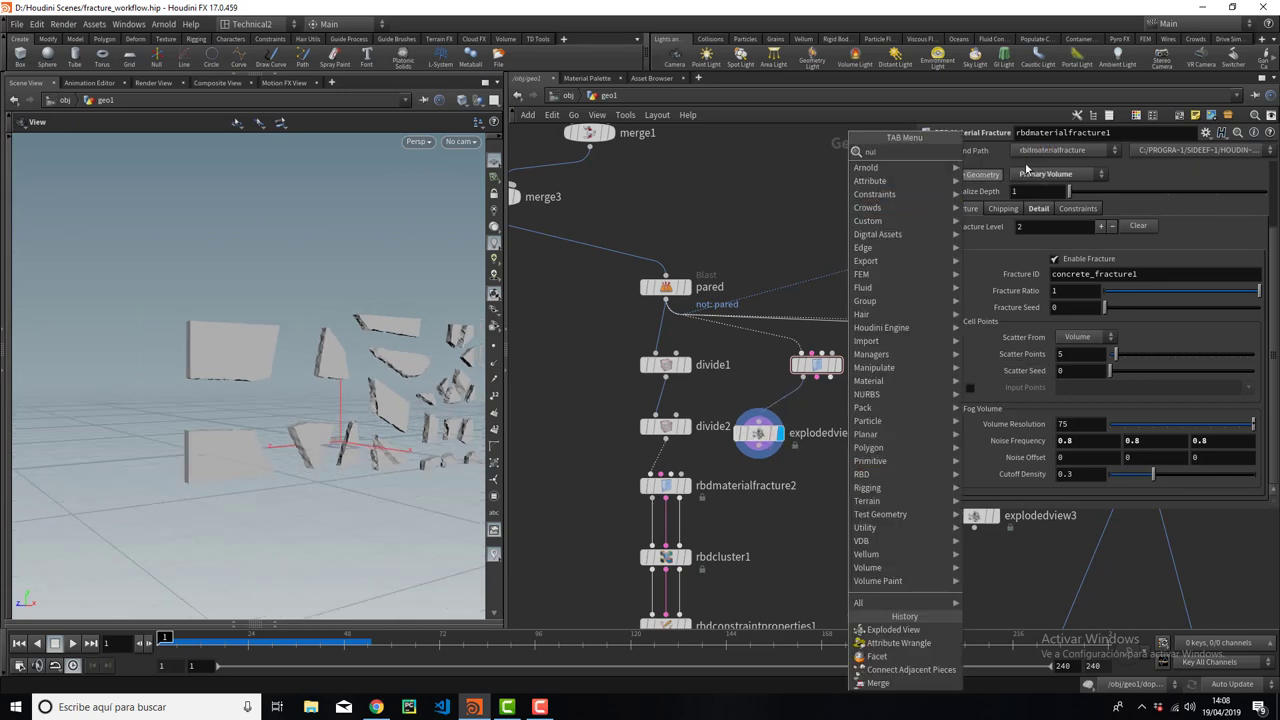
{"action": "key", "text": "Tab"}
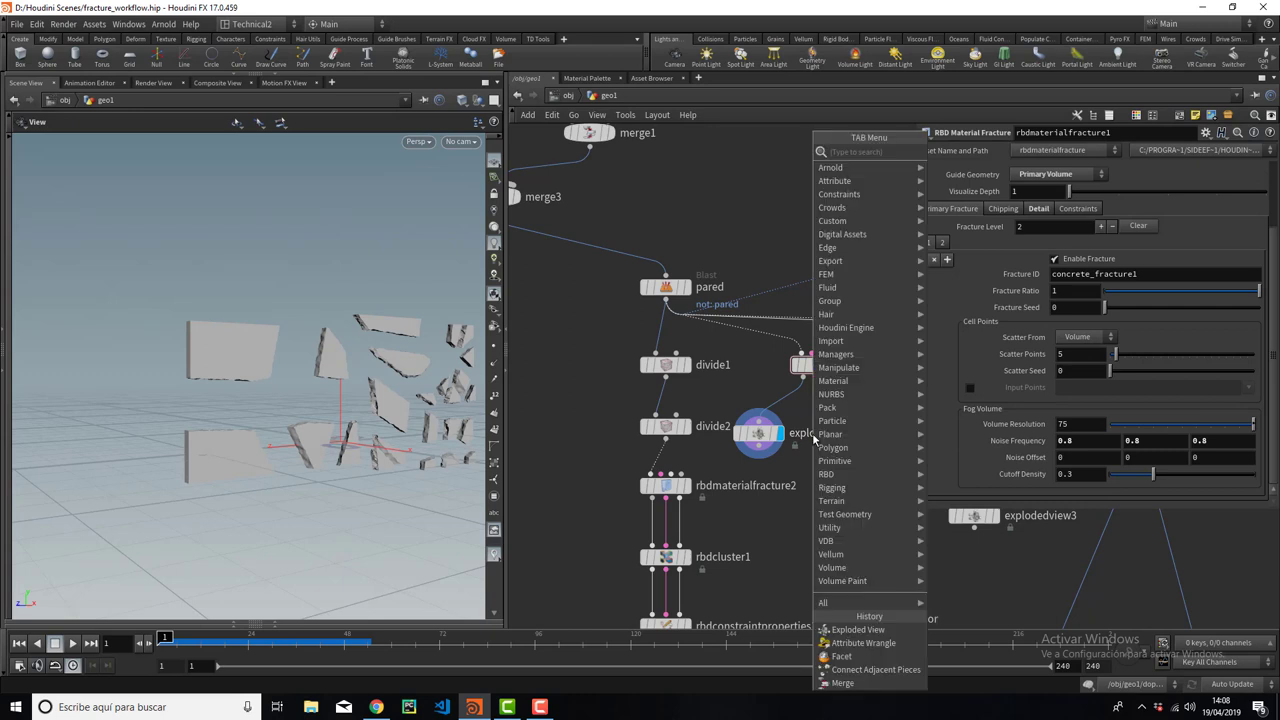
{"action": "type", "text": "nu"}
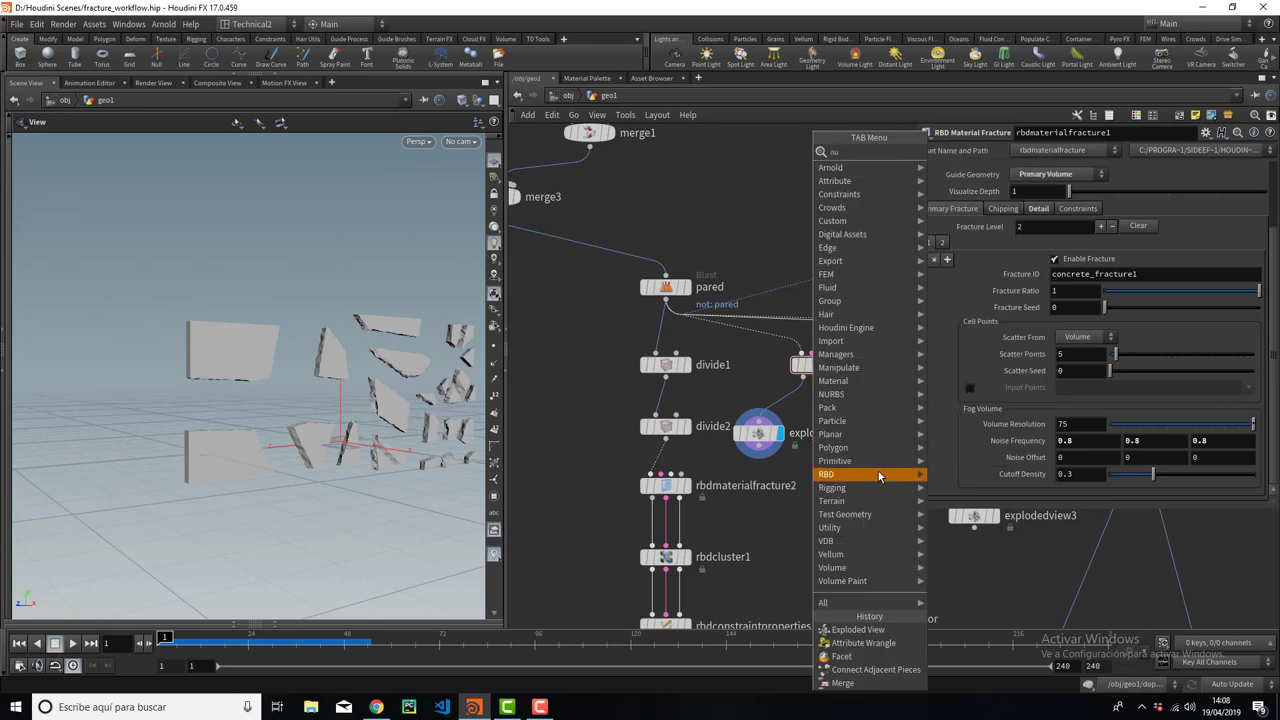
{"action": "left_click", "coordinate": [769, 526]}
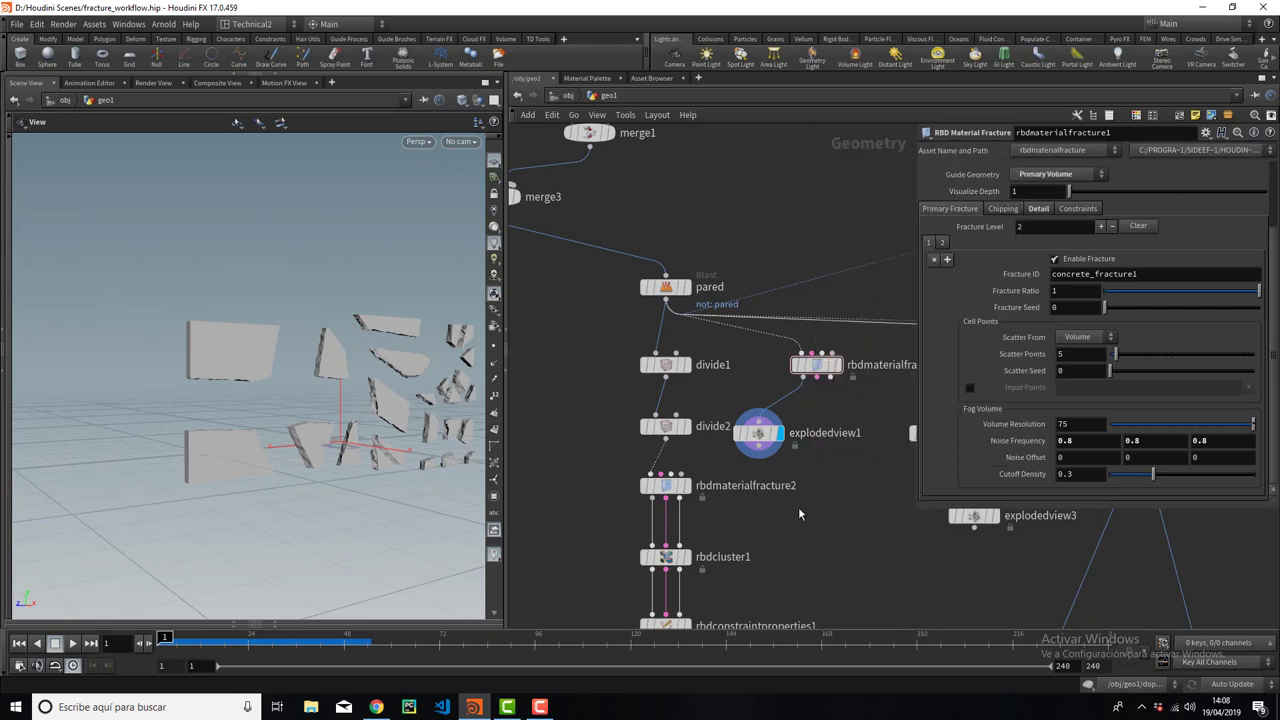
{"action": "key", "text": "p"}
{"action": "key", "text": "Tab"}
{"action": "type", "text": "nu"}
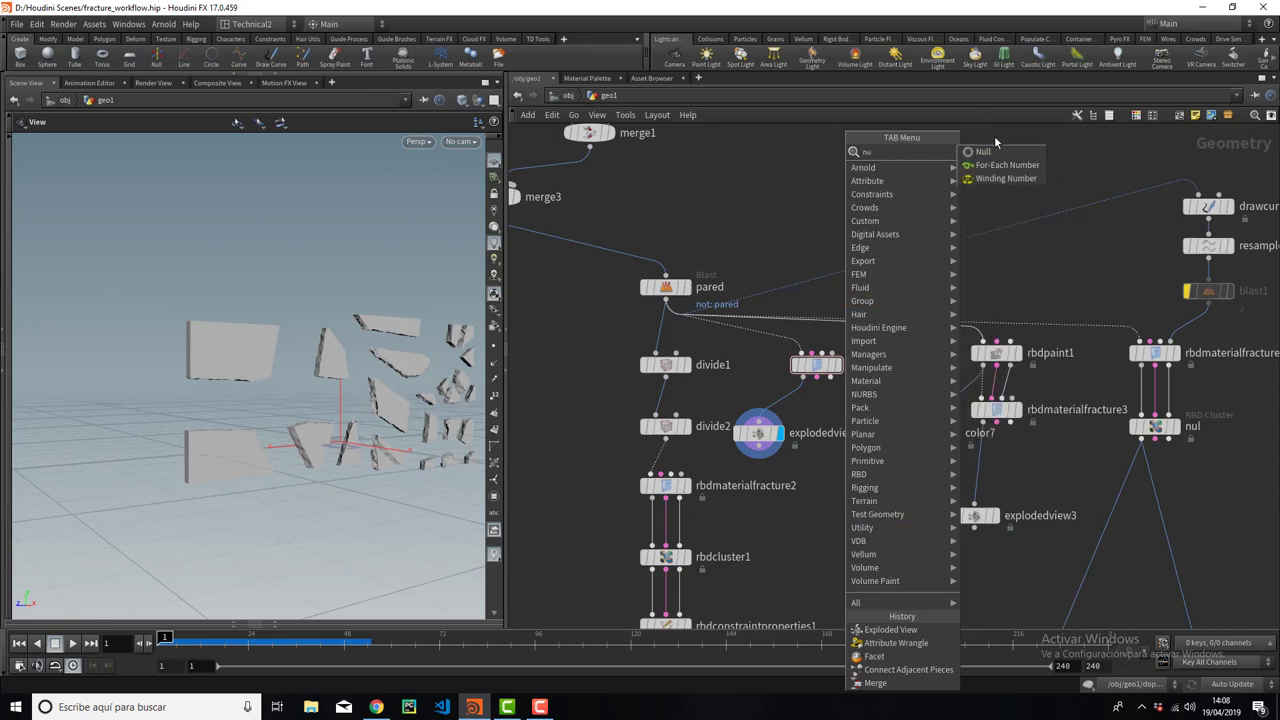
{"action": "key", "text": "Return"}
{"action": "left_click", "coordinate": [845, 480]}
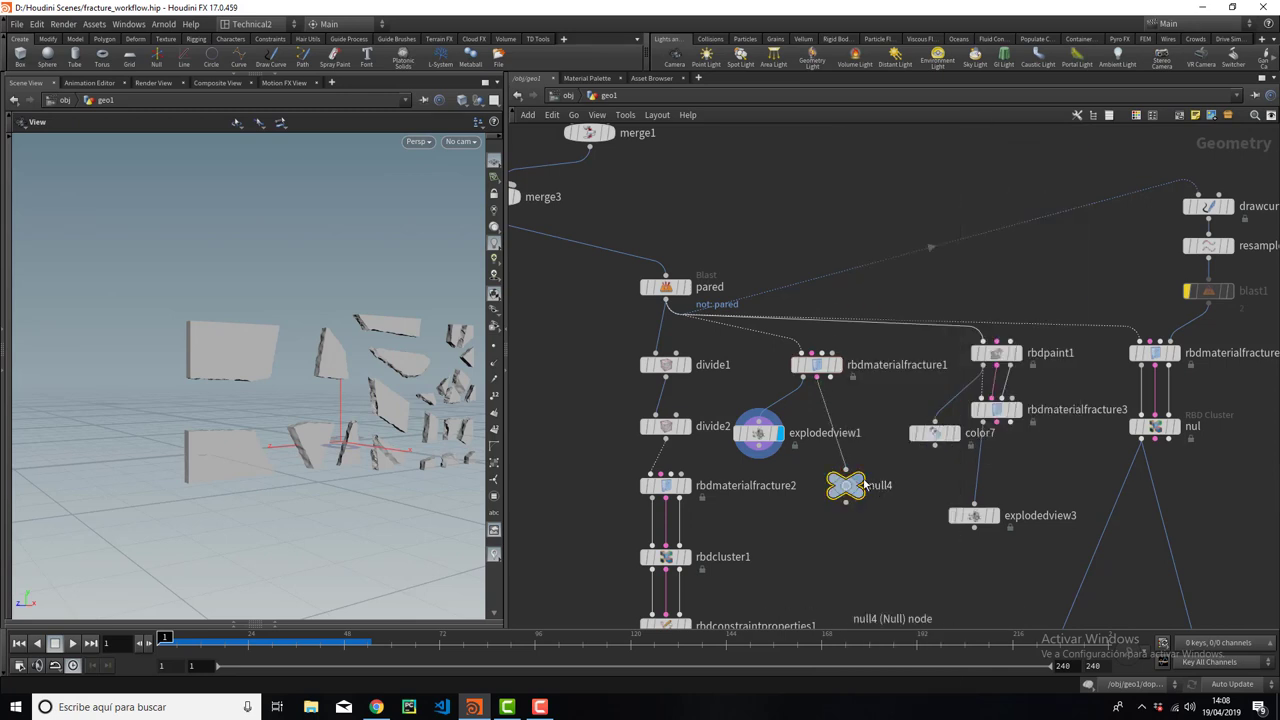
{"action": "left_click", "coordinate": [845, 470]}
{"action": "left_click_drag", "start_coordinate": [340, 400], "coordinate": [413, 380]}
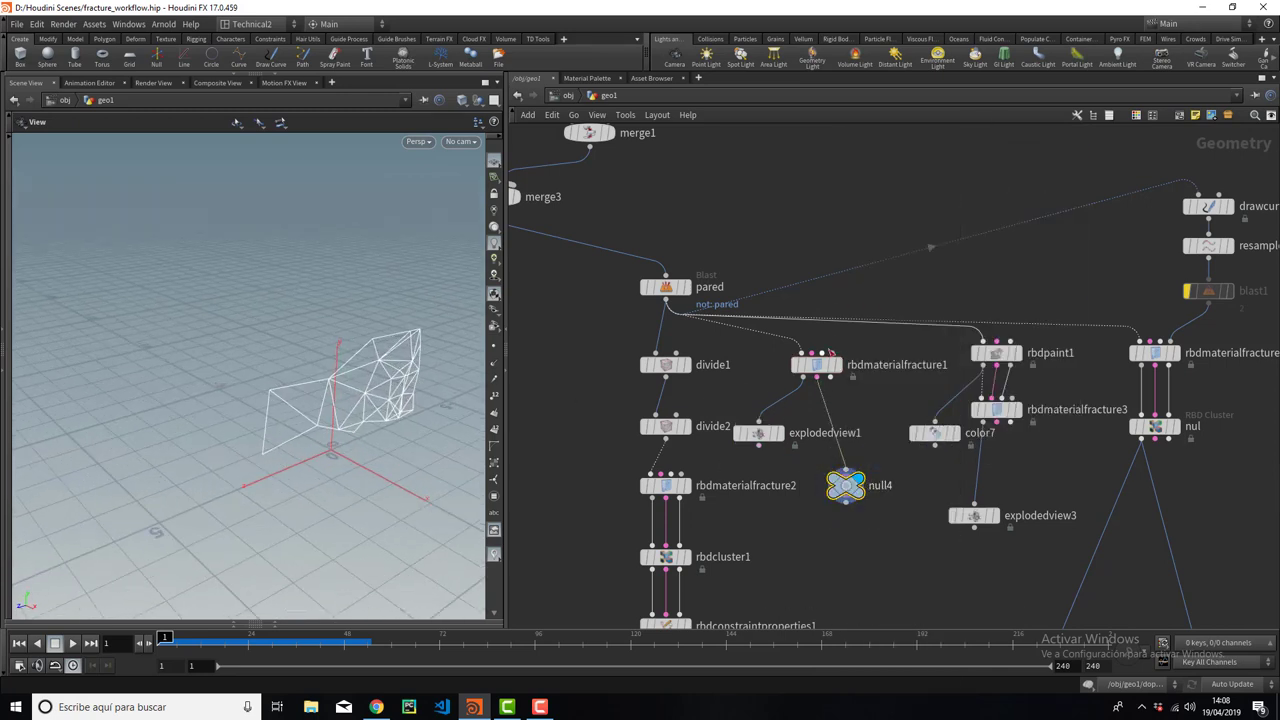
{"action": "left_click", "coordinate": [826, 364]}
Review rbdmaterialfracture1's Detail and Primary Fracture settings in its floating parameter pane.
{"action": "key", "text": "p"}
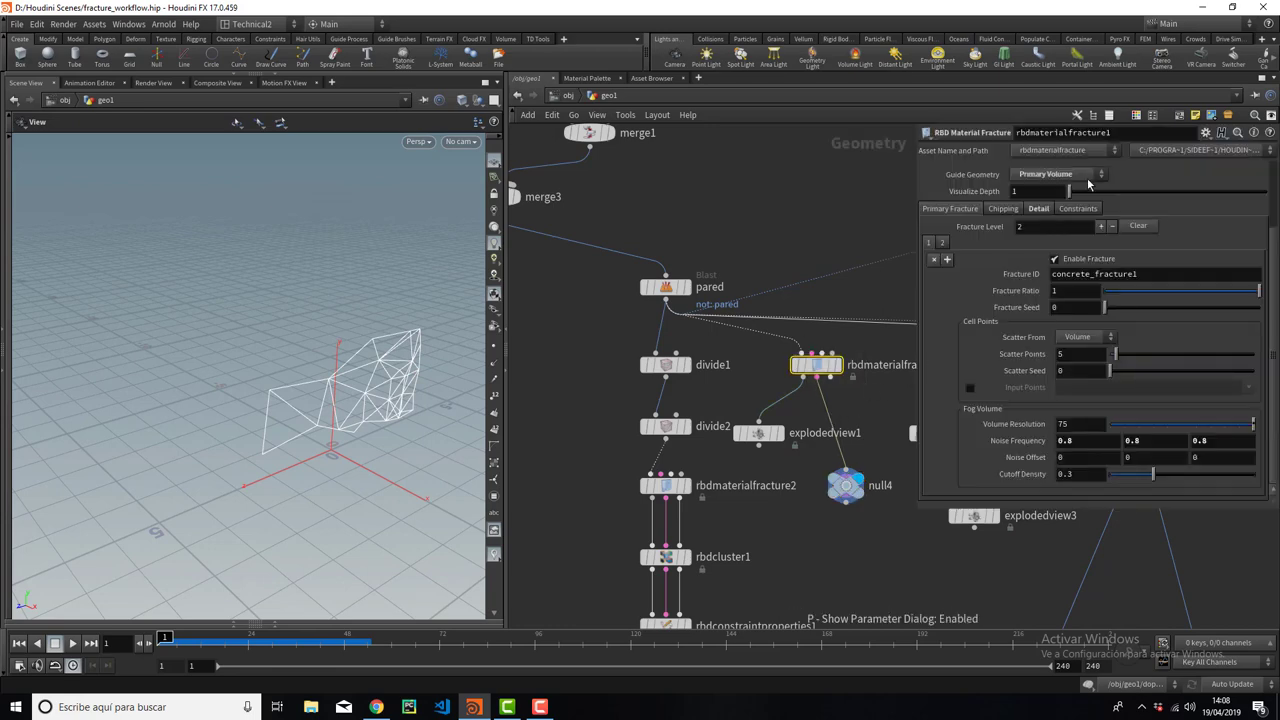
{"action": "left_click", "coordinate": [1038, 208]}
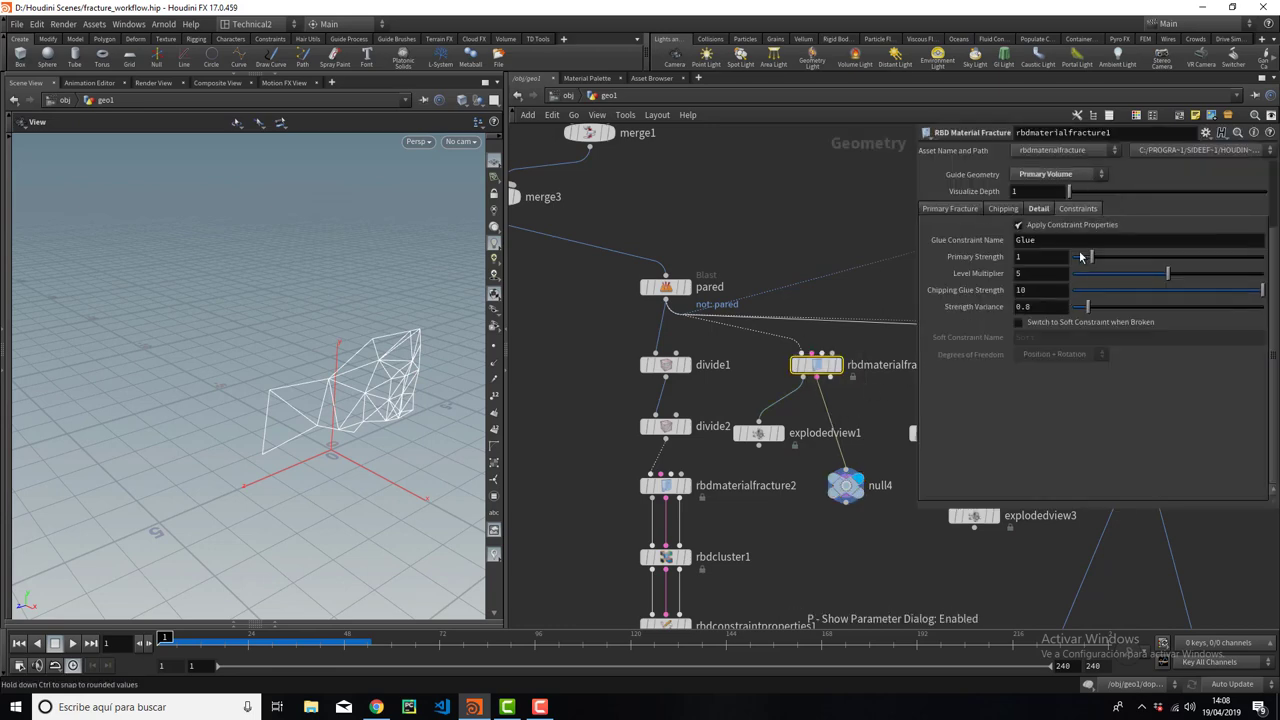
{"action": "left_click", "coordinate": [1025, 240]}
{"action": "key", "text": "Tab"}
{"action": "key", "text": "Tab"}
{"action": "left_click", "coordinate": [953, 210]}
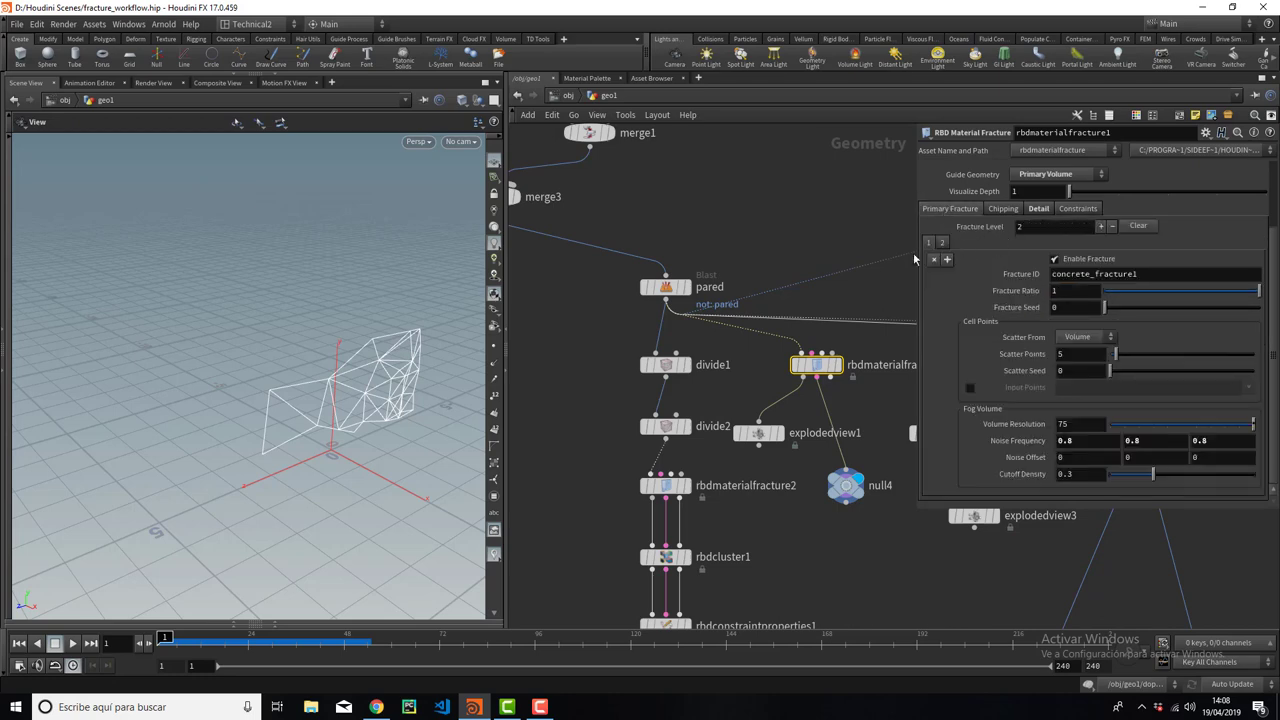
Display rbdmaterialfracture1 and set its Guide Geometry to Fractured Geometry.
{"action": "left_click", "coordinate": [838, 364]}
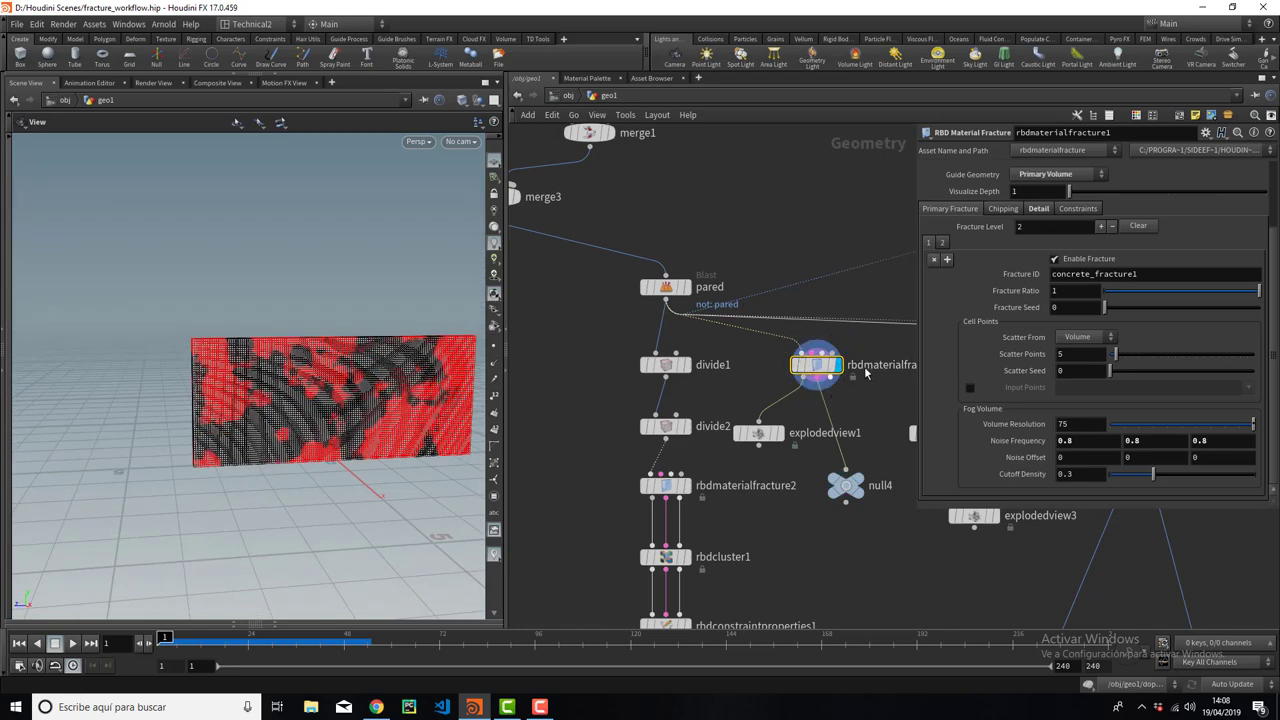
{"action": "scroll", "coordinate": [1000, 243], "scroll_direction": "up", "scroll_amount": 1}
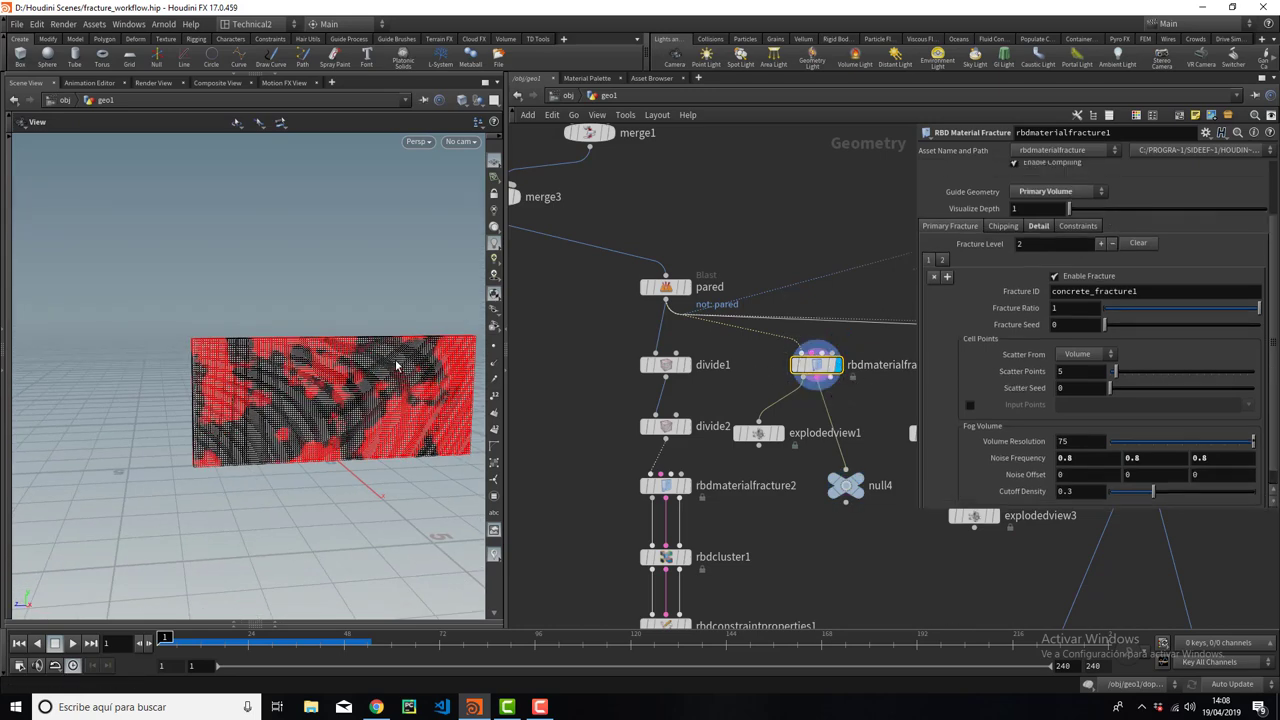
{"action": "left_click", "coordinate": [1085, 371]}
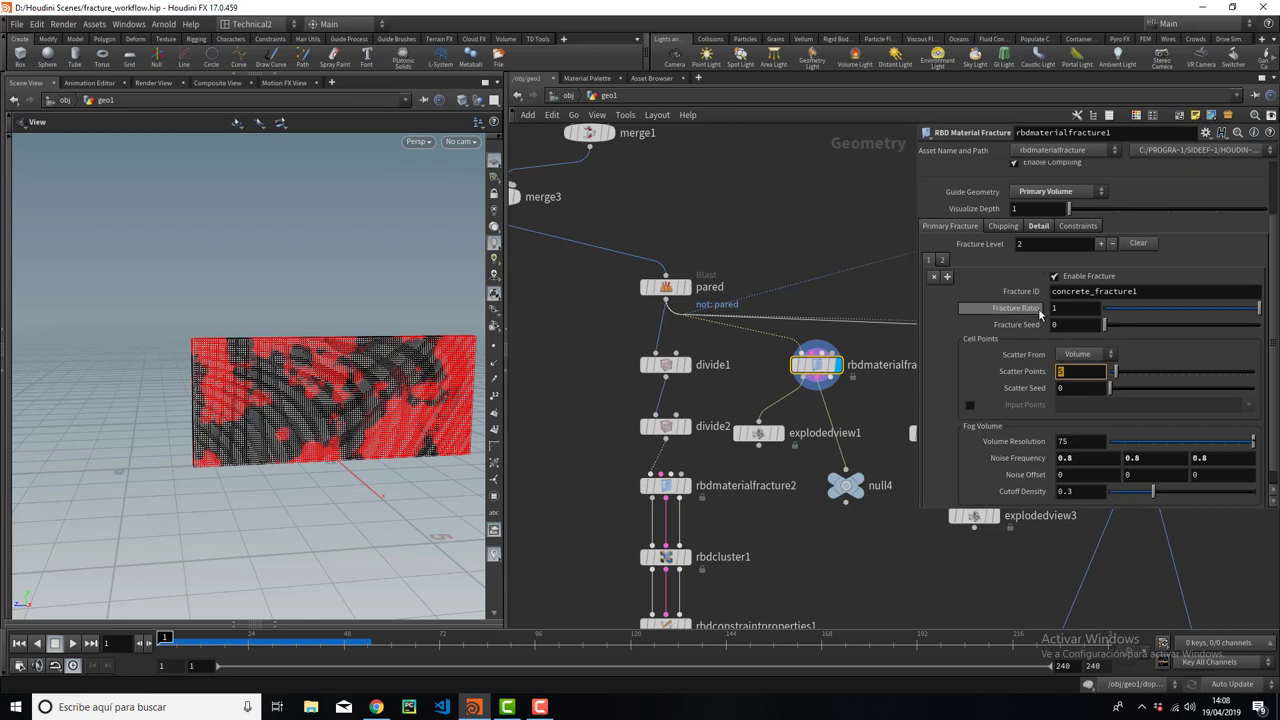
{"action": "left_click", "coordinate": [1058, 191]}
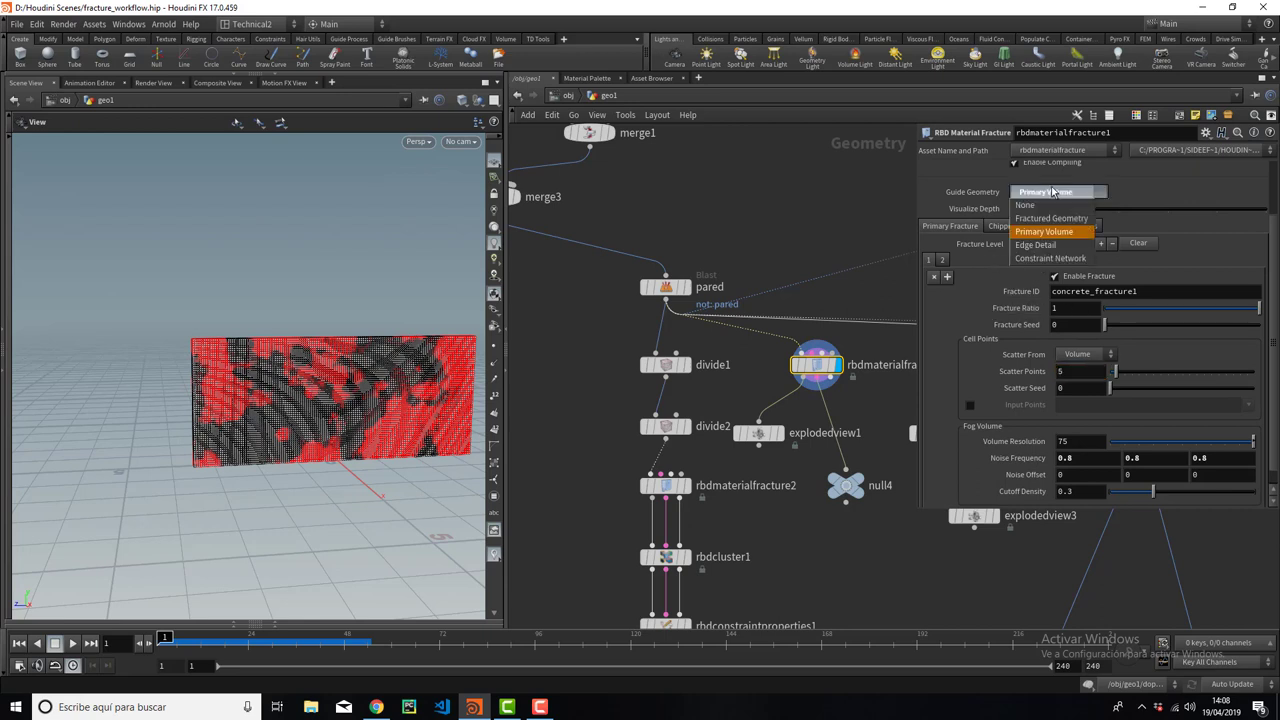
{"action": "left_click", "coordinate": [1050, 203]}
{"action": "scroll", "coordinate": [319, 400], "scroll_direction": "up", "scroll_amount": 3}
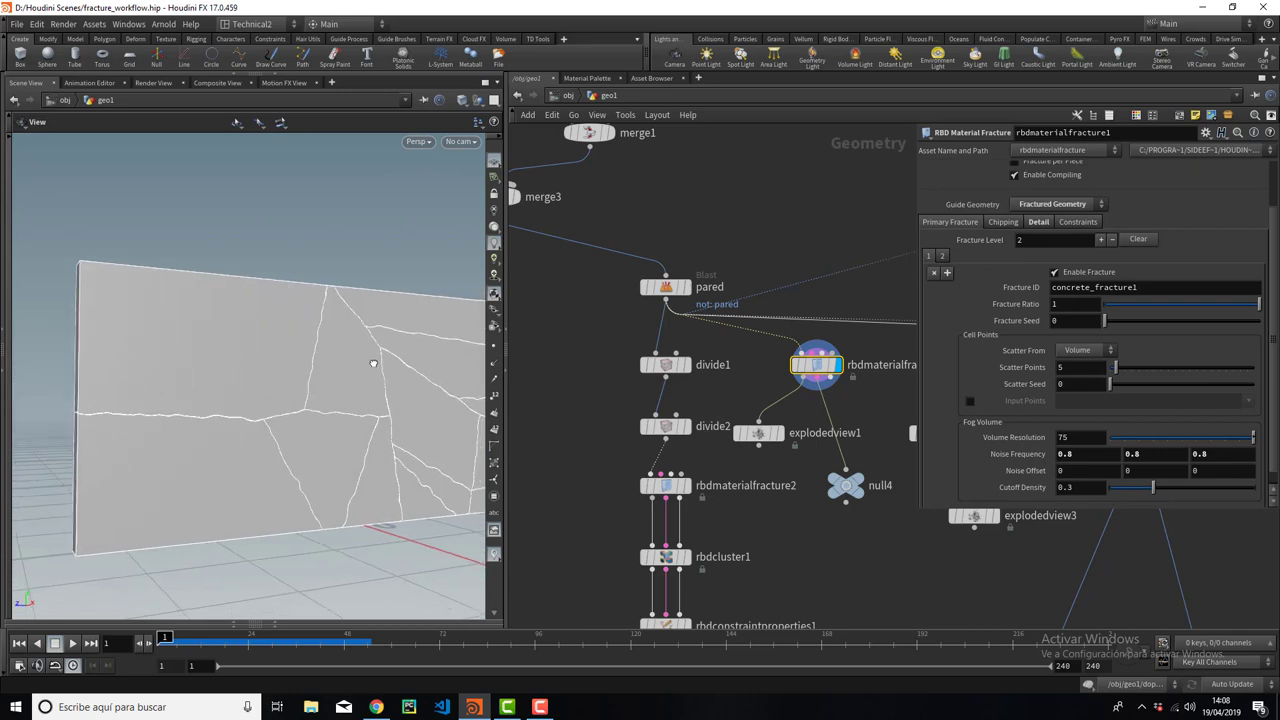
Compare the first and second fracture level settings of rbdmaterialfracture1.
{"action": "scroll", "coordinate": [371, 363], "scroll_direction": "down", "scroll_amount": 2}
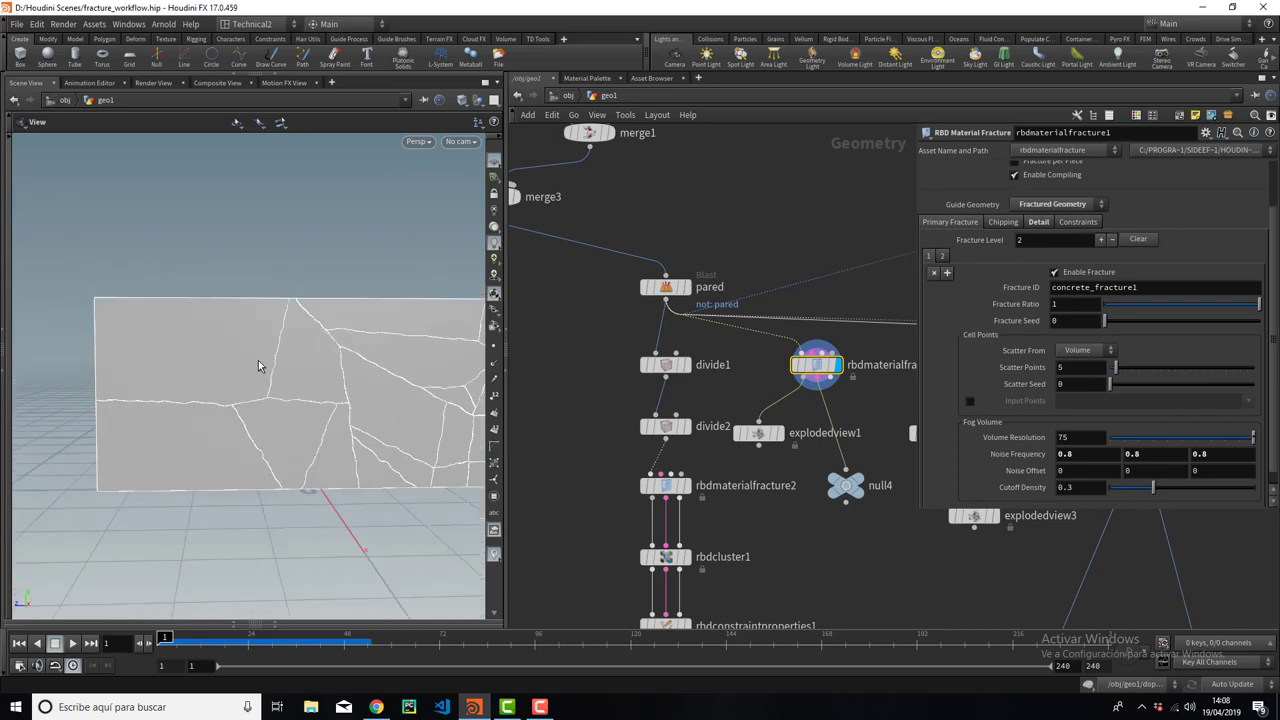
{"action": "left_click_drag", "start_coordinate": [258, 366], "coordinate": [295, 386]}
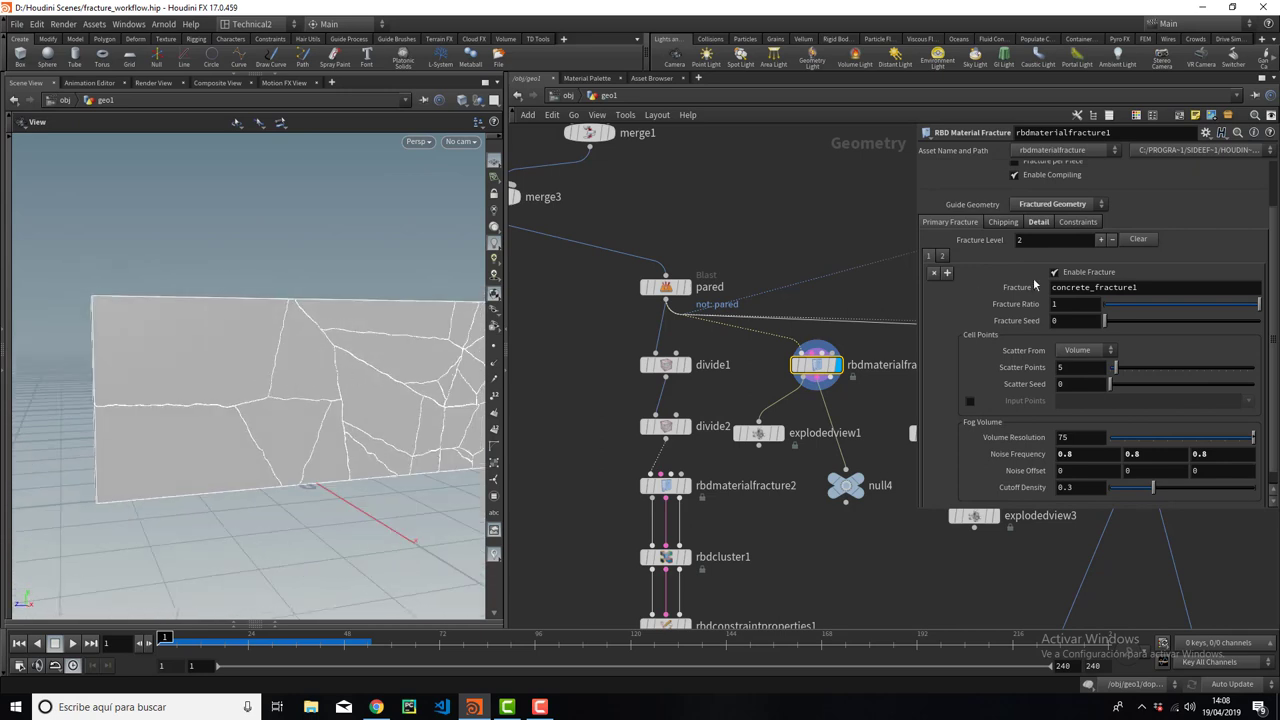
{"action": "left_click_drag", "start_coordinate": [423, 374], "coordinate": [307, 374]}
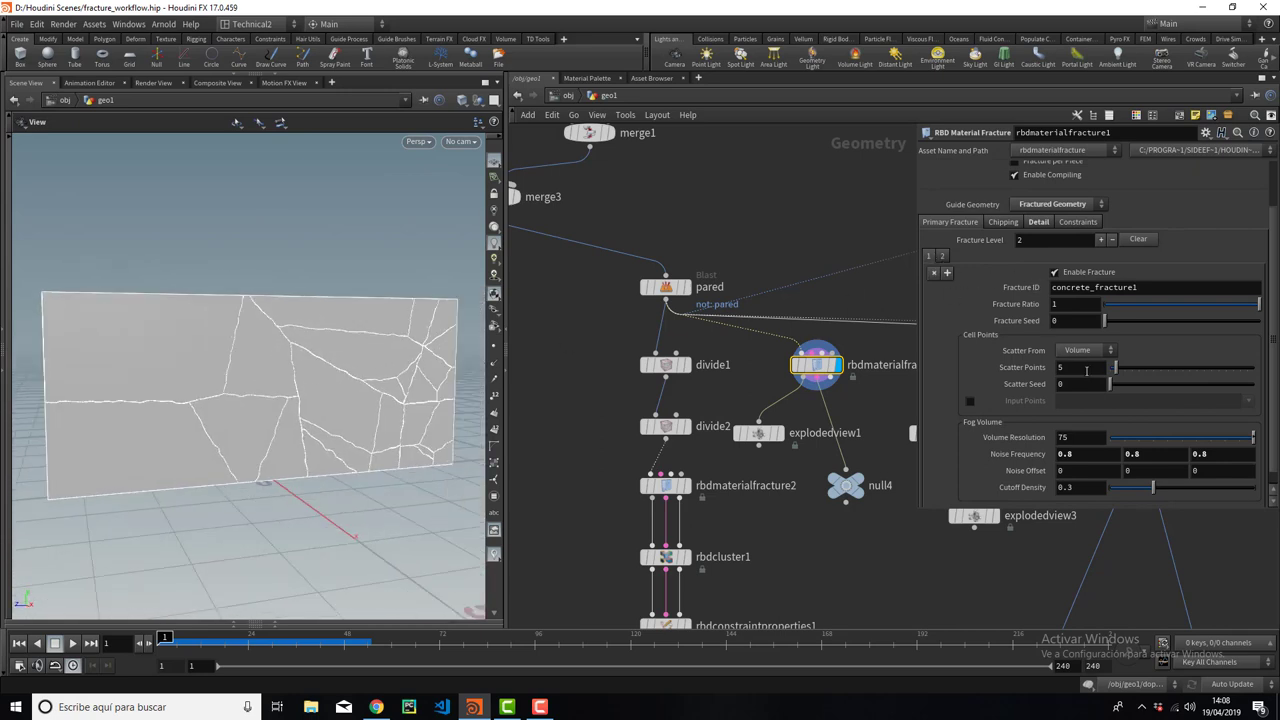
{"action": "left_click", "coordinate": [942, 257]}
{"action": "left_click", "coordinate": [928, 256]}
{"action": "left_click", "coordinate": [943, 257]}
{"action": "key", "text": "ctrl+z"}
Display explodedview1's separated pieces and set the fracture level back to 2.
{"action": "mouse_move", "coordinate": [400, 400]}
{"action": "left_mouse_down"}
{"action": "mouse_move", "coordinate": [351, 393]}
{"action": "mouse_move", "coordinate": [329, 414]}
{"action": "left_mouse_up"}
{"action": "left_click", "coordinate": [780, 433]}
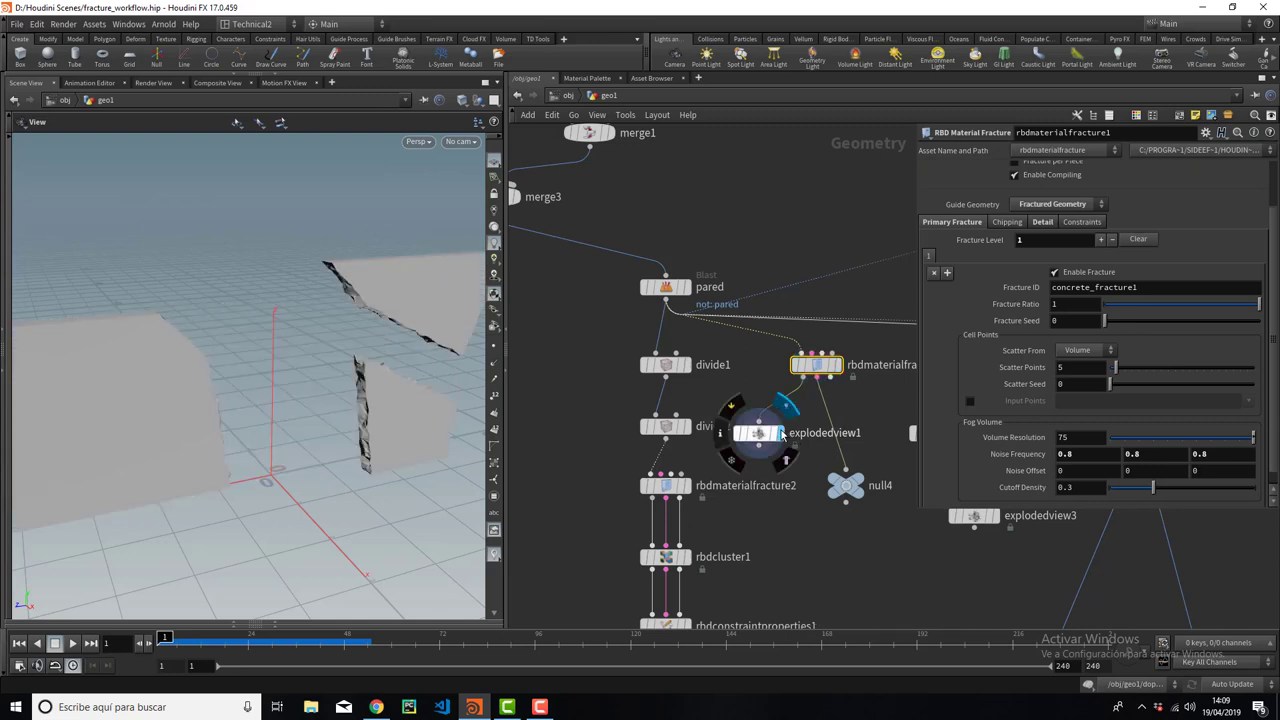
{"action": "left_click_drag", "start_coordinate": [277, 371], "coordinate": [311, 395]}
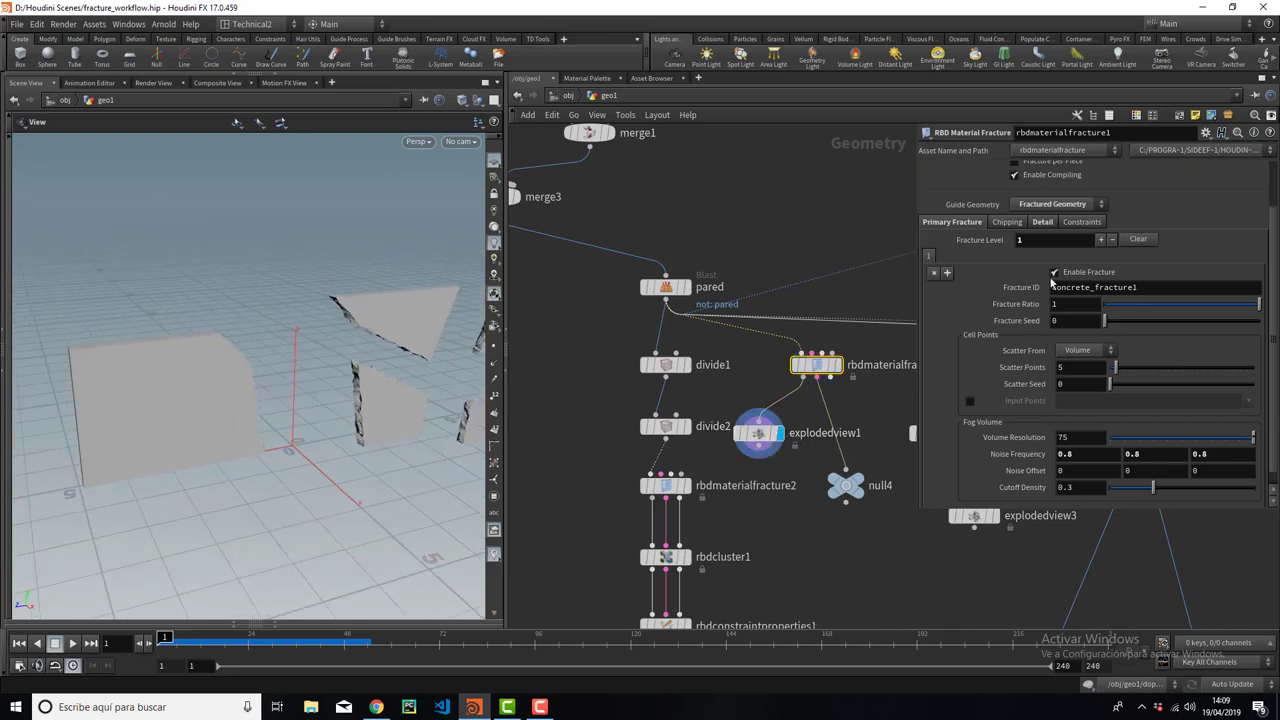
{"action": "left_click", "coordinate": [950, 275]}
{"action": "left_click_drag", "start_coordinate": [355, 408], "coordinate": [315, 433]}
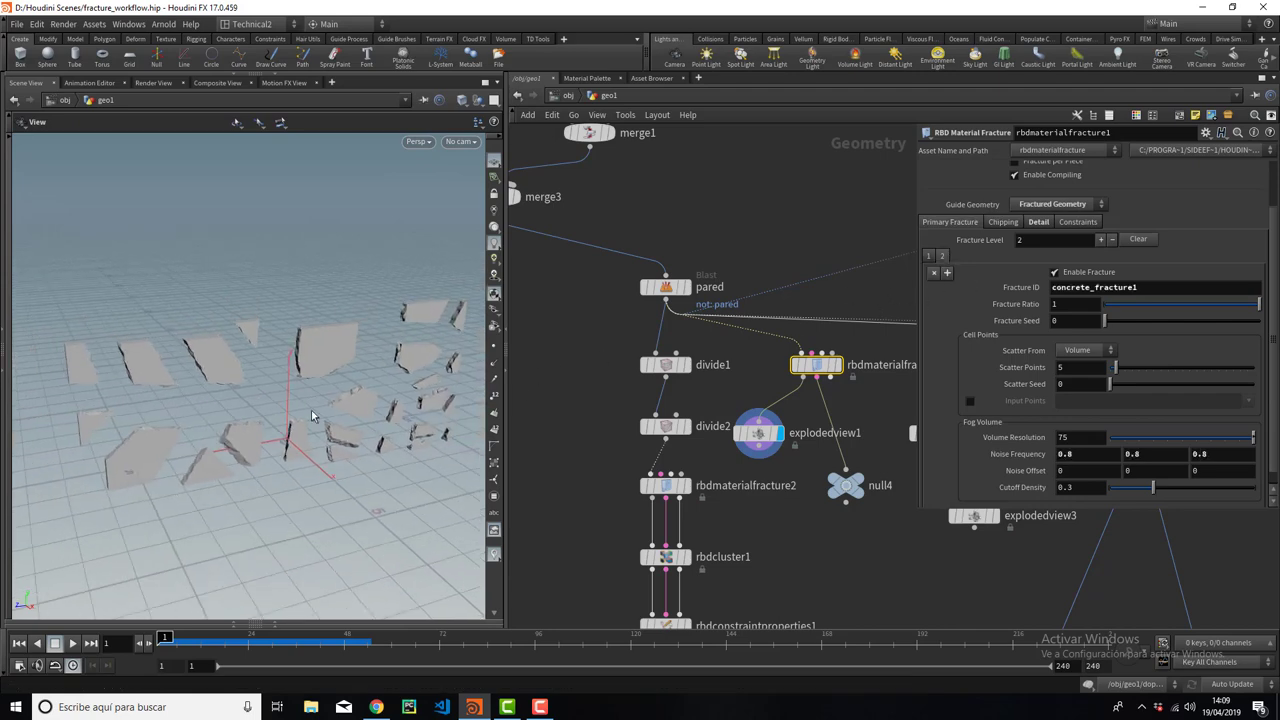
{"action": "left_click_drag", "start_coordinate": [393, 377], "coordinate": [334, 327]}
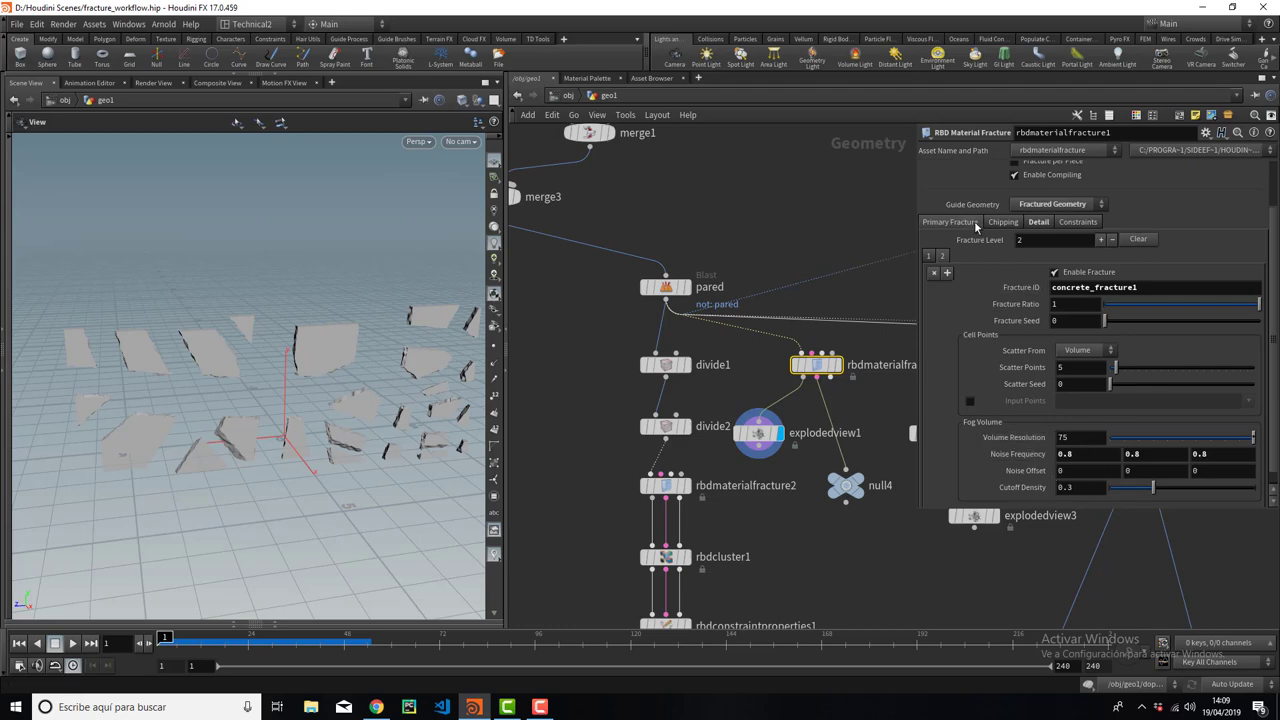
Keep Guide Geometry on Fractured Geometry and bring up the Chipping settings.
{"action": "left_click", "coordinate": [1062, 206]}
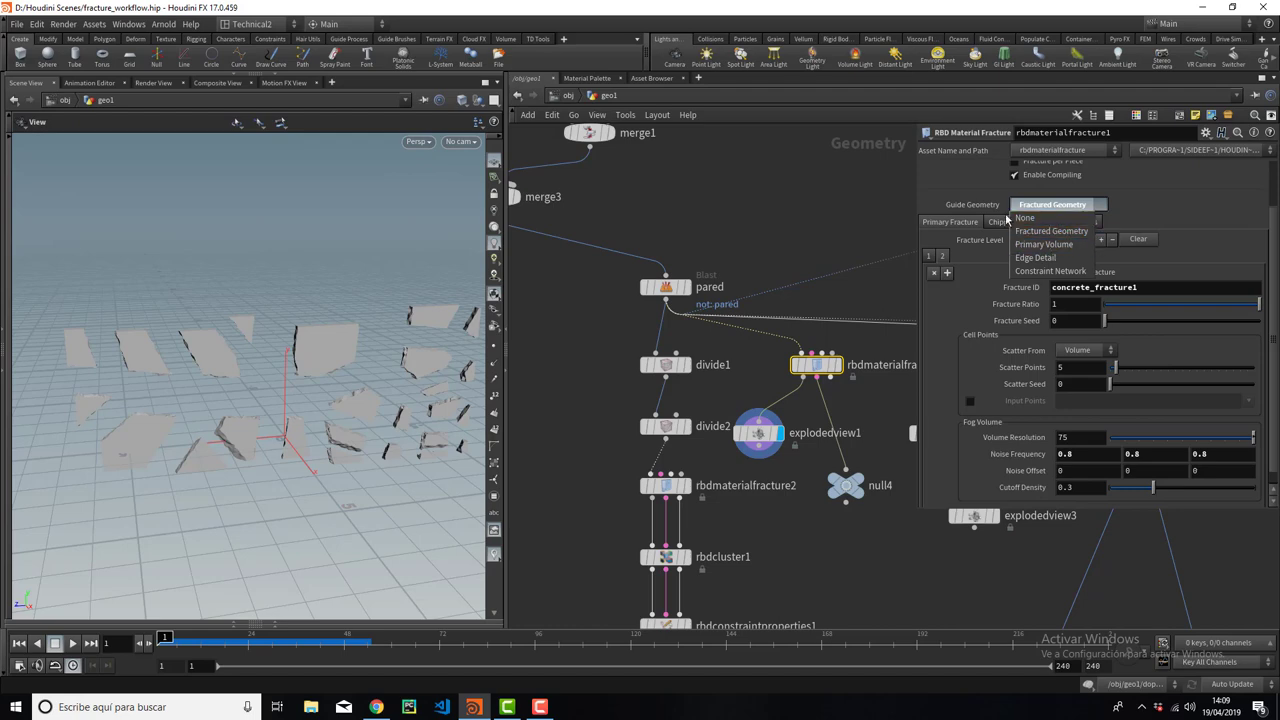
{"action": "left_click", "coordinate": [1040, 210]}
{"action": "left_click", "coordinate": [1004, 221]}
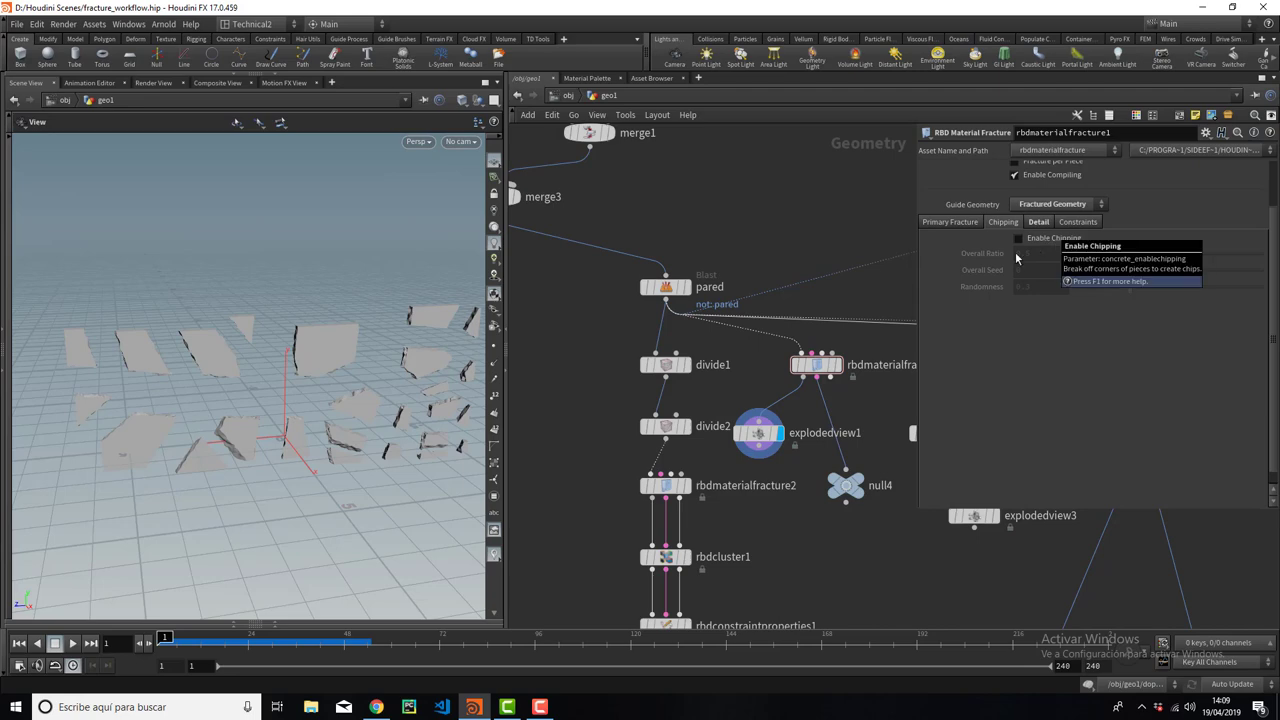
Toggle Enable Chipping on, off and on again to compare the fractured pieces.
{"action": "mouse_move", "coordinate": [323, 414]}
{"action": "left_mouse_down"}
{"action": "mouse_move", "coordinate": [346, 400]}
{"action": "mouse_move", "coordinate": [297, 383]}
{"action": "mouse_move", "coordinate": [256, 401]}
{"action": "left_mouse_up"}
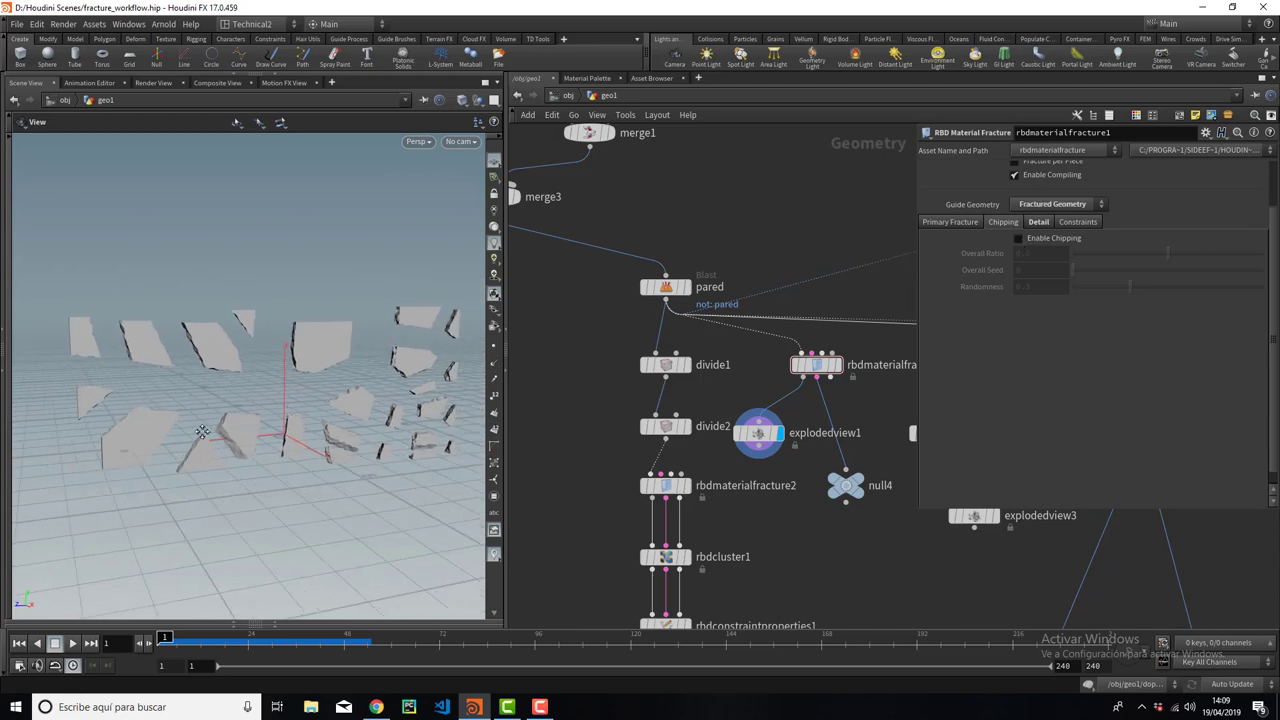
{"action": "scroll", "coordinate": [210, 437], "scroll_direction": "up", "scroll_amount": 3}
{"action": "scroll", "coordinate": [228, 427], "scroll_direction": "up", "scroll_amount": 2}
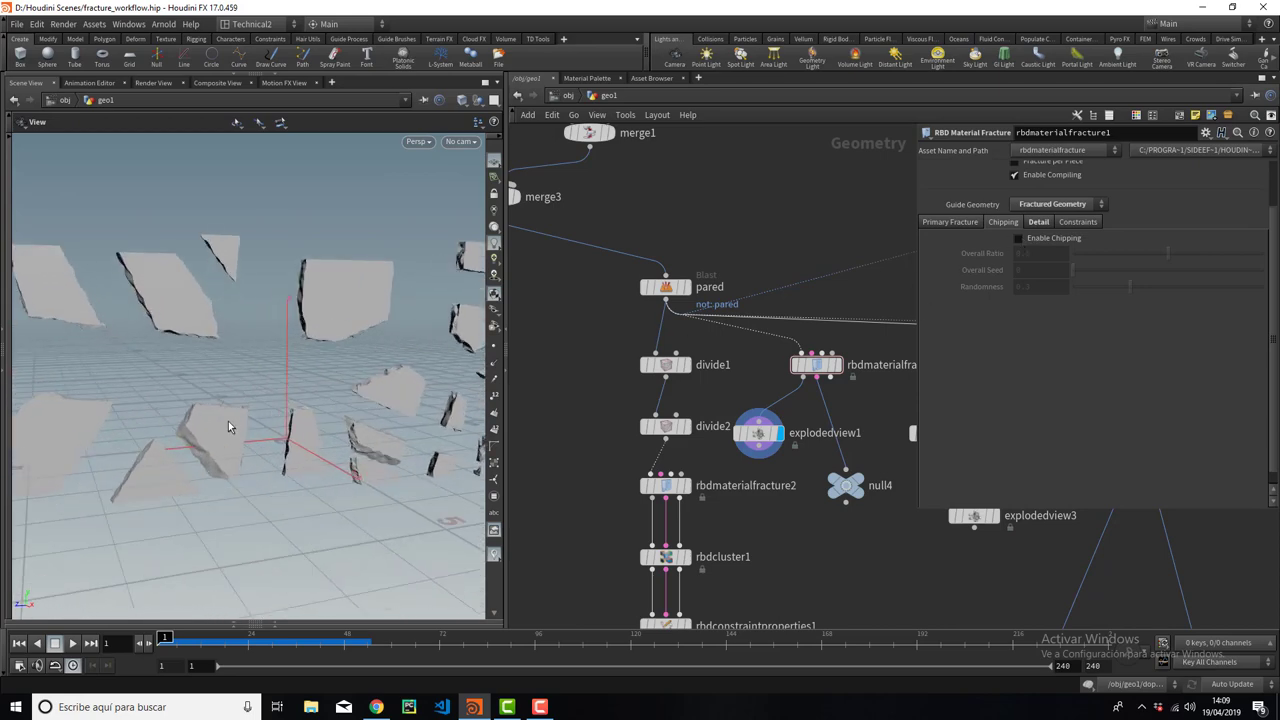
{"action": "left_click", "coordinate": [1019, 247]}
{"action": "scroll", "coordinate": [182, 397], "scroll_direction": "up", "scroll_amount": 3}
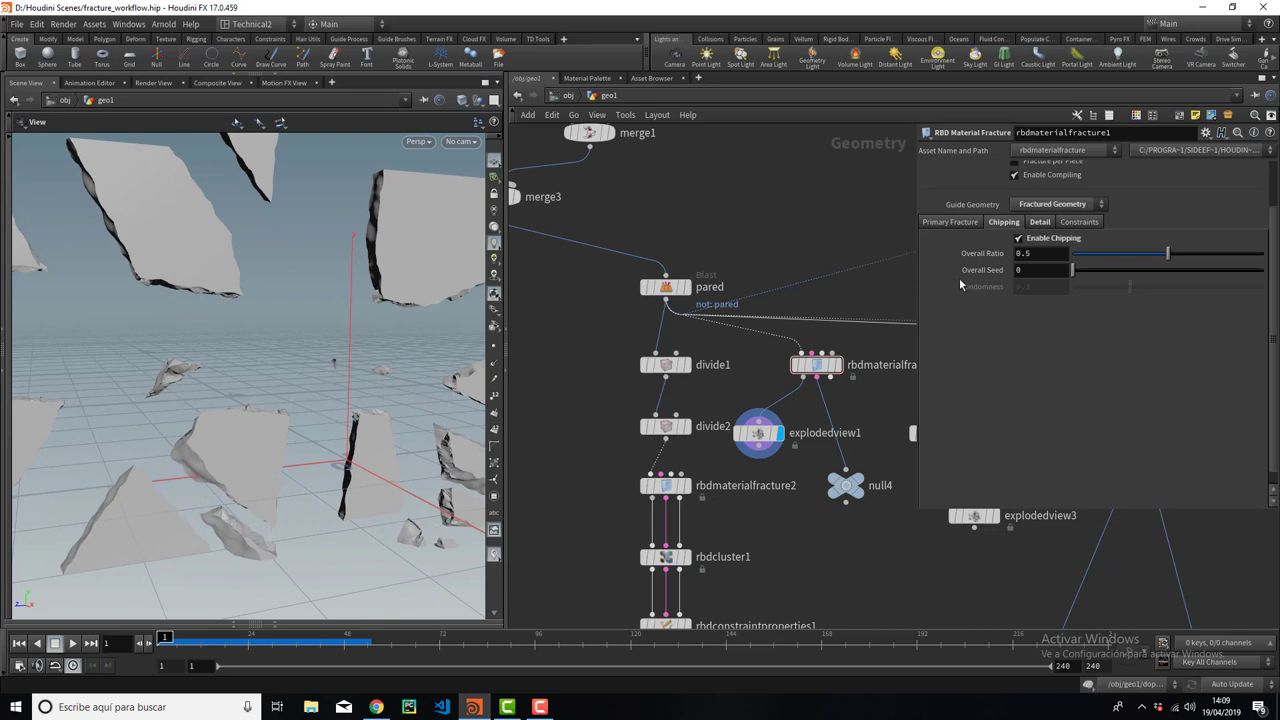
{"action": "left_click", "coordinate": [1040, 240]}
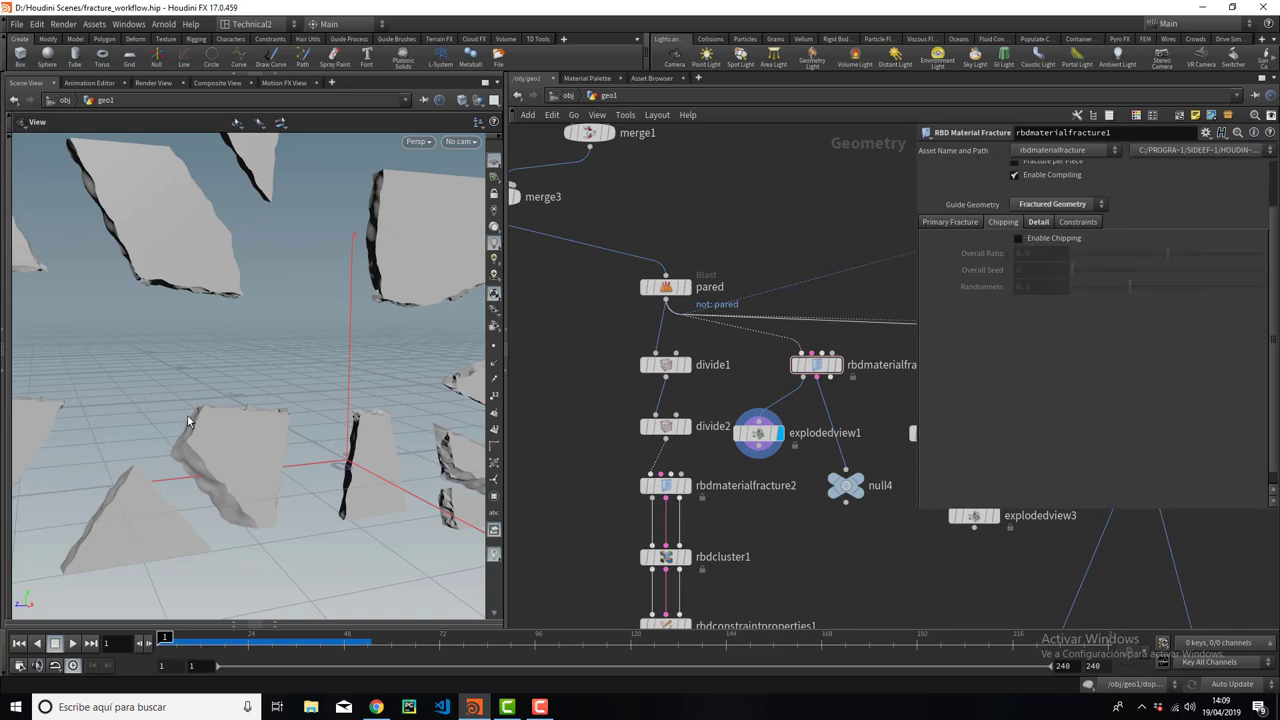
{"action": "left_click", "coordinate": [1028, 242]}
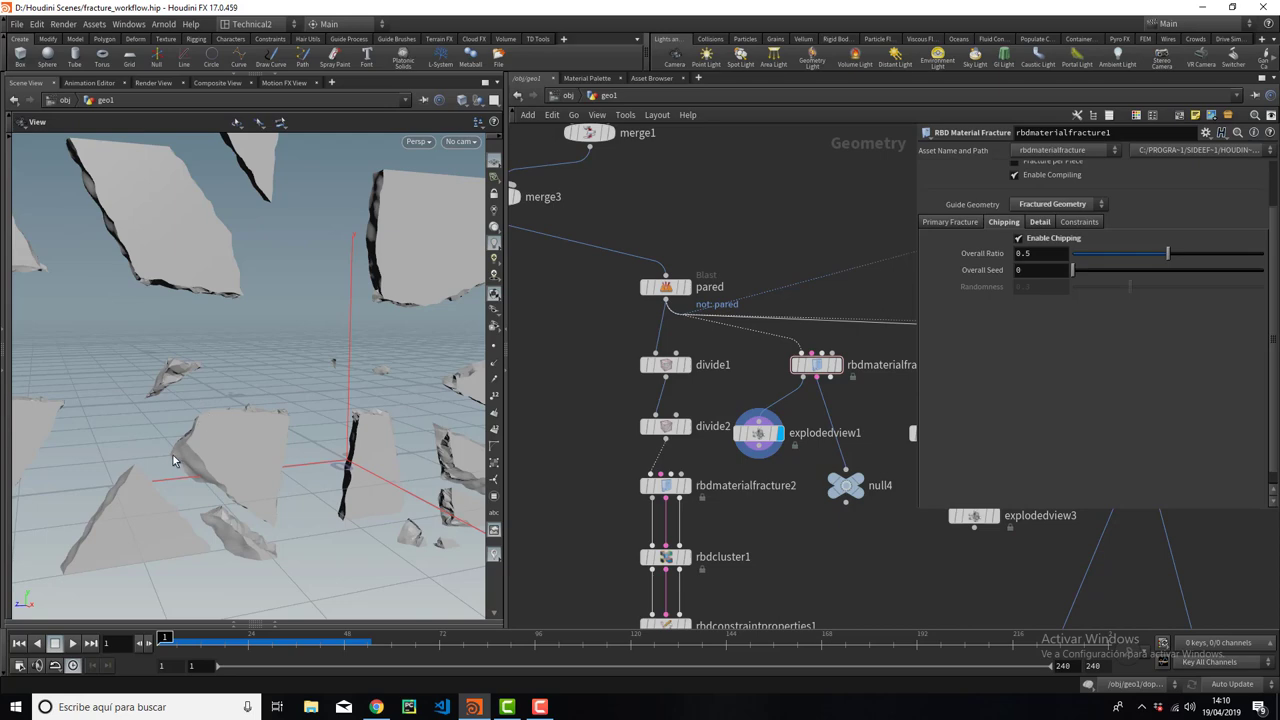
Inspect the chipped pieces, then disable chipping and bring up the Detail settings.
{"action": "left_click_drag", "start_coordinate": [407, 428], "coordinate": [222, 427], "text": "alt"}
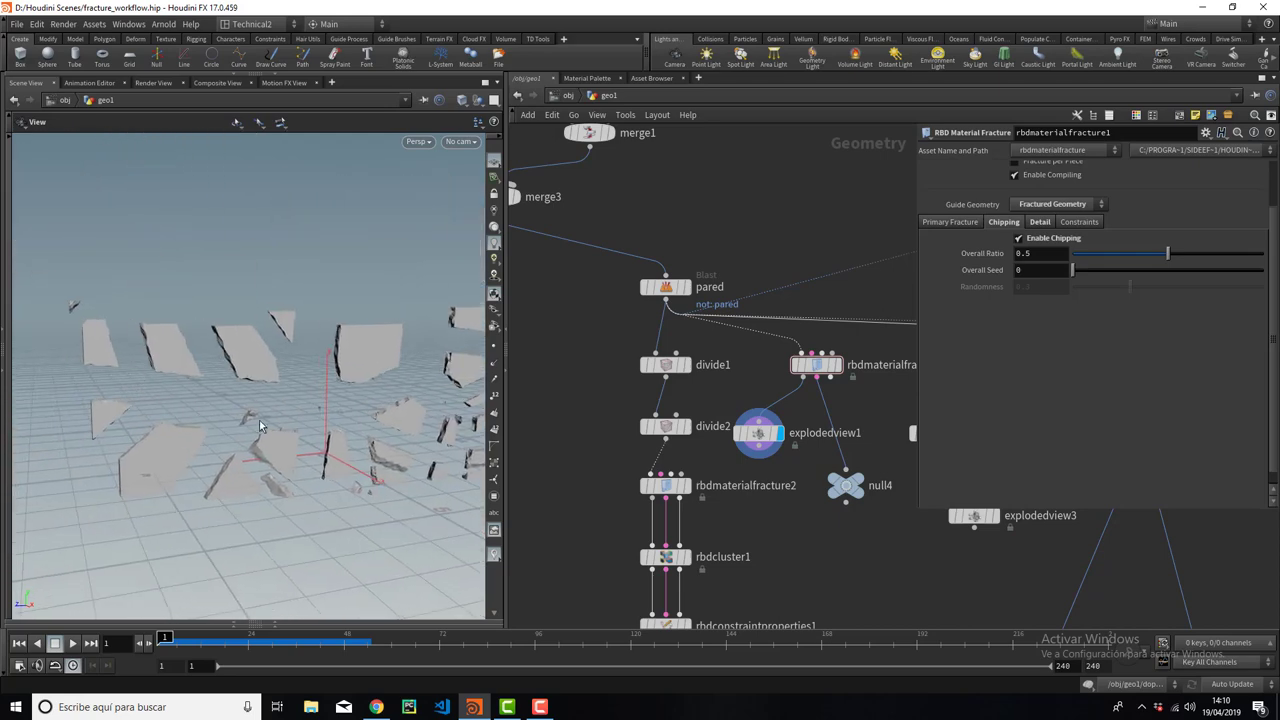
{"action": "mouse_move", "coordinate": [259, 420]}
{"action": "right_mouse_down", "text": "alt"}
{"action": "mouse_move", "coordinate": [429, 420]}
{"action": "mouse_move", "coordinate": [299, 432]}
{"action": "right_mouse_up", "text": "alt"}
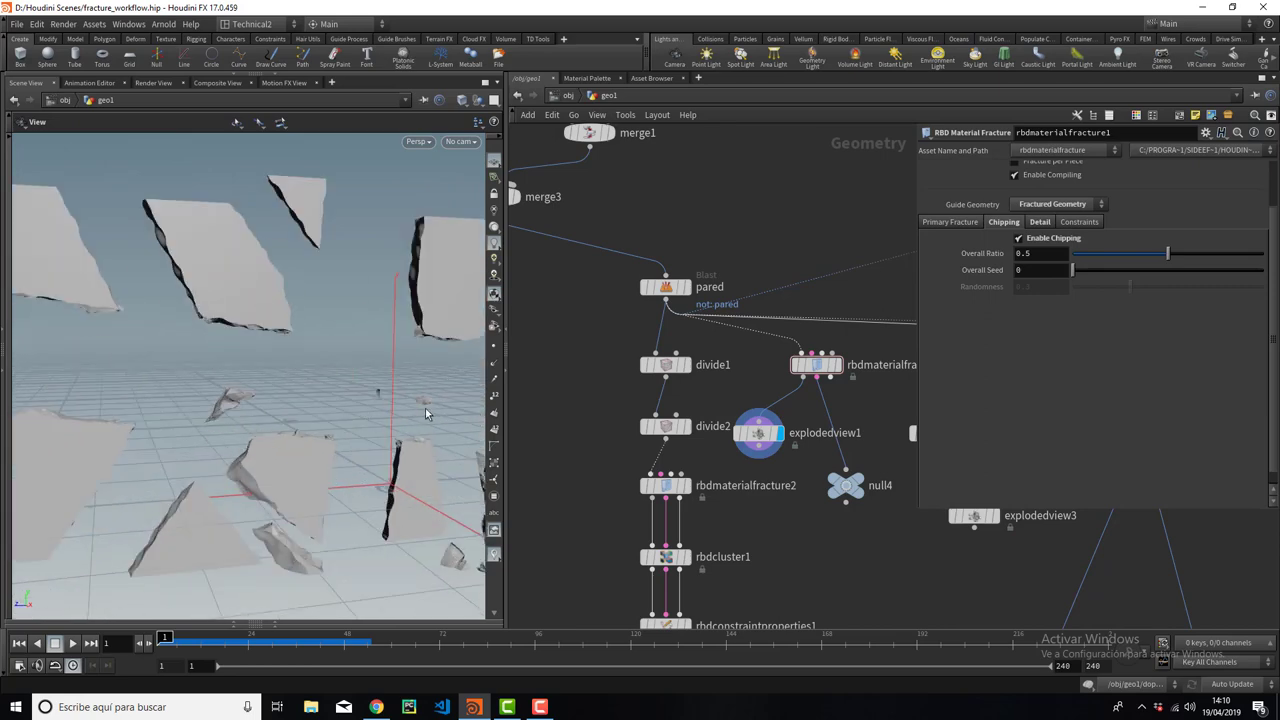
{"action": "right_click_drag", "start_coordinate": [433, 421], "coordinate": [257, 391], "text": "alt"}
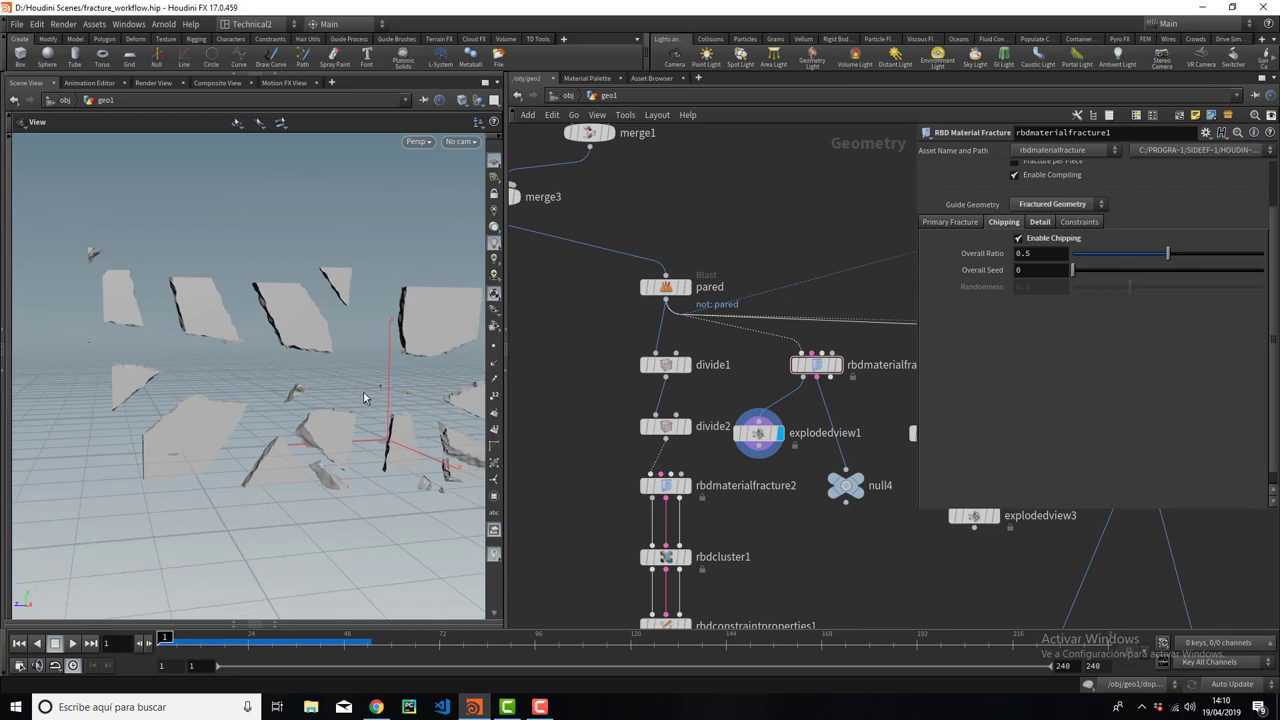
{"action": "left_click_drag", "start_coordinate": [366, 400], "coordinate": [376, 414], "text": "alt"}
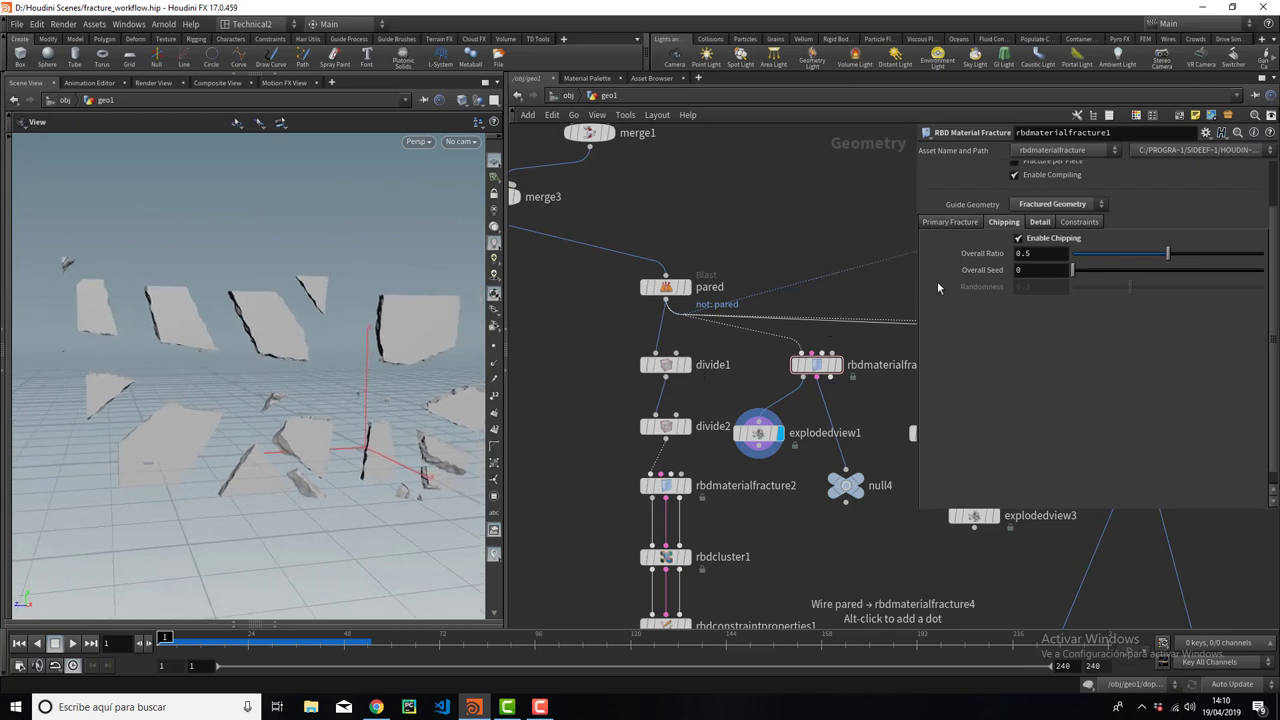
{"action": "left_click", "coordinate": [1053, 245]}
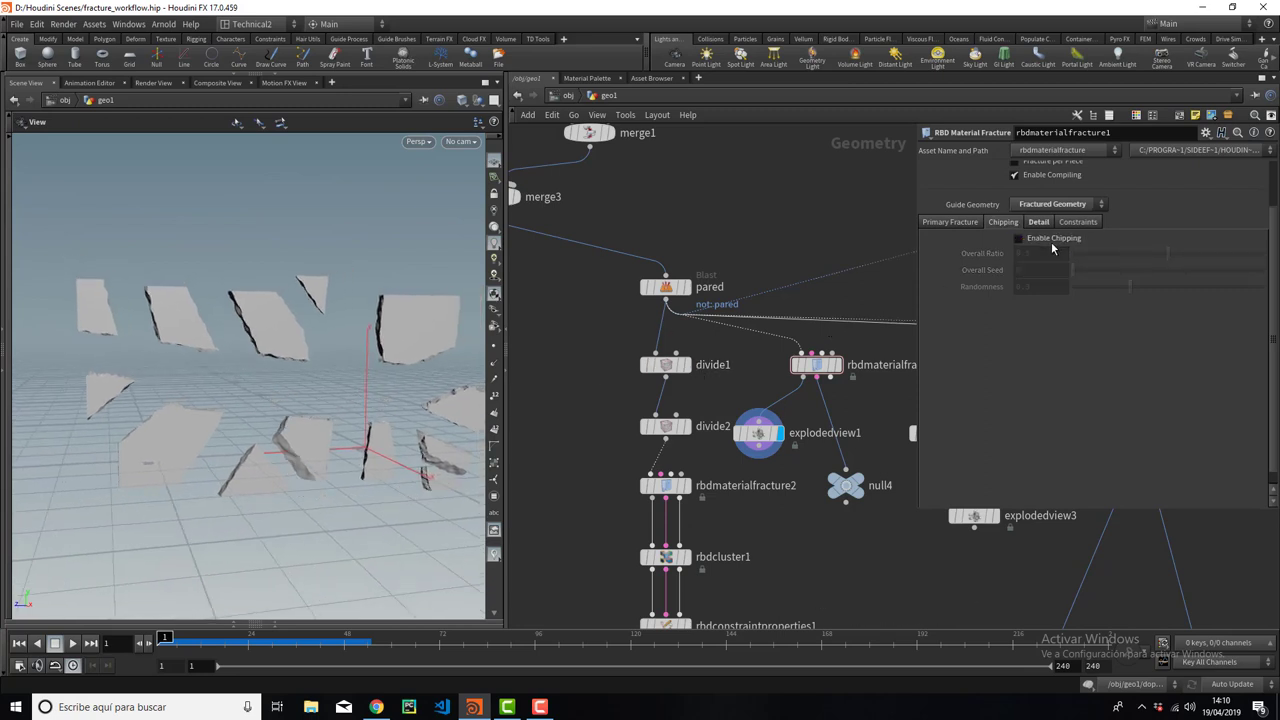
{"action": "left_click", "coordinate": [1047, 231]}
{"action": "mouse_move", "coordinate": [295, 404]}
{"action": "left_mouse_down", "text": "alt"}
{"action": "mouse_move", "coordinate": [350, 372]}
{"action": "mouse_move", "coordinate": [309, 404]}
{"action": "left_mouse_up", "text": "alt"}
{"action": "right_click_drag", "start_coordinate": [309, 404], "coordinate": [729, 270], "text": "alt"}
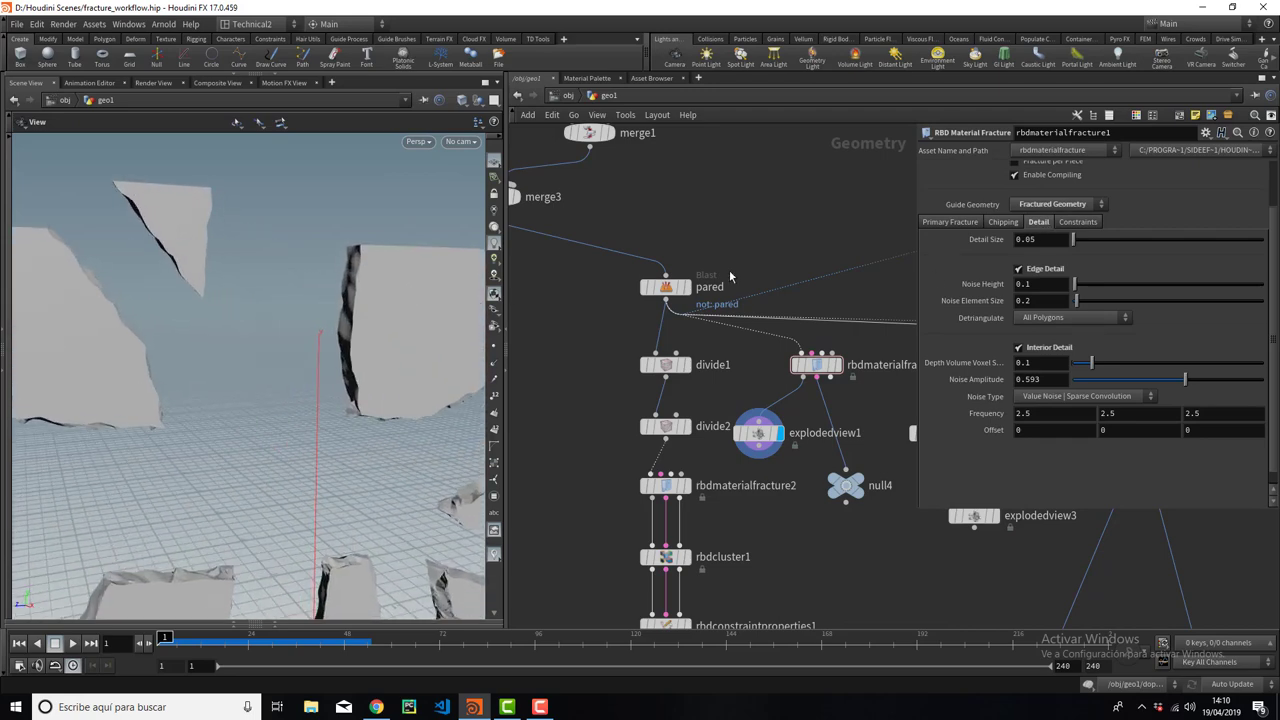
{"action": "left_click", "coordinate": [1040, 268]}
{"action": "left_click", "coordinate": [1047, 347]}
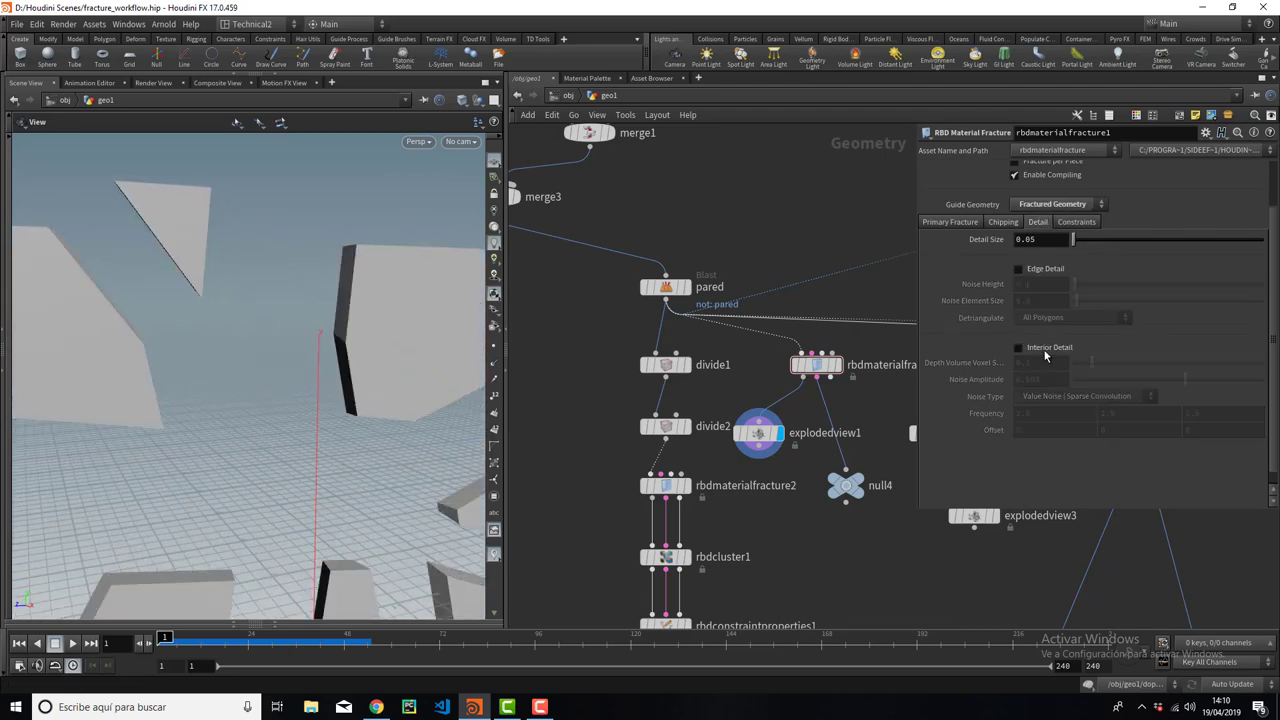
{"action": "right_click_drag", "start_coordinate": [226, 330], "coordinate": [149, 358], "text": "alt"}
{"action": "mouse_move", "coordinate": [149, 358]}
{"action": "left_mouse_down", "text": "alt"}
{"action": "mouse_move", "coordinate": [306, 380]}
{"action": "mouse_move", "coordinate": [266, 408]}
{"action": "mouse_move", "coordinate": [251, 400]}
{"action": "left_mouse_up", "text": "alt"}
{"action": "right_click_drag", "start_coordinate": [275, 383], "coordinate": [355, 377], "text": "alt"}
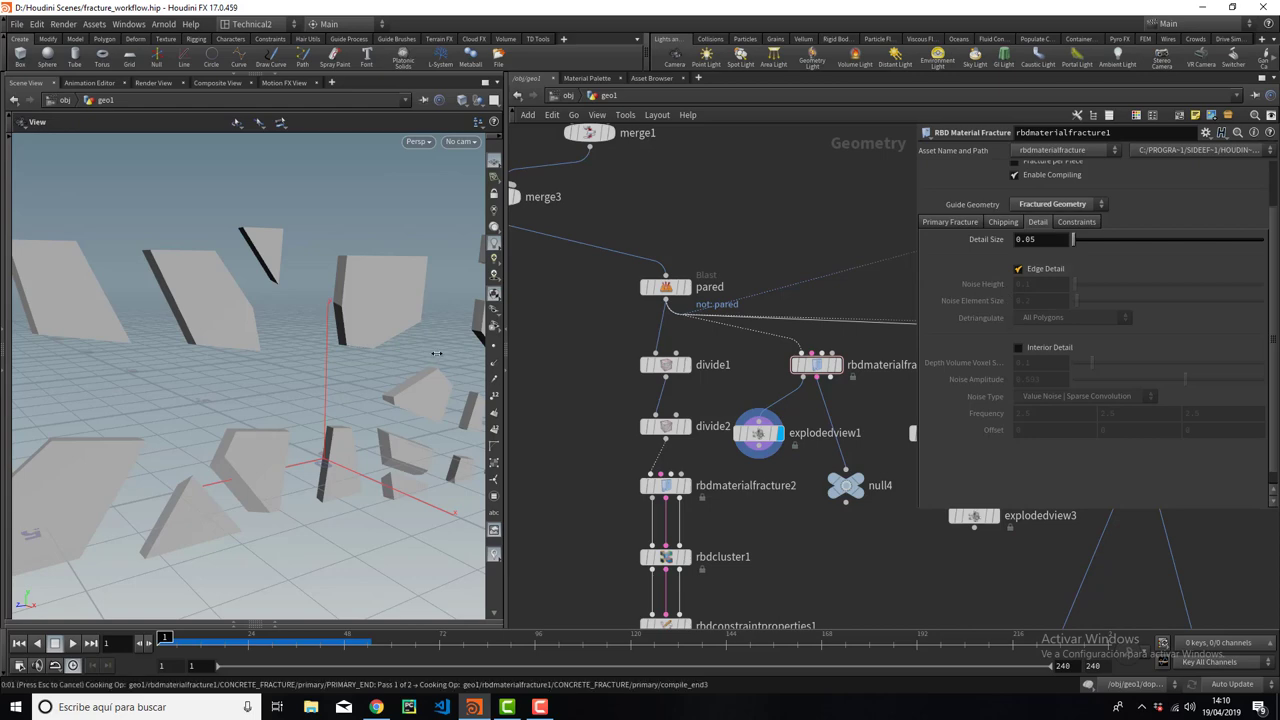
{"action": "mouse_move", "coordinate": [406, 349]}
{"action": "left_mouse_down", "text": "alt"}
{"action": "mouse_move", "coordinate": [357, 360]}
{"action": "mouse_move", "coordinate": [389, 311]}
{"action": "mouse_move", "coordinate": [345, 250]}
{"action": "left_mouse_up", "text": "alt"}
{"action": "mouse_move", "coordinate": [381, 368]}
{"action": "left_mouse_down", "text": "alt"}
{"action": "mouse_move", "coordinate": [315, 379]}
{"action": "mouse_move", "coordinate": [305, 268]}
{"action": "left_mouse_up", "text": "alt"}
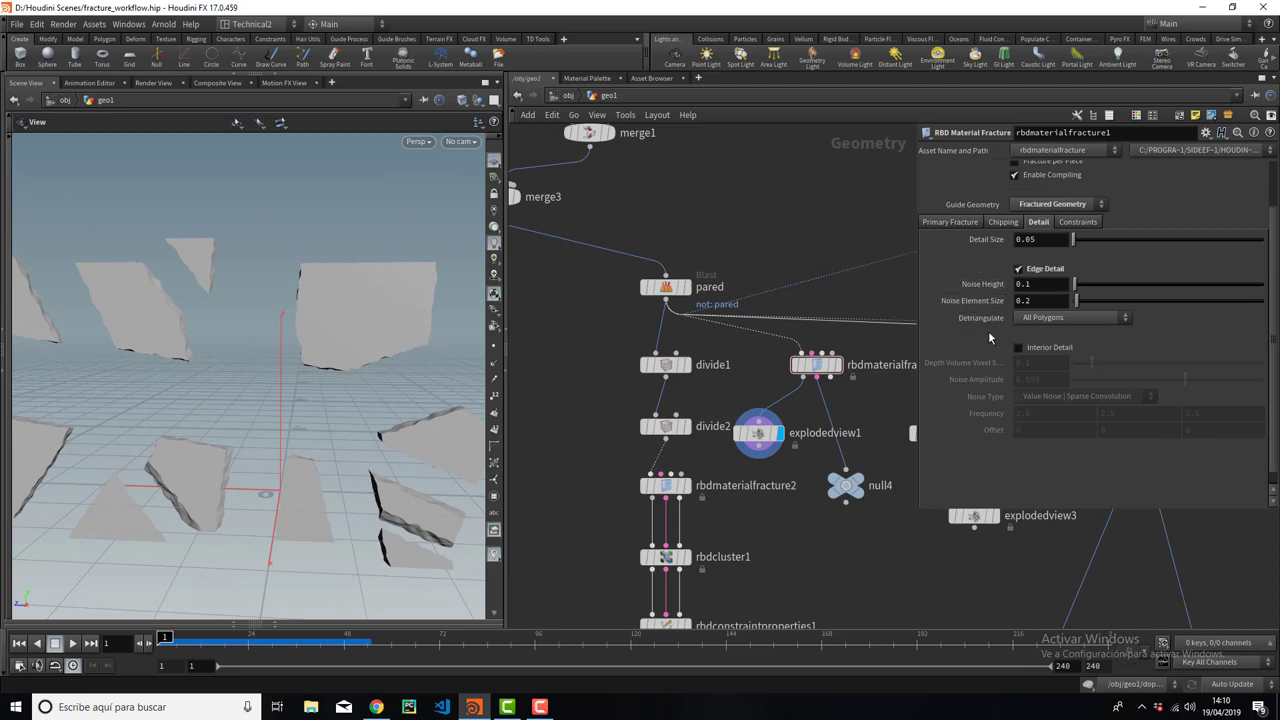
{"action": "mouse_move", "coordinate": [357, 256]}
{"action": "left_mouse_down", "text": "alt"}
{"action": "mouse_move", "coordinate": [320, 263]}
{"action": "mouse_move", "coordinate": [257, 243]}
{"action": "left_mouse_up", "text": "alt"}
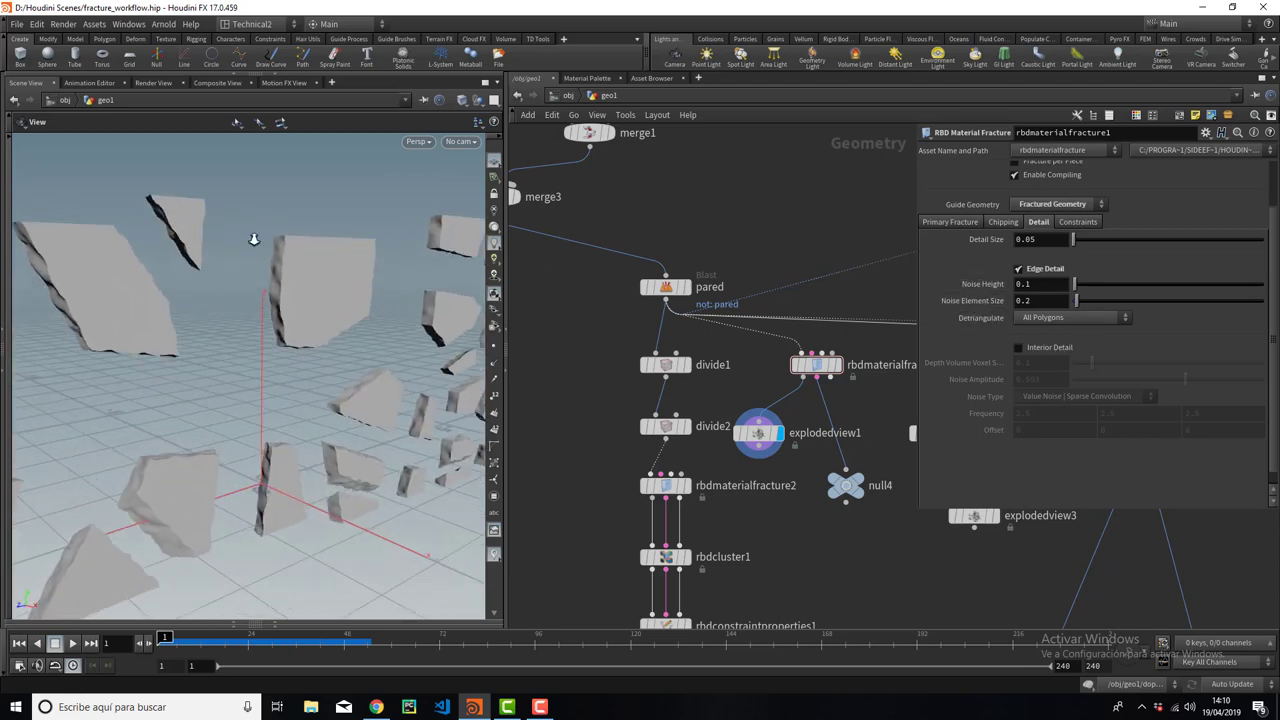
{"action": "right_click_drag", "start_coordinate": [257, 243], "coordinate": [360, 263], "text": "alt"}
{"action": "left_click_drag", "start_coordinate": [360, 263], "coordinate": [262, 260], "text": "alt"}
{"action": "scroll", "coordinate": [262, 260], "scroll_direction": "down", "scroll_amount": 3}
{"action": "mouse_move", "coordinate": [271, 257]}
{"action": "right_mouse_down", "text": "alt"}
{"action": "mouse_move", "coordinate": [251, 285]}
{"action": "mouse_move", "coordinate": [307, 298]}
{"action": "right_mouse_up", "text": "alt"}
{"action": "left_click_drag", "start_coordinate": [289, 211], "coordinate": [286, 198], "text": "alt"}
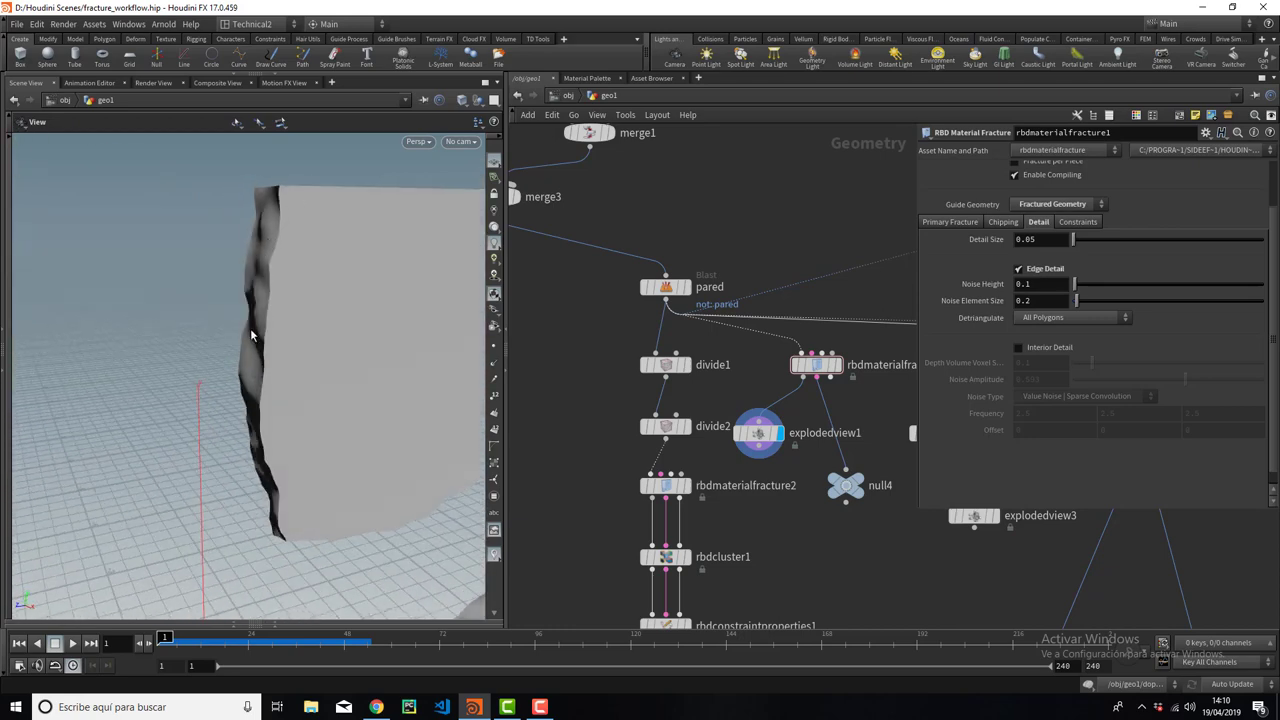
{"action": "left_click", "coordinate": [1038, 352]}
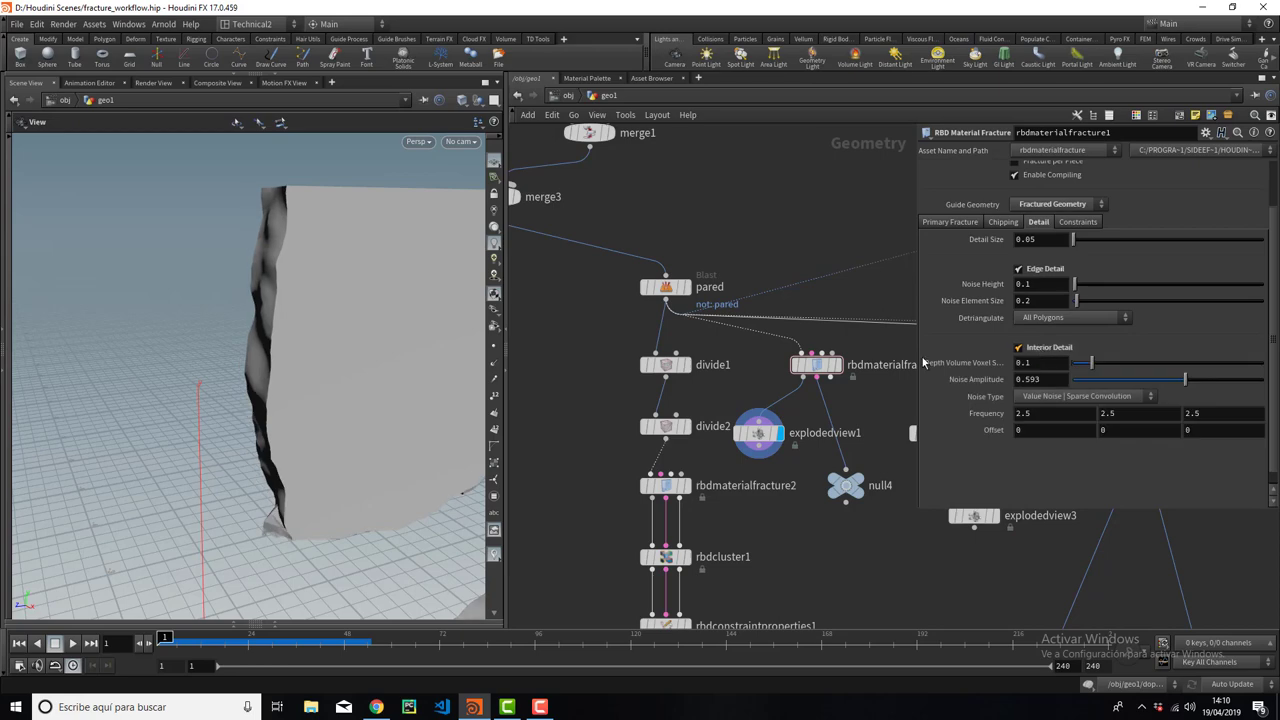
{"action": "left_click_drag", "start_coordinate": [403, 331], "coordinate": [393, 320], "text": "alt"}
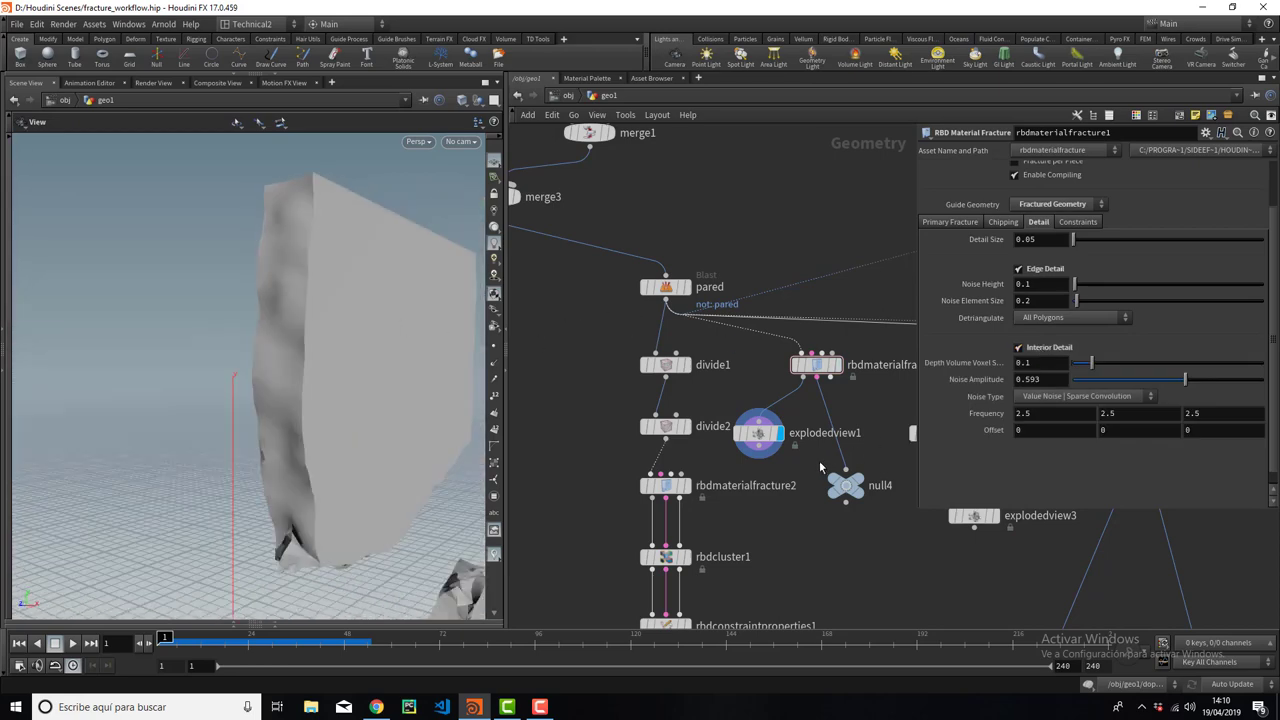
Set Guide Geometry to Edge Detail and inspect the blue crack curves from several angles.
{"action": "left_click", "coordinate": [1057, 208]}
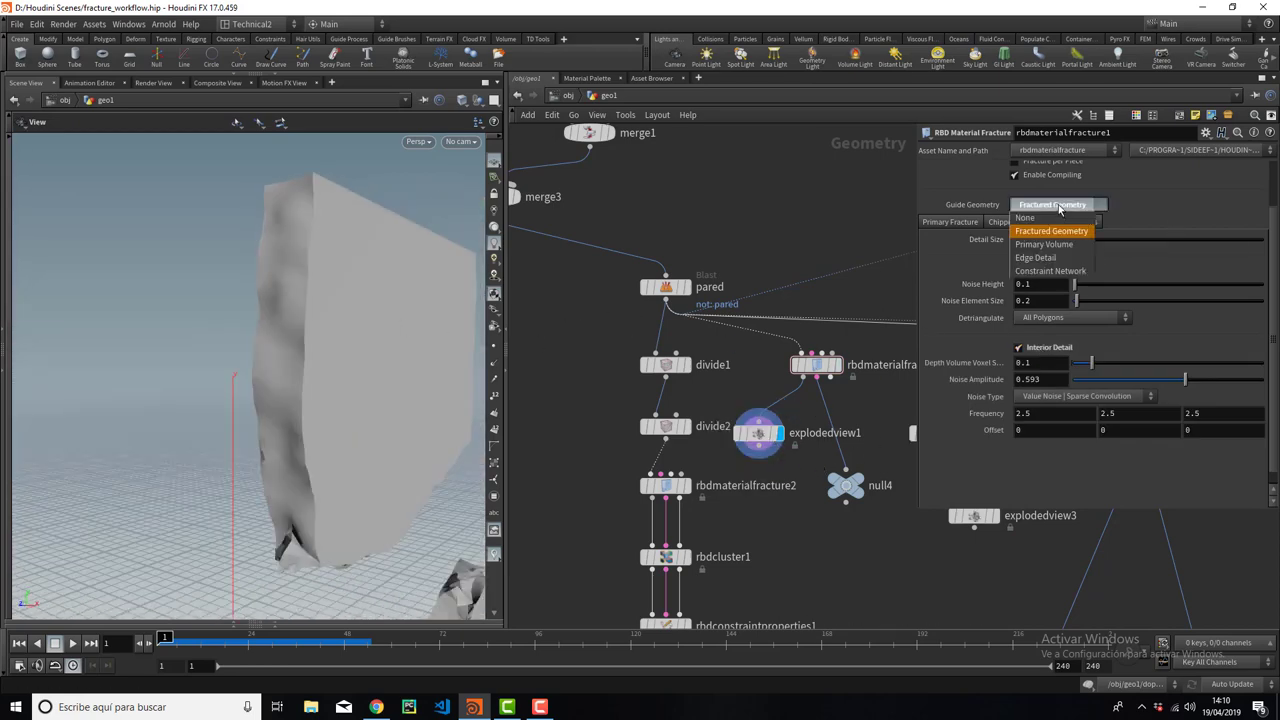
{"action": "left_click", "coordinate": [1055, 262]}
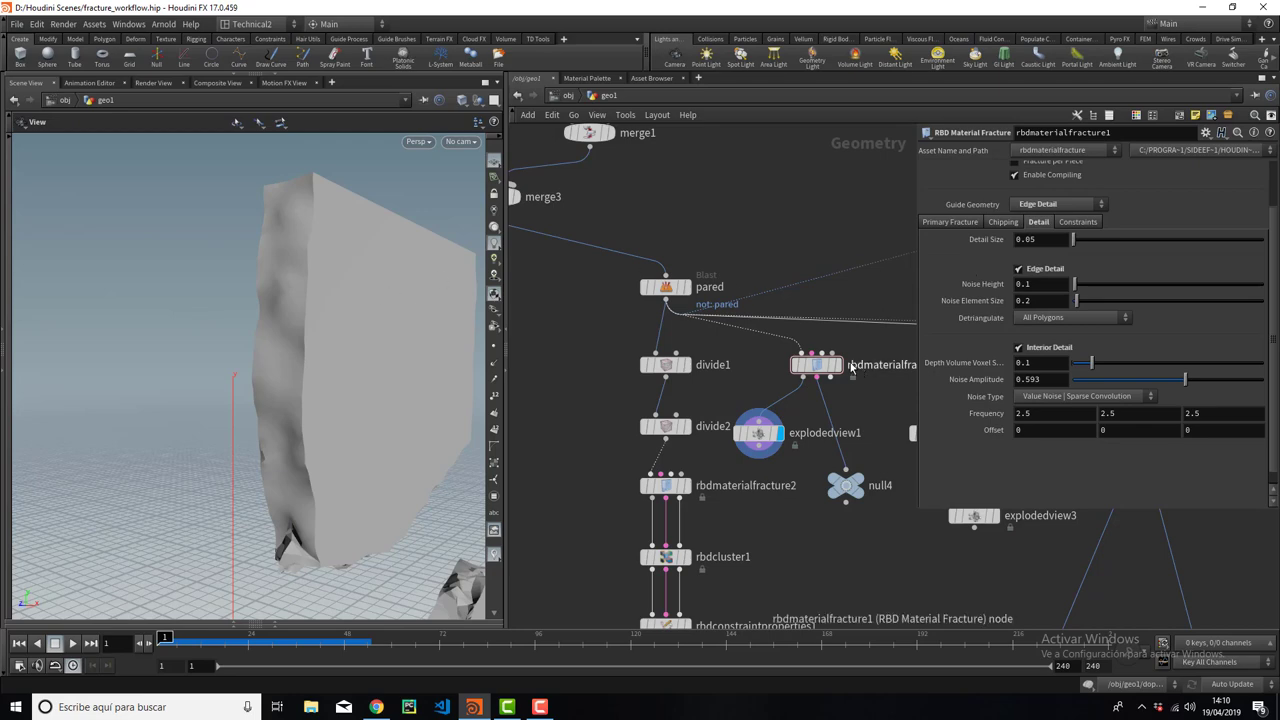
{"action": "mouse_move", "coordinate": [816, 364]}
{"action": "mouse_move", "coordinate": [345, 277]}
{"action": "left_mouse_down", "text": "alt"}
{"action": "mouse_move", "coordinate": [363, 277]}
{"action": "mouse_move", "coordinate": [274, 343]}
{"action": "mouse_move", "coordinate": [183, 274]}
{"action": "mouse_move", "coordinate": [278, 330]}
{"action": "mouse_move", "coordinate": [708, 279]}
{"action": "left_mouse_up", "text": "alt"}
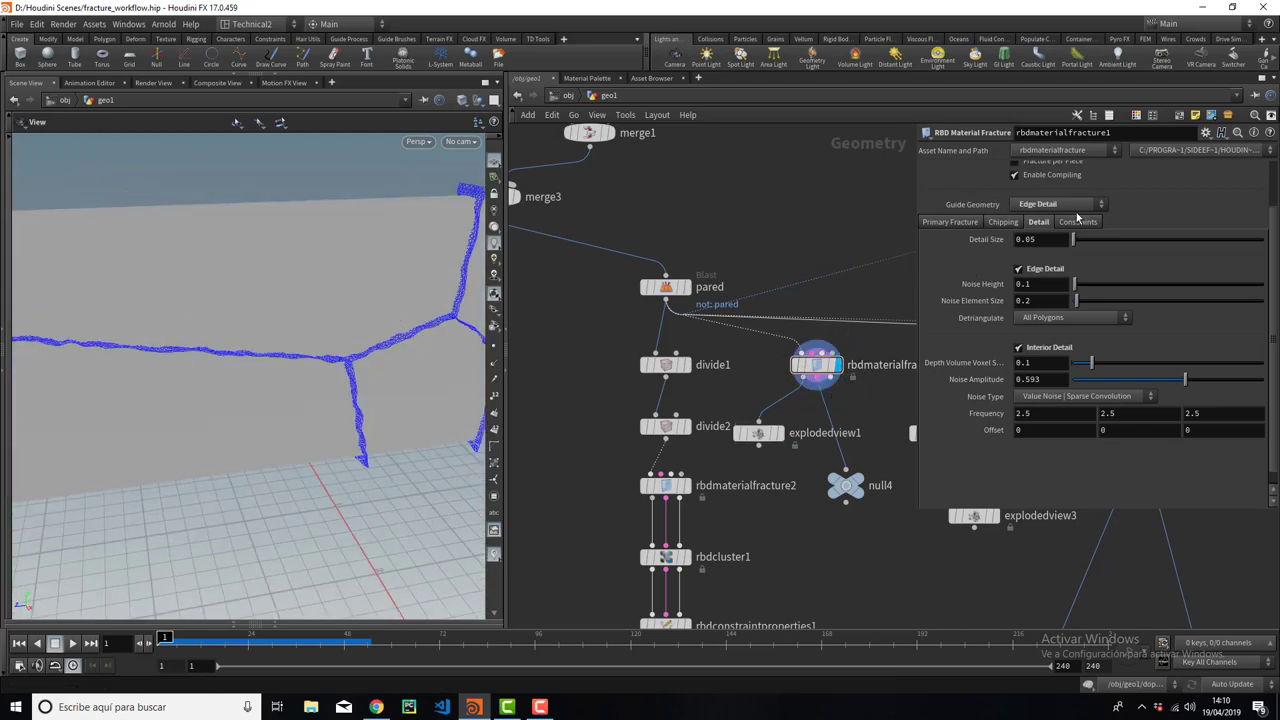
{"action": "mouse_move", "coordinate": [241, 336]}
{"action": "left_mouse_down", "text": "alt"}
{"action": "mouse_move", "coordinate": [329, 277]}
{"action": "mouse_move", "coordinate": [385, 268]}
{"action": "left_mouse_up", "text": "alt"}
{"action": "scroll", "coordinate": [329, 277], "scroll_direction": "down", "scroll_amount": 5}
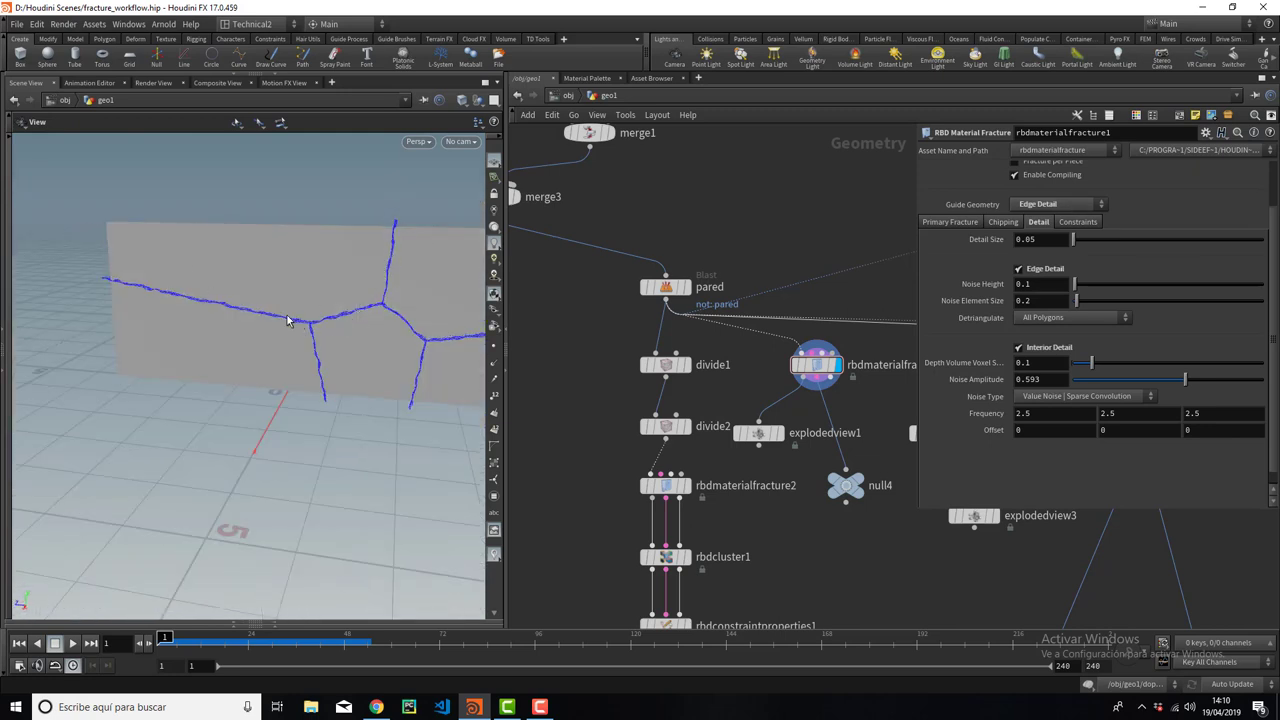
{"action": "mouse_move", "coordinate": [290, 340]}
{"action": "left_mouse_down", "text": "alt"}
{"action": "mouse_move", "coordinate": [393, 287]}
{"action": "mouse_move", "coordinate": [300, 303]}
{"action": "left_mouse_up", "text": "alt"}
{"action": "scroll", "coordinate": [393, 287], "scroll_direction": "up", "scroll_amount": 3}
{"action": "scroll", "coordinate": [397, 214], "scroll_direction": "down", "scroll_amount": 3}
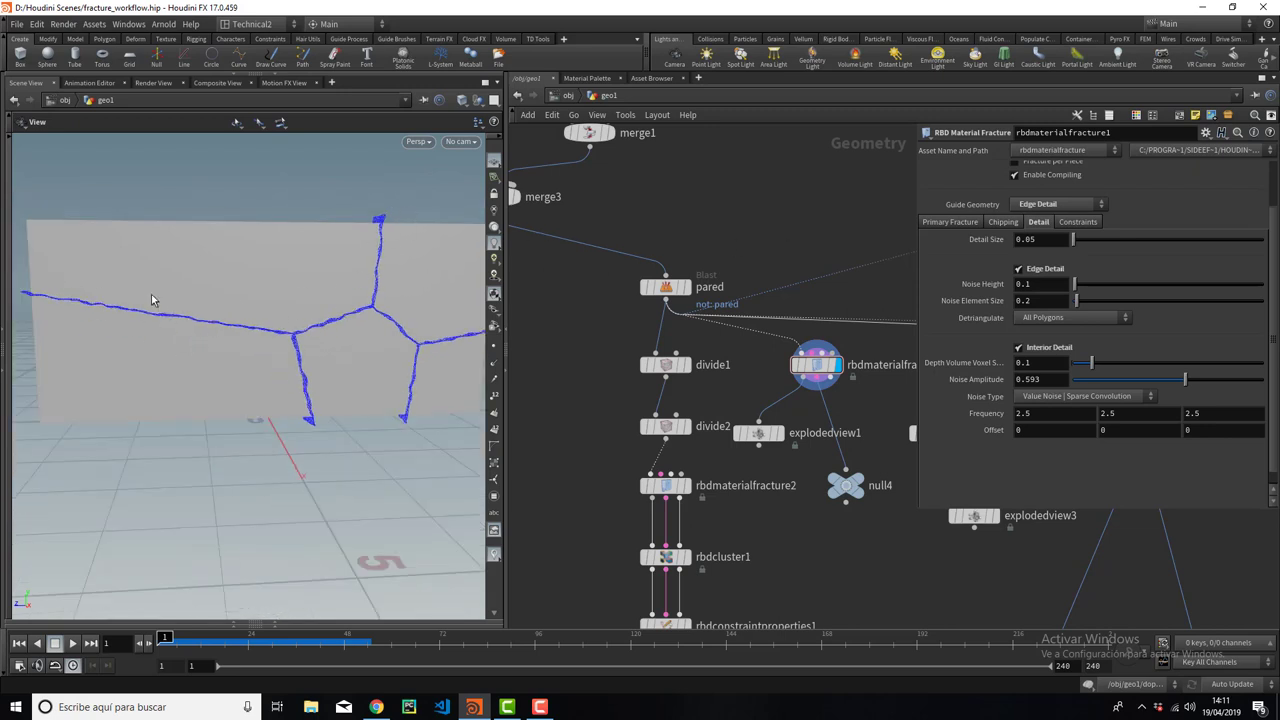
{"action": "left_click_drag", "start_coordinate": [219, 304], "coordinate": [260, 347], "text": "alt"}
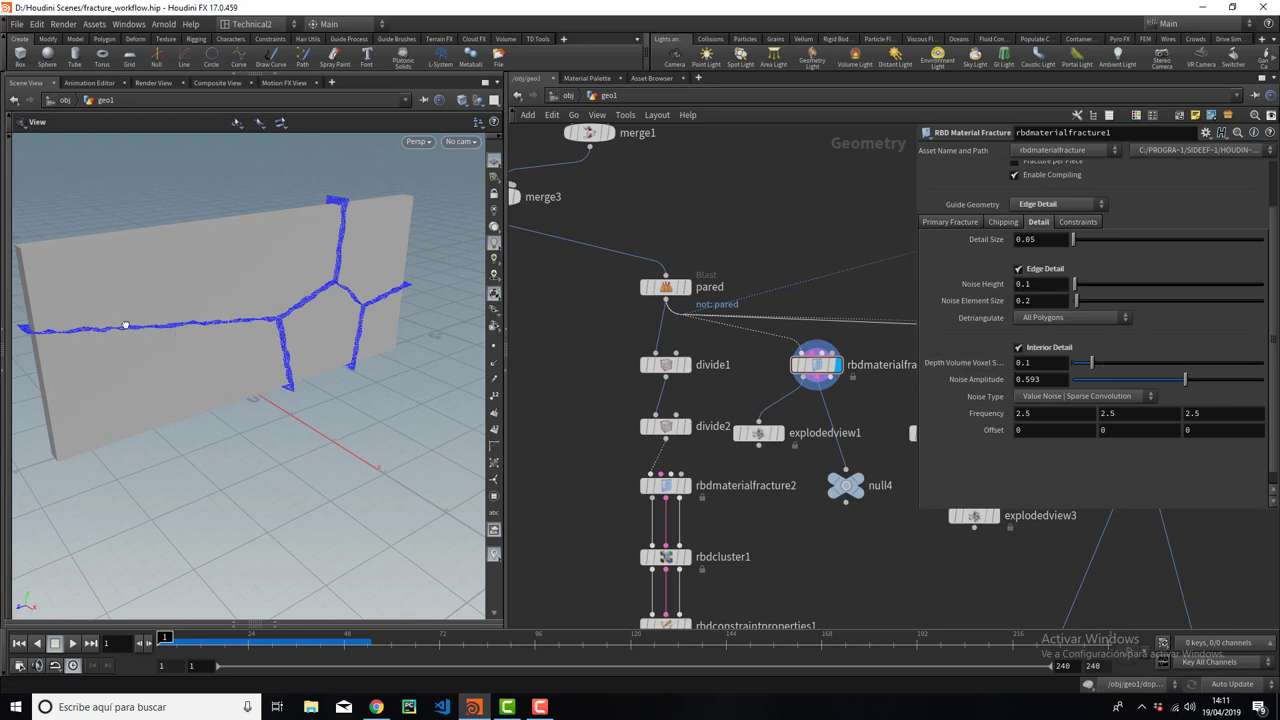
{"action": "right_click_drag", "start_coordinate": [123, 323], "coordinate": [266, 286], "text": "alt"}
{"action": "left_click_drag", "start_coordinate": [334, 303], "coordinate": [107, 340], "text": "alt"}
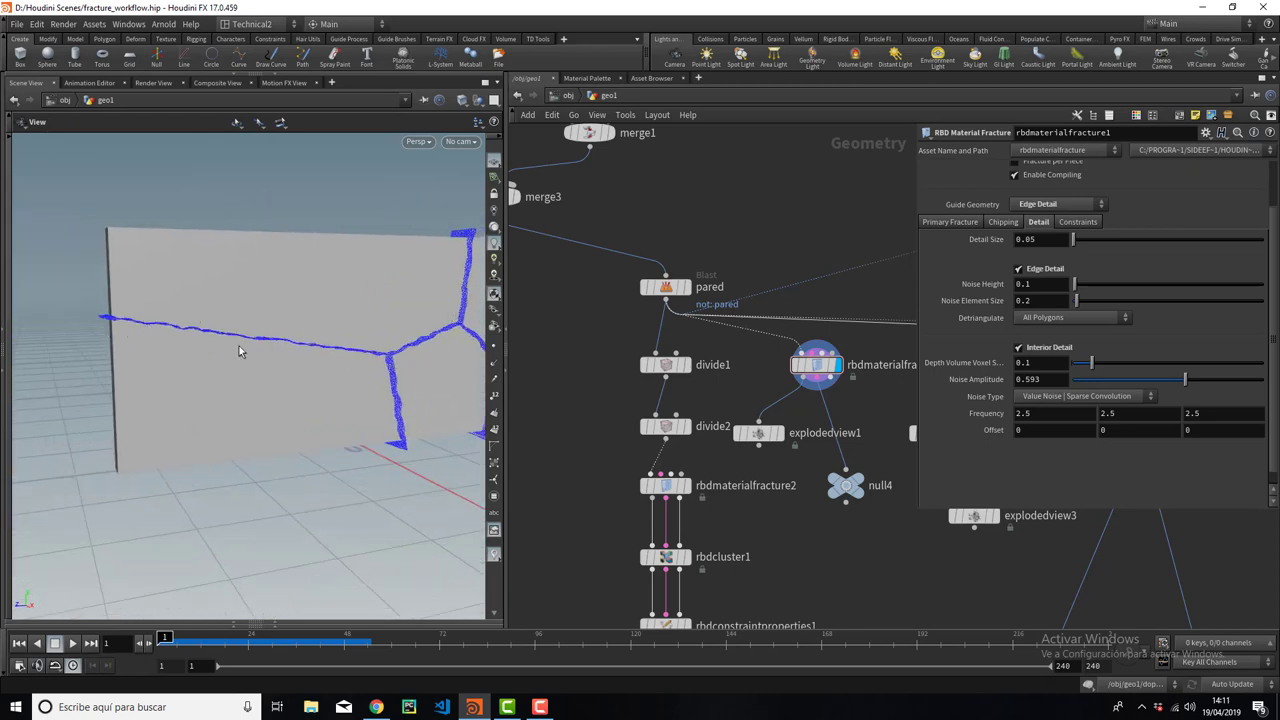
Display explodedview1's spread pieces and toggle Interior Detail off then on.
{"action": "left_click", "coordinate": [778, 432]}
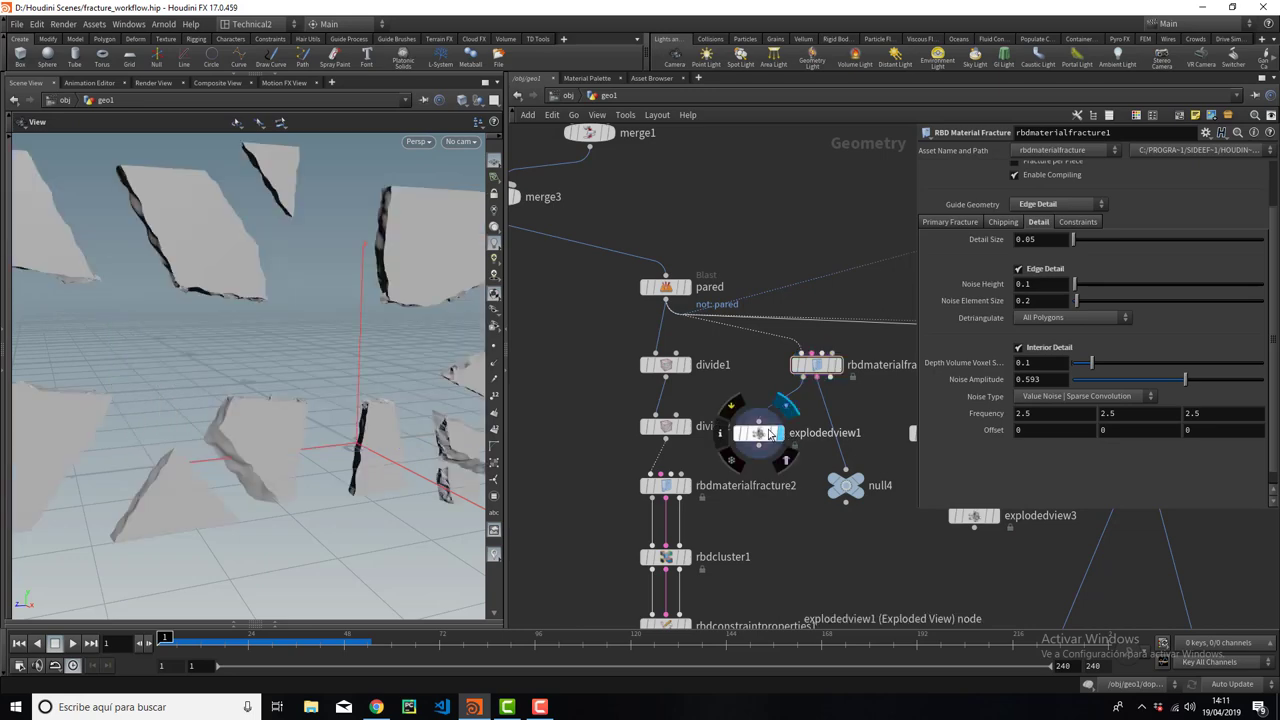
{"action": "mouse_move", "coordinate": [234, 320]}
{"action": "left_mouse_down"}
{"action": "mouse_move", "coordinate": [305, 309]}
{"action": "mouse_move", "coordinate": [266, 308]}
{"action": "mouse_move", "coordinate": [175, 222]}
{"action": "mouse_move", "coordinate": [211, 232]}
{"action": "mouse_move", "coordinate": [143, 243]}
{"action": "left_mouse_up"}
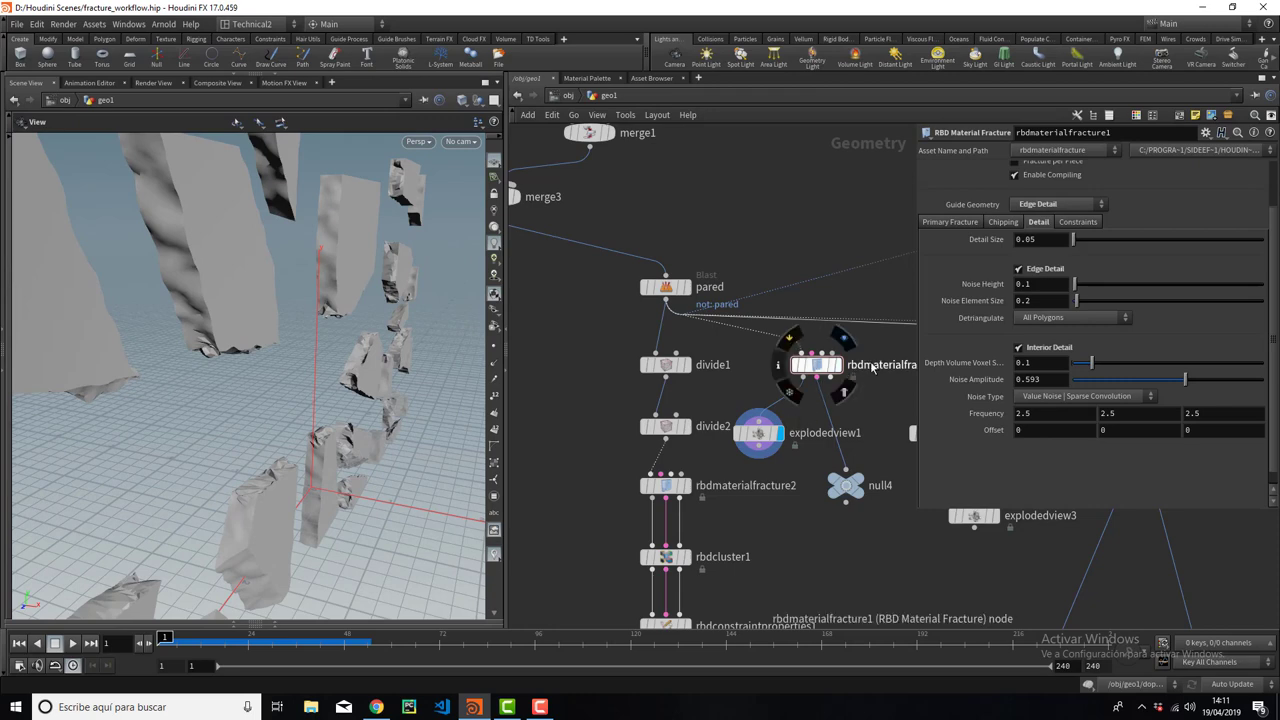
{"action": "left_click", "coordinate": [1058, 349]}
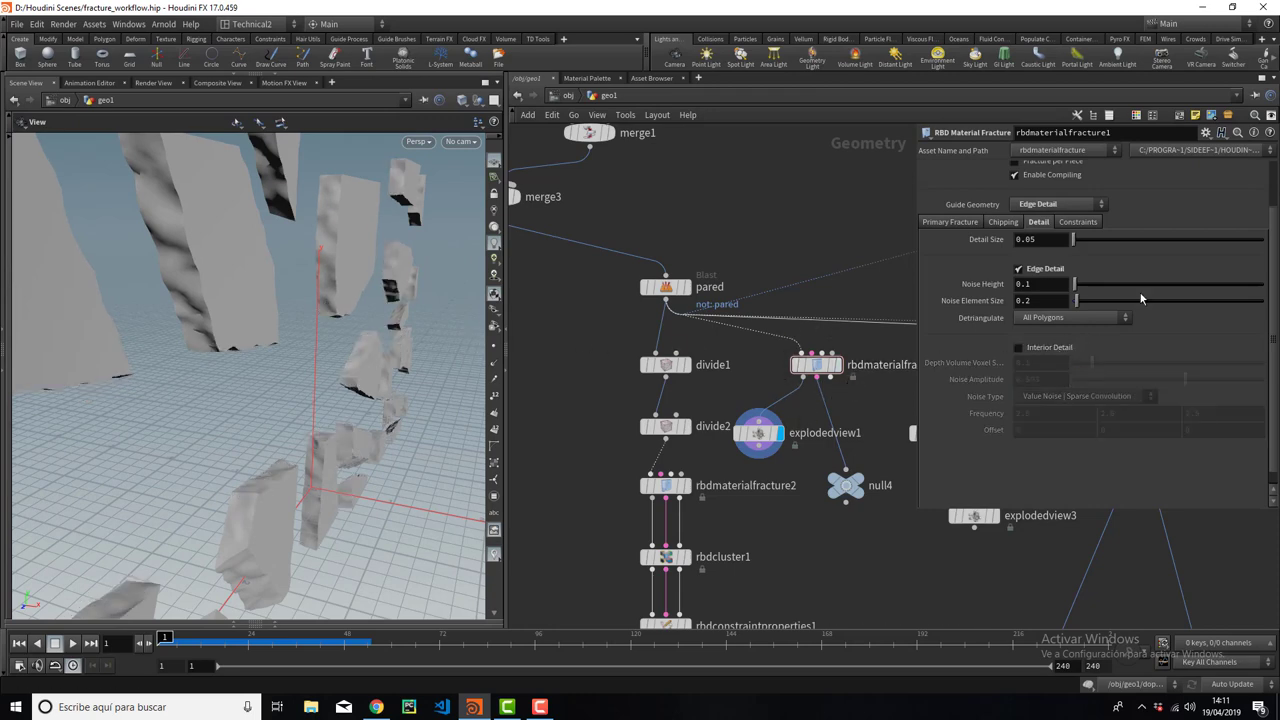
{"action": "left_click", "coordinate": [1039, 348]}
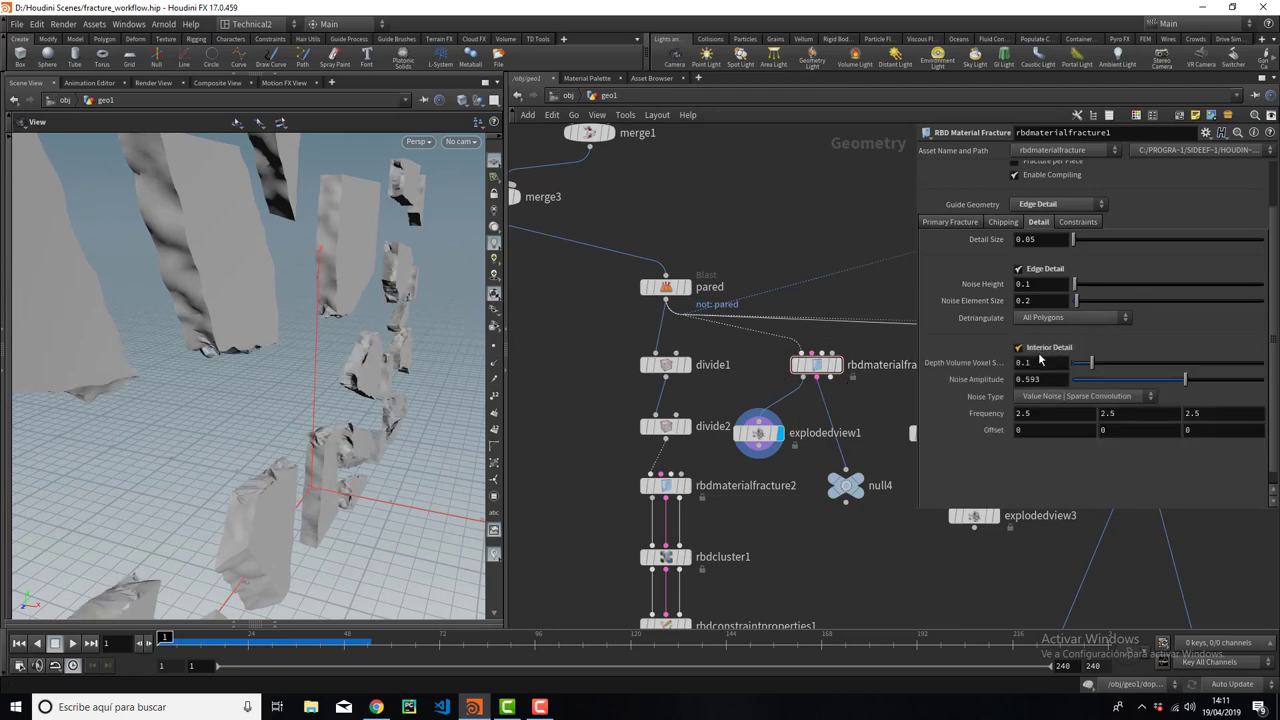
{"action": "mouse_move", "coordinate": [129, 476]}
{"action": "left_mouse_down", "text": "alt"}
{"action": "mouse_move", "coordinate": [351, 238]}
{"action": "mouse_move", "coordinate": [316, 236]}
{"action": "left_mouse_up", "text": "alt"}
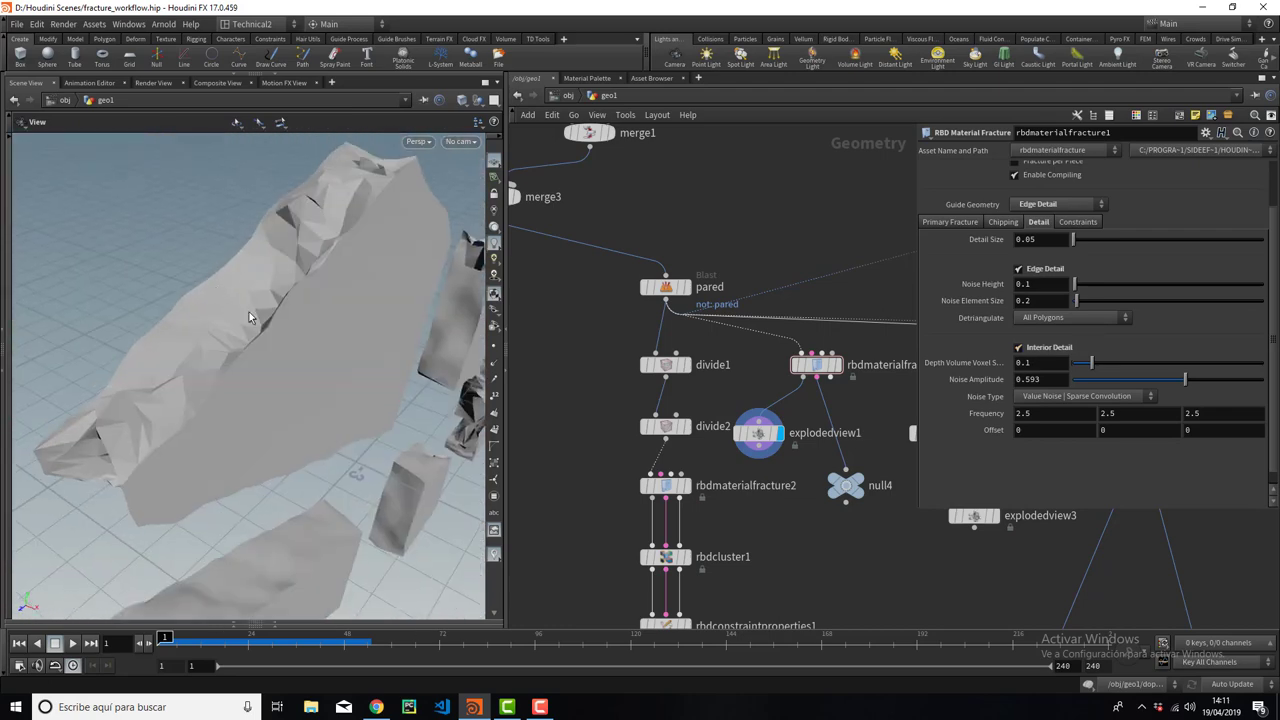
{"action": "left_click_drag", "start_coordinate": [250, 318], "coordinate": [285, 250], "text": "alt"}
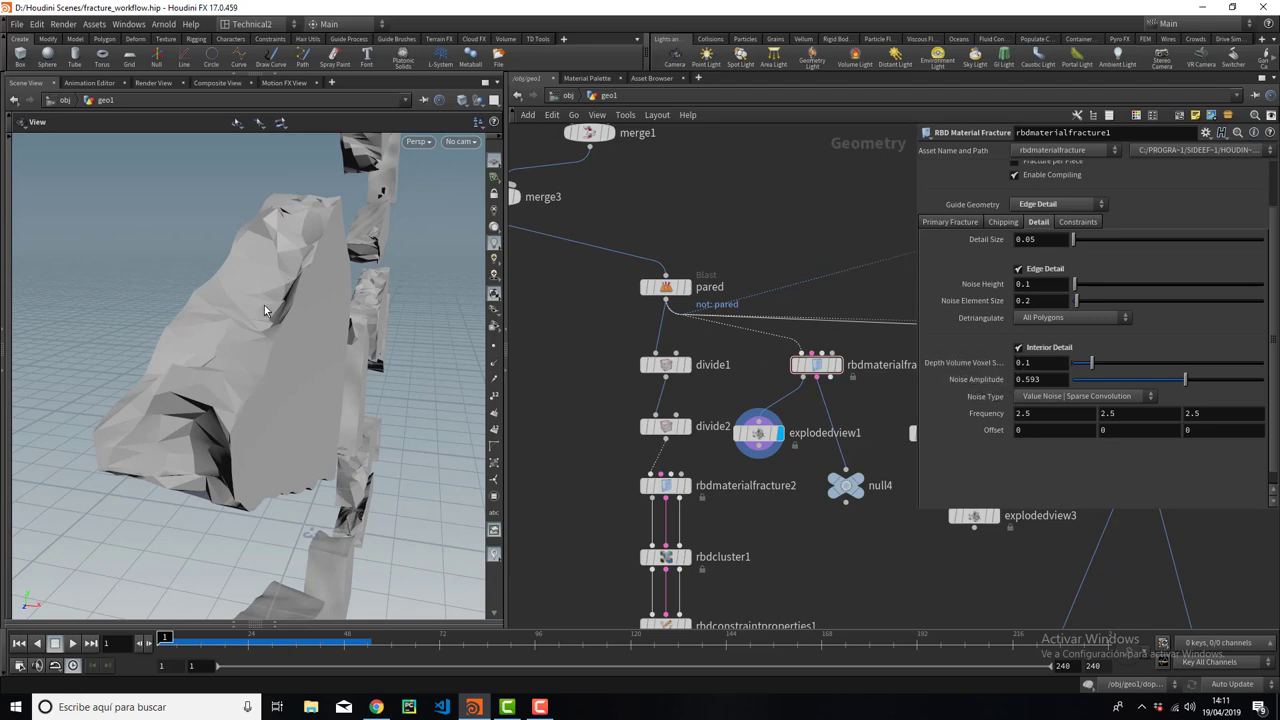
{"action": "left_click_drag", "start_coordinate": [264, 305], "coordinate": [306, 293], "text": "alt"}
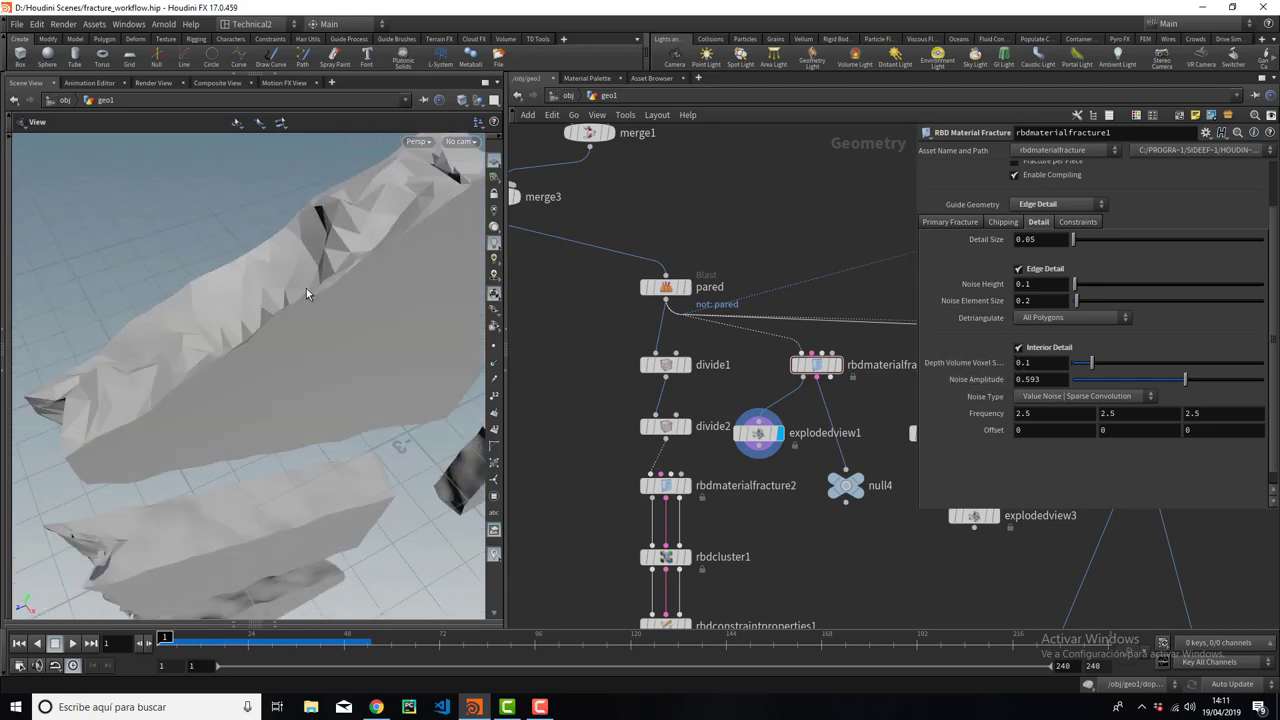
Compare the pieces with Interior Detail off, re-enable it, and nudge null4 left.
{"action": "left_click", "coordinate": [1064, 349]}
{"action": "left_click_drag", "start_coordinate": [331, 362], "coordinate": [63, 324], "text": "alt"}
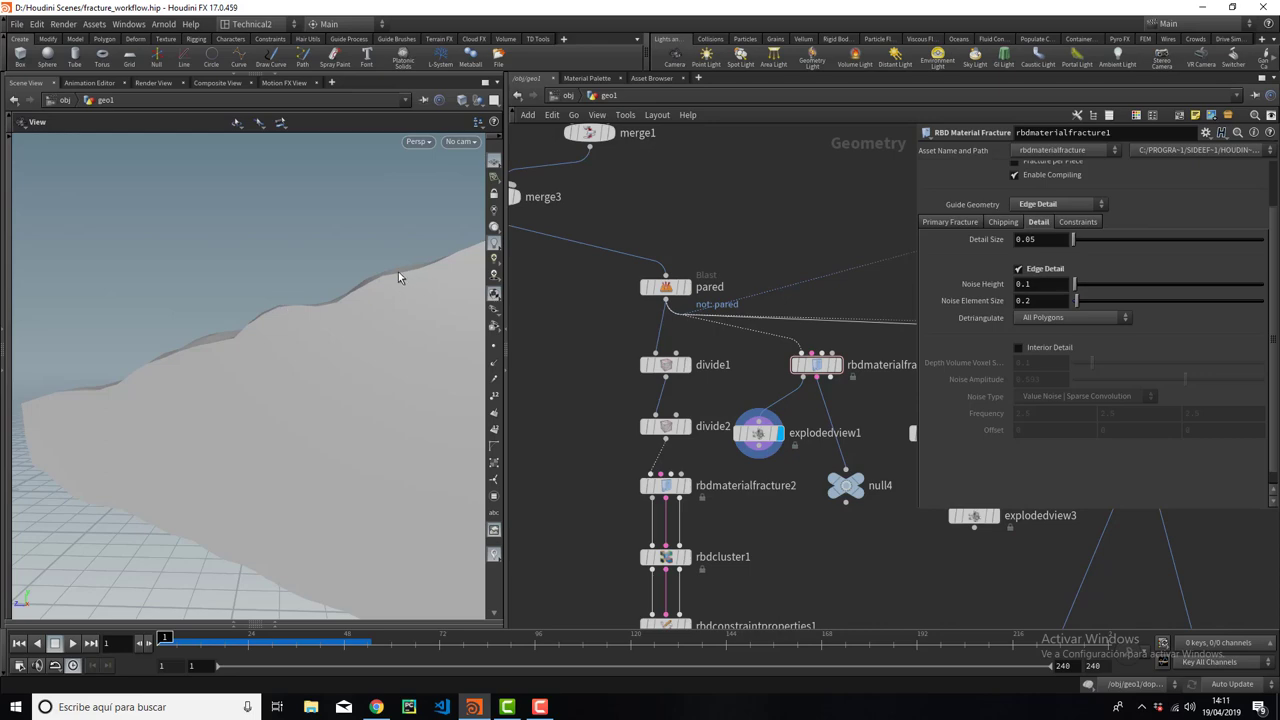
{"action": "scroll", "coordinate": [398, 272], "scroll_direction": "down", "scroll_amount": 5}
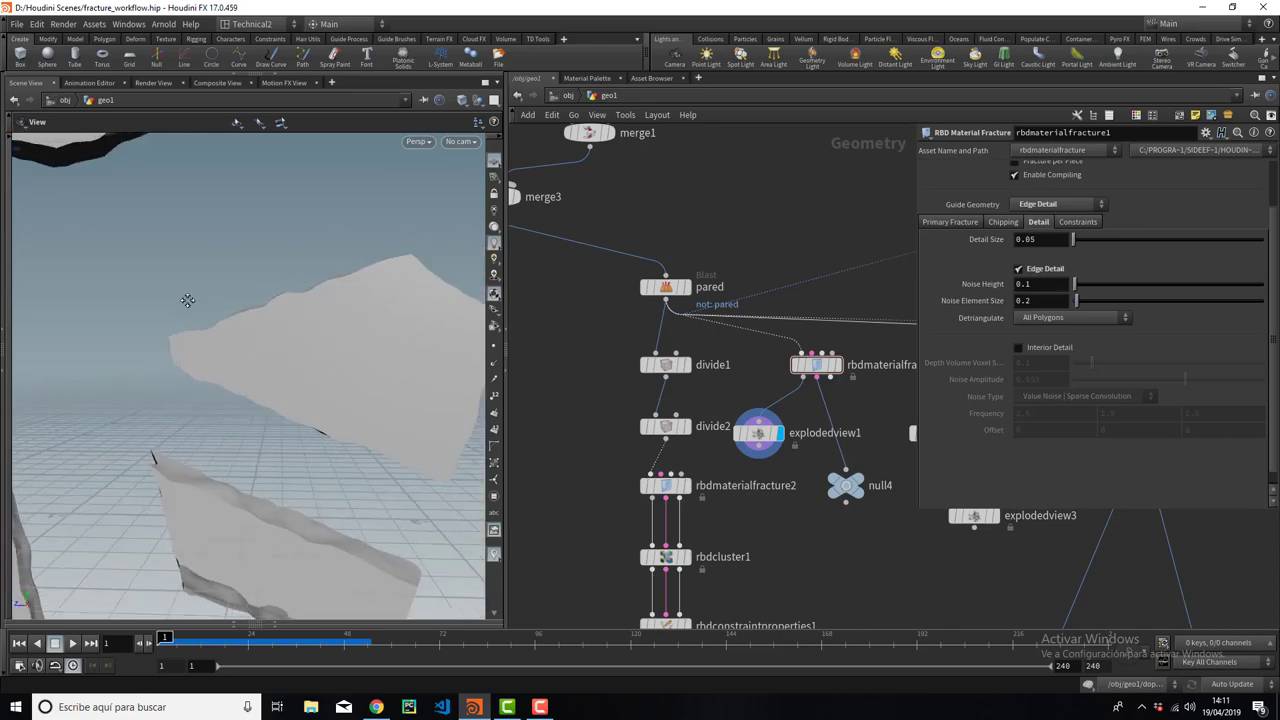
{"action": "left_click", "coordinate": [1040, 352]}
{"action": "mouse_move", "coordinate": [266, 389]}
{"action": "left_mouse_down"}
{"action": "mouse_move", "coordinate": [214, 309]}
{"action": "mouse_move", "coordinate": [380, 241]}
{"action": "mouse_move", "coordinate": [337, 243]}
{"action": "left_mouse_up"}
{"action": "mouse_move", "coordinate": [458, 313]}
{"action": "left_mouse_down"}
{"action": "mouse_move", "coordinate": [335, 308]}
{"action": "mouse_move", "coordinate": [433, 307]}
{"action": "mouse_move", "coordinate": [221, 334]}
{"action": "mouse_move", "coordinate": [280, 338]}
{"action": "mouse_move", "coordinate": [307, 310]}
{"action": "mouse_move", "coordinate": [330, 330]}
{"action": "mouse_move", "coordinate": [534, 345]}
{"action": "left_mouse_up"}
{"action": "left_click_drag", "start_coordinate": [232, 316], "coordinate": [507, 345]}
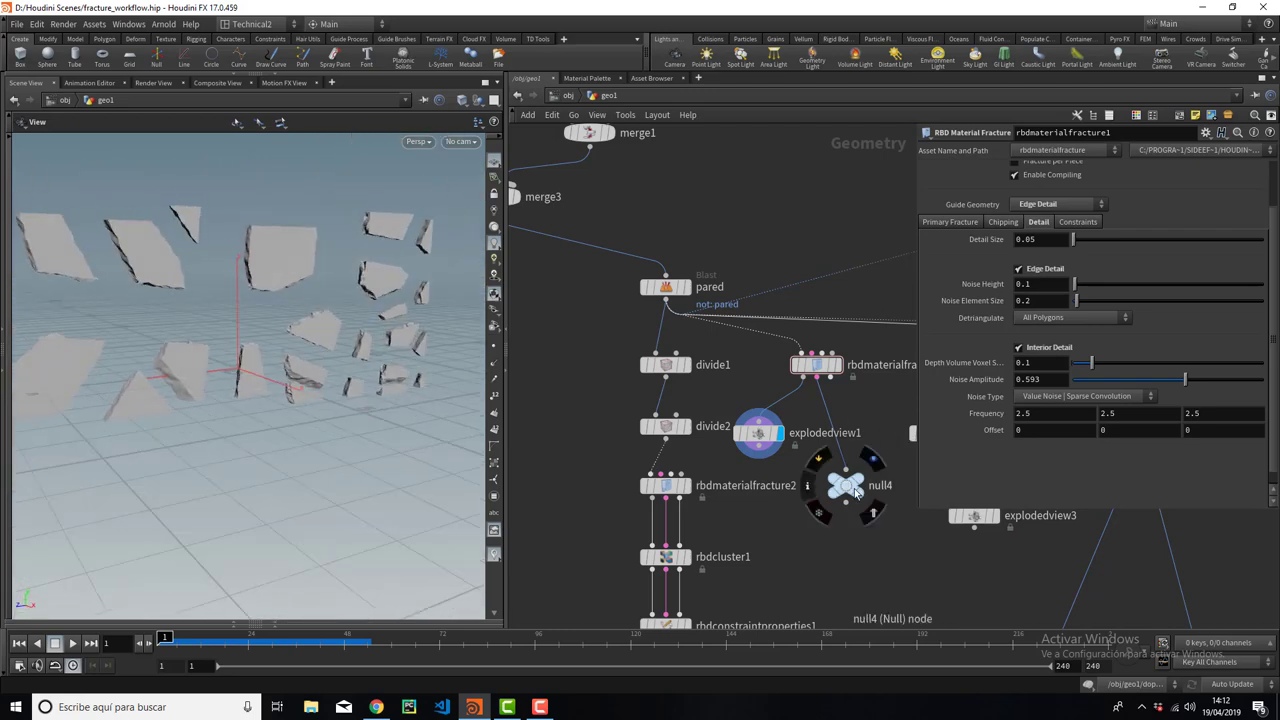
{"action": "left_click_drag", "start_coordinate": [846, 485], "coordinate": [828, 485]}
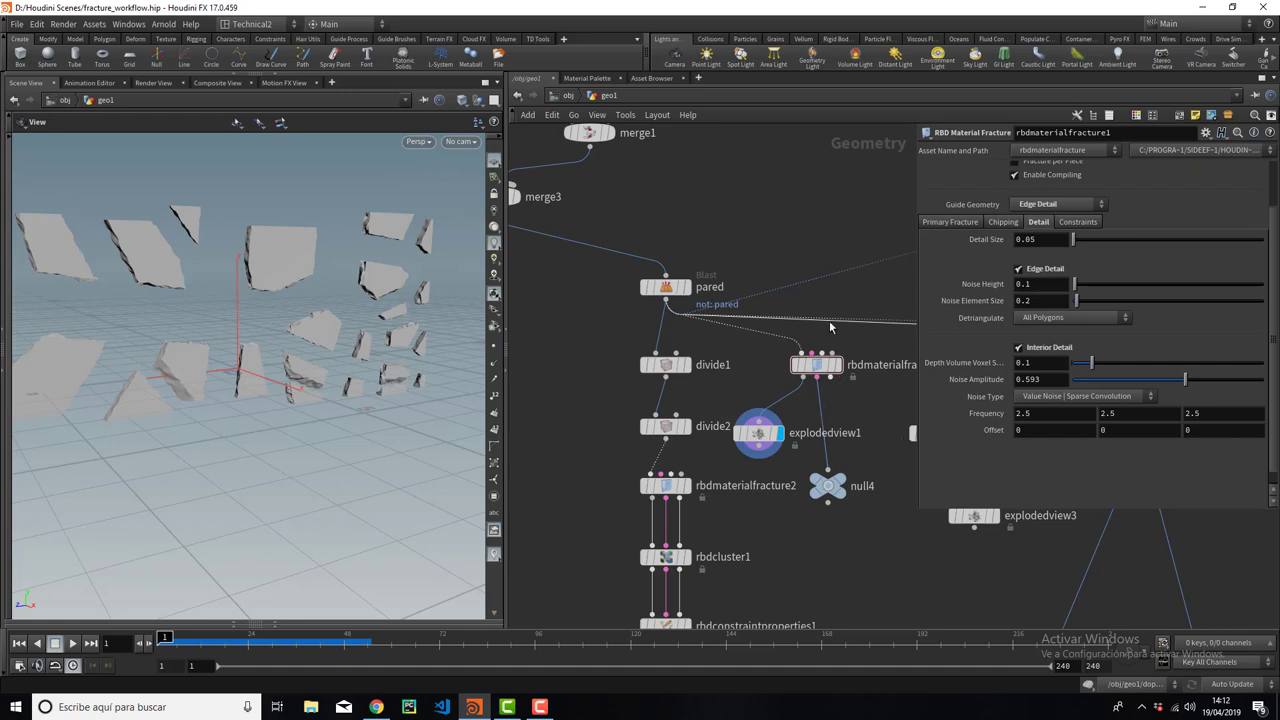
Select explodedview1 and look down more closely at the exploded pieces.
{"action": "left_click", "coordinate": [750, 435]}
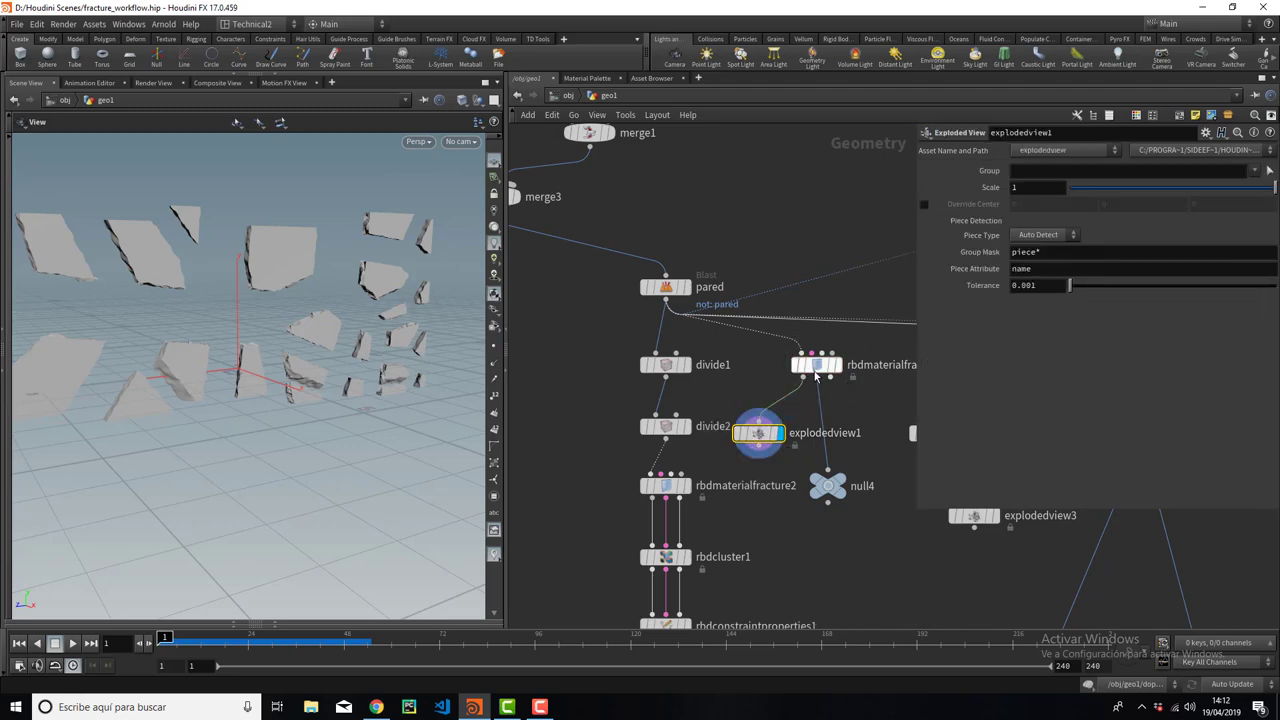
{"action": "scroll", "coordinate": [457, 303], "scroll_direction": "up", "scroll_amount": 3}
{"action": "left_click_drag", "start_coordinate": [457, 303], "coordinate": [353, 321]}
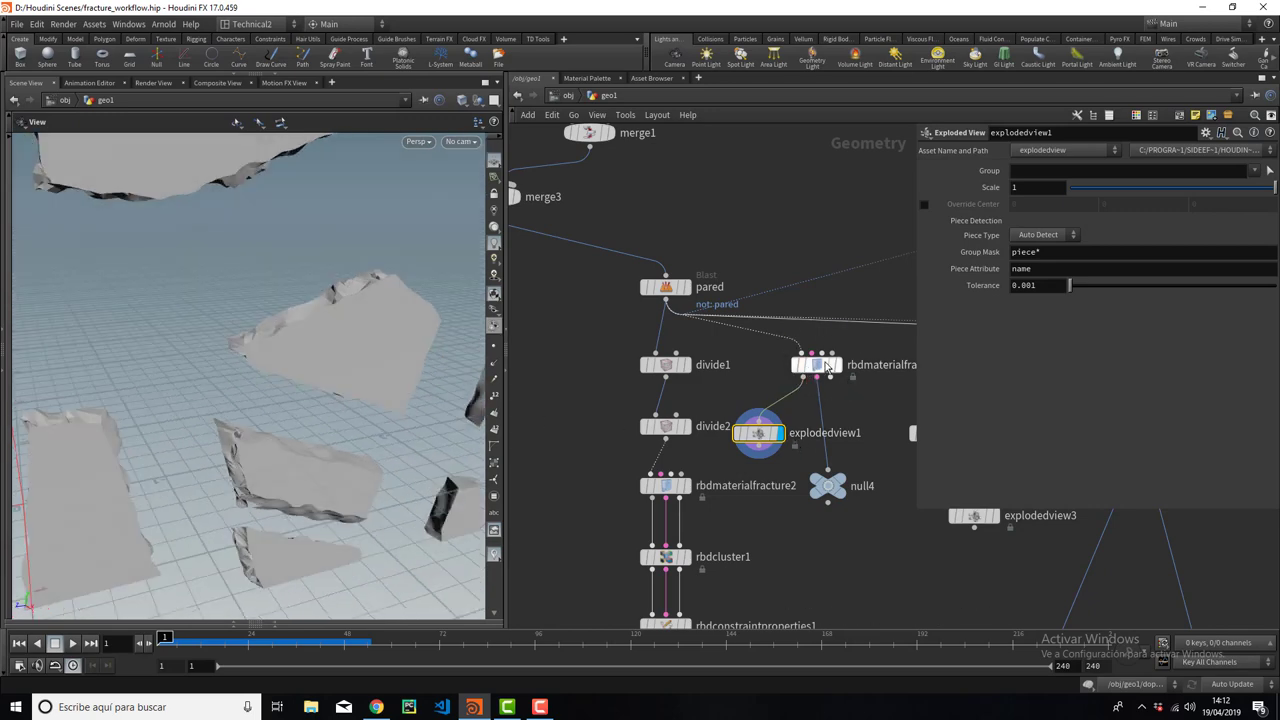
Display null4's wireframe and review rbdmaterialfracture1's Glue constraints: Primary Strength 1, Variance 0.8.
{"action": "left_click", "coordinate": [855, 460]}
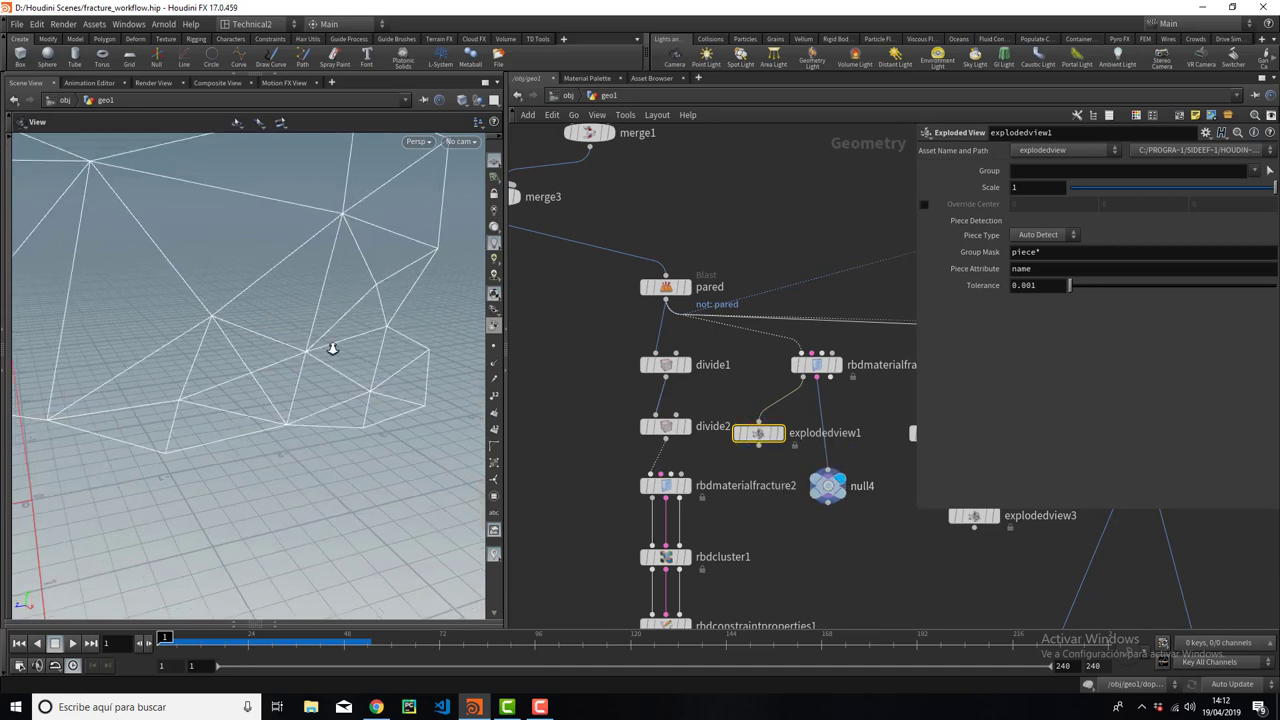
{"action": "left_click", "coordinate": [832, 374]}
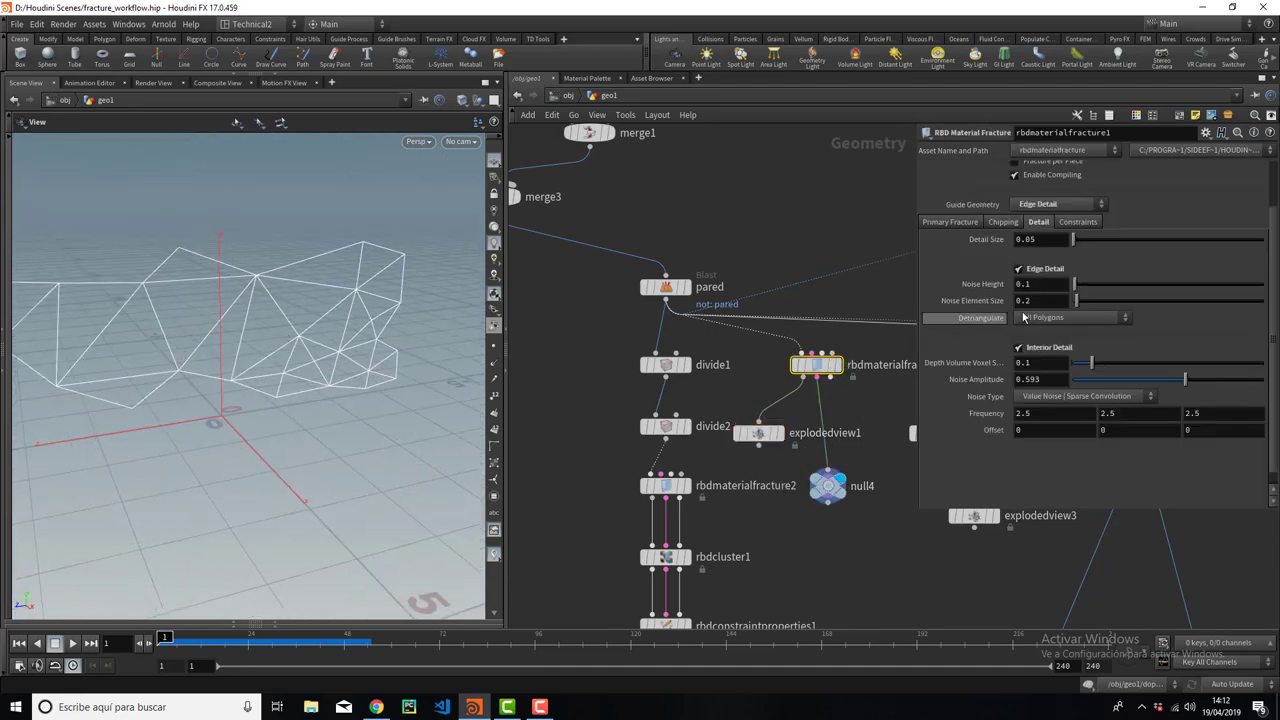
{"action": "left_click", "coordinate": [1092, 223]}
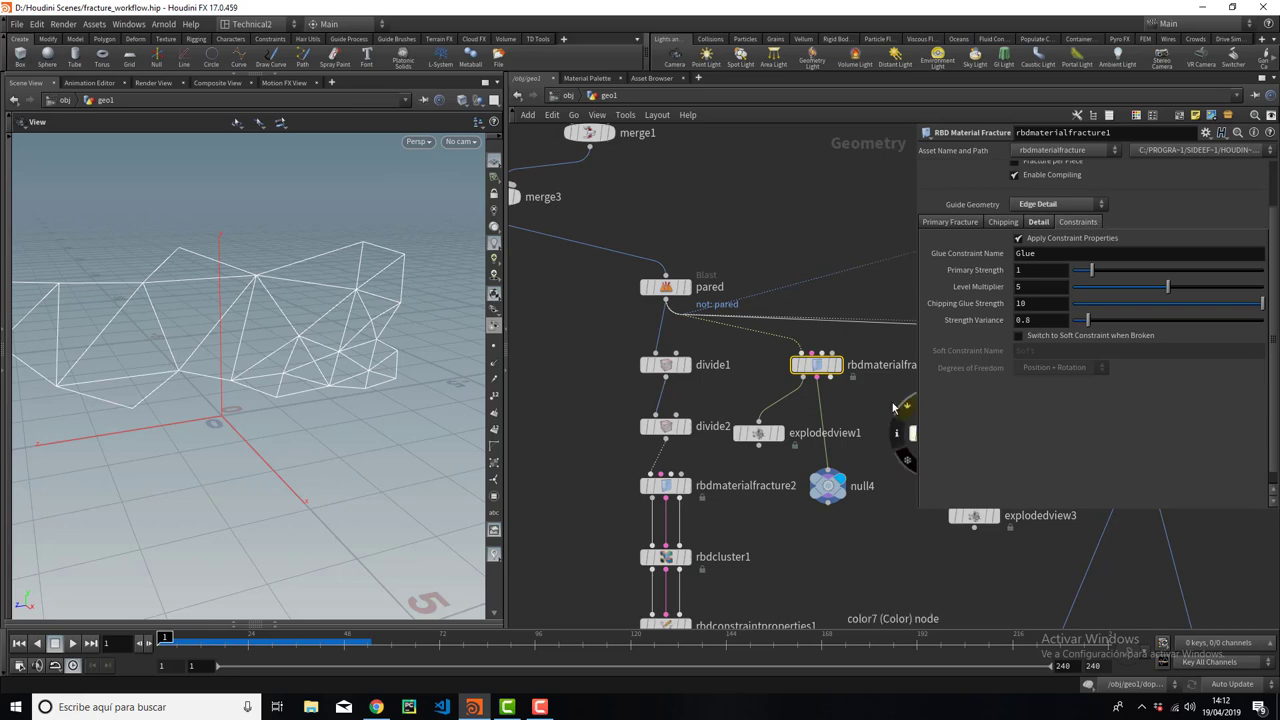
{"action": "middle_click_drag", "start_coordinate": [835, 391], "coordinate": [730, 390]}
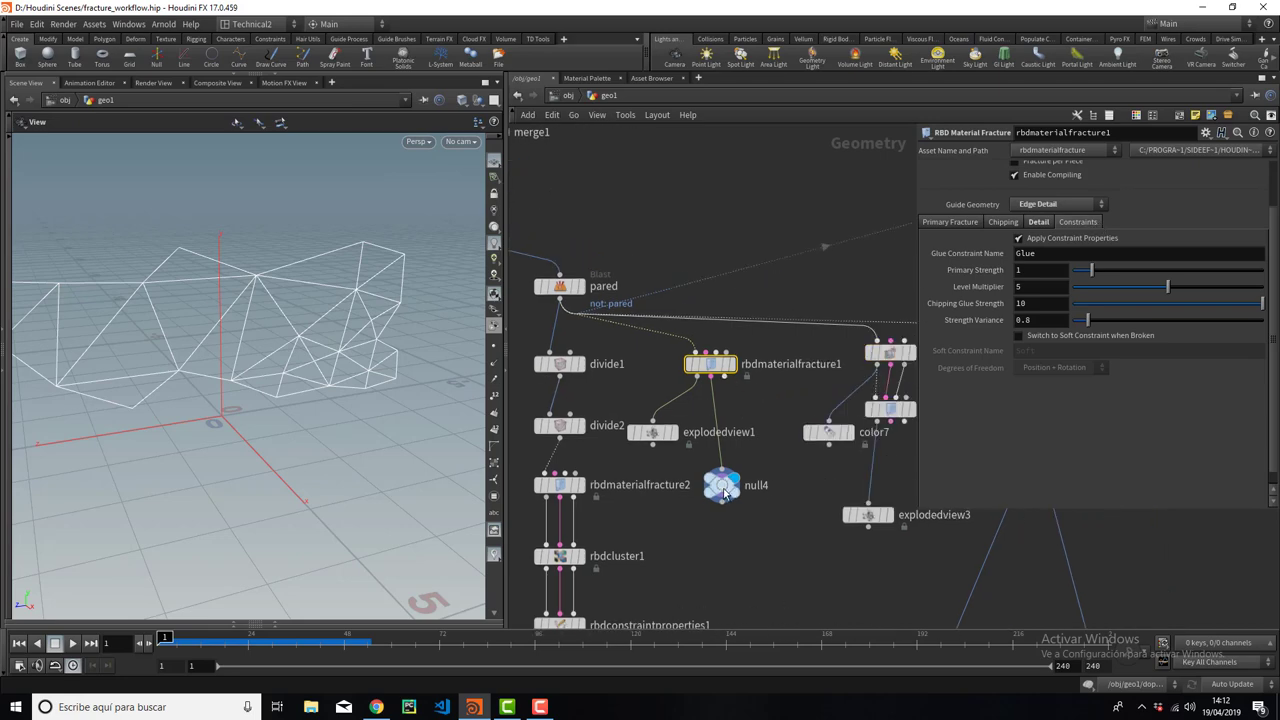
Add a Null node, null5, fed by rbdmaterialfracture1 and display it.
{"action": "left_click_drag", "start_coordinate": [722, 482], "coordinate": [703, 504]}
{"action": "key", "text": "Tab"}
{"action": "type", "text": "nu"}
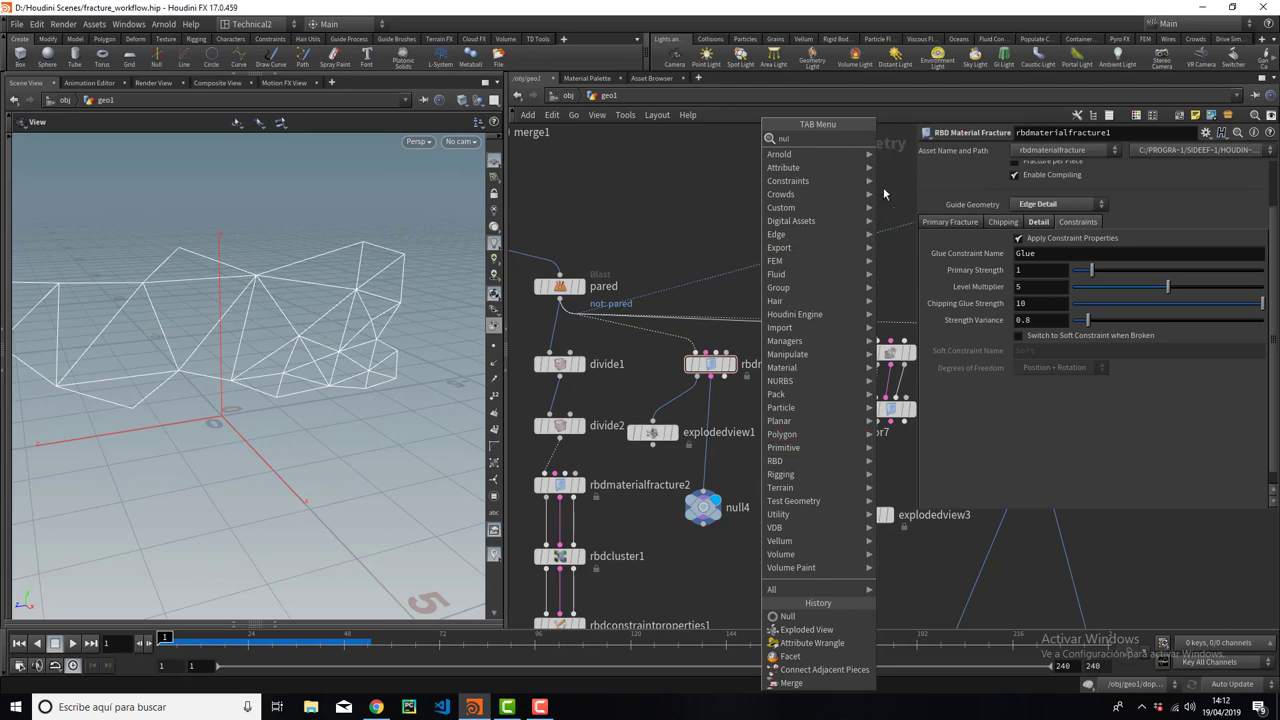
{"action": "type", "text": "p"}
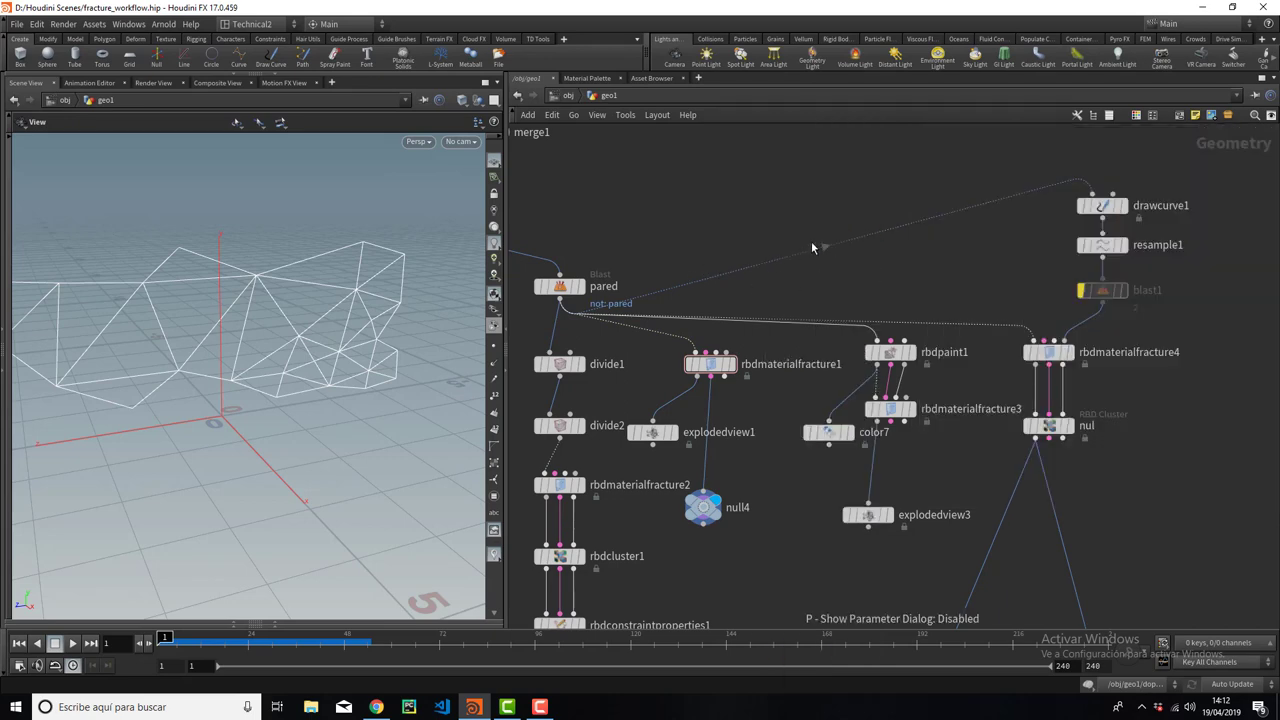
{"action": "key", "text": "Tab"}
{"action": "type", "text": "nul"}
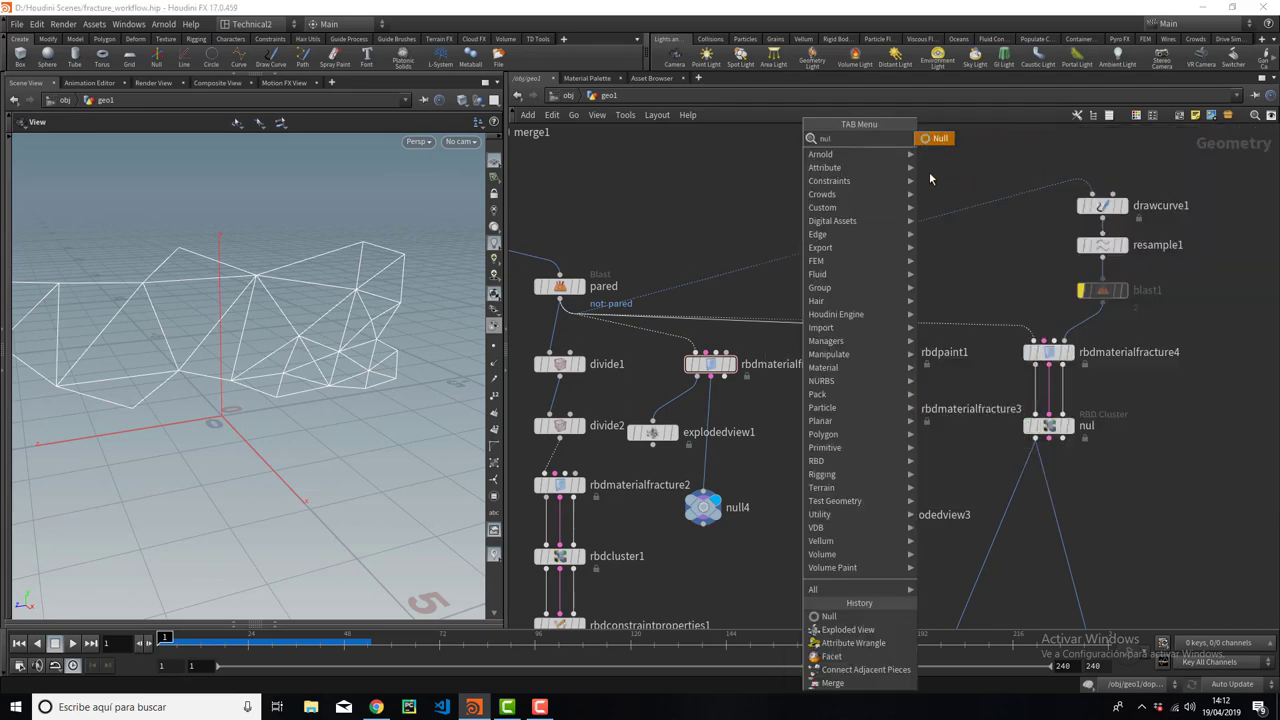
{"action": "key", "text": "Return"}
{"action": "left_click", "coordinate": [750, 472]}
{"action": "left_click", "coordinate": [752, 458]}
{"action": "left_click", "coordinate": [752, 458]}
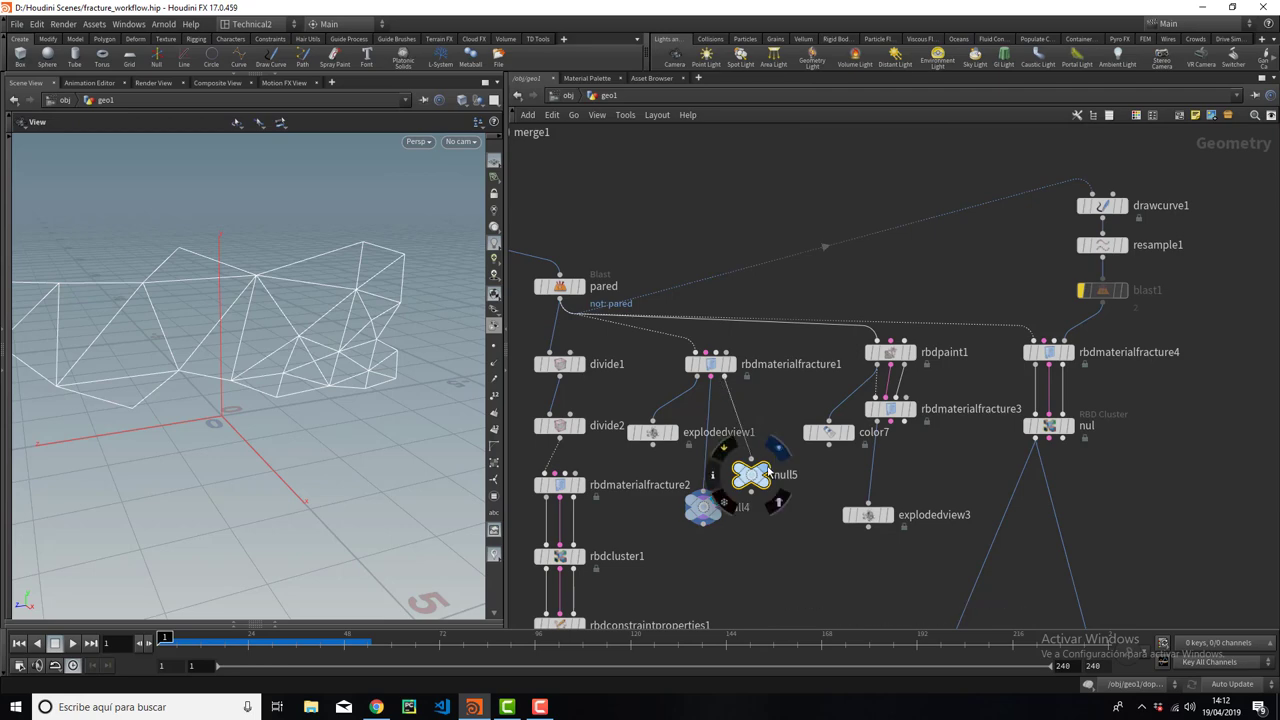
{"action": "left_click", "coordinate": [784, 475]}
Move explodedview1 below null5, wire null5 into it and display the exploded pieces.
{"action": "left_click_drag", "start_coordinate": [757, 472], "coordinate": [775, 469]}
{"action": "mouse_move", "coordinate": [652, 432]}
{"action": "left_mouse_down"}
{"action": "mouse_move", "coordinate": [641, 485]}
{"action": "mouse_move", "coordinate": [784, 556]}
{"action": "left_mouse_up"}
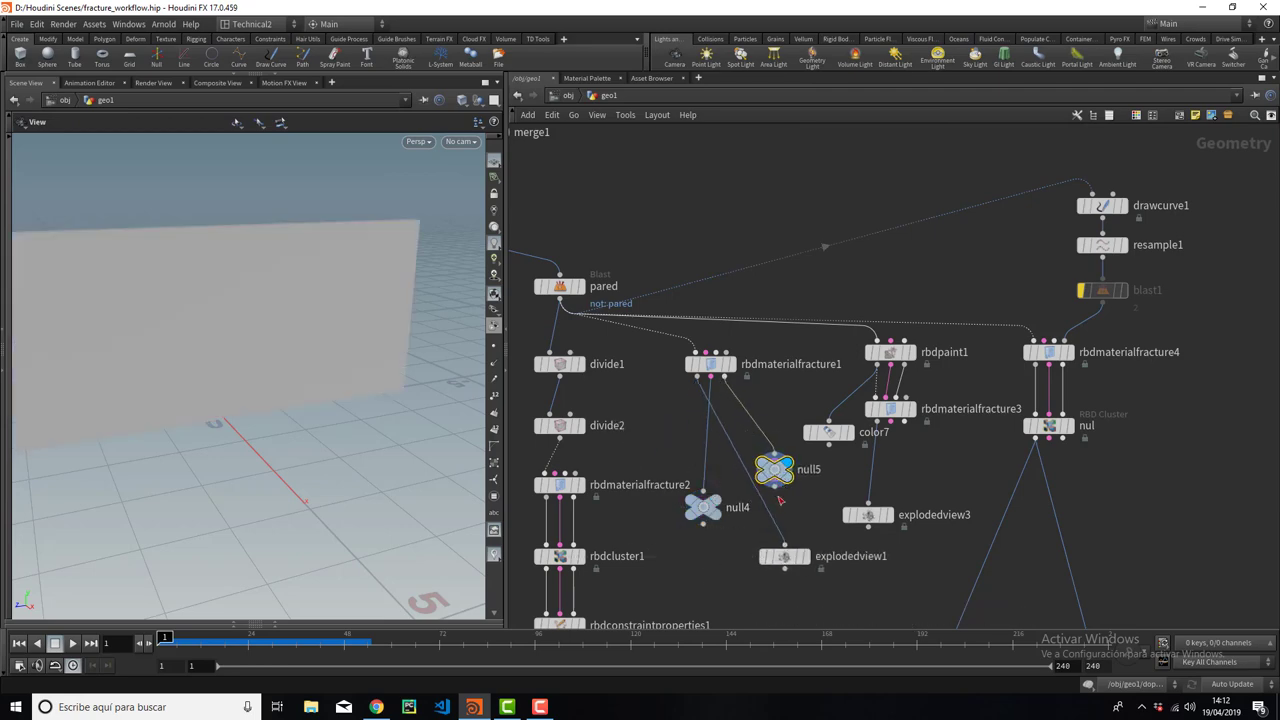
{"action": "left_click", "coordinate": [775, 486]}
{"action": "left_click", "coordinate": [784, 542]}
{"action": "left_click", "coordinate": [806, 556]}
Tumble around the exploded pieces and start a wire from rbdmaterialfracture1's Geometry output.
{"action": "scroll", "coordinate": [181, 381], "scroll_direction": "down", "scroll_amount": 3}
{"action": "left_click_drag", "start_coordinate": [181, 381], "coordinate": [379, 318]}
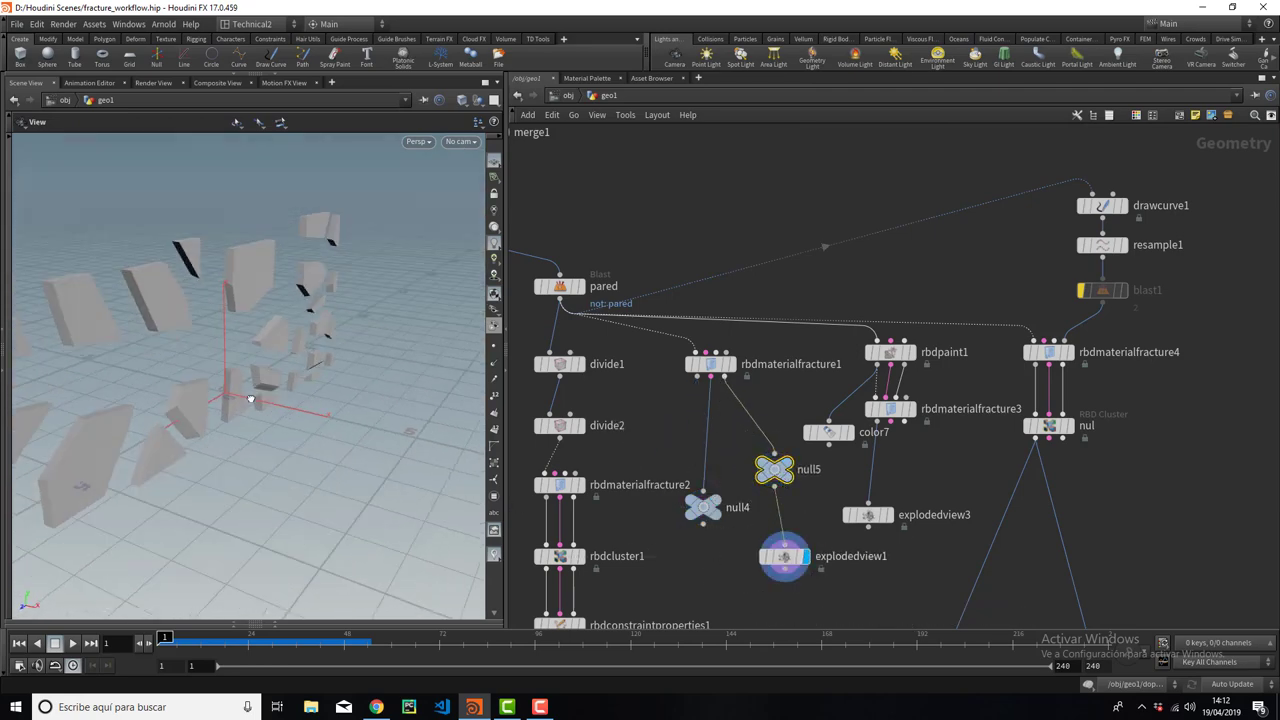
{"action": "right_click_drag", "start_coordinate": [258, 349], "coordinate": [357, 368]}
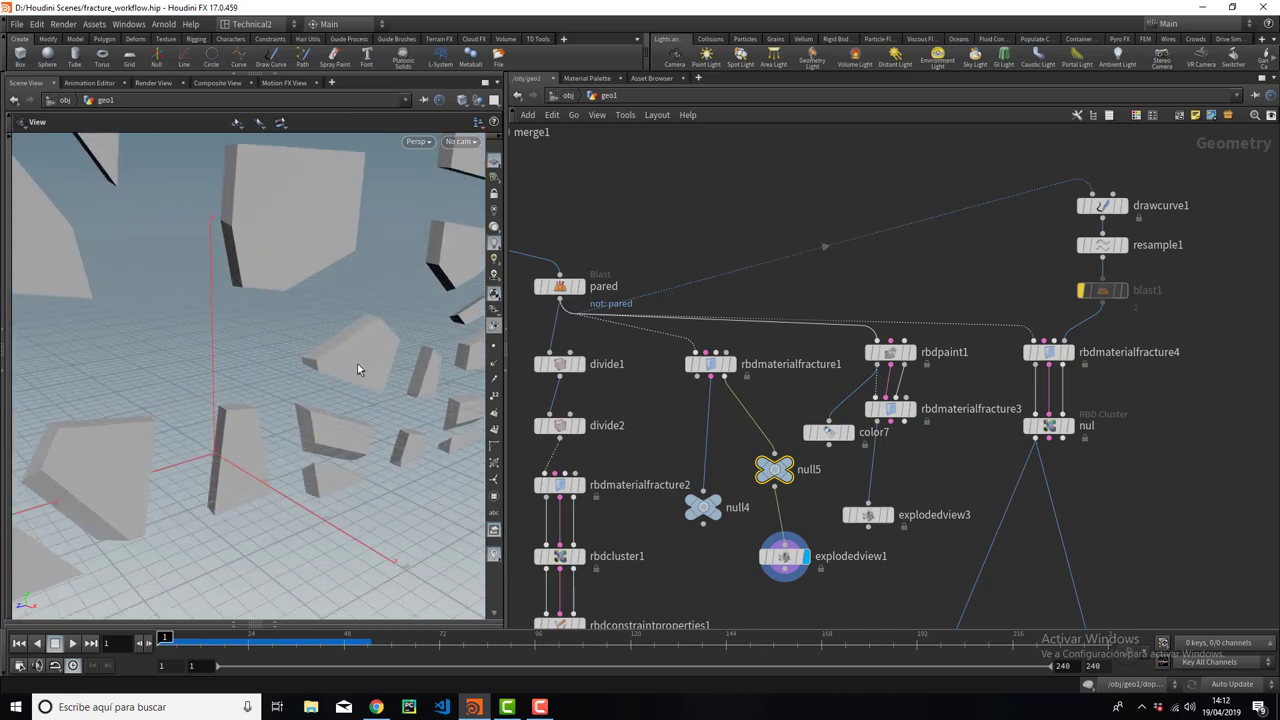
{"action": "scroll", "coordinate": [280, 357], "scroll_direction": "down", "scroll_amount": 3}
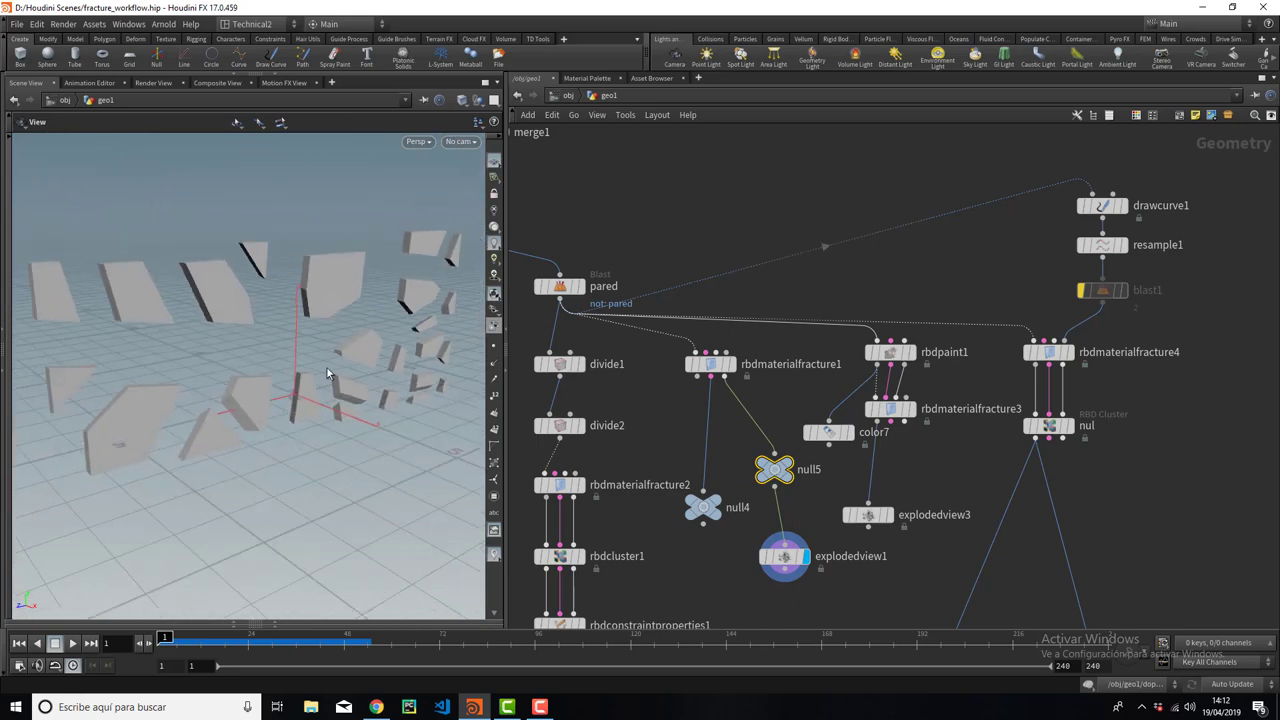
{"action": "mouse_move", "coordinate": [331, 377]}
{"action": "left_mouse_down"}
{"action": "mouse_move", "coordinate": [280, 443]}
{"action": "mouse_move", "coordinate": [255, 450]}
{"action": "mouse_move", "coordinate": [357, 385]}
{"action": "left_mouse_up"}
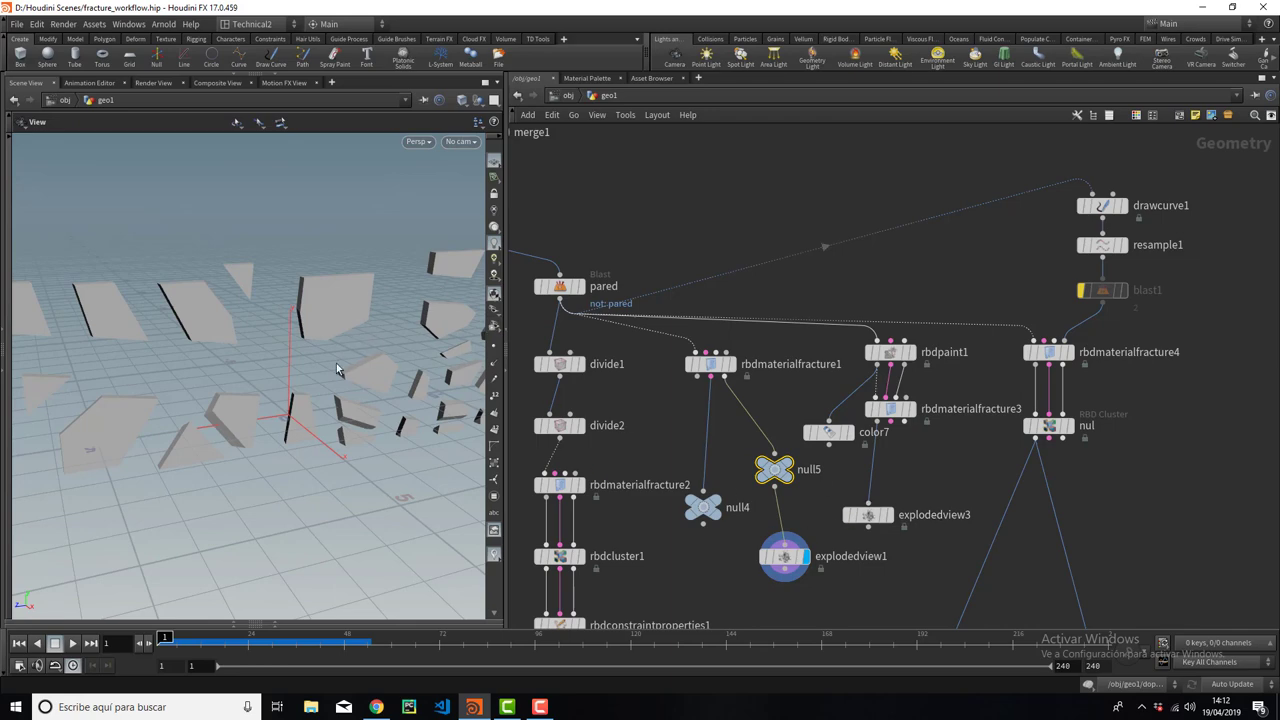
{"action": "scroll", "coordinate": [337, 368], "scroll_direction": "down", "scroll_amount": 2}
{"action": "scroll", "coordinate": [337, 360], "scroll_direction": "down", "scroll_amount": 2}
{"action": "scroll", "coordinate": [337, 360], "scroll_direction": "down", "scroll_amount": 2}
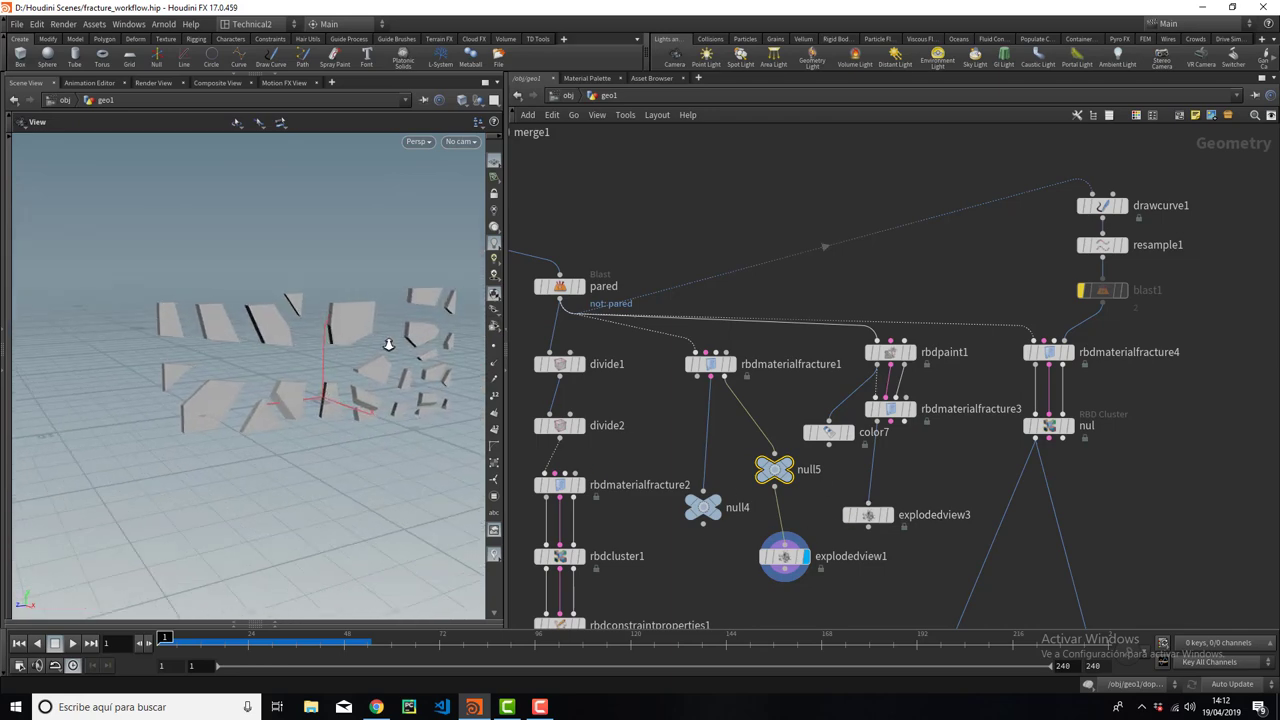
{"action": "scroll", "coordinate": [388, 345], "scroll_direction": "up", "scroll_amount": 3}
{"action": "scroll", "coordinate": [289, 360], "scroll_direction": "up", "scroll_amount": 3}
{"action": "left_click", "coordinate": [709, 376]}
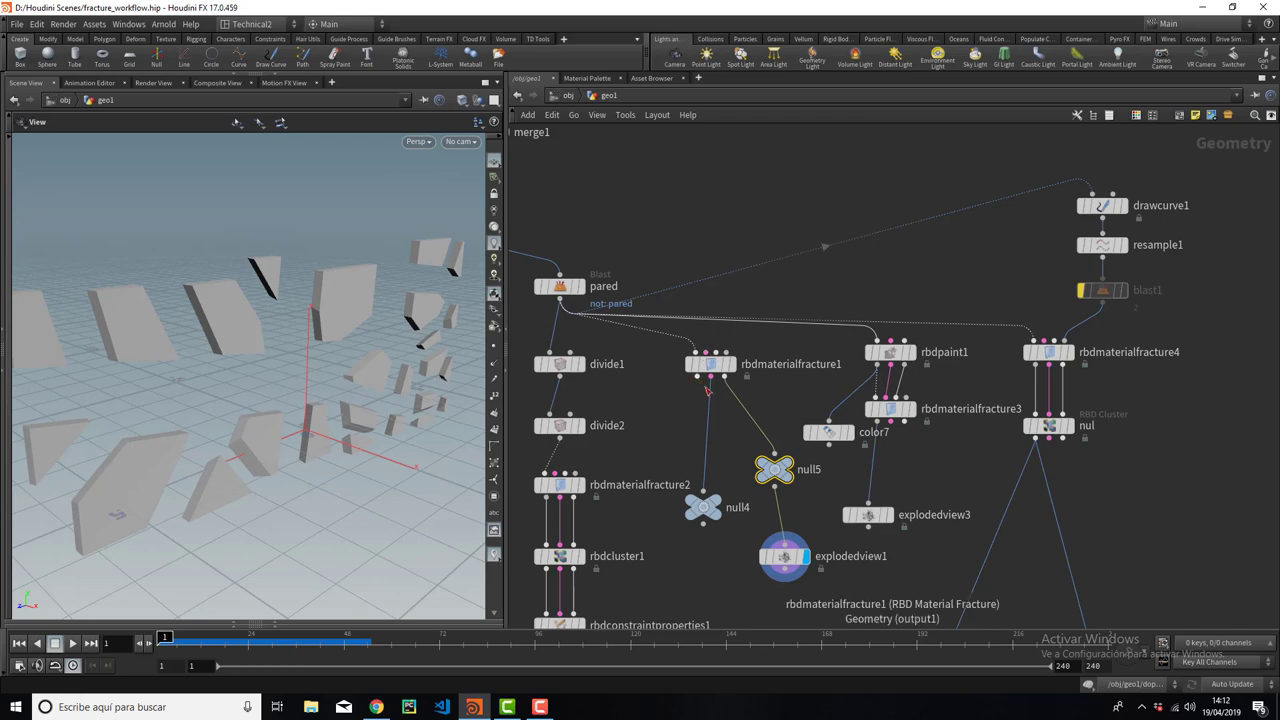
Connect rbdmaterialfracture1's Geometry output into null5 and display explodedview1 beneath it.
{"action": "left_click_drag", "start_coordinate": [770, 455], "coordinate": [655, 445]}
{"action": "left_click", "coordinate": [676, 457]}
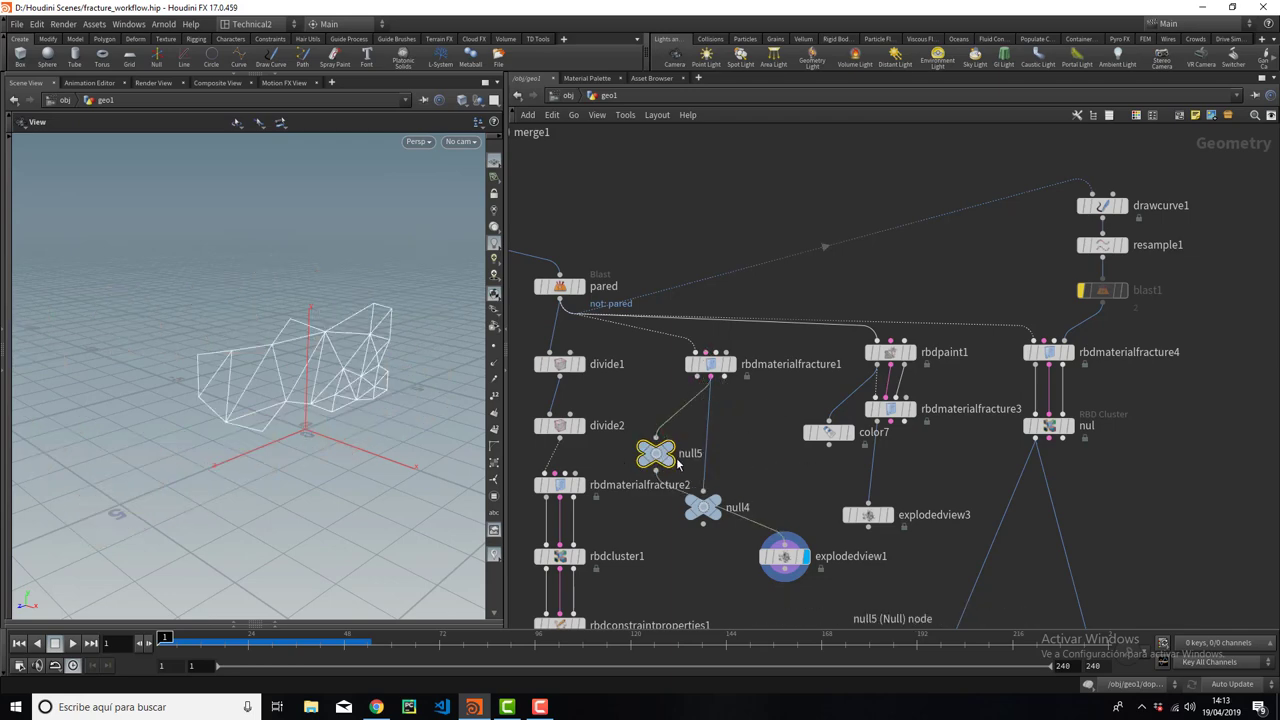
{"action": "left_click", "coordinate": [662, 434]}
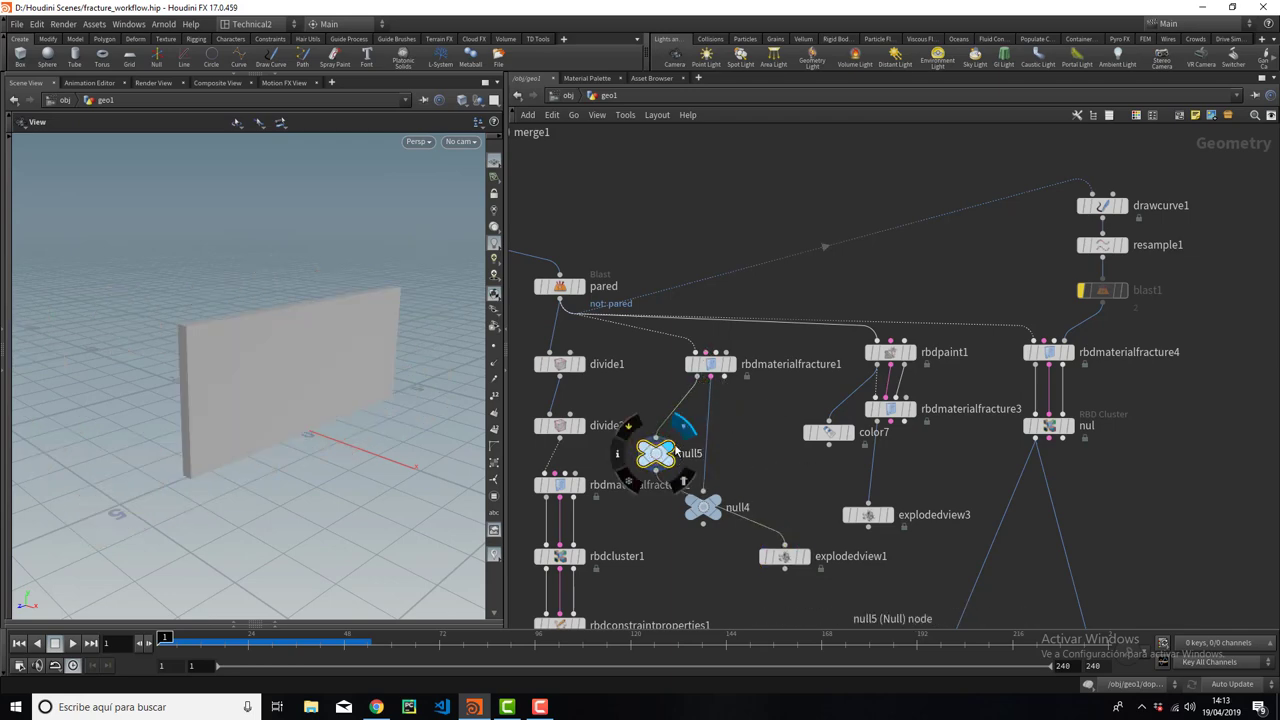
{"action": "left_click_drag", "start_coordinate": [785, 556], "coordinate": [630, 535]}
{"action": "left_click", "coordinate": [648, 533]}
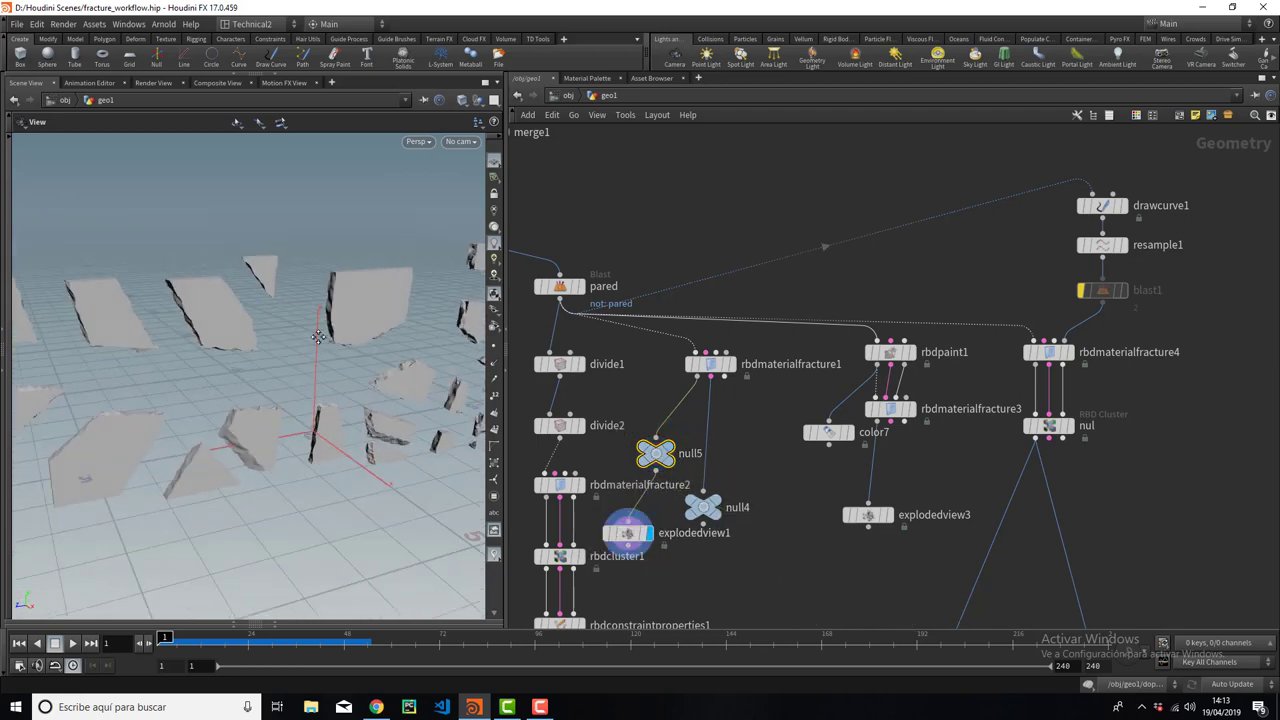
Inspect the rough-edged pieces and tidy the positions of null5, null4 and explodedview1.
{"action": "mouse_move", "coordinate": [318, 337]}
{"action": "left_mouse_down"}
{"action": "mouse_move", "coordinate": [457, 300]}
{"action": "mouse_move", "coordinate": [294, 374]}
{"action": "mouse_move", "coordinate": [357, 324]}
{"action": "mouse_move", "coordinate": [286, 380]}
{"action": "mouse_move", "coordinate": [206, 354]}
{"action": "mouse_move", "coordinate": [430, 360]}
{"action": "mouse_move", "coordinate": [271, 351]}
{"action": "mouse_move", "coordinate": [289, 363]}
{"action": "mouse_move", "coordinate": [425, 280]}
{"action": "left_mouse_up"}
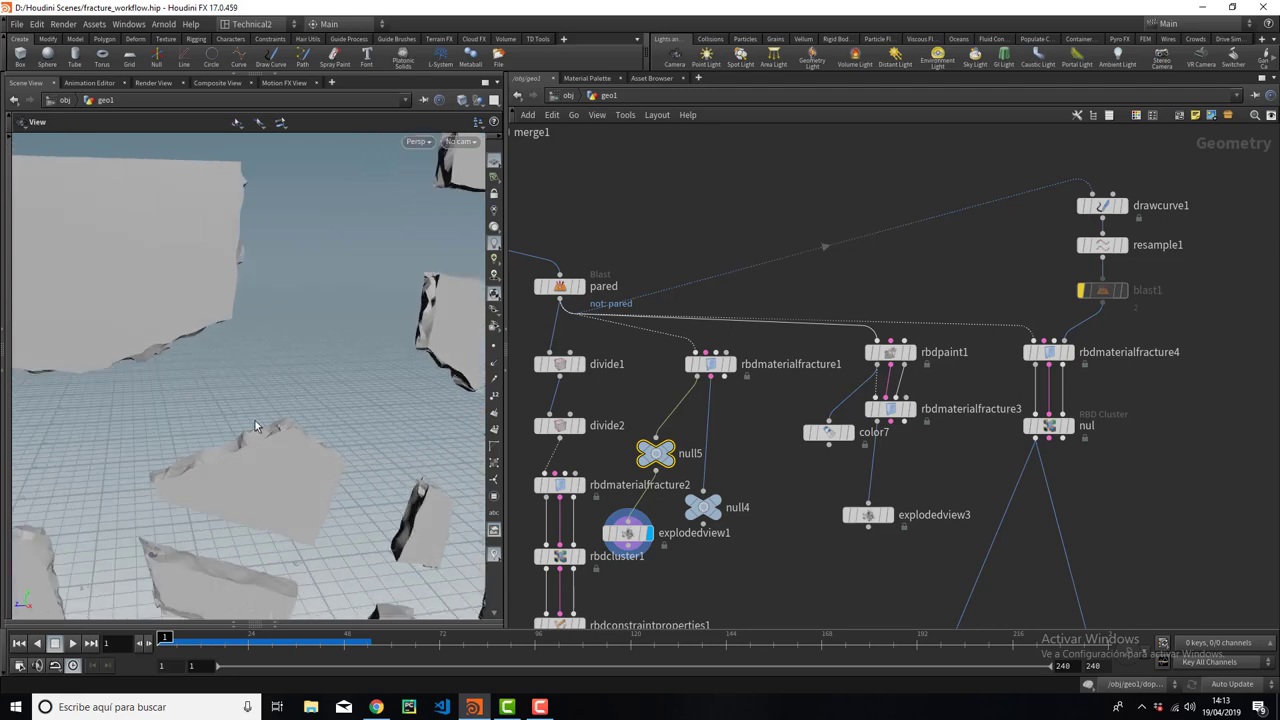
{"action": "mouse_move", "coordinate": [282, 412]}
{"action": "left_mouse_down"}
{"action": "mouse_move", "coordinate": [280, 374]}
{"action": "mouse_move", "coordinate": [363, 363]}
{"action": "mouse_move", "coordinate": [327, 398]}
{"action": "mouse_move", "coordinate": [278, 408]}
{"action": "left_mouse_up"}
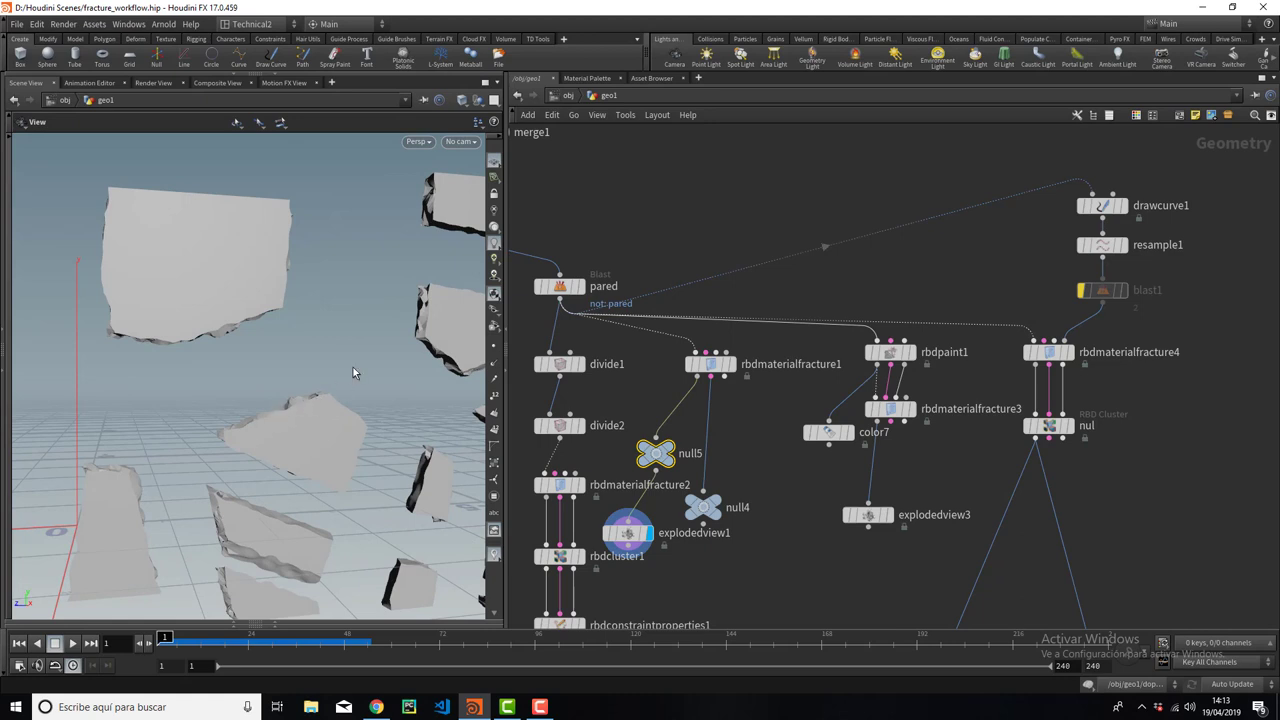
{"action": "mouse_move", "coordinate": [343, 397]}
{"action": "left_mouse_down"}
{"action": "mouse_move", "coordinate": [286, 363]}
{"action": "mouse_move", "coordinate": [535, 399]}
{"action": "left_mouse_up"}
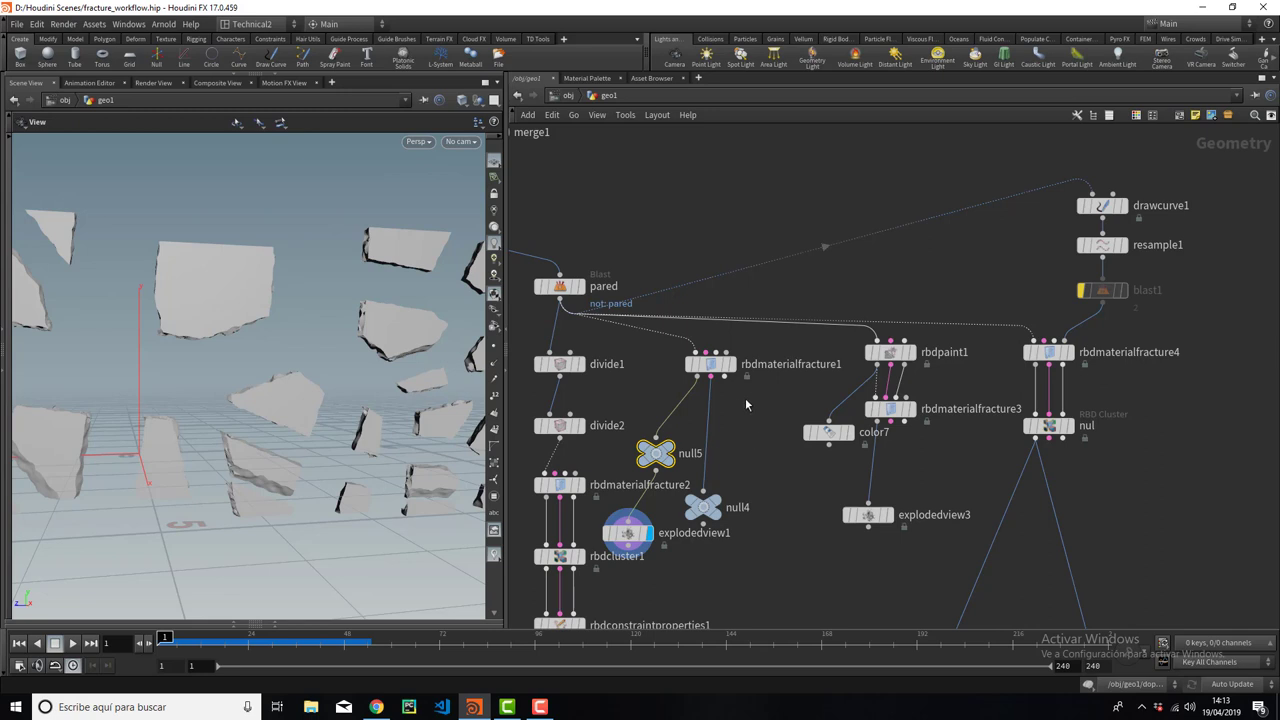
{"action": "left_click_drag", "start_coordinate": [656, 468], "coordinate": [666, 441]}
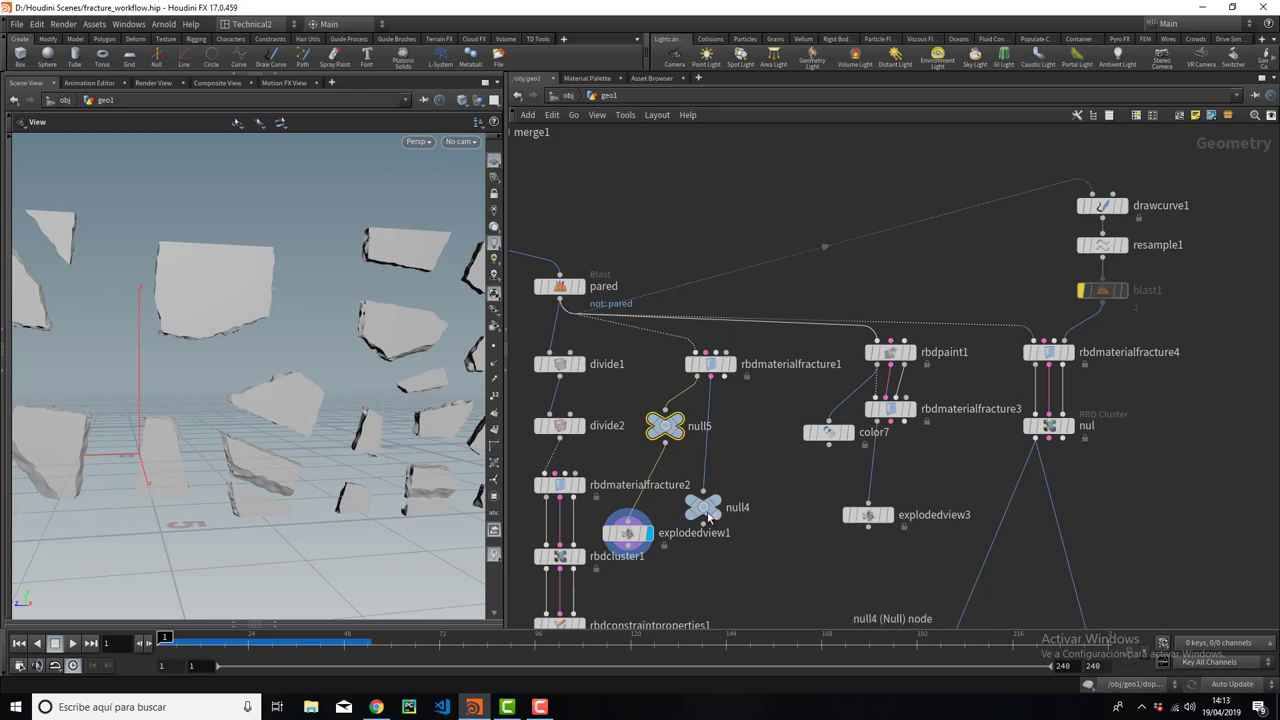
{"action": "left_click_drag", "start_coordinate": [709, 514], "coordinate": [739, 514]}
{"action": "left_click_drag", "start_coordinate": [630, 533], "coordinate": [644, 515]}
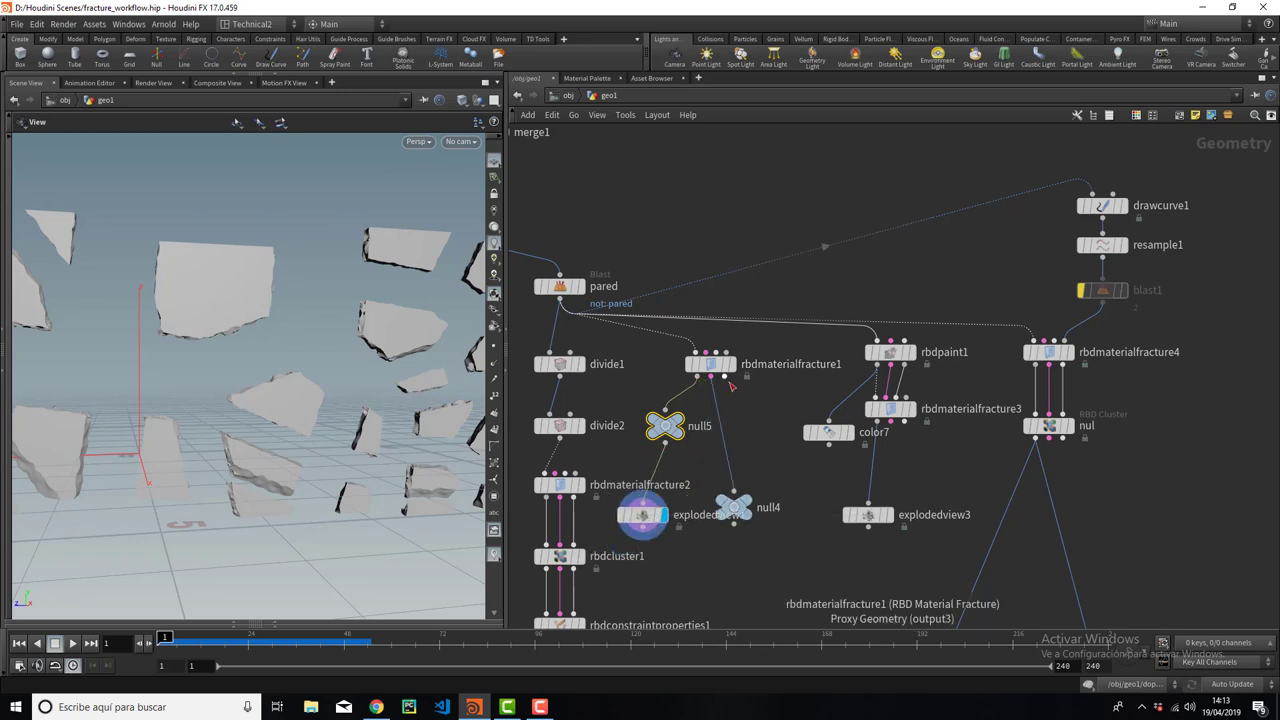
{"action": "left_click_drag", "start_coordinate": [737, 500], "coordinate": [710, 457]}
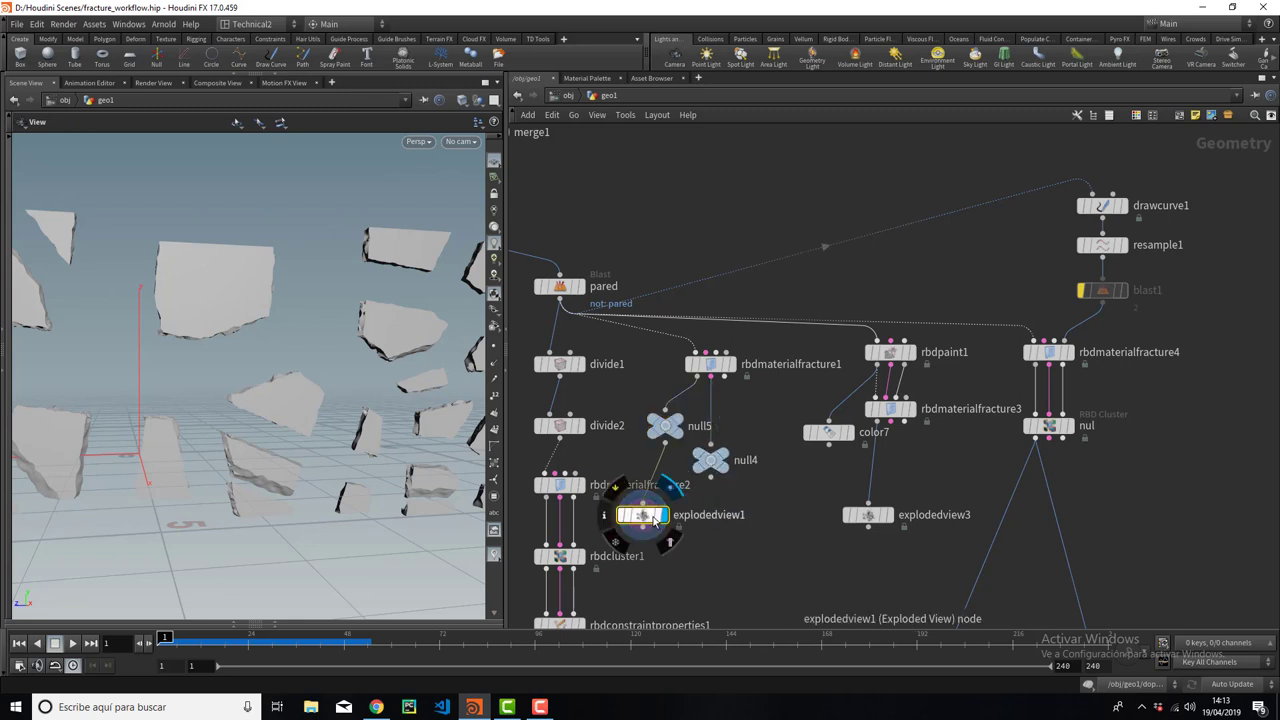
Delete explodedview1, then undo to restore it and pan up to merge3.
{"action": "key", "text": "Delete"}
{"action": "left_click_drag", "start_coordinate": [737, 493], "coordinate": [656, 404]}
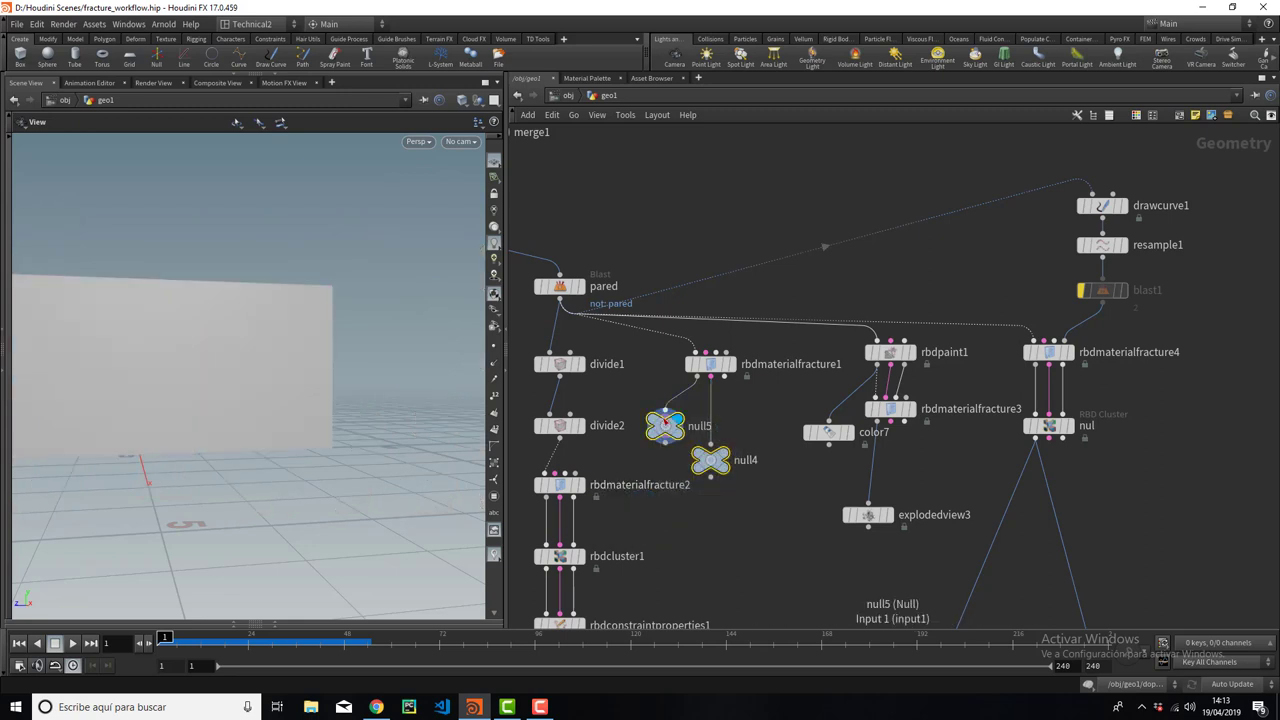
{"action": "key", "text": "ctrl+z"}
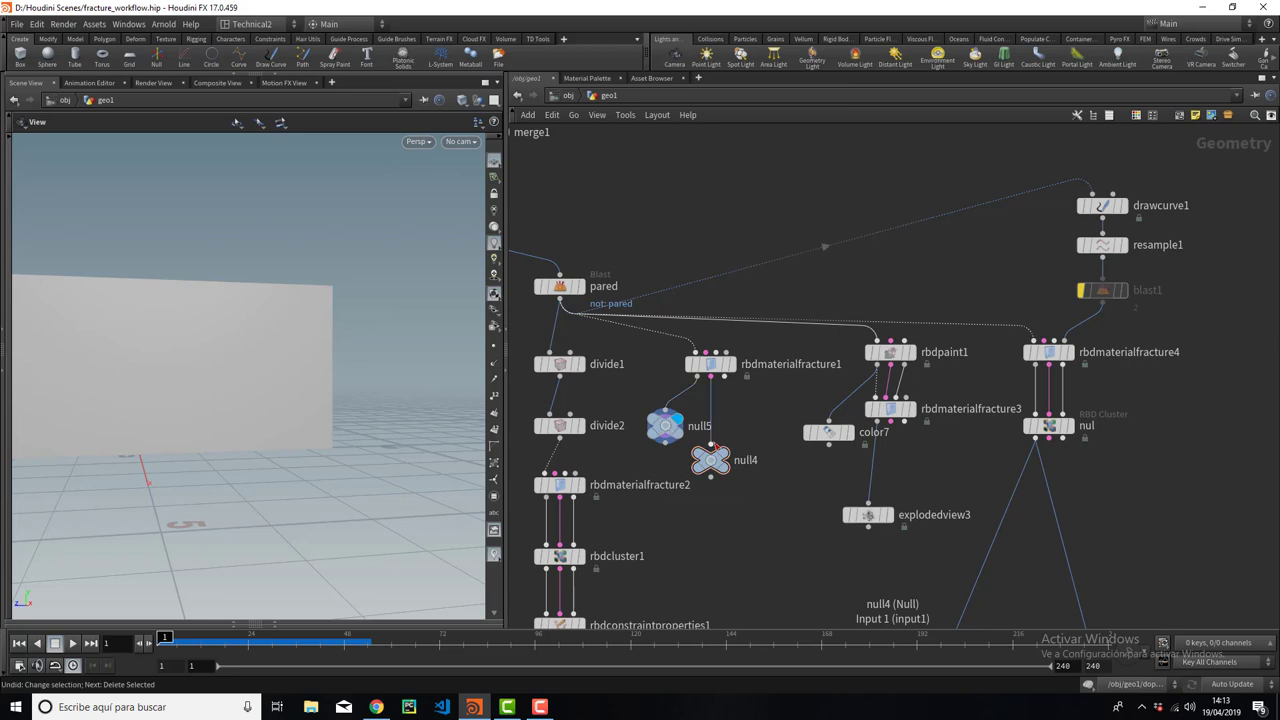
{"action": "key", "text": "ctrl+z"}
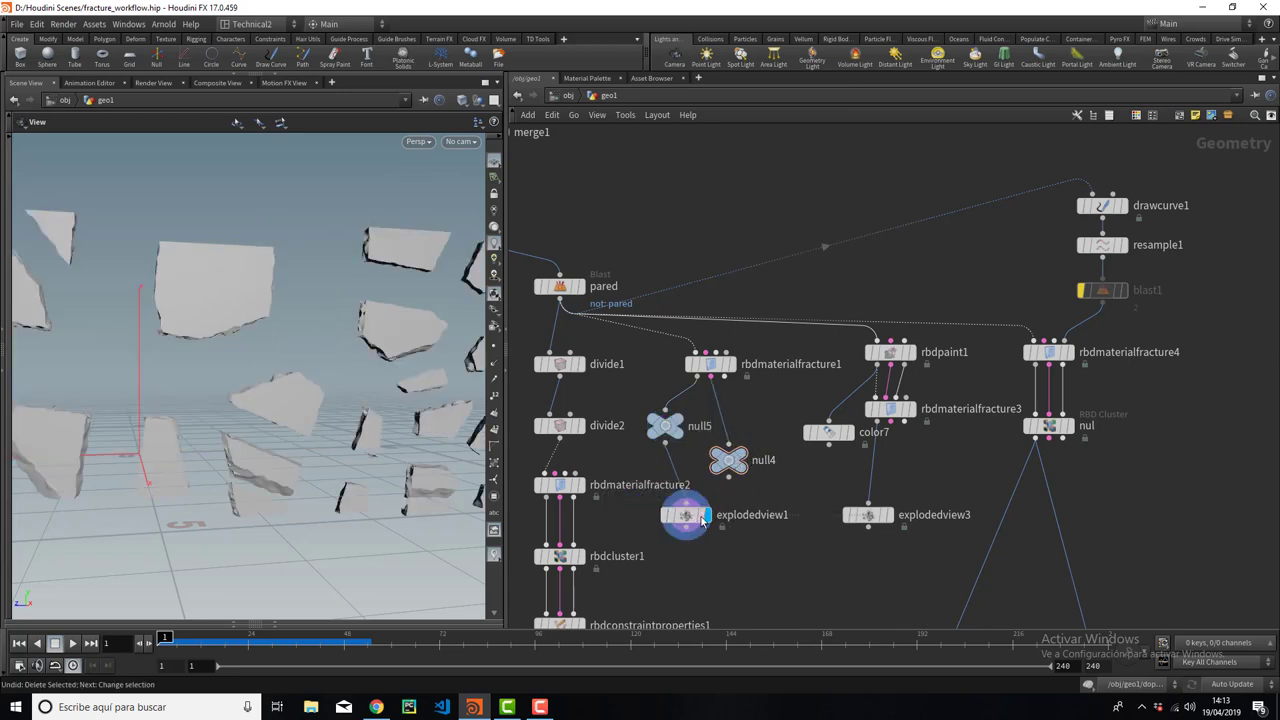
{"action": "middle_click_drag", "start_coordinate": [590, 415], "coordinate": [755, 400]}
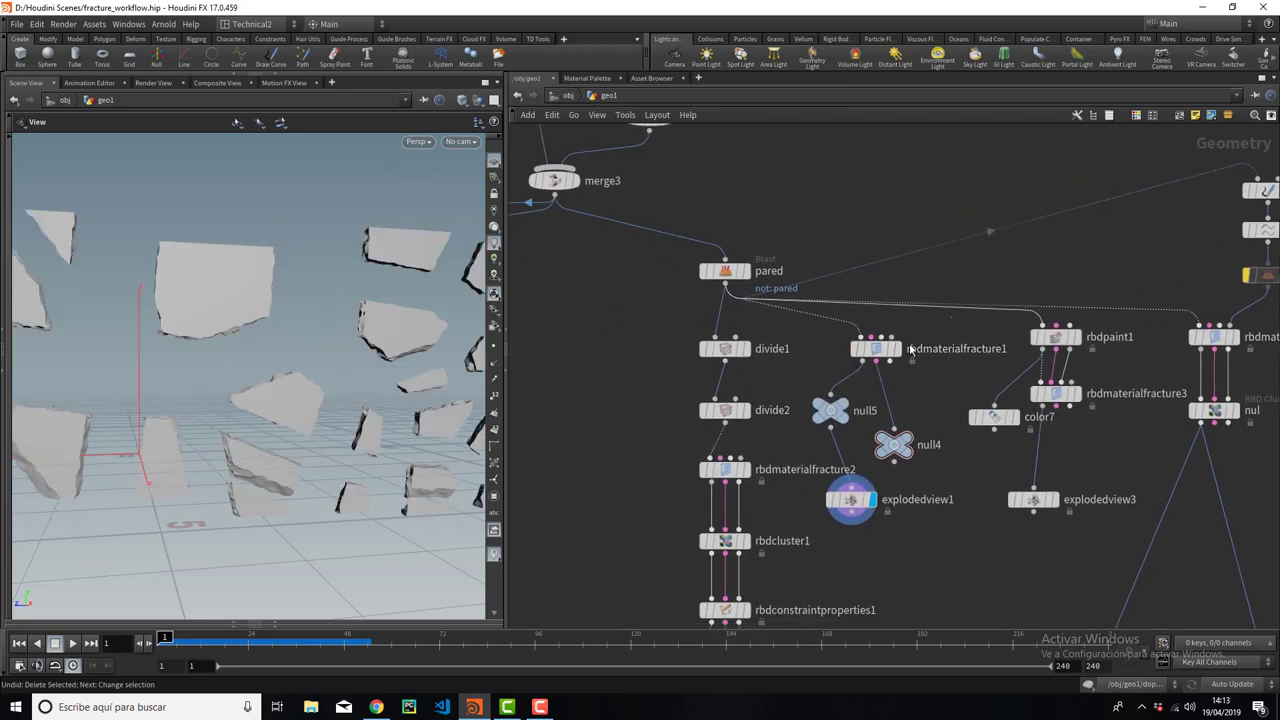
Display rbdmaterialfracture1's cracked wall, briefly comparing it with the uncut pared wall.
{"action": "left_click", "coordinate": [876, 348]}
{"action": "left_click", "coordinate": [895, 348]}
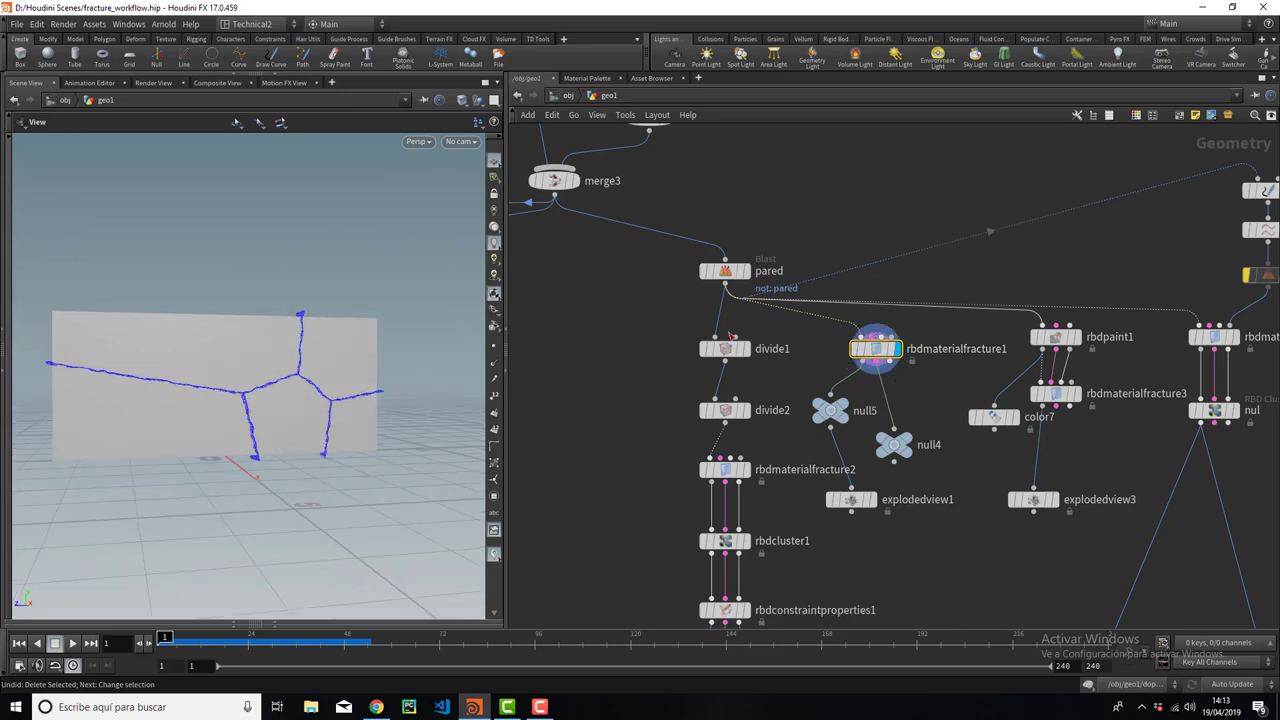
{"action": "left_click", "coordinate": [745, 271]}
{"action": "left_click_drag", "start_coordinate": [338, 377], "coordinate": [299, 403]}
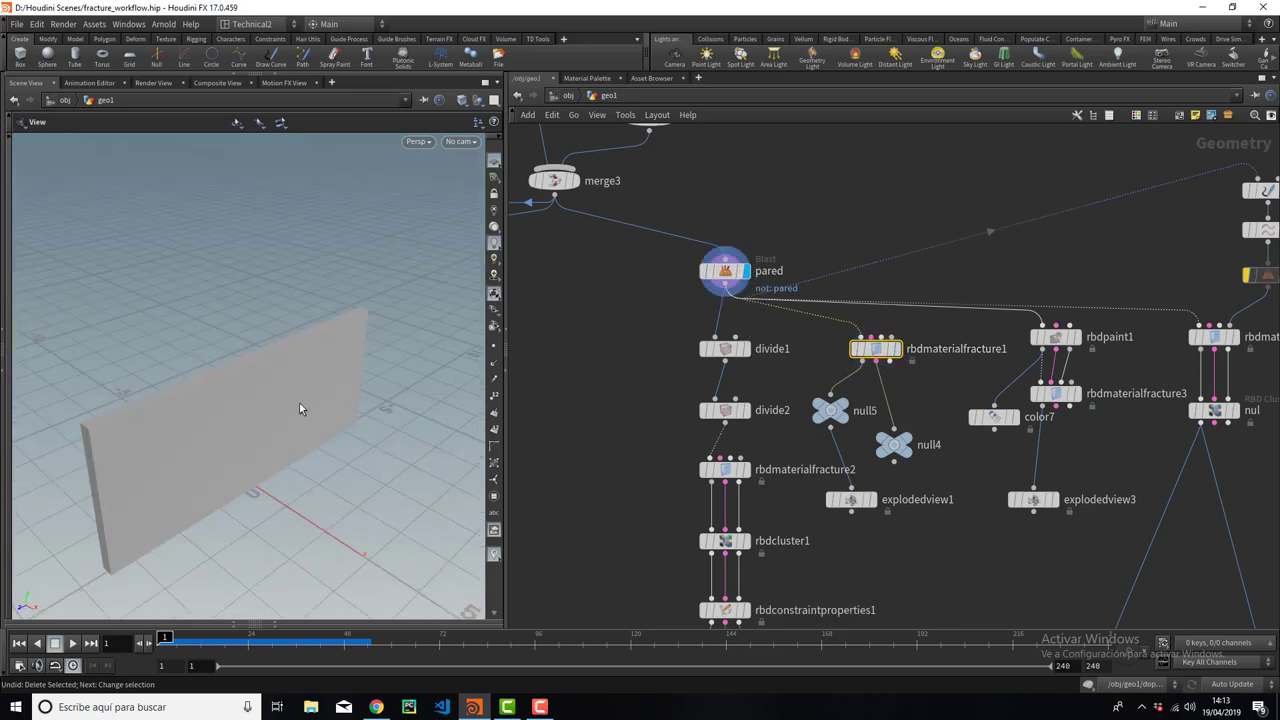
{"action": "double_click", "coordinate": [912, 349]}
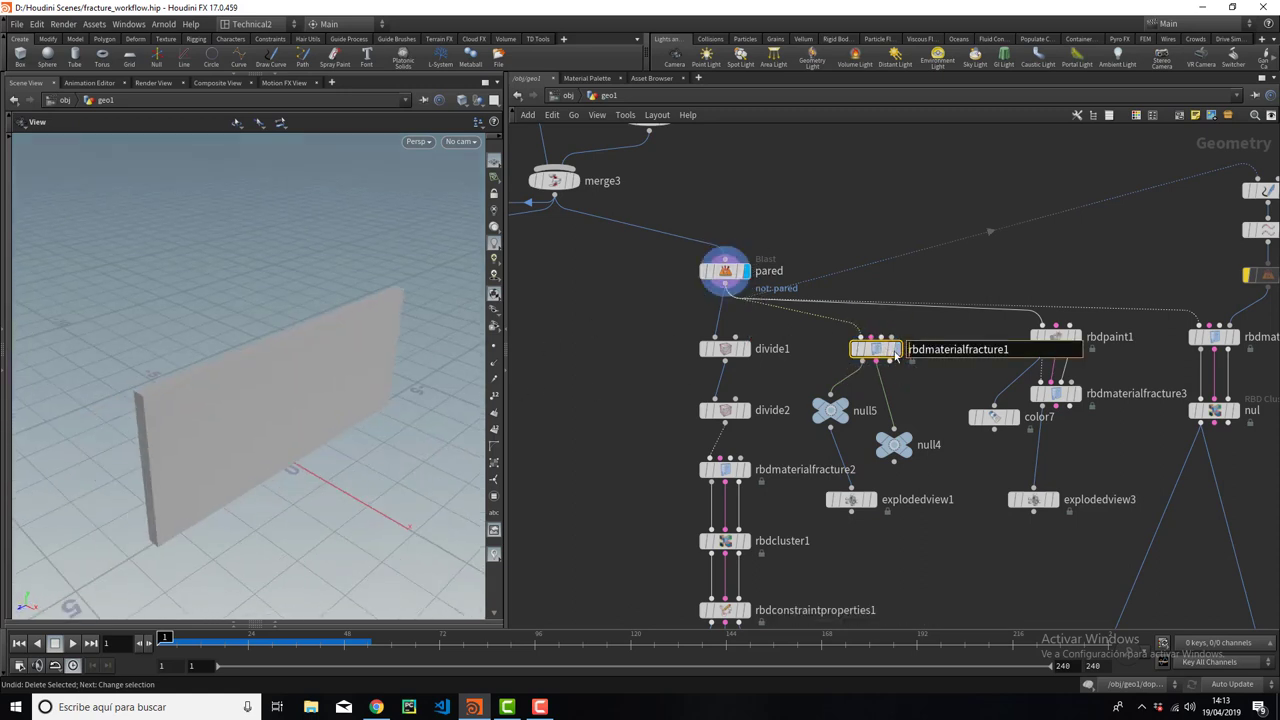
{"action": "left_click", "coordinate": [895, 349]}
{"action": "mouse_move", "coordinate": [561, 391]}
{"action": "left_mouse_down"}
{"action": "mouse_move", "coordinate": [178, 403]}
{"action": "mouse_move", "coordinate": [354, 376]}
{"action": "left_mouse_up"}
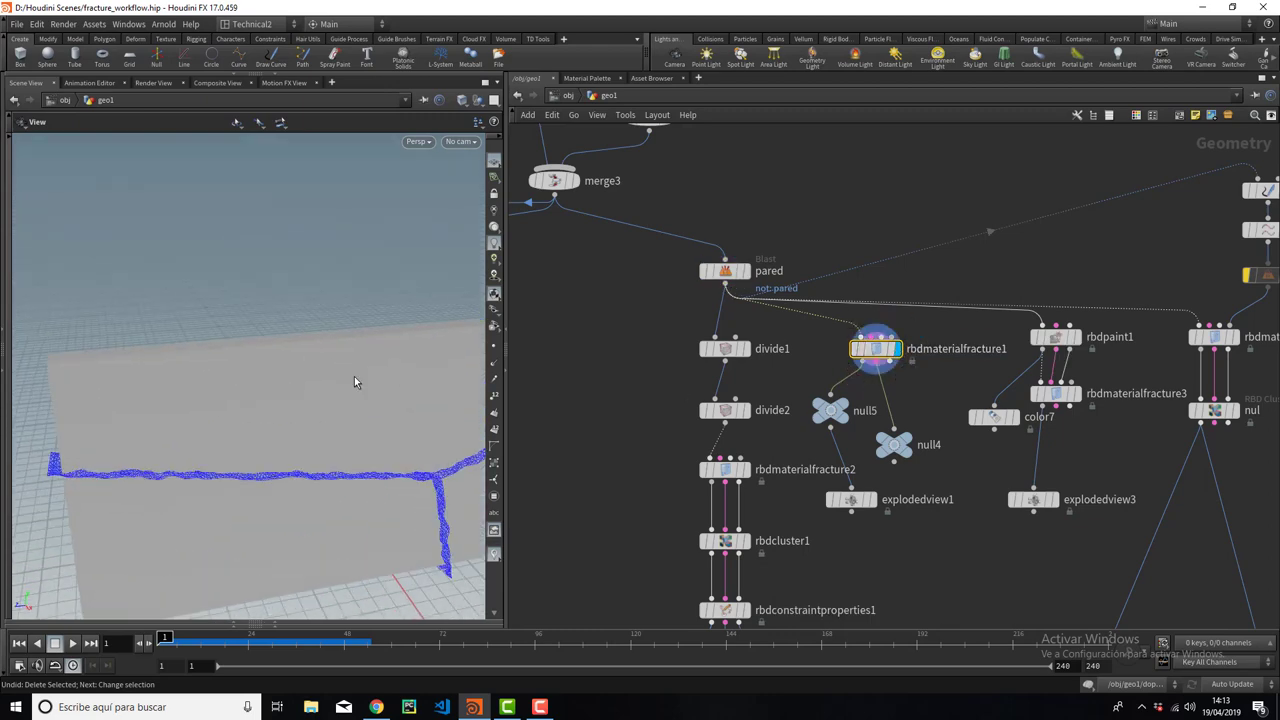
{"action": "left_click_drag", "start_coordinate": [309, 466], "coordinate": [352, 437]}
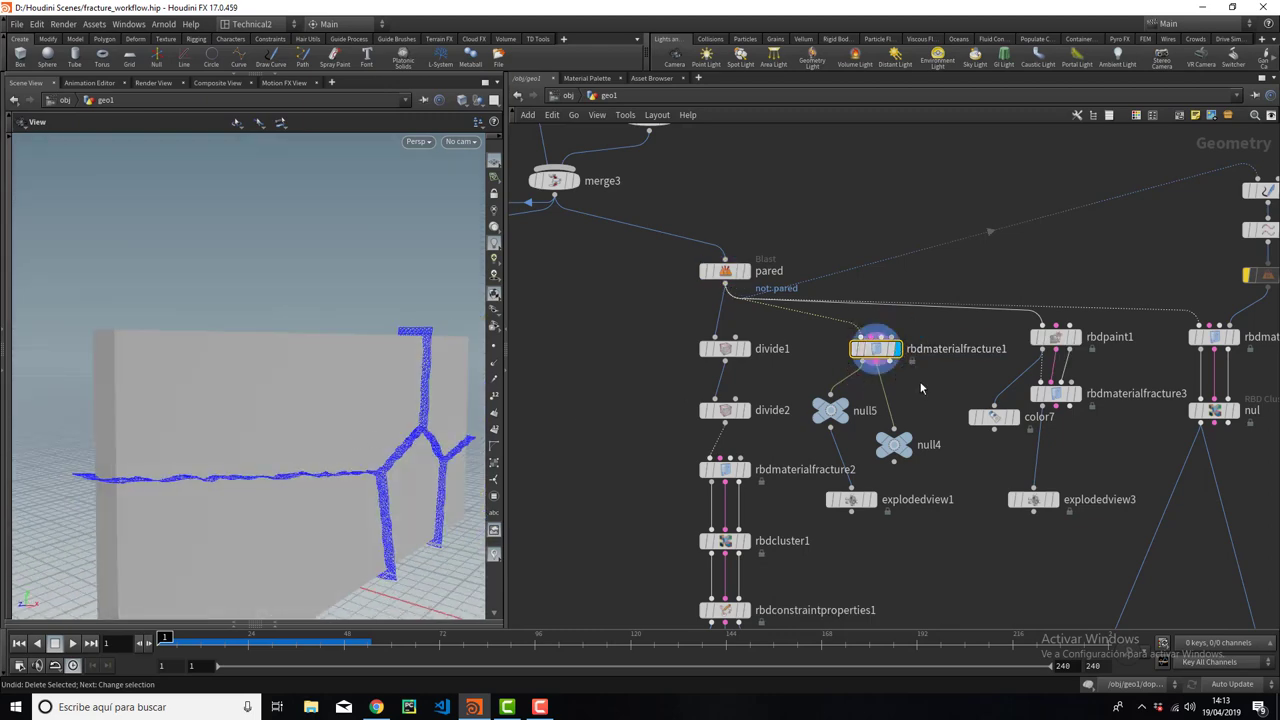
Show rbdmaterialfracture1's edge and interior detail settings and orbit around the wall.
{"action": "key", "text": "p"}
{"action": "left_click", "coordinate": [1038, 221]}
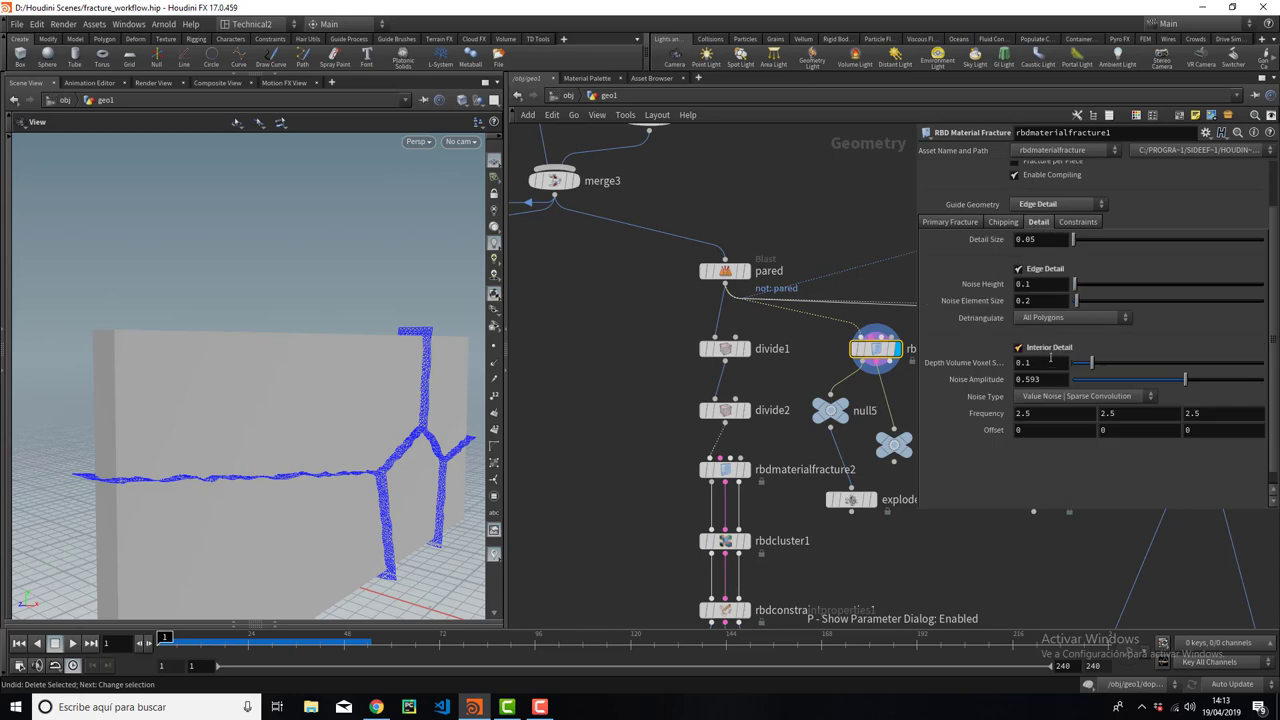
{"action": "mouse_move", "coordinate": [275, 373]}
{"action": "left_mouse_down"}
{"action": "mouse_move", "coordinate": [189, 426]}
{"action": "mouse_move", "coordinate": [435, 408]}
{"action": "left_mouse_up"}
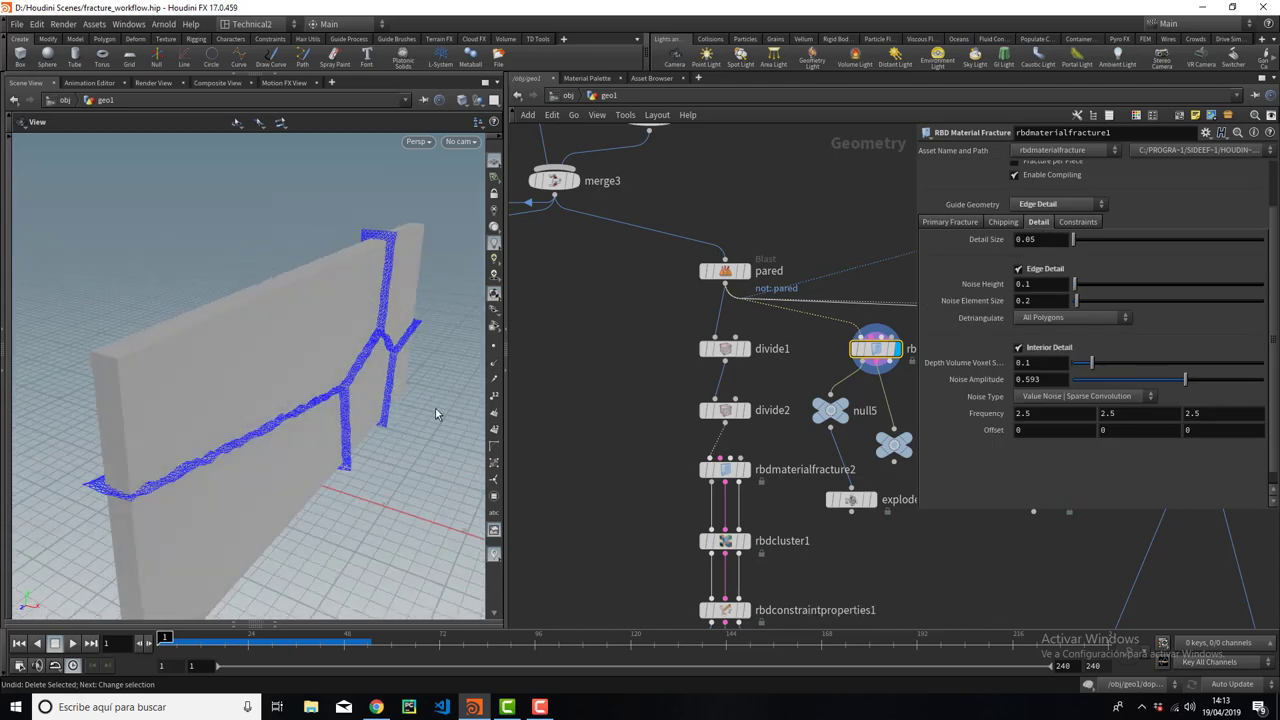
{"action": "mouse_move", "coordinate": [265, 340]}
{"action": "left_mouse_down"}
{"action": "mouse_move", "coordinate": [245, 377]}
{"action": "mouse_move", "coordinate": [171, 374]}
{"action": "mouse_move", "coordinate": [294, 371]}
{"action": "mouse_move", "coordinate": [217, 391]}
{"action": "mouse_move", "coordinate": [253, 400]}
{"action": "mouse_move", "coordinate": [229, 380]}
{"action": "mouse_move", "coordinate": [320, 380]}
{"action": "left_mouse_up"}
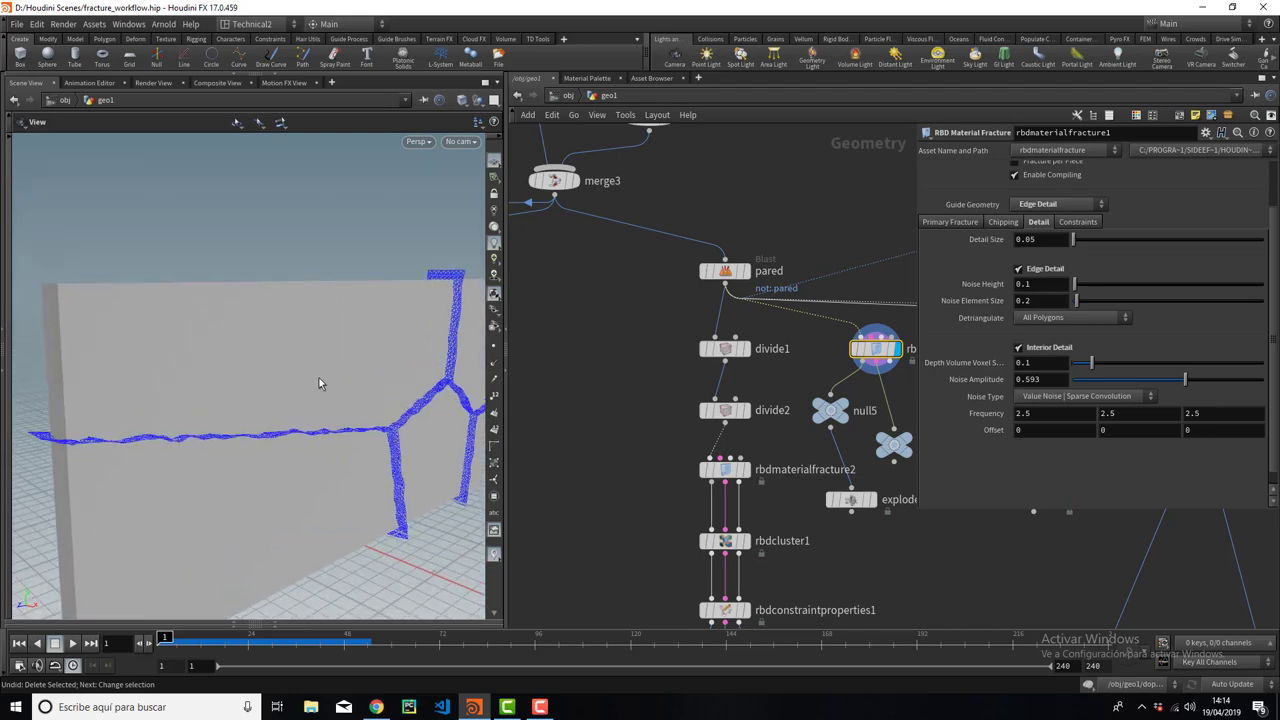
Display divide1's bricked wall in Smooth Wire Shaded mode so its polygon edges show.
{"action": "left_click", "coordinate": [746, 348]}
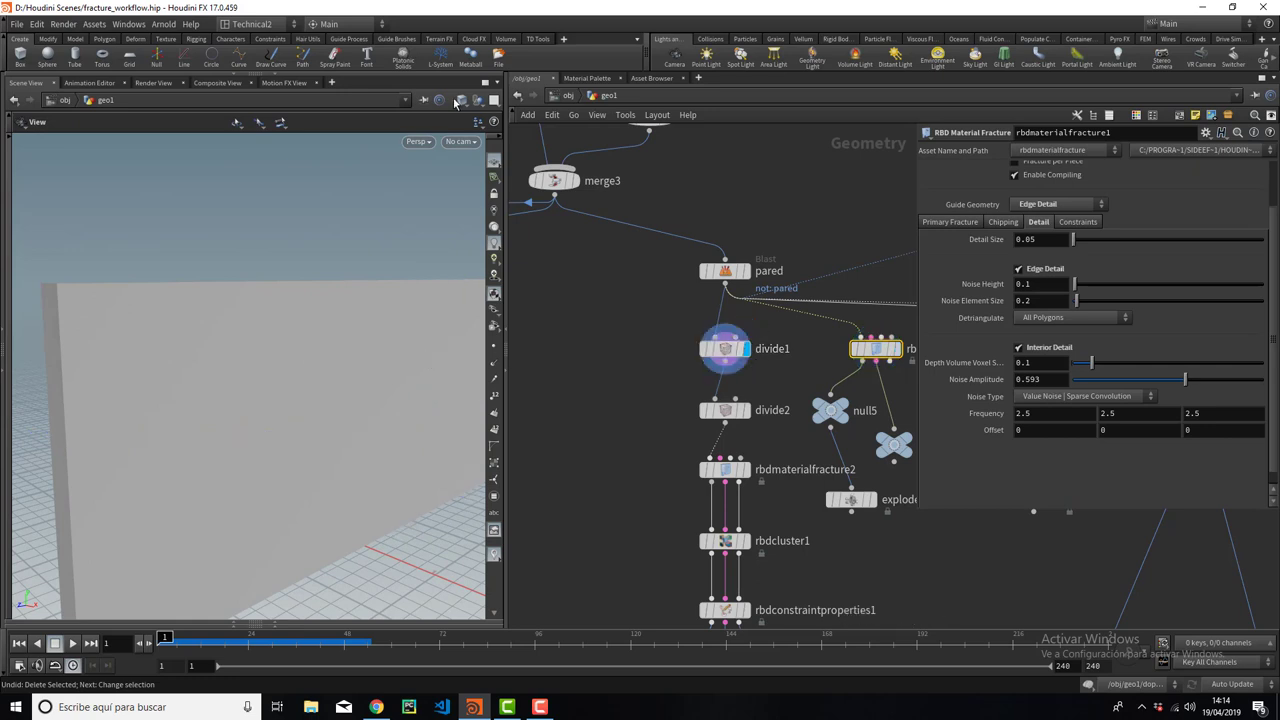
{"action": "left_click", "coordinate": [461, 101]}
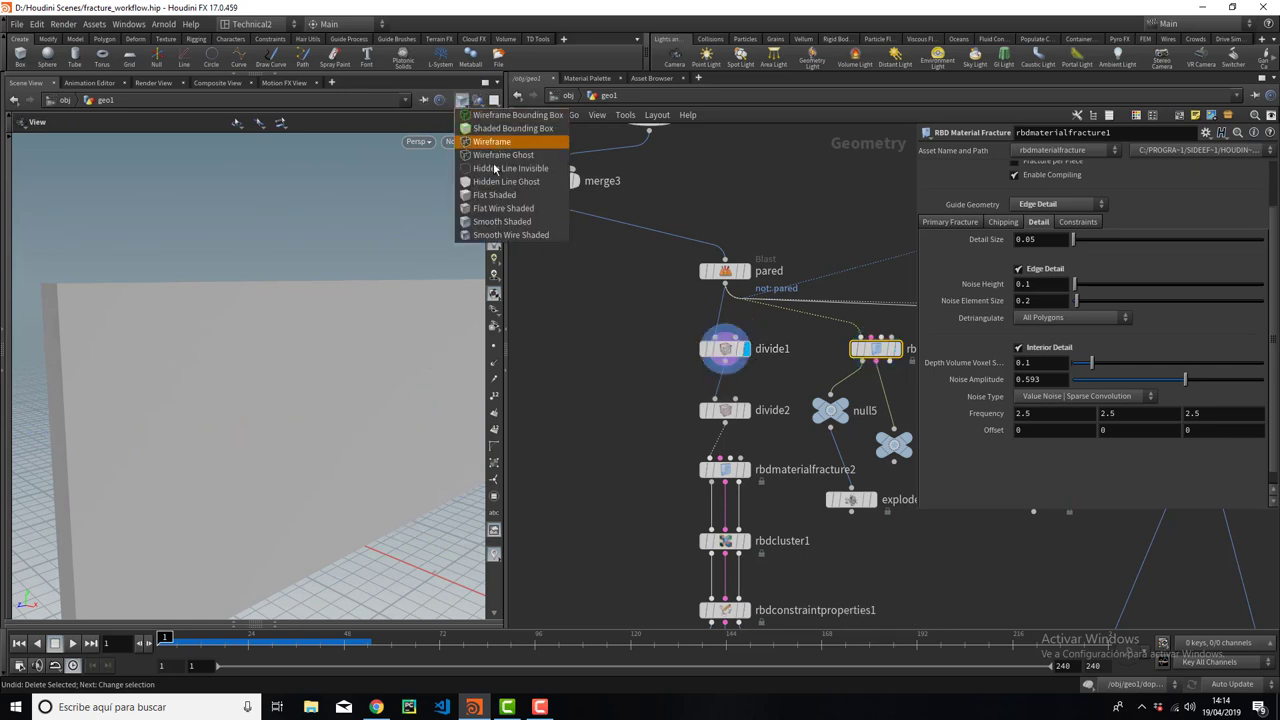
{"action": "left_click", "coordinate": [501, 234]}
{"action": "mouse_move", "coordinate": [331, 309]}
{"action": "left_mouse_down"}
{"action": "mouse_move", "coordinate": [277, 346]}
{"action": "mouse_move", "coordinate": [440, 342]}
{"action": "left_mouse_up"}
{"action": "scroll", "coordinate": [249, 357], "scroll_direction": "down", "scroll_amount": 3}
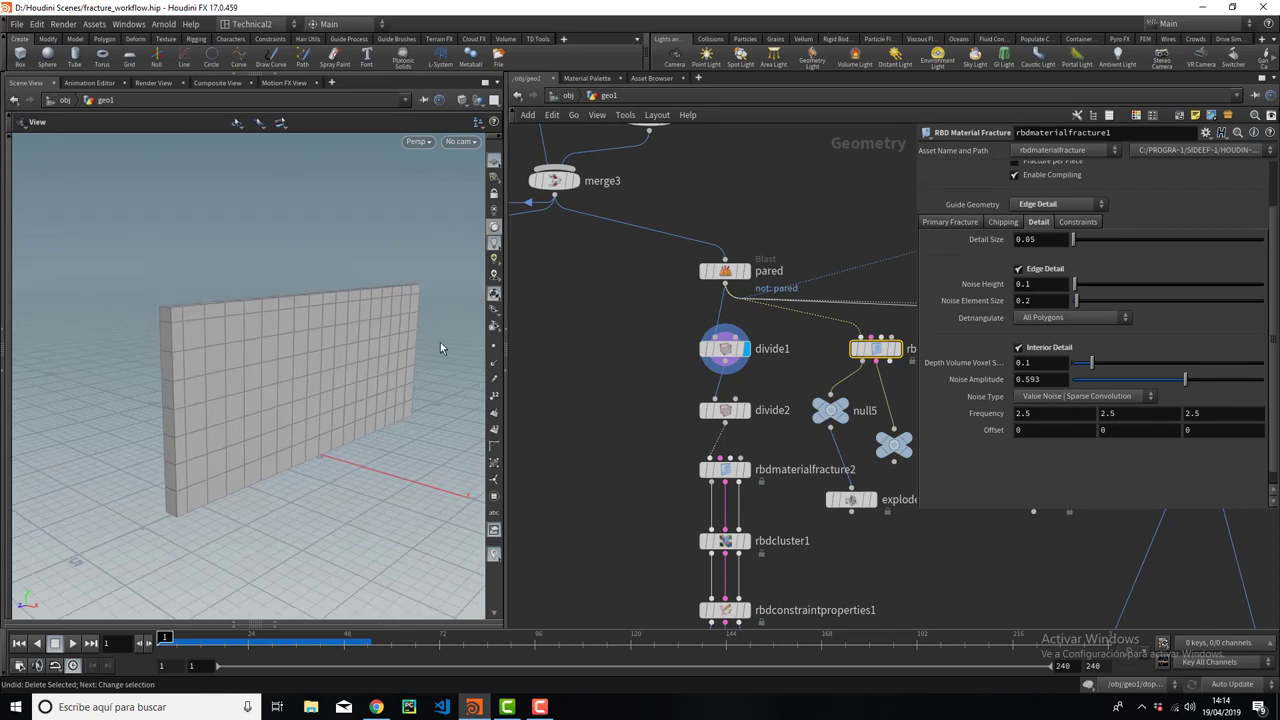
{"action": "left_click_drag", "start_coordinate": [249, 363], "coordinate": [271, 357]}
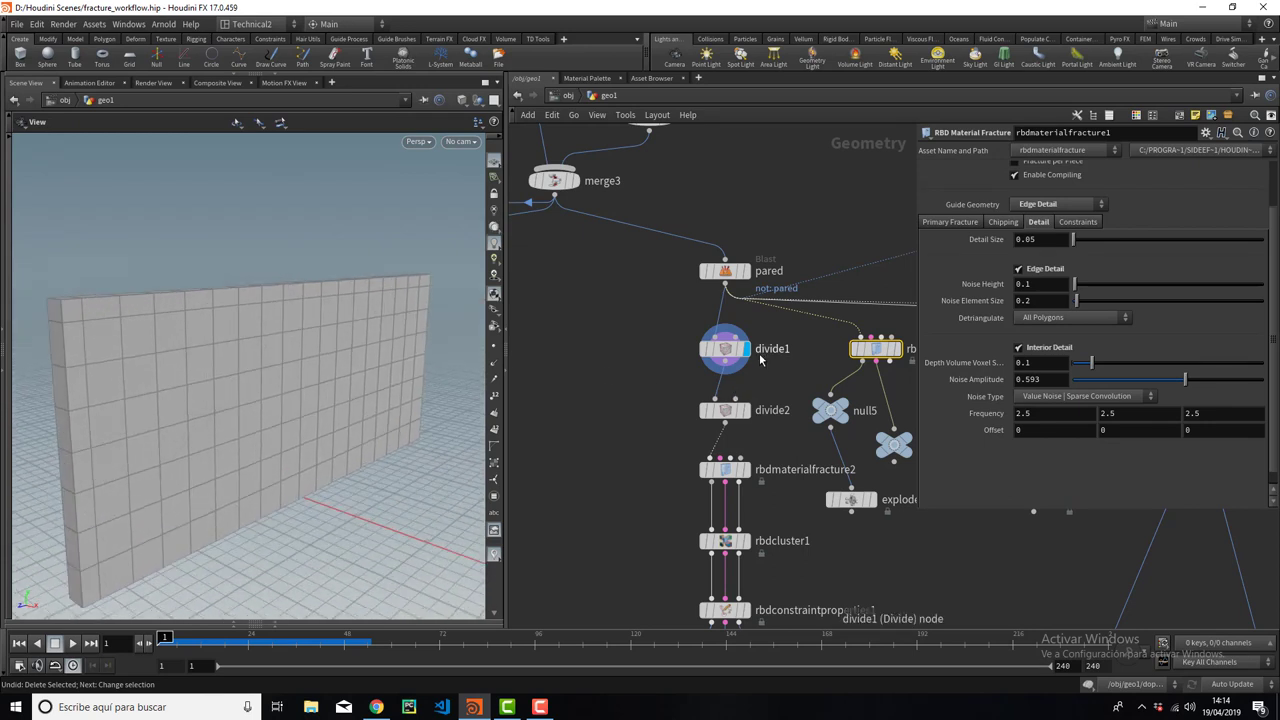
Show divide2's triangulated wall, review both Divide nodes' settings, then display rbdmaterialfracture2.
{"action": "left_click", "coordinate": [744, 410]}
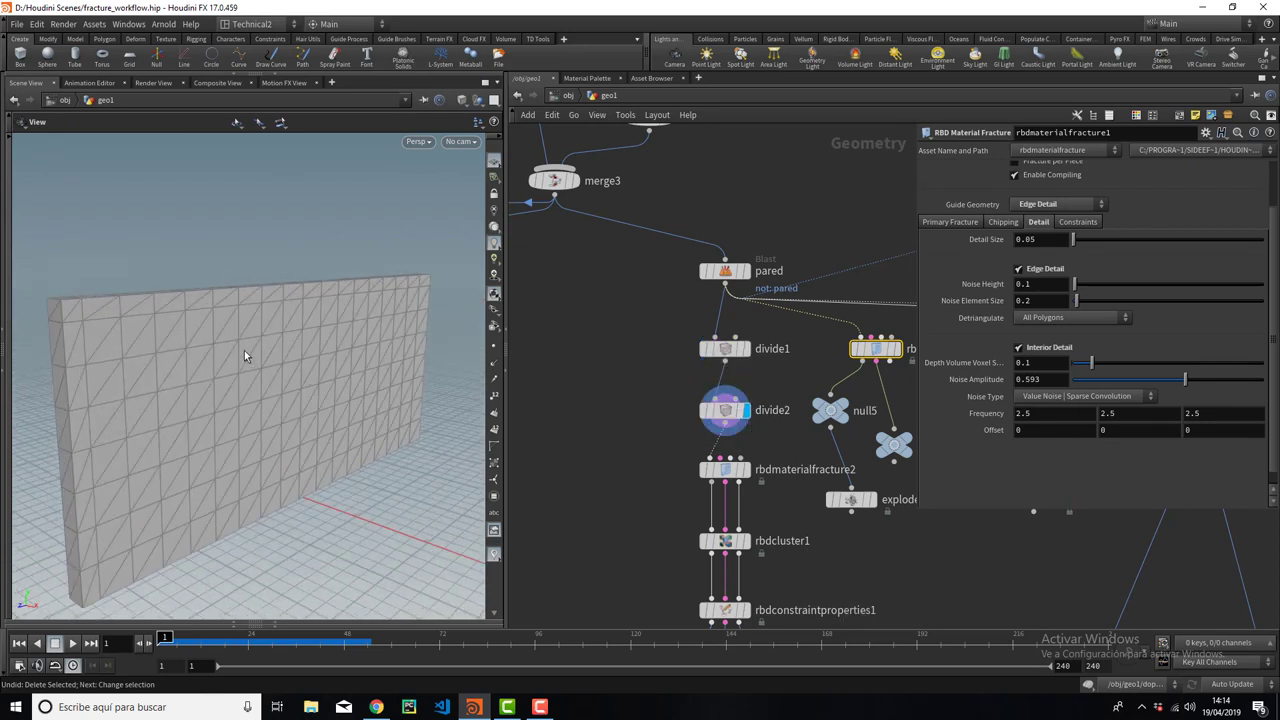
{"action": "left_click", "coordinate": [725, 348]}
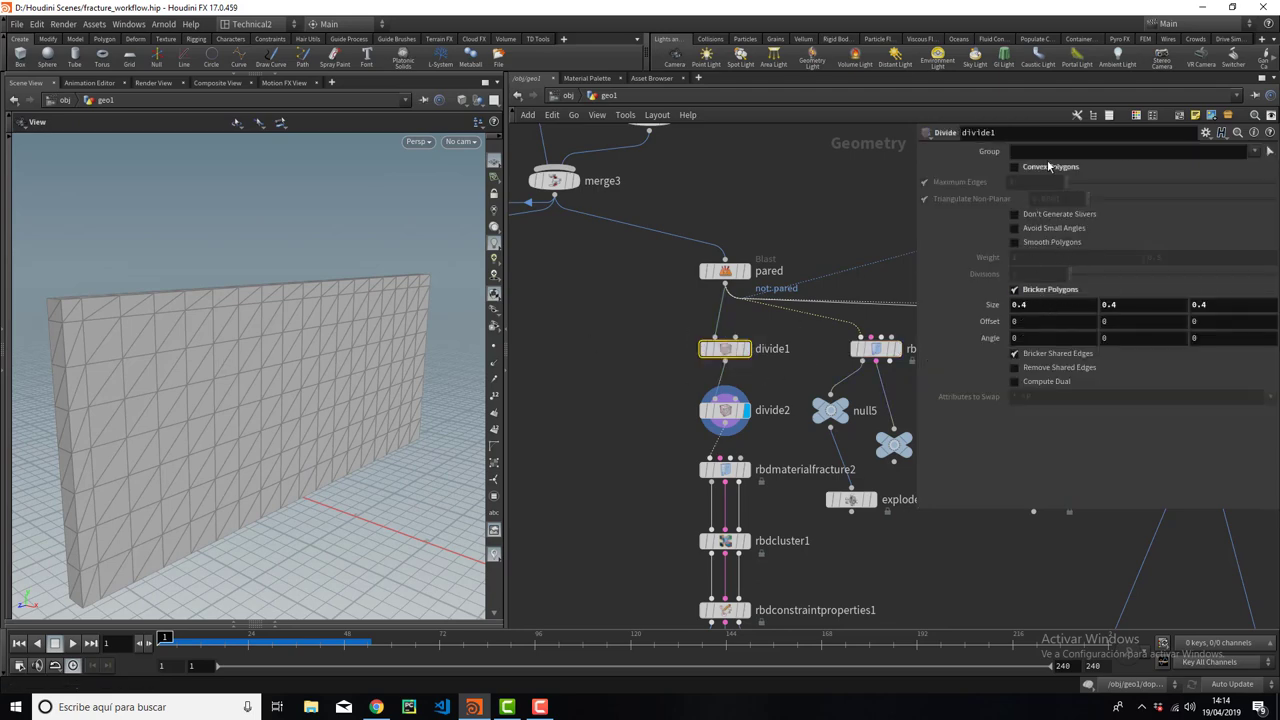
{"action": "left_click", "coordinate": [722, 418]}
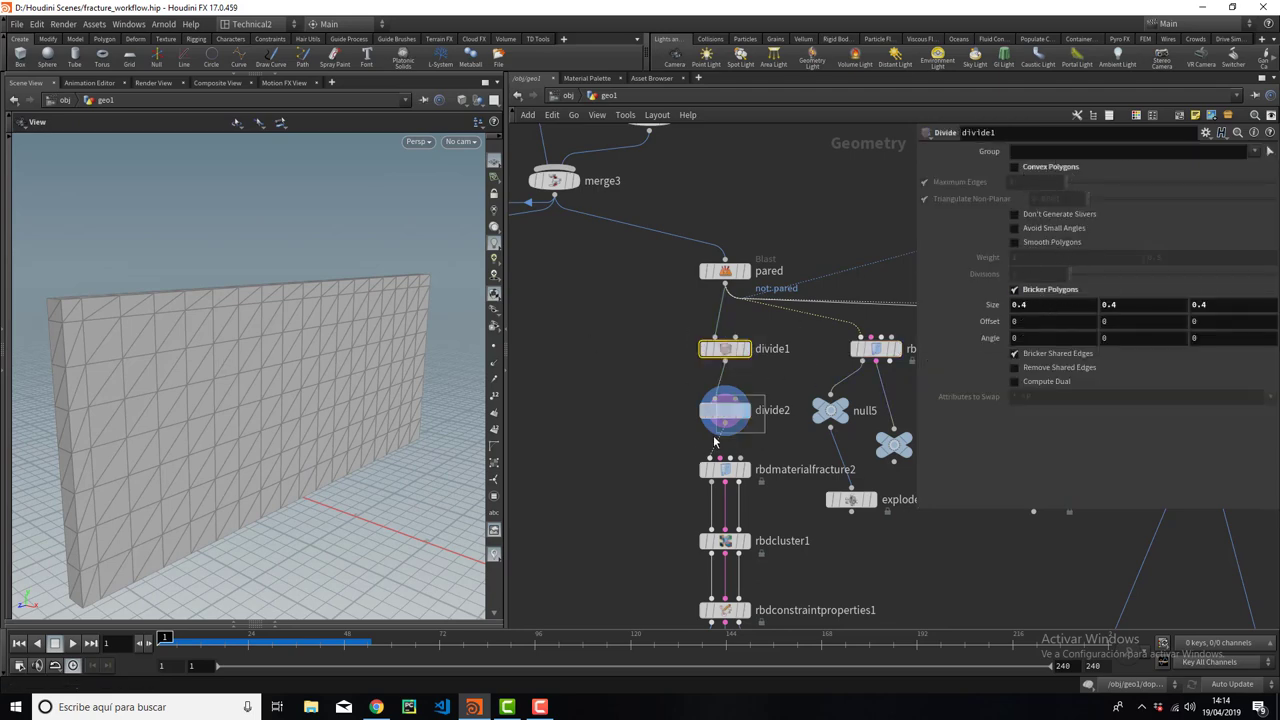
{"action": "mouse_move", "coordinate": [157, 354]}
{"action": "left_mouse_down"}
{"action": "mouse_move", "coordinate": [183, 400]}
{"action": "mouse_move", "coordinate": [137, 357]}
{"action": "mouse_move", "coordinate": [179, 368]}
{"action": "left_mouse_up"}
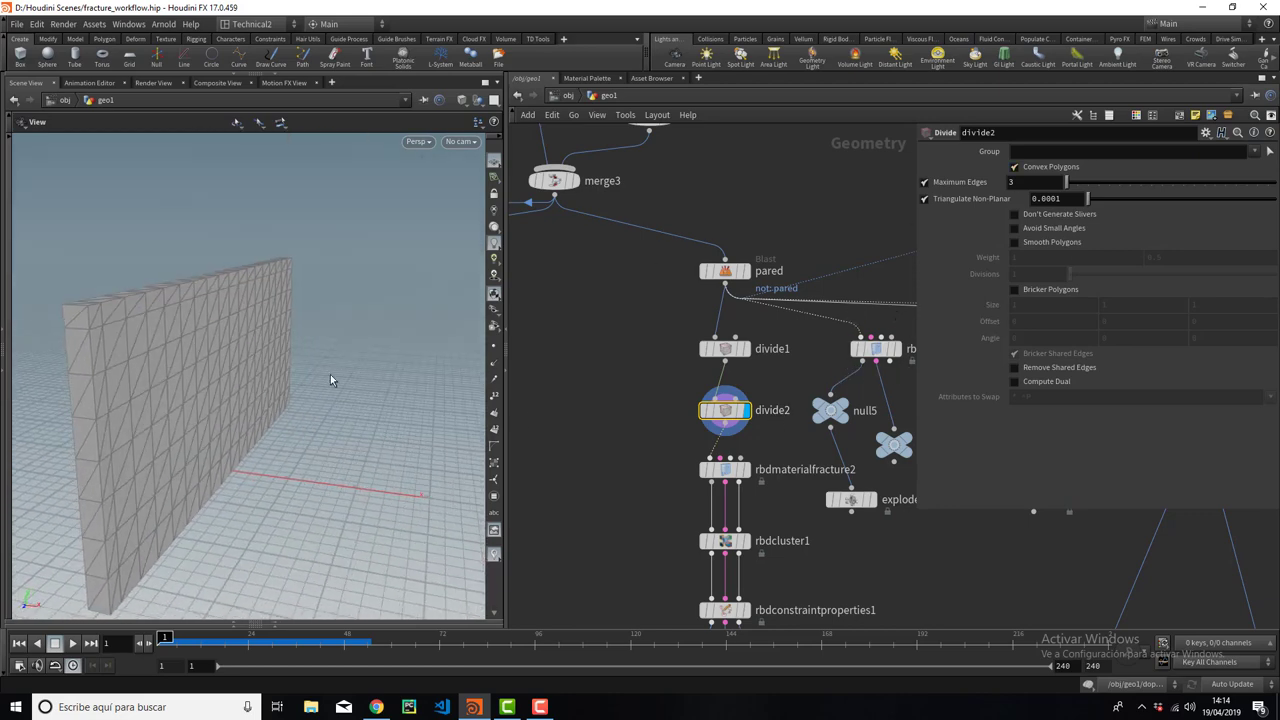
{"action": "left_click_drag", "start_coordinate": [330, 378], "coordinate": [163, 391]}
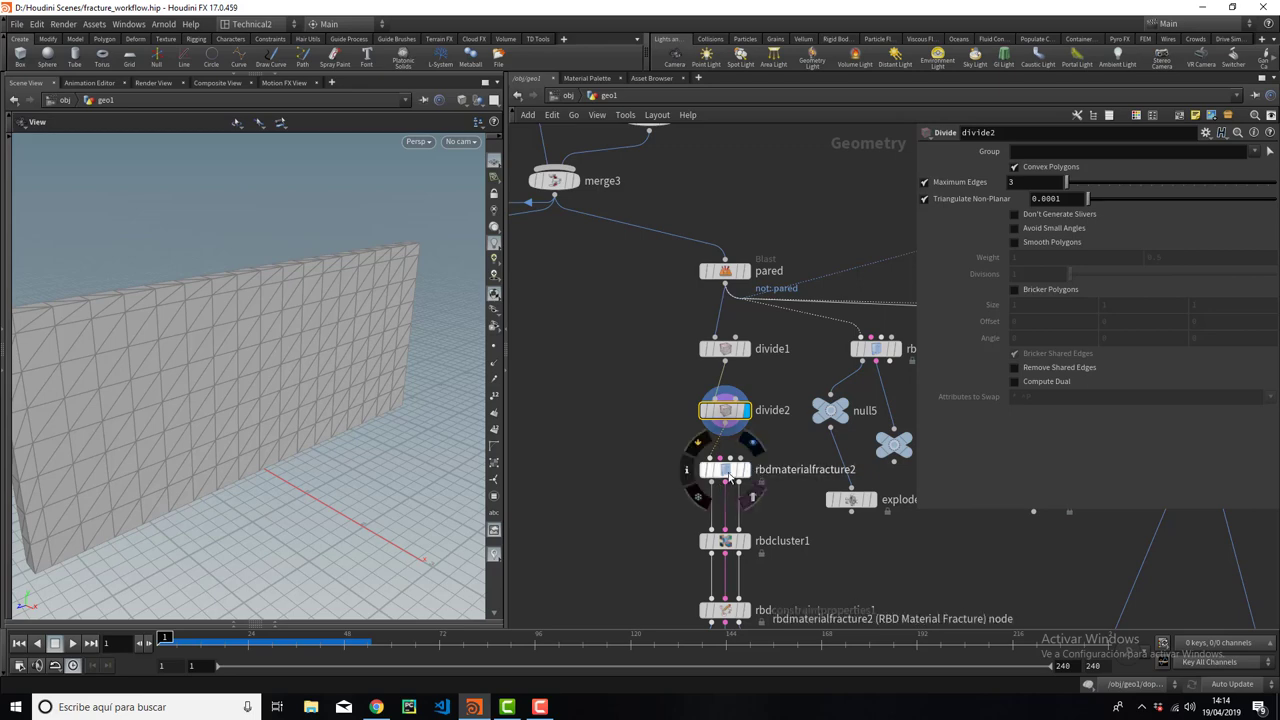
{"action": "left_click_drag", "start_coordinate": [257, 391], "coordinate": [282, 384]}
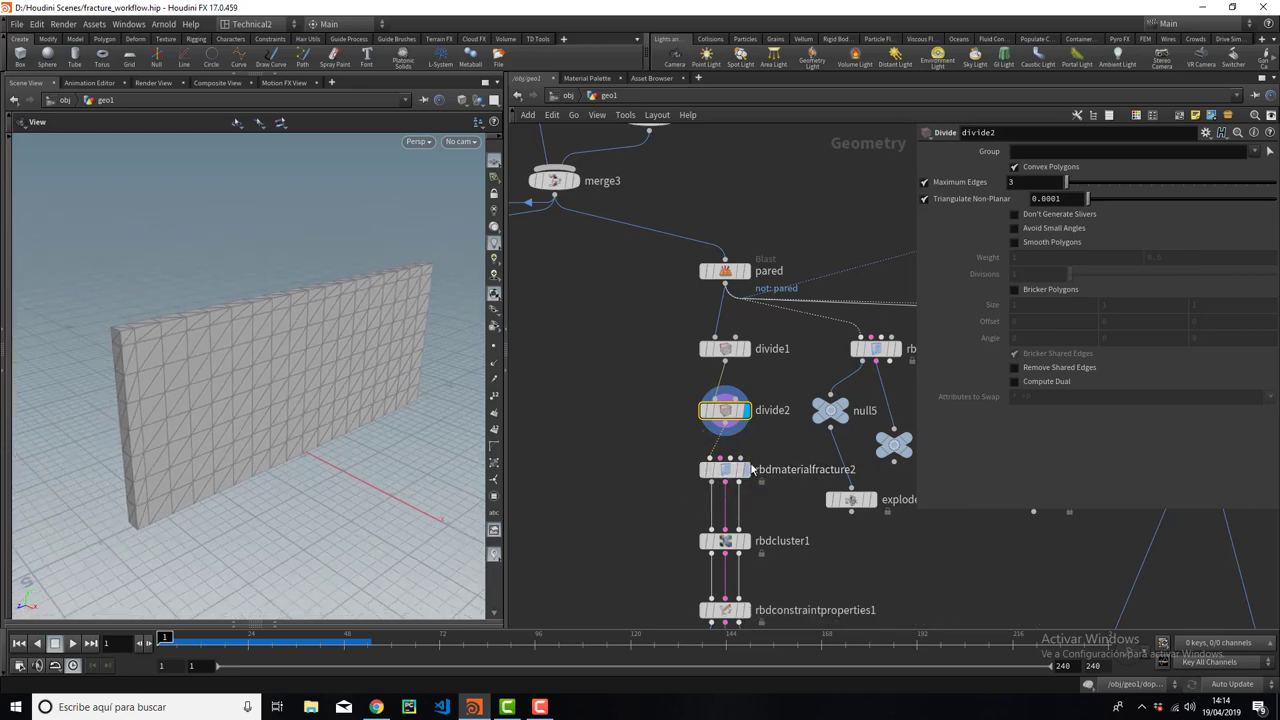
{"action": "left_click", "coordinate": [746, 469]}
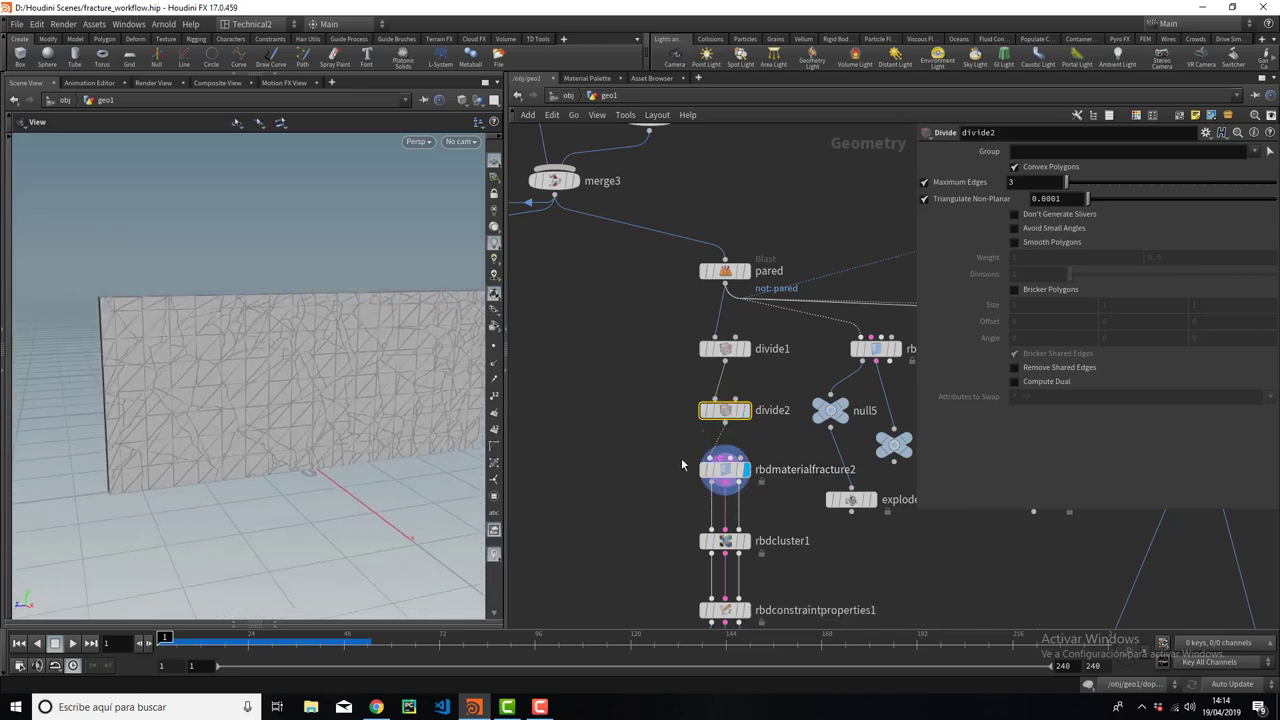
Add an explodedview5 node fed by rbdmaterialfracture2 and display its spread-apart pieces.
{"action": "key", "text": "Tab"}
{"action": "type", "text": "e"}
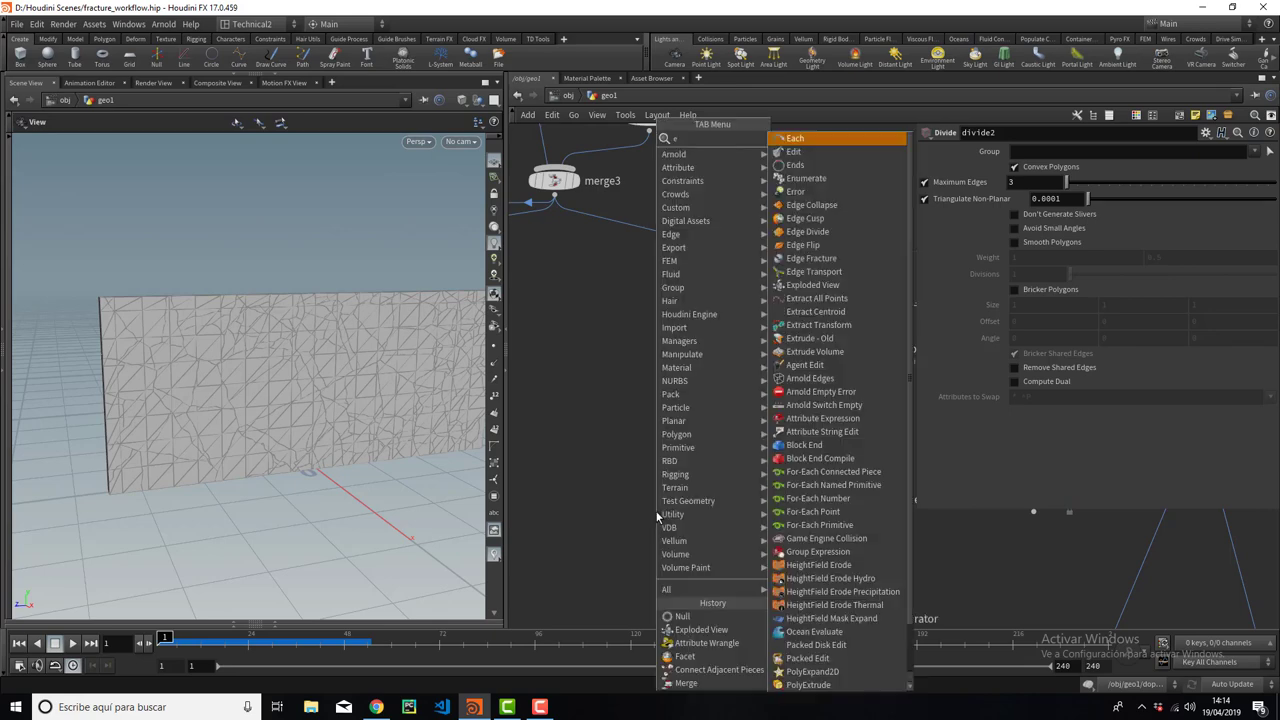
{"action": "type", "text": "x"}
{"action": "left_click", "coordinate": [812, 138]}
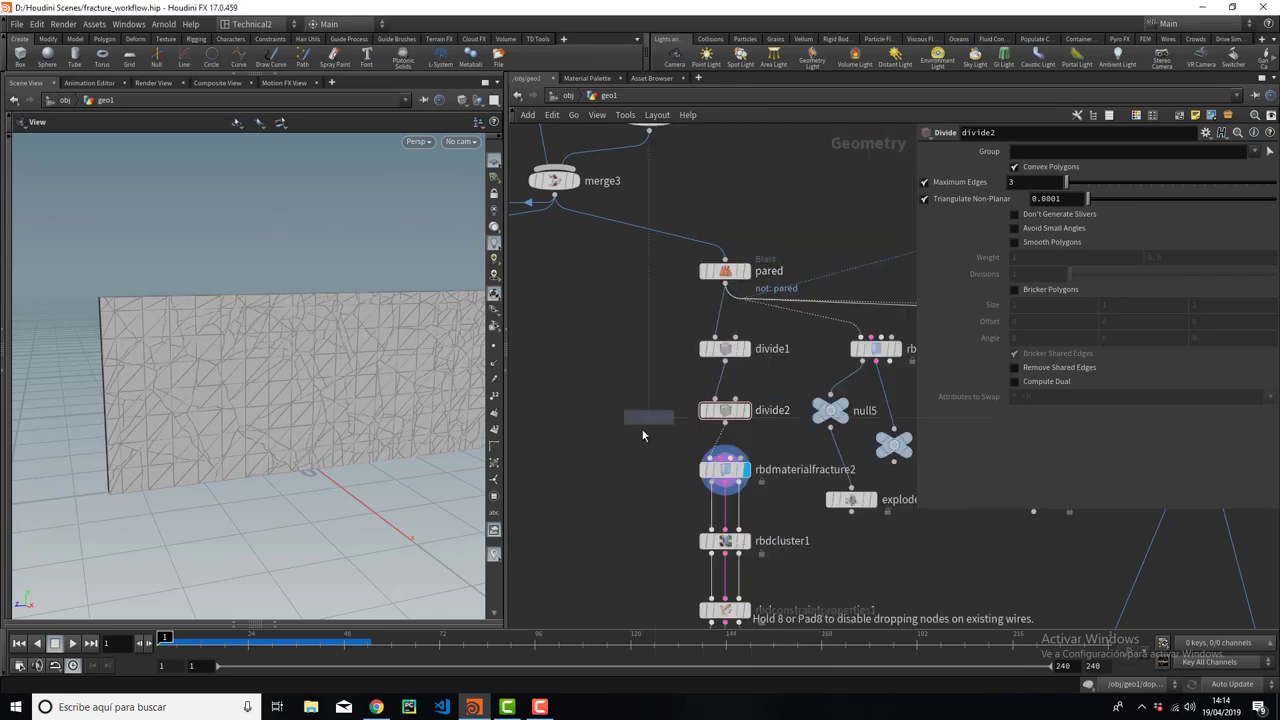
{"action": "left_click", "coordinate": [621, 505]}
{"action": "left_click_drag", "start_coordinate": [725, 484], "coordinate": [621, 494]}
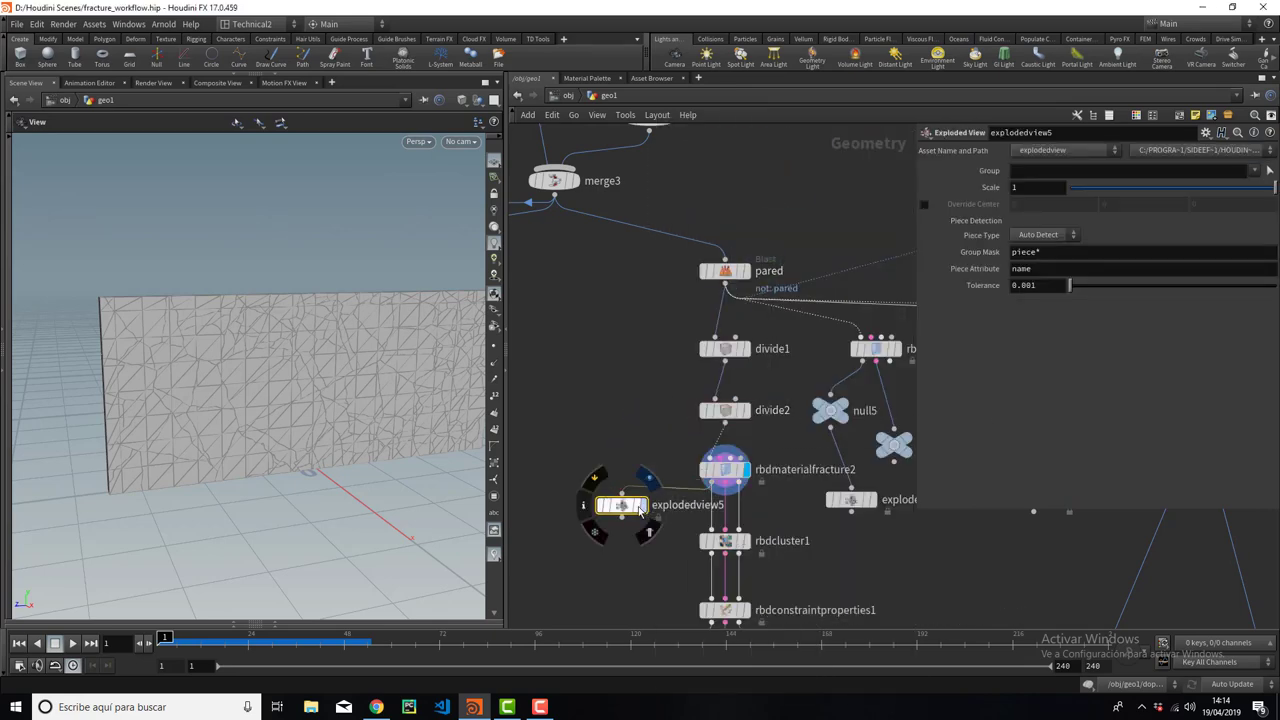
{"action": "left_click", "coordinate": [644, 505]}
{"action": "left_click_drag", "start_coordinate": [270, 399], "coordinate": [330, 400], "text": "alt"}
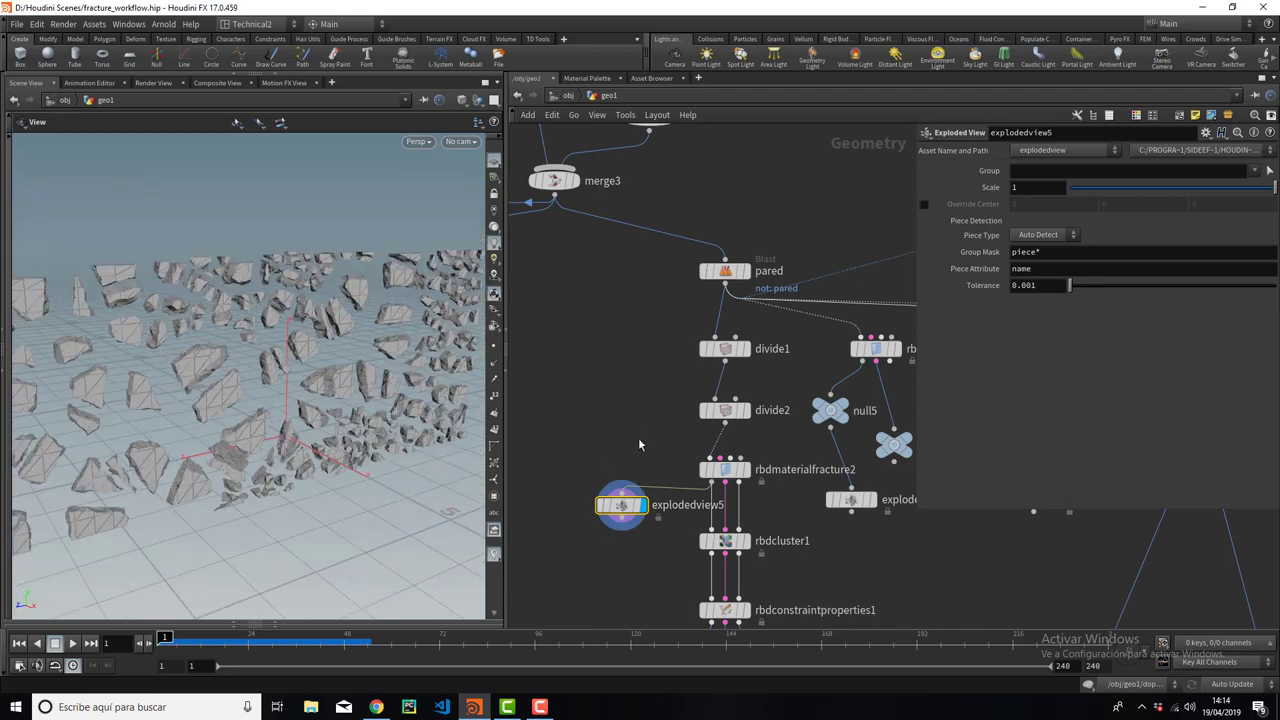
Review rbdmaterialfracture2's Detail and glue constraint settings, returning to the primary fracture settings.
{"action": "left_click_drag", "start_coordinate": [643, 432], "coordinate": [758, 488]}
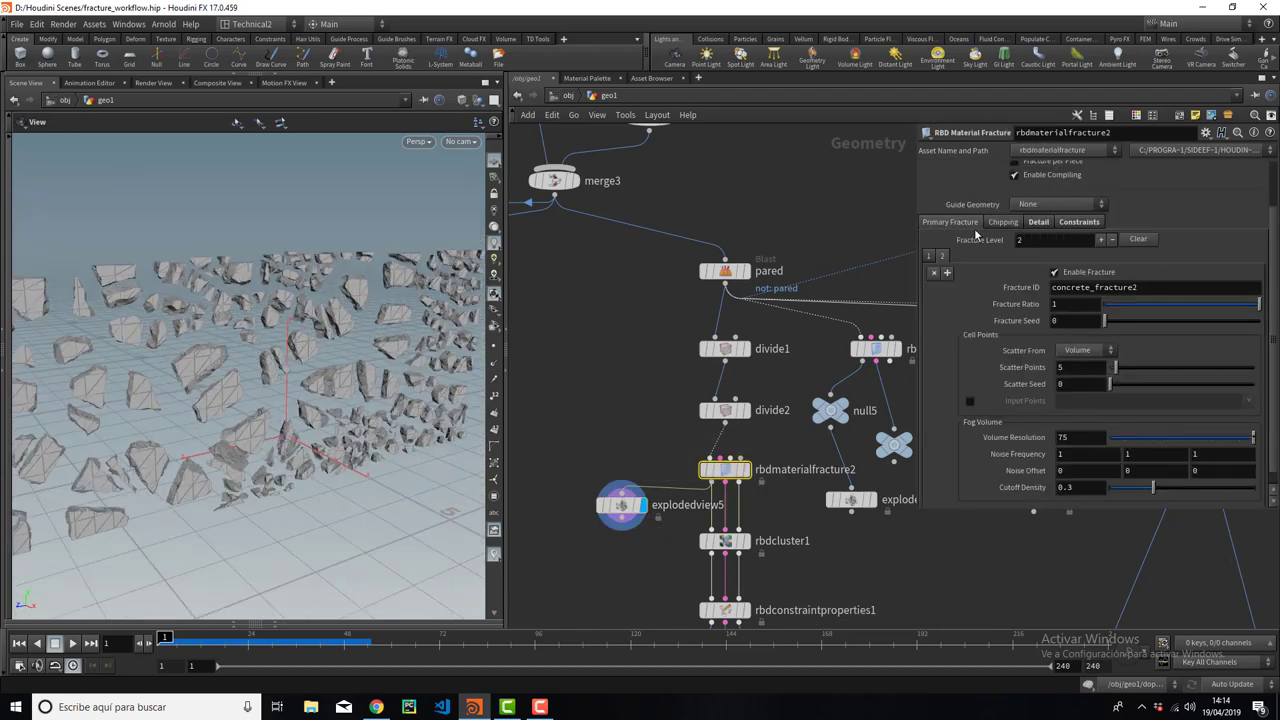
{"action": "scroll", "coordinate": [1038, 368], "scroll_direction": "down", "scroll_amount": 1}
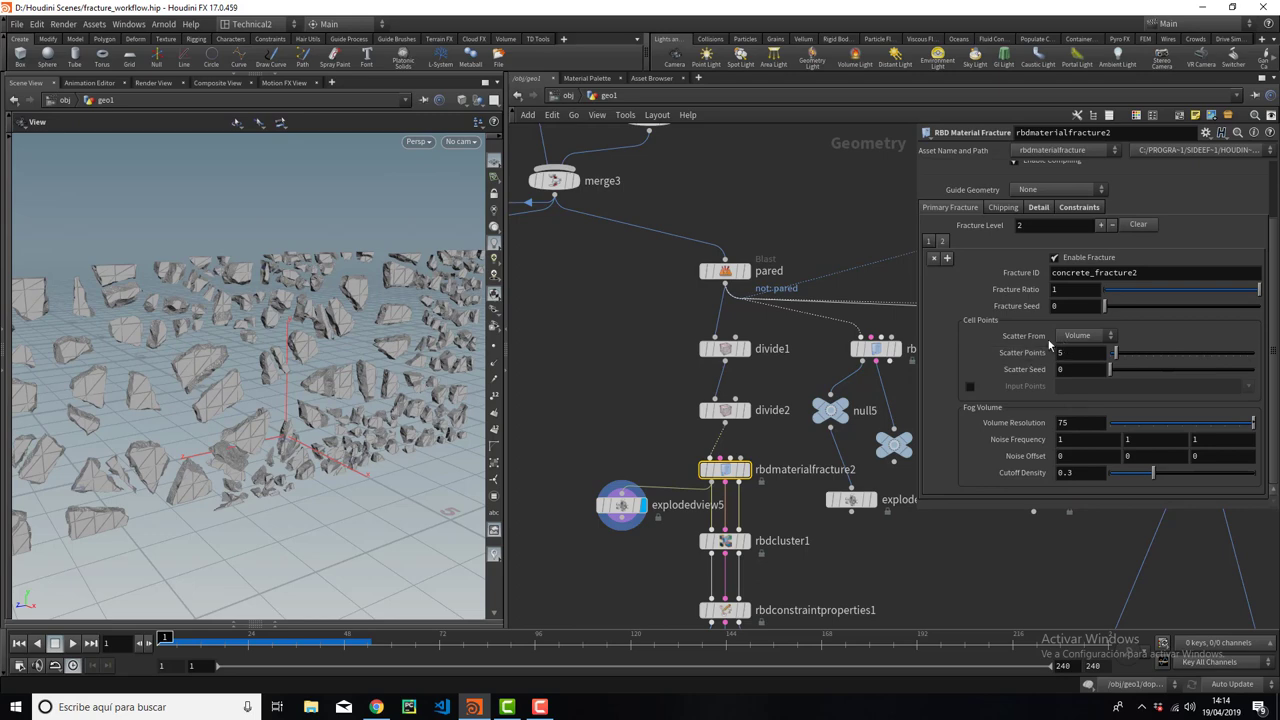
{"action": "left_click", "coordinate": [1039, 208]}
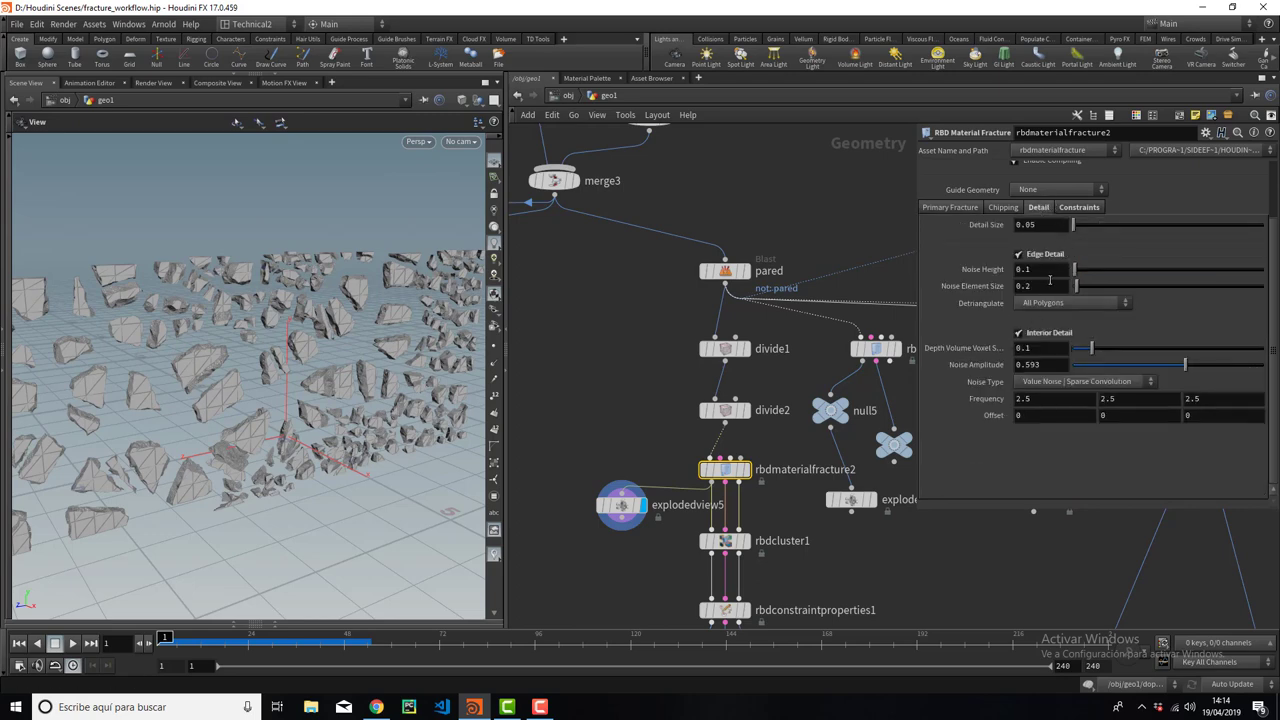
{"action": "left_click", "coordinate": [1092, 206]}
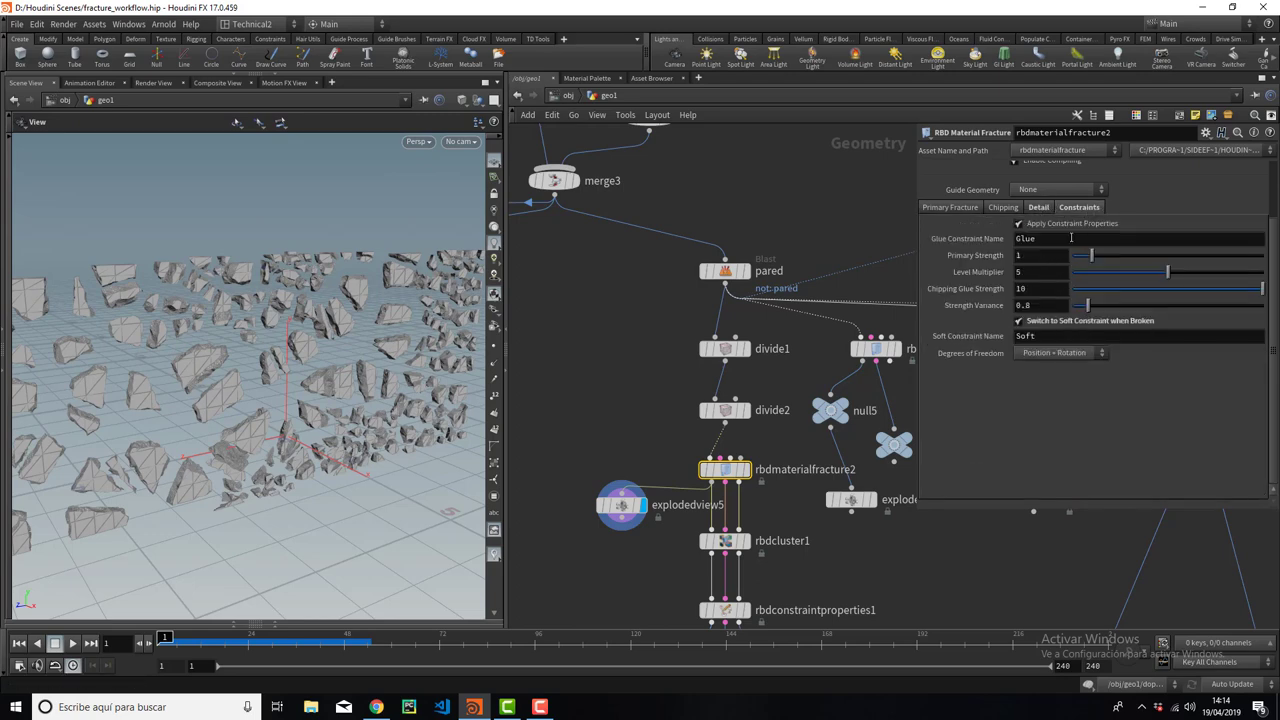
{"action": "left_click", "coordinate": [937, 208]}
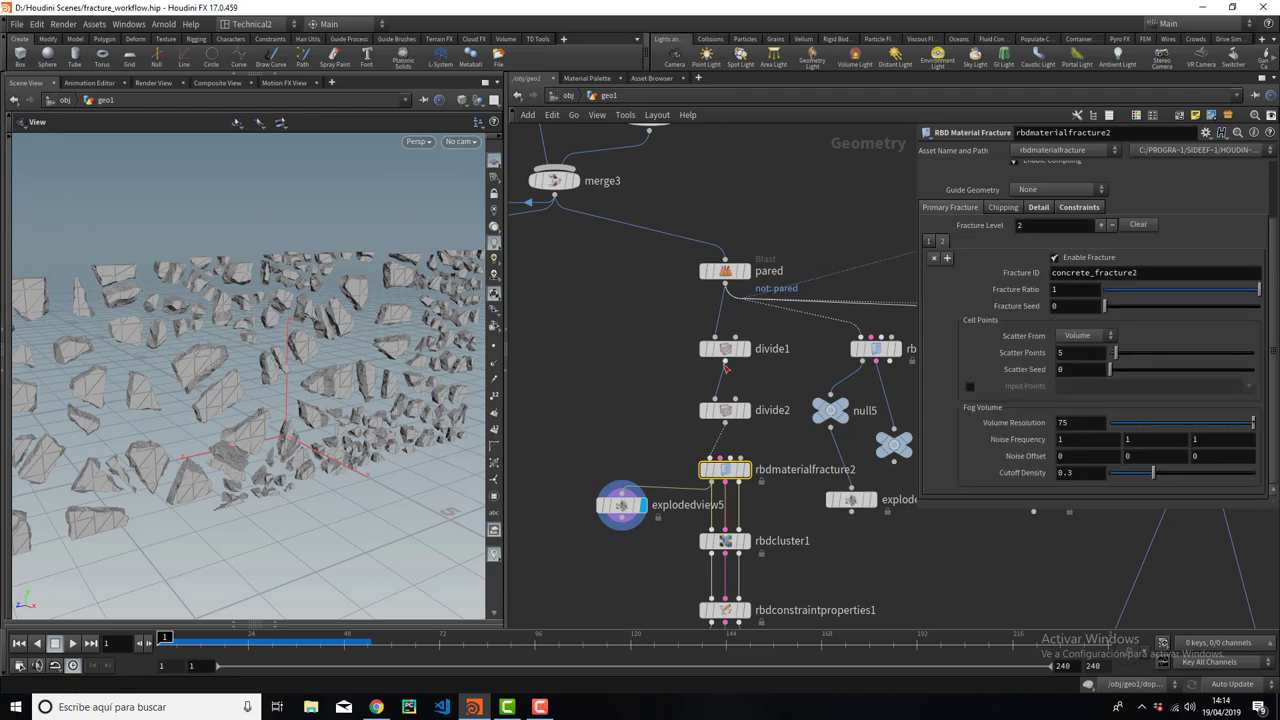
{"action": "scroll", "coordinate": [695, 373], "scroll_direction": "down", "scroll_amount": 2}
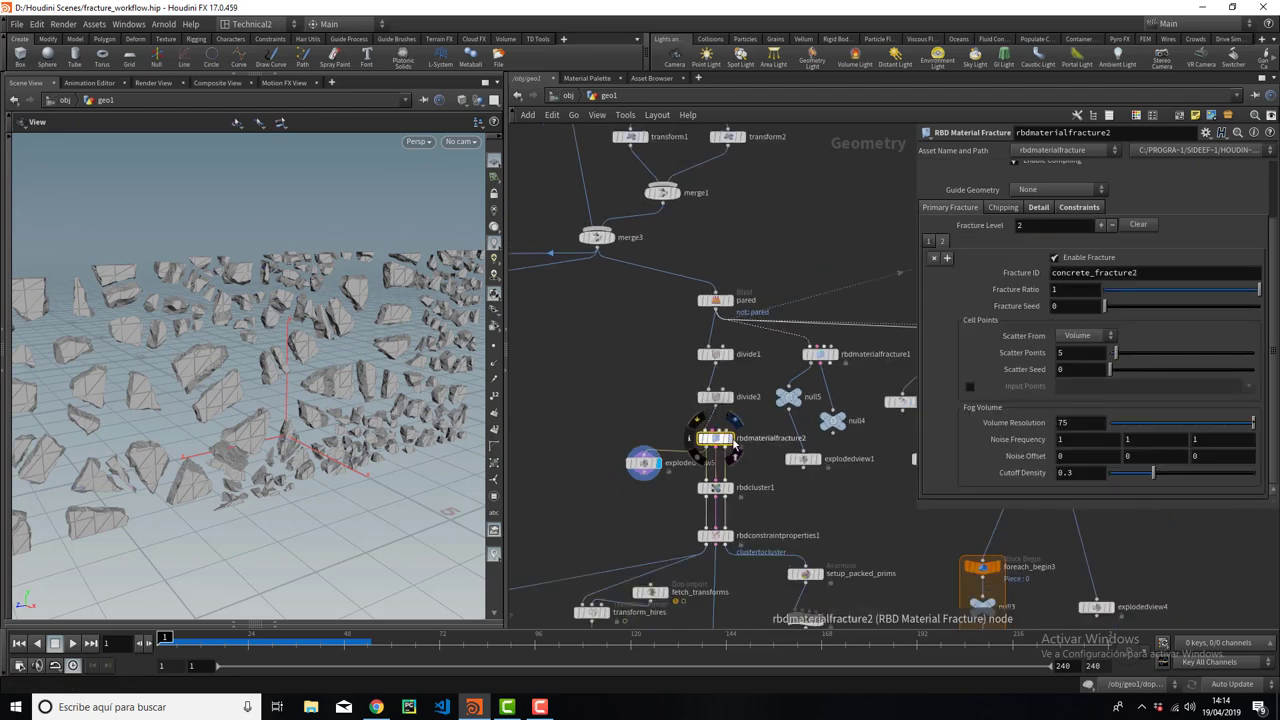
Set rbdmaterialfracture2's Guide Geometry to Primary Volume and preview the volume guide.
{"action": "middle_click_drag", "start_coordinate": [762, 469], "coordinate": [741, 459]}
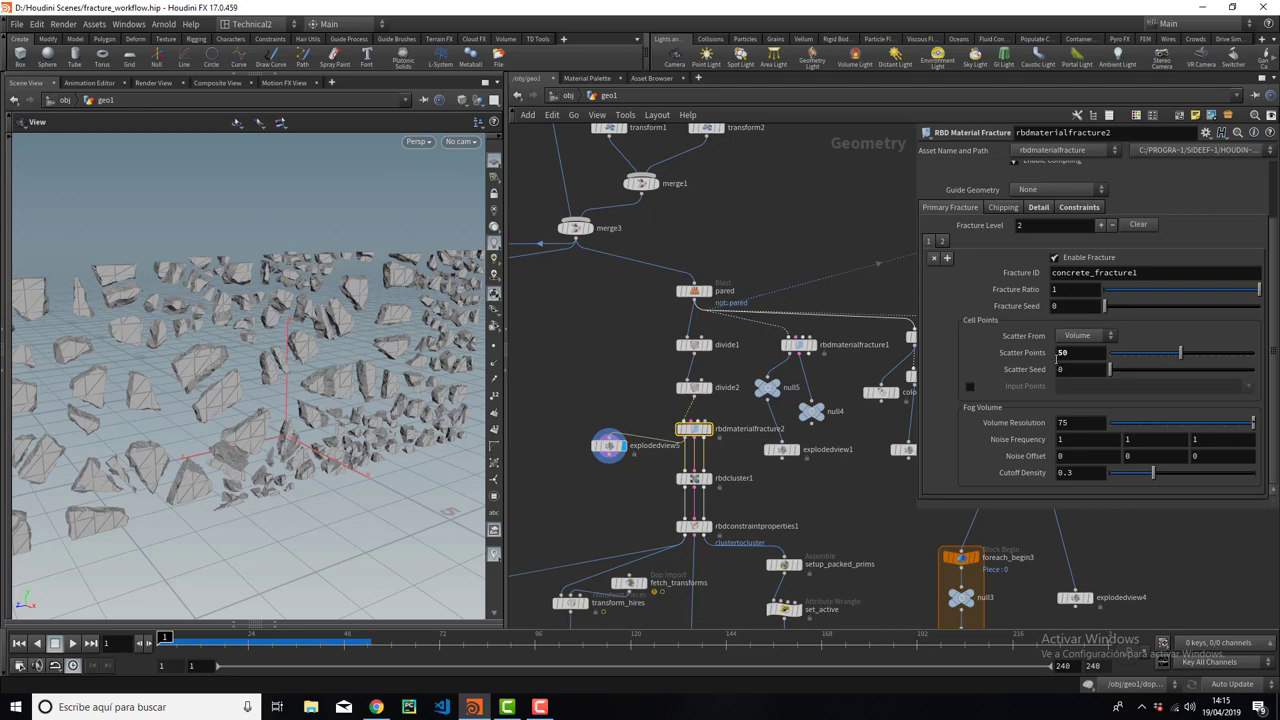
{"action": "scroll", "coordinate": [1062, 212], "scroll_direction": "up", "scroll_amount": 1}
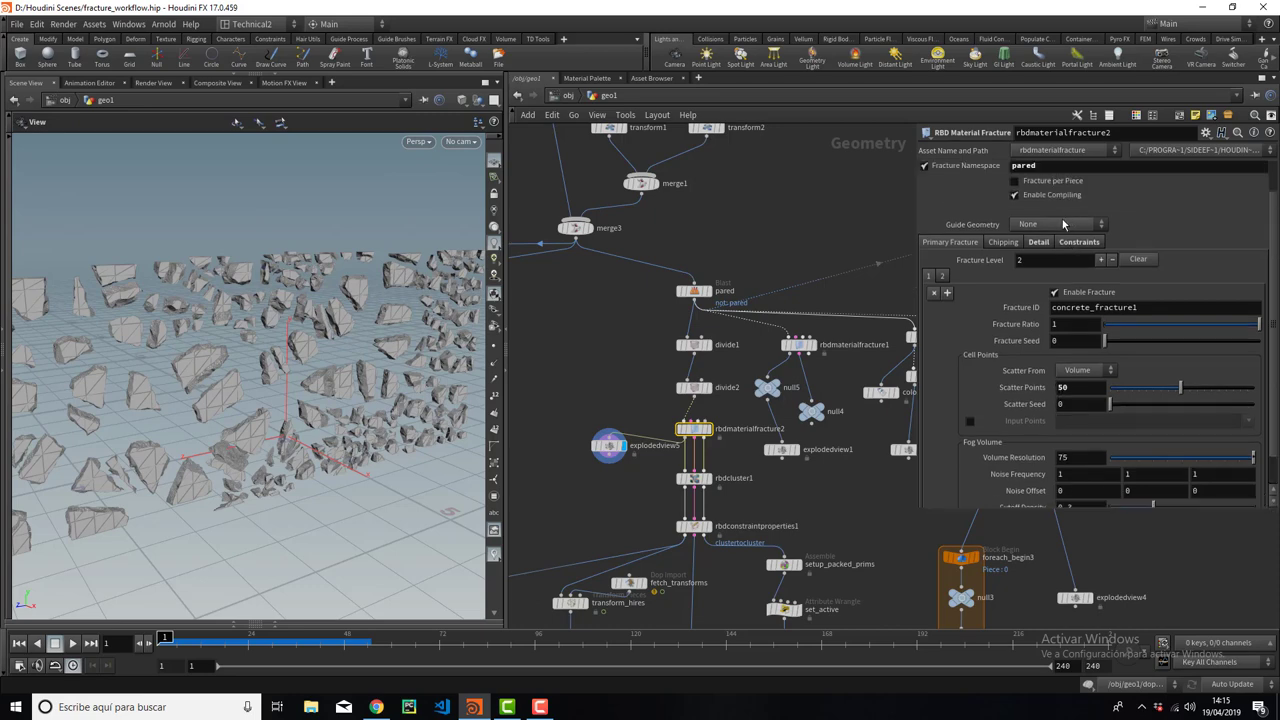
{"action": "left_click", "coordinate": [1063, 224]}
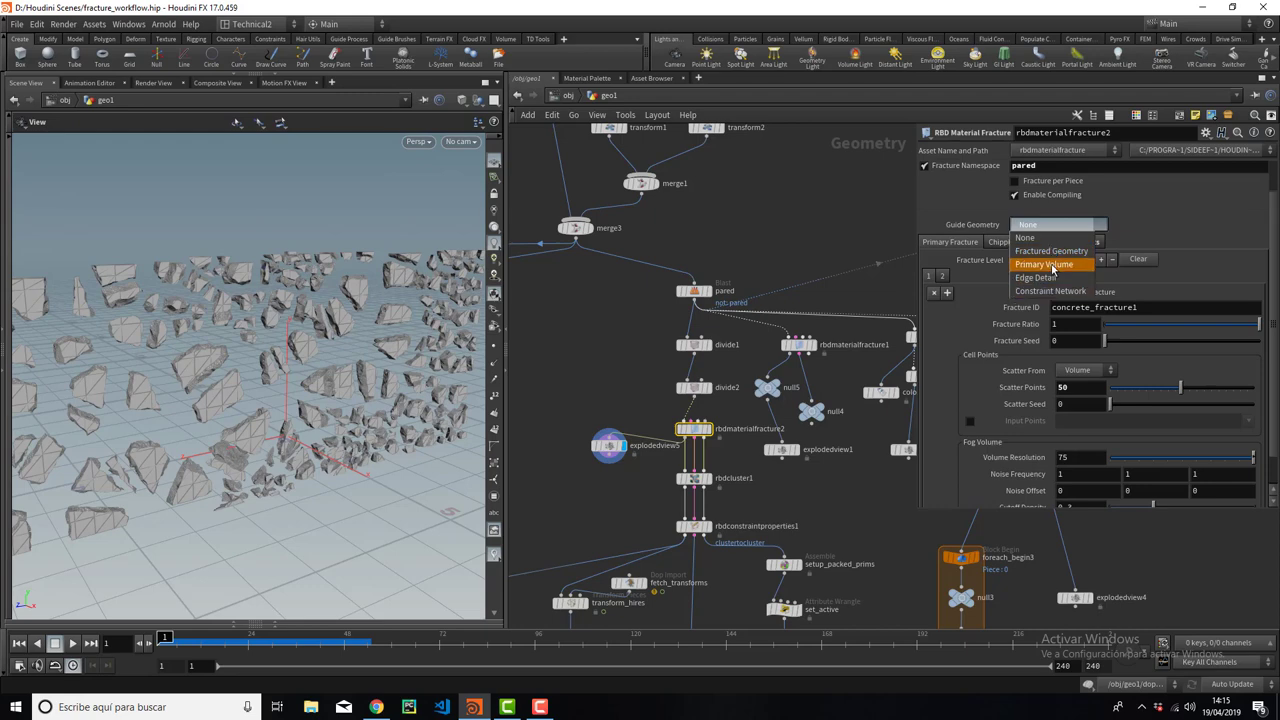
{"action": "left_click", "coordinate": [1044, 264]}
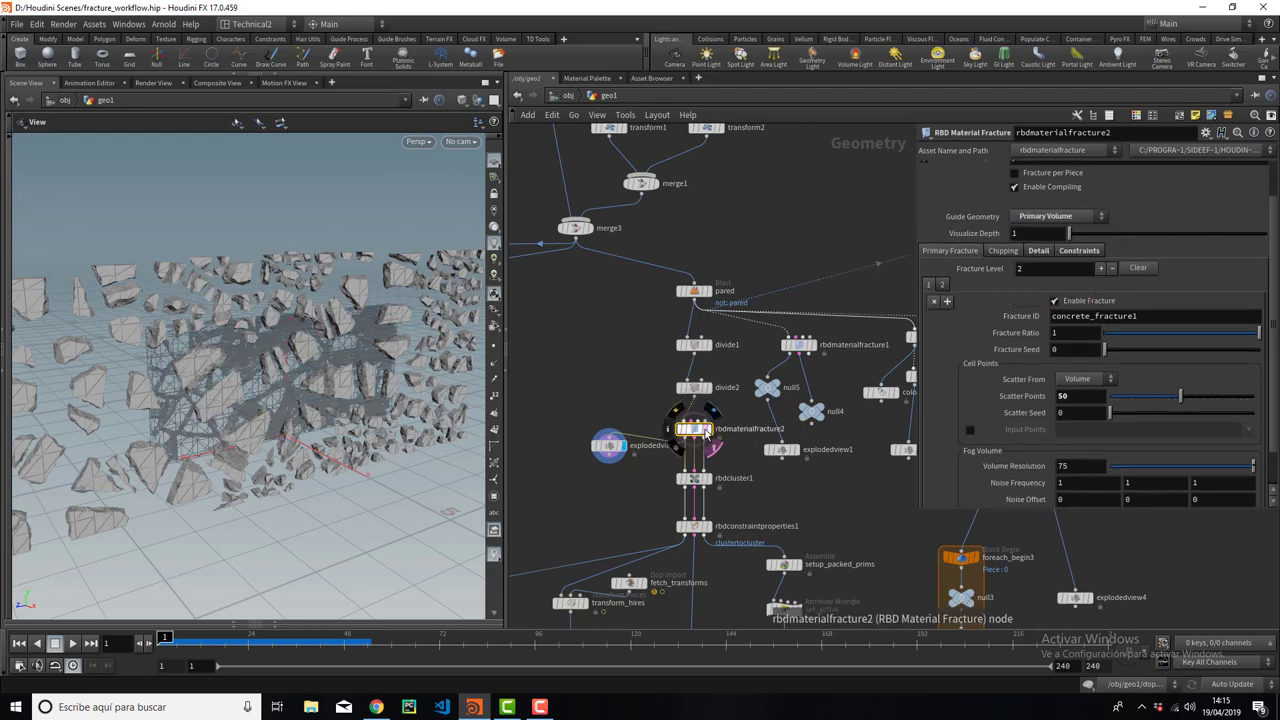
{"action": "left_click", "coordinate": [712, 432]}
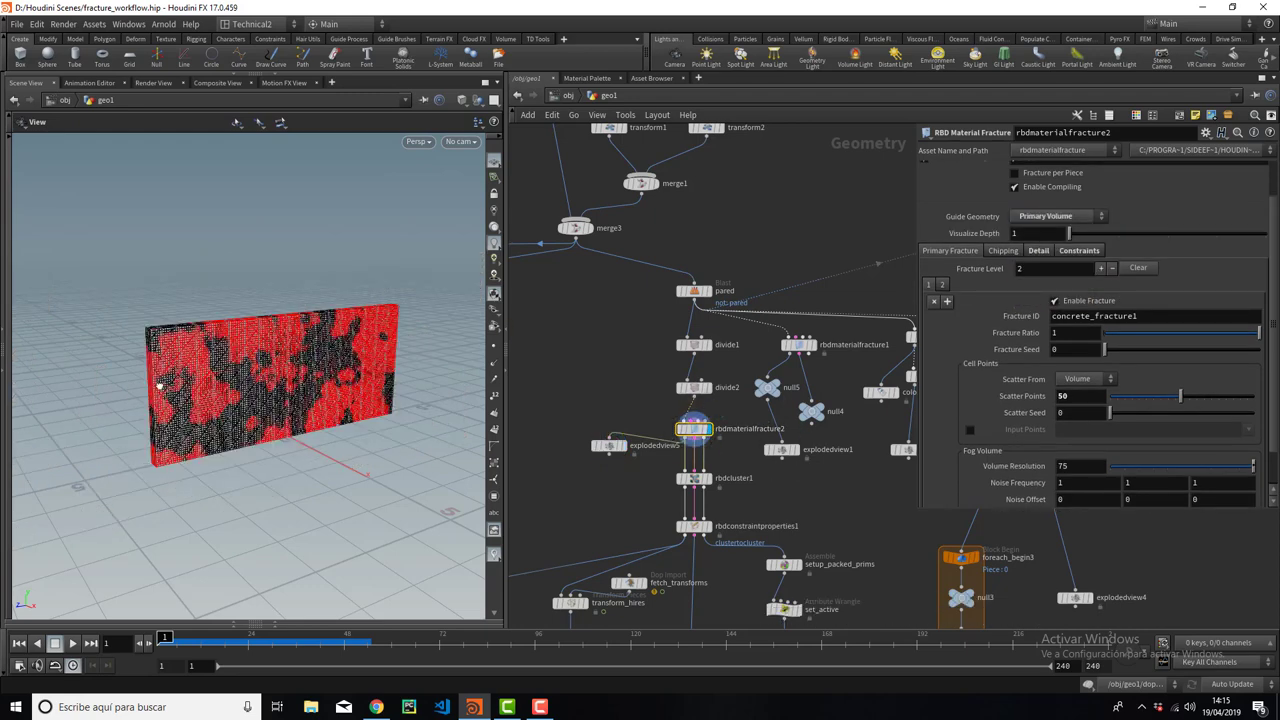
Show explodedview5's fragments again and open rbdmaterialfracture2's Detail settings.
{"action": "scroll", "coordinate": [180, 376], "scroll_direction": "up", "scroll_amount": 3}
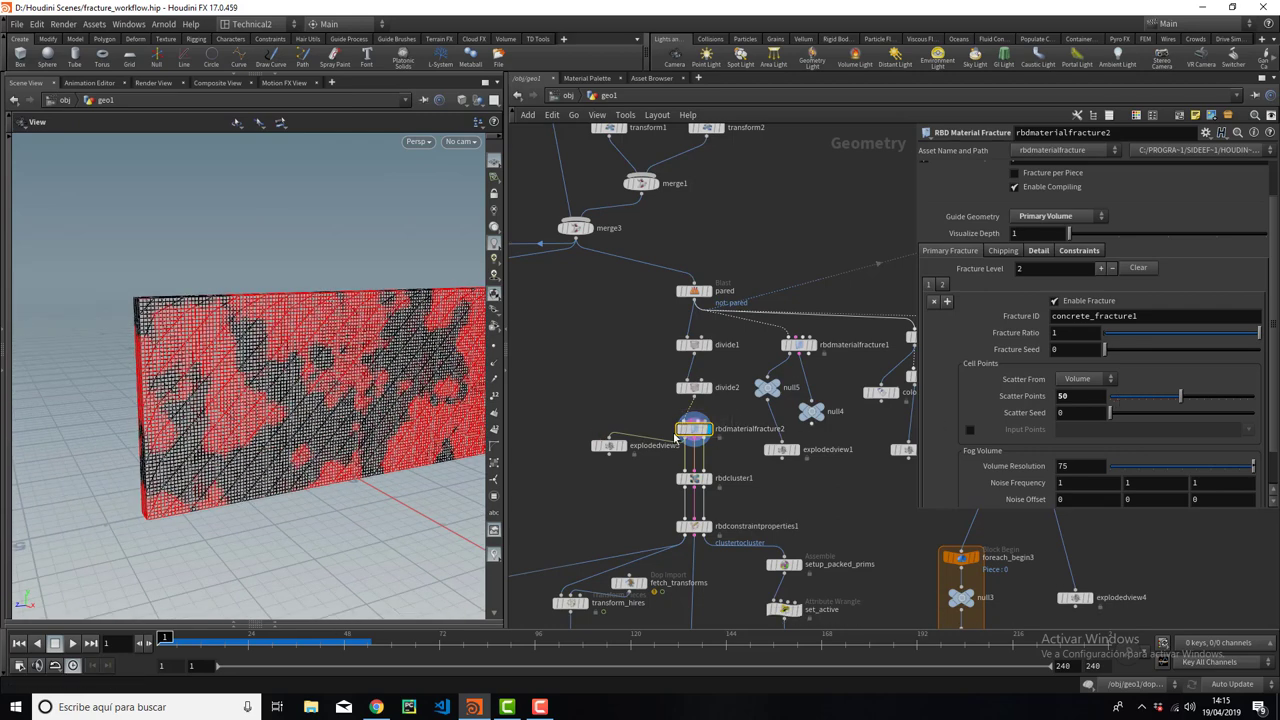
{"action": "left_click", "coordinate": [598, 445]}
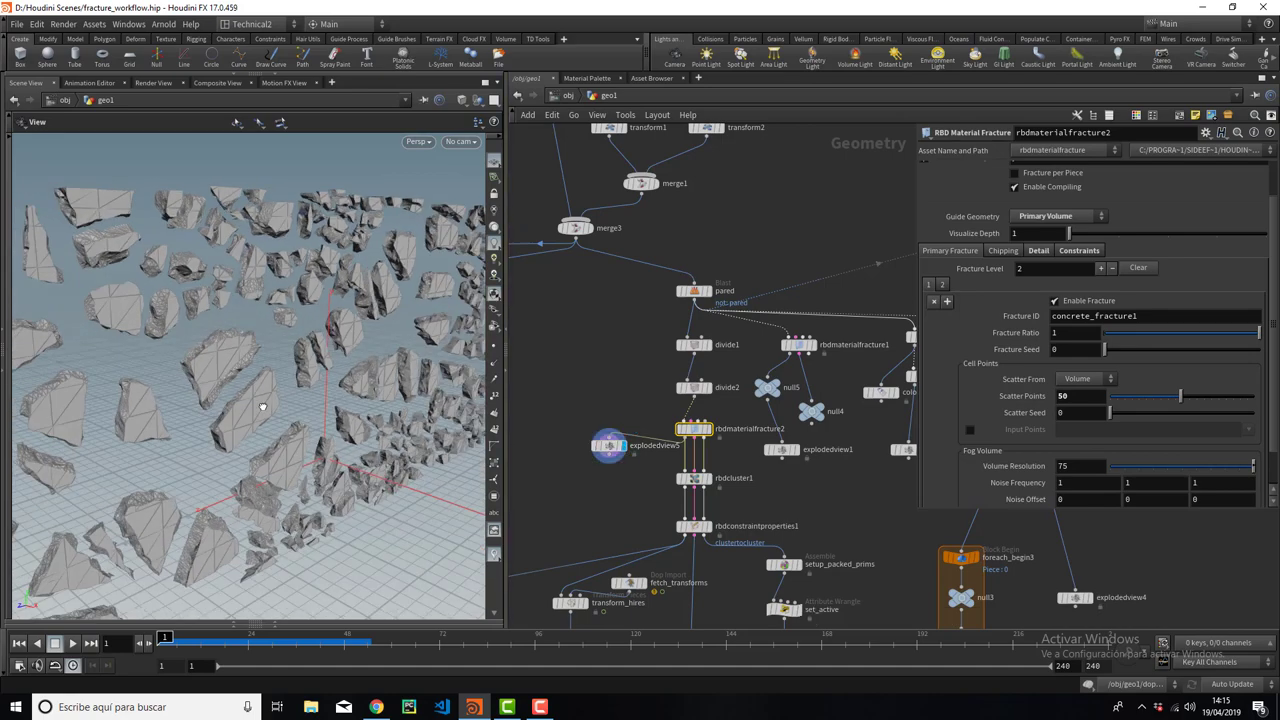
{"action": "left_click_drag", "start_coordinate": [262, 407], "coordinate": [265, 415]}
{"action": "left_click_drag", "start_coordinate": [248, 366], "coordinate": [230, 330]}
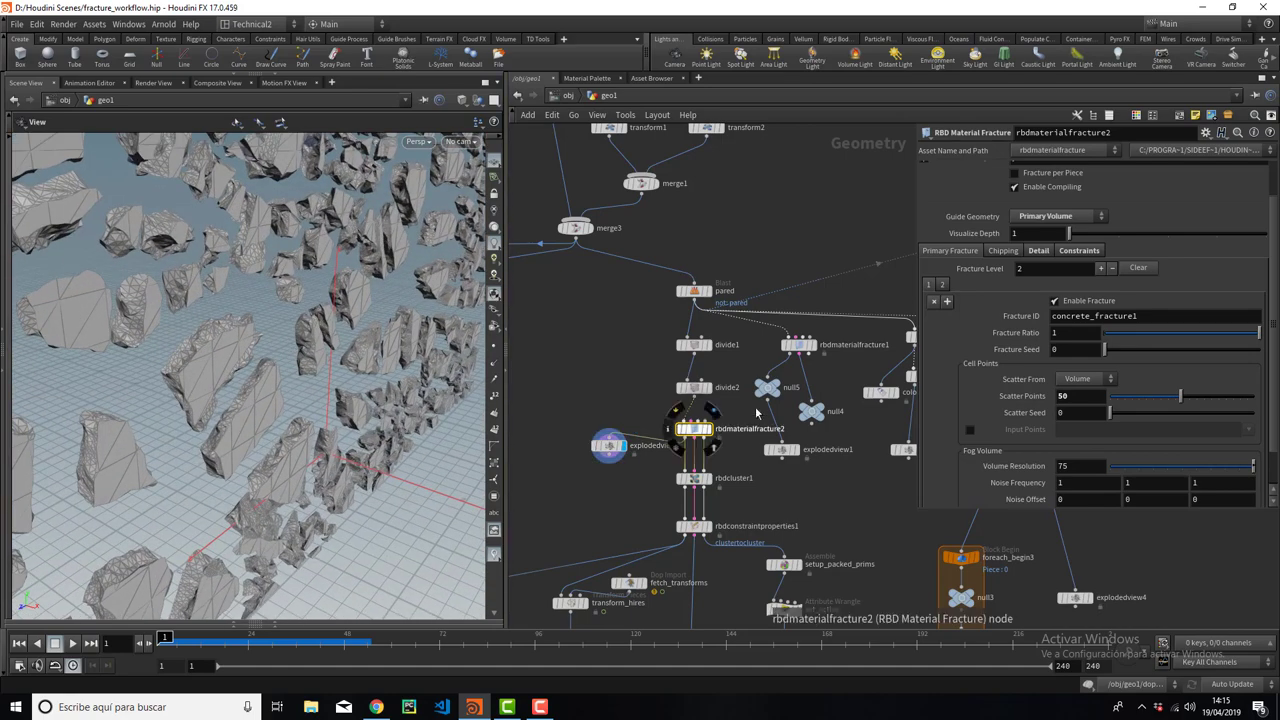
{"action": "left_click", "coordinate": [1039, 252]}
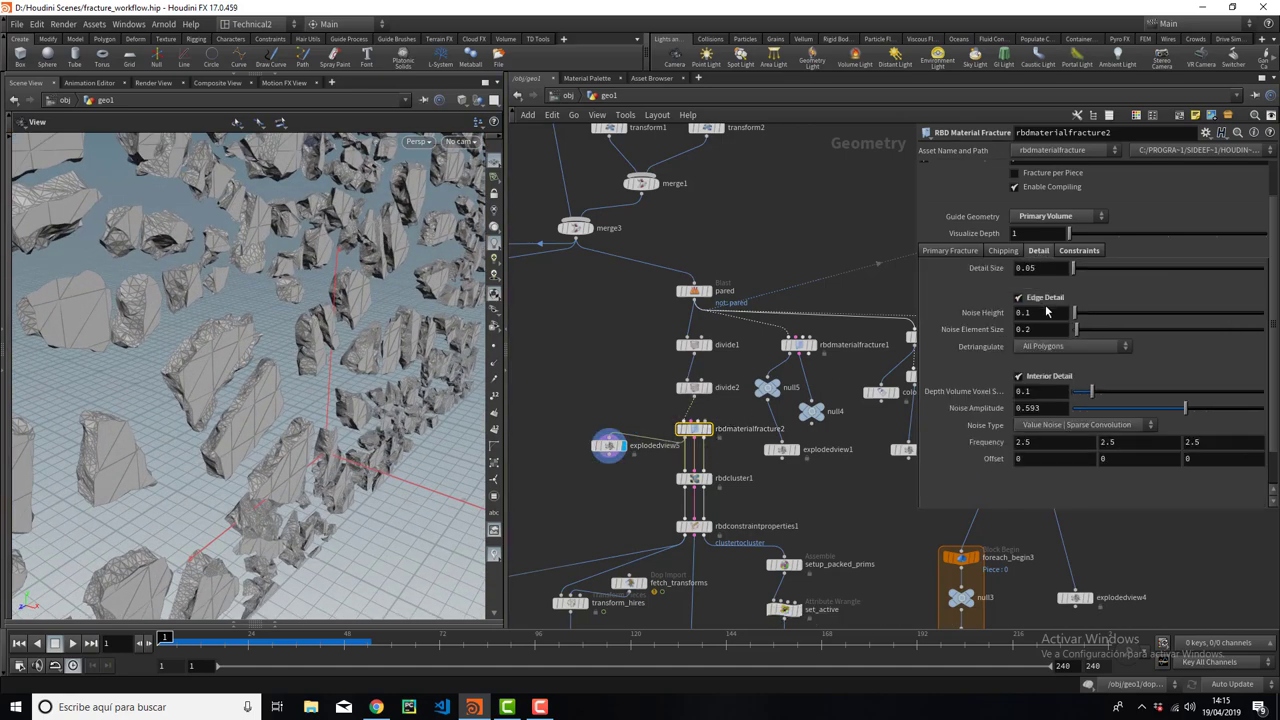
Switch the viewport to a wire-over-shaded mode and view all scattered fragments.
{"action": "mouse_move", "coordinate": [317, 329]}
{"action": "left_mouse_down"}
{"action": "mouse_move", "coordinate": [257, 286]}
{"action": "mouse_move", "coordinate": [163, 357]}
{"action": "left_mouse_up"}
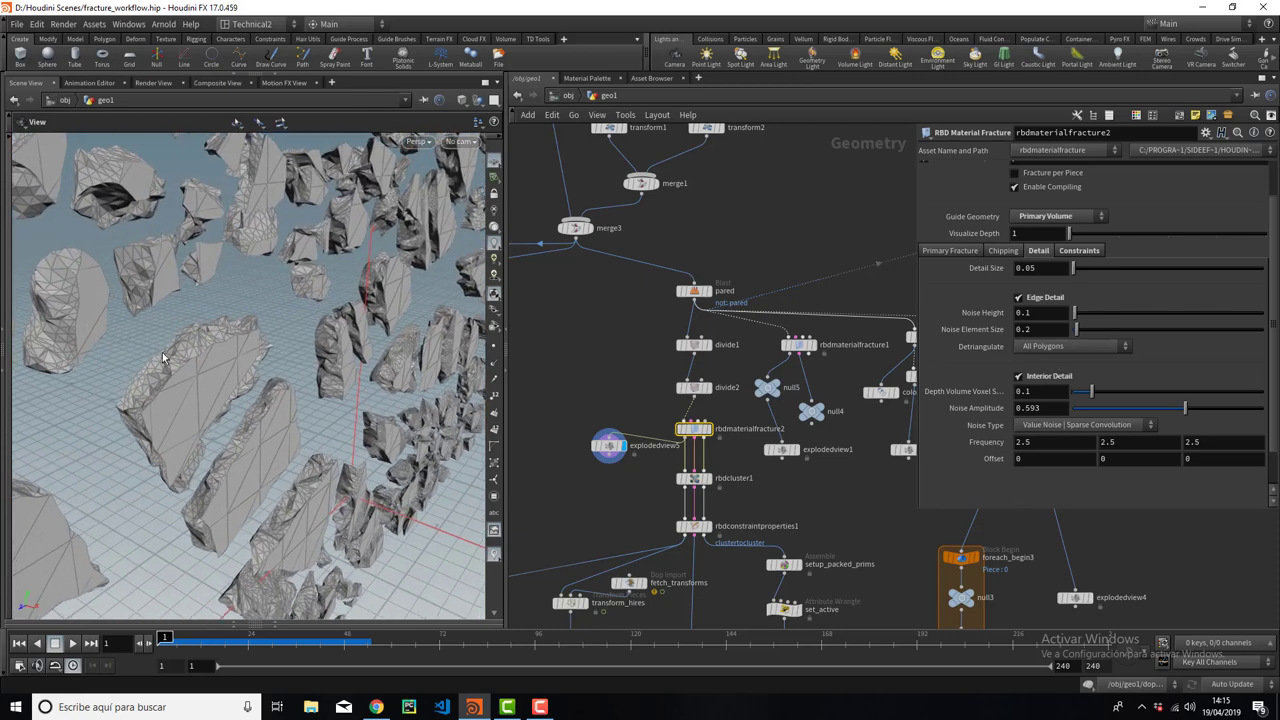
{"action": "left_click", "coordinate": [464, 104]}
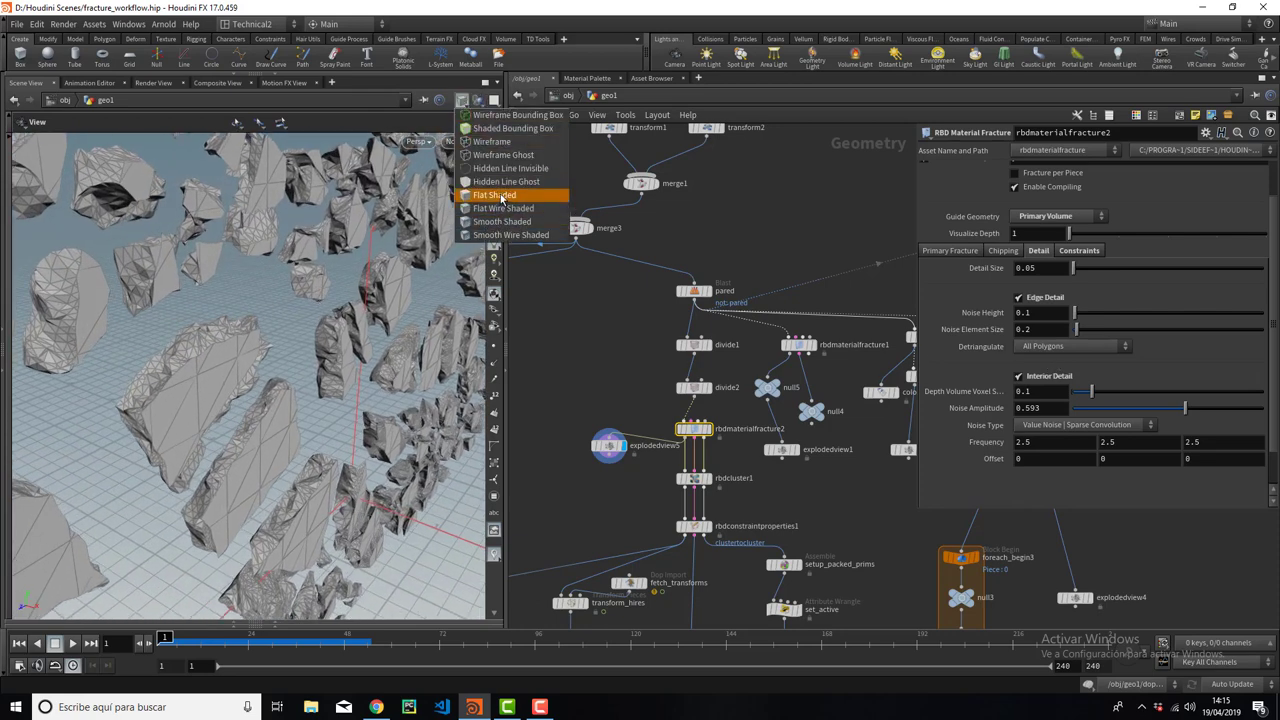
{"action": "left_click", "coordinate": [510, 235]}
{"action": "mouse_move", "coordinate": [183, 367]}
{"action": "left_mouse_down"}
{"action": "mouse_move", "coordinate": [166, 370]}
{"action": "mouse_move", "coordinate": [293, 372]}
{"action": "mouse_move", "coordinate": [234, 351]}
{"action": "mouse_move", "coordinate": [290, 398]}
{"action": "mouse_move", "coordinate": [269, 396]}
{"action": "mouse_move", "coordinate": [375, 325]}
{"action": "mouse_move", "coordinate": [328, 362]}
{"action": "mouse_move", "coordinate": [343, 320]}
{"action": "mouse_move", "coordinate": [333, 362]}
{"action": "mouse_move", "coordinate": [391, 354]}
{"action": "left_mouse_up"}
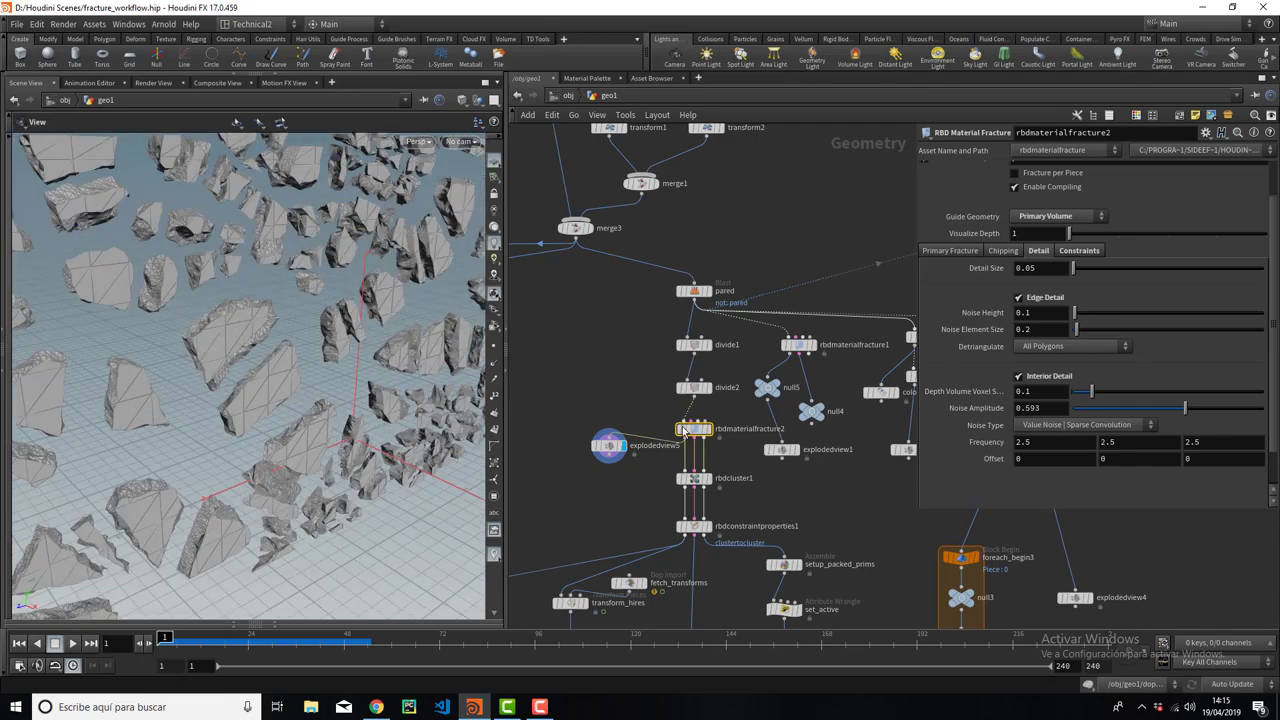
{"action": "mouse_move", "coordinate": [415, 400]}
{"action": "left_mouse_down"}
{"action": "mouse_move", "coordinate": [390, 385]}
{"action": "mouse_move", "coordinate": [360, 395]}
{"action": "left_mouse_up"}
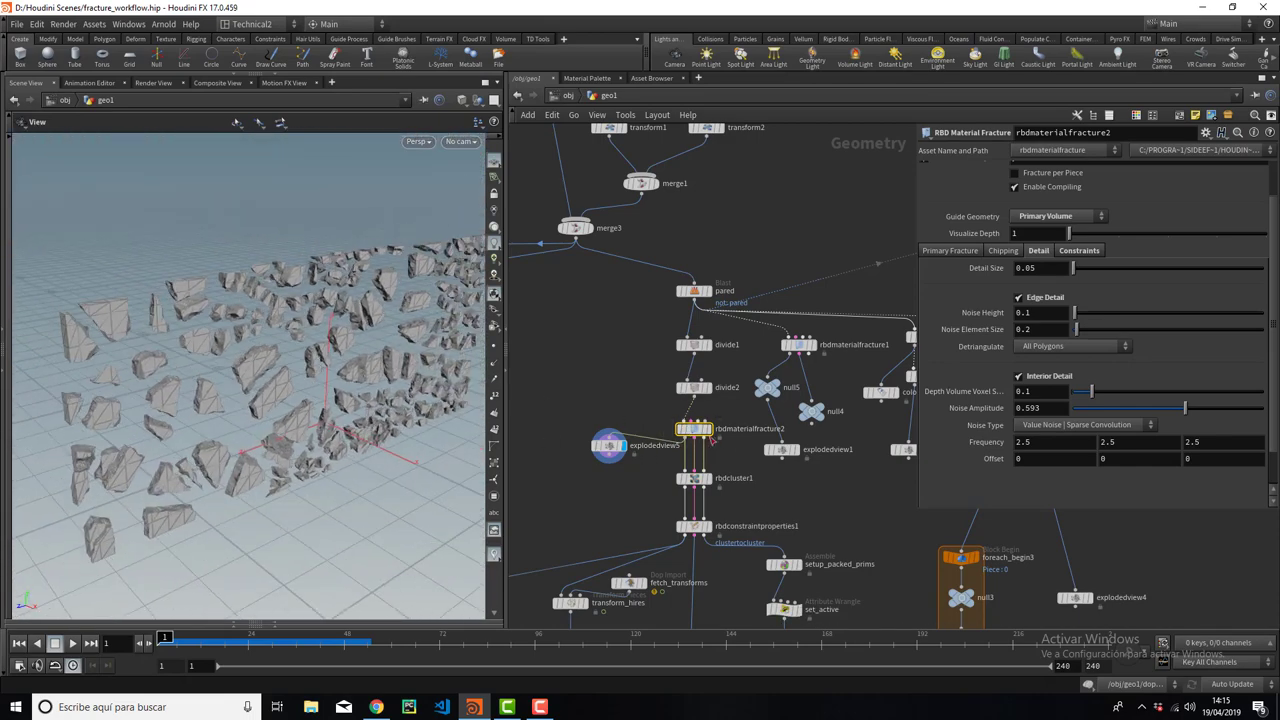
Bring the lower network into view and open rbdcluster1's clustering parameters.
{"action": "scroll", "coordinate": [620, 440], "scroll_direction": "up", "scroll_amount": 3}
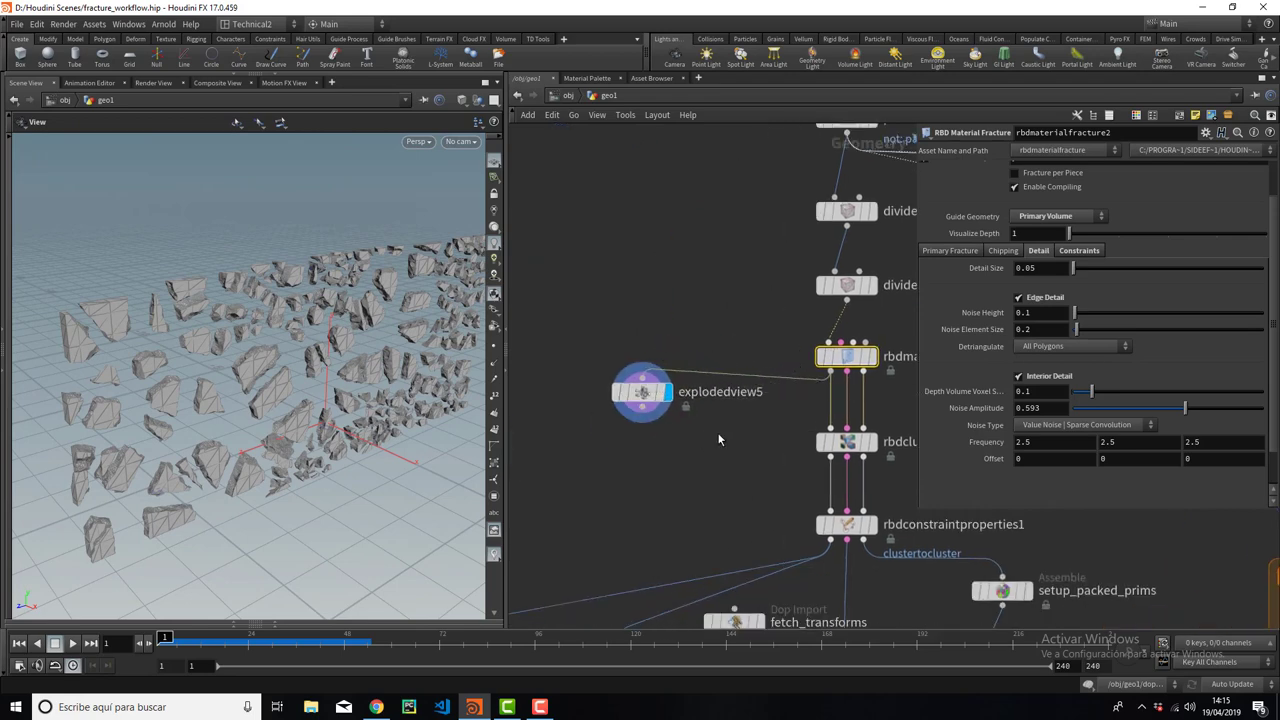
{"action": "middle_click_drag", "start_coordinate": [620, 440], "coordinate": [773, 410]}
{"action": "left_click", "coordinate": [729, 430]}
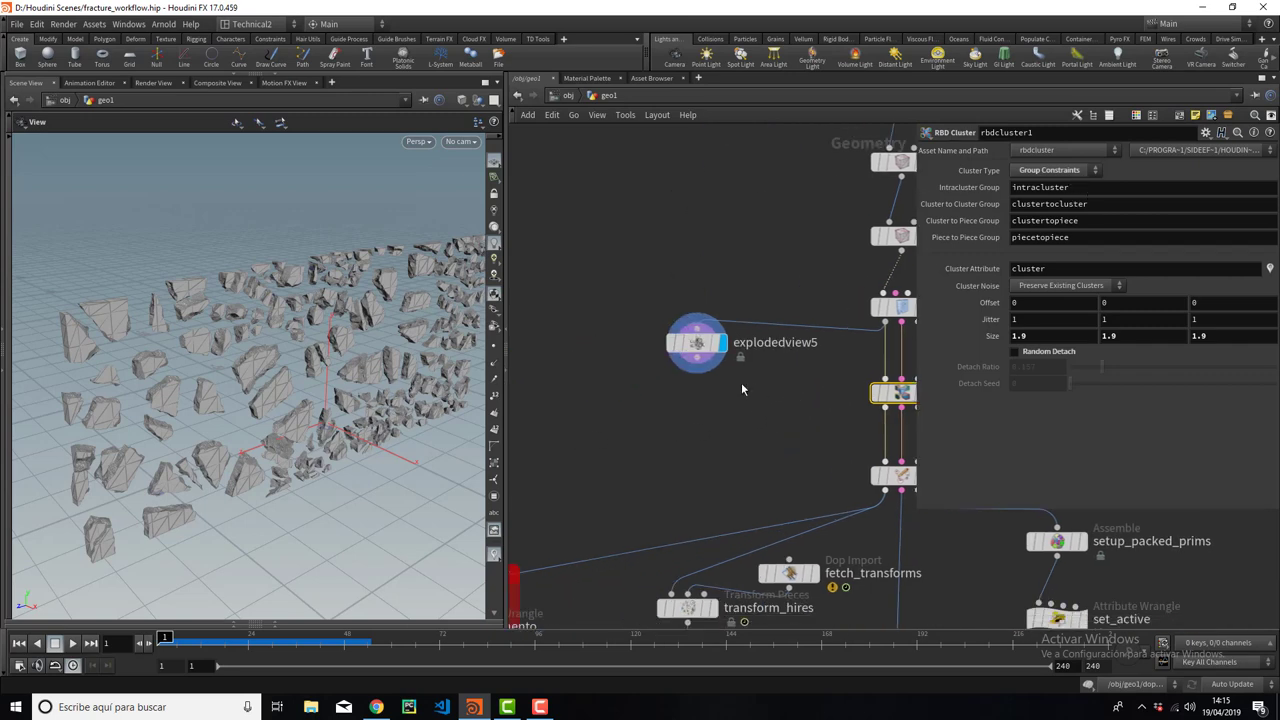
Display rbdmaterialfracture4's cracked wall panel, then return to the rbdcluster1 chain.
{"action": "scroll", "coordinate": [604, 405], "scroll_direction": "down", "scroll_amount": 5}
{"action": "middle_click_drag", "start_coordinate": [848, 435], "coordinate": [703, 457]}
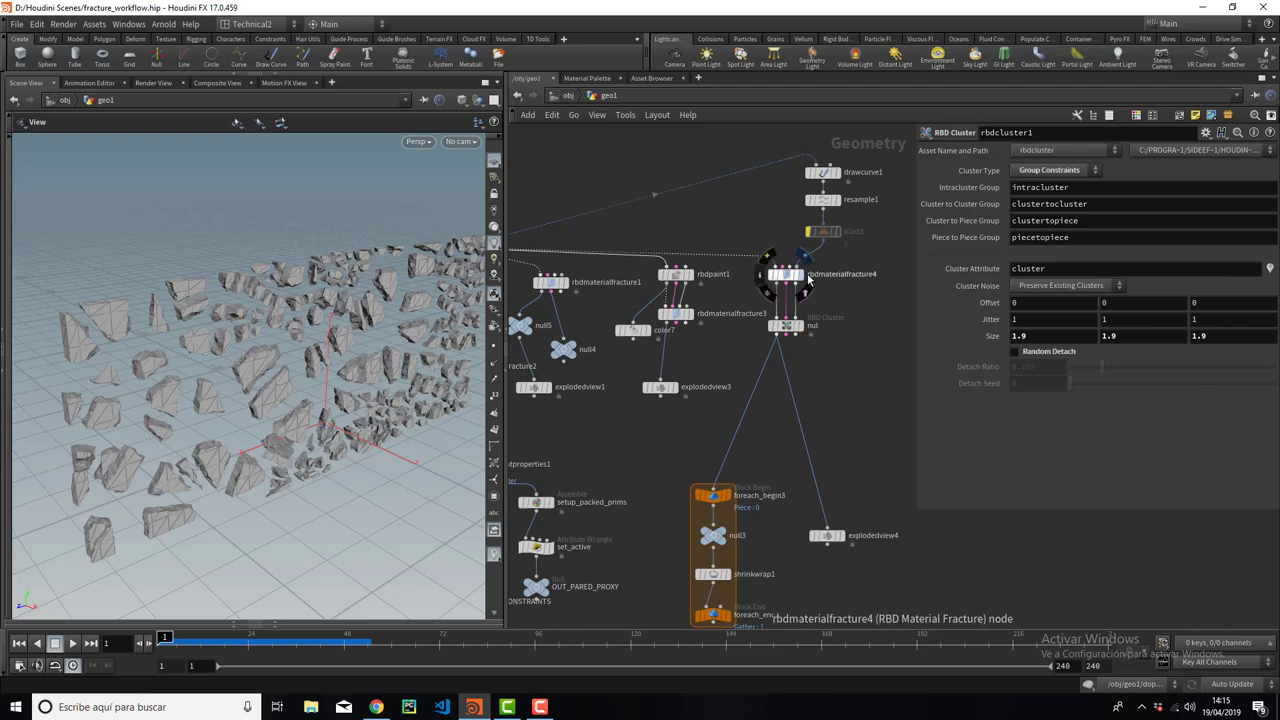
{"action": "left_click", "coordinate": [798, 274]}
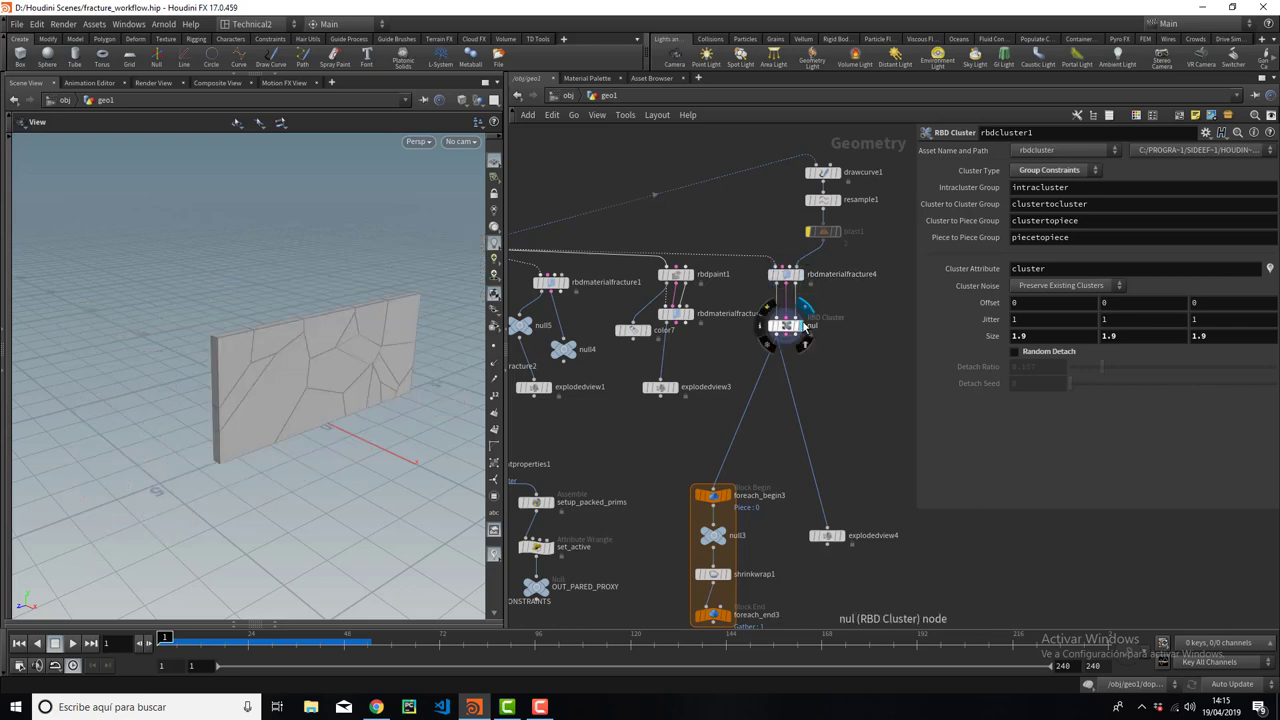
{"action": "left_click_drag", "start_coordinate": [804, 327], "coordinate": [703, 414]}
Display rbdmaterialfracture2's wall and place a new RBD Cluster node, rbdcluster2, beside it.
{"action": "scroll", "coordinate": [703, 370], "scroll_direction": "up", "scroll_amount": 3}
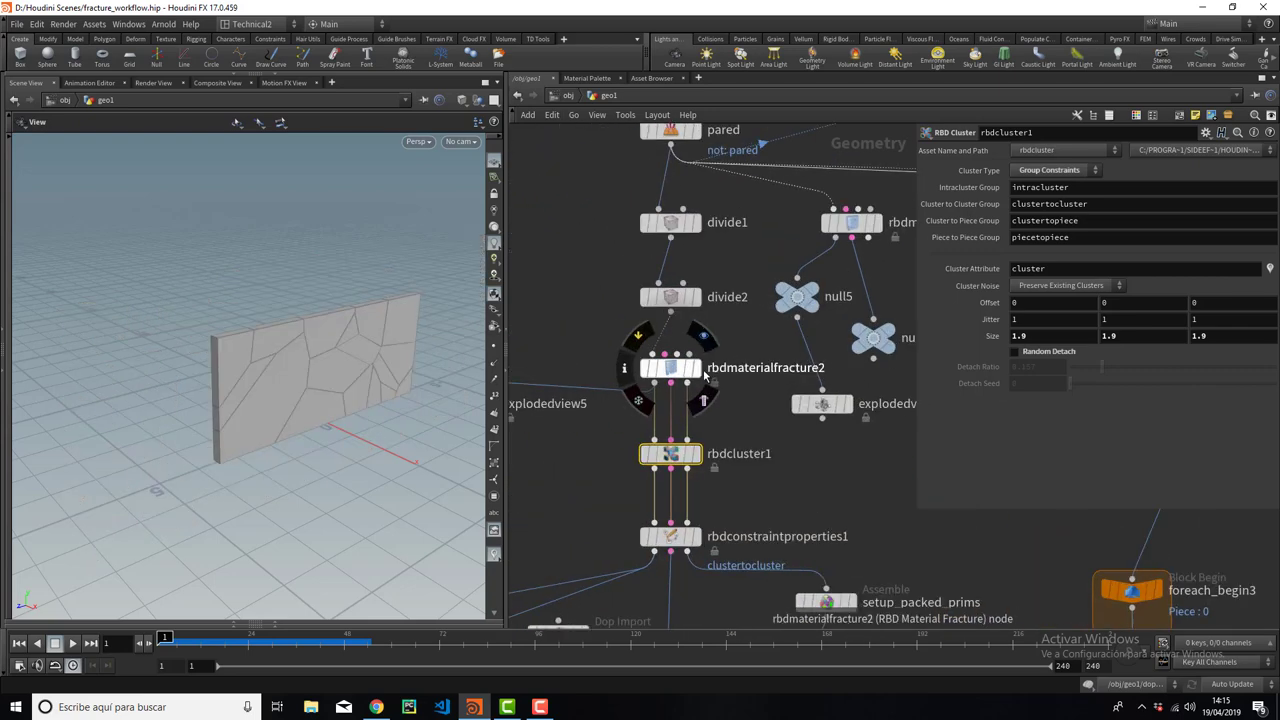
{"action": "left_click", "coordinate": [740, 343]}
{"action": "scroll", "coordinate": [671, 431], "scroll_direction": "up", "scroll_amount": 3}
{"action": "key", "text": "Tab"}
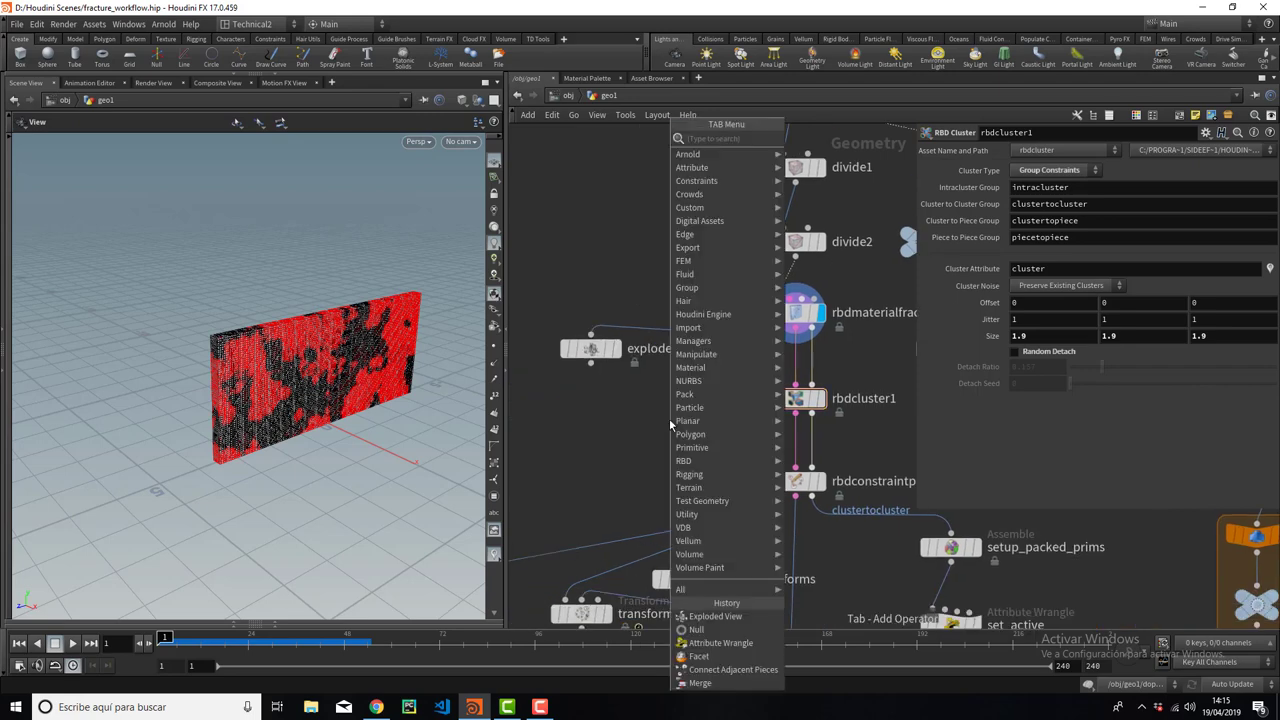
{"action": "left_click", "coordinate": [828, 140]}
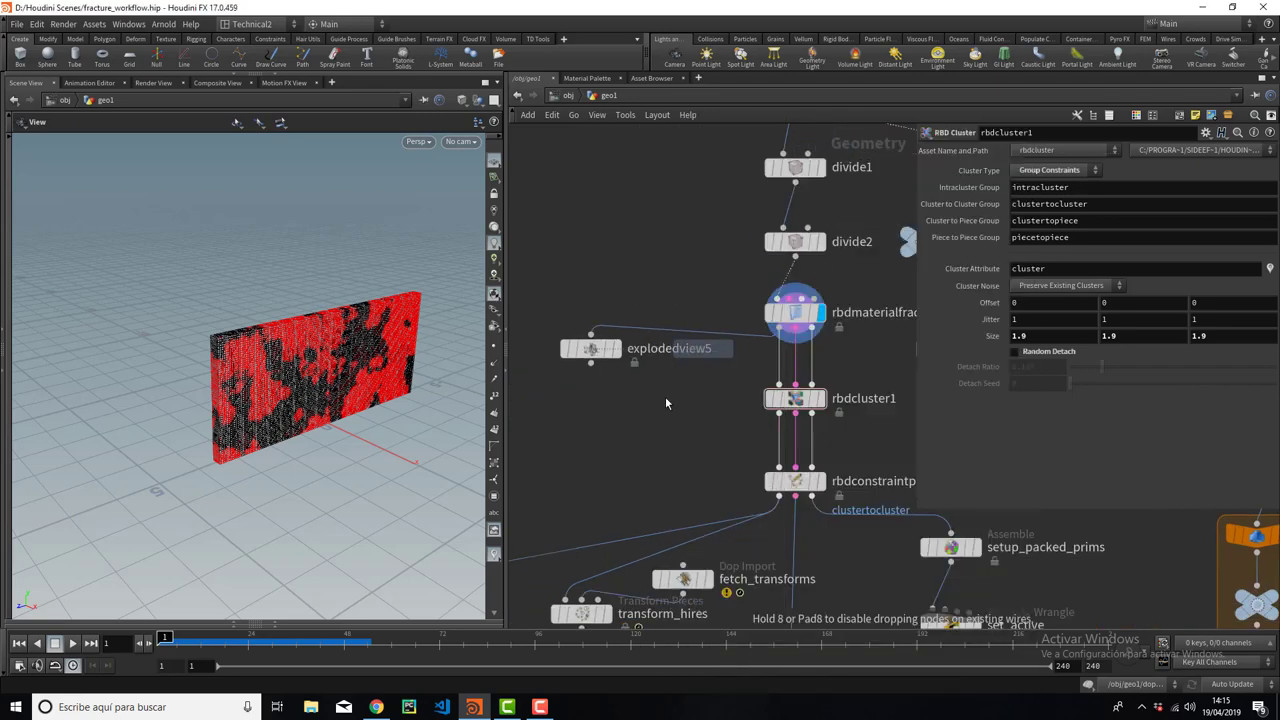
{"action": "left_click", "coordinate": [660, 440]}
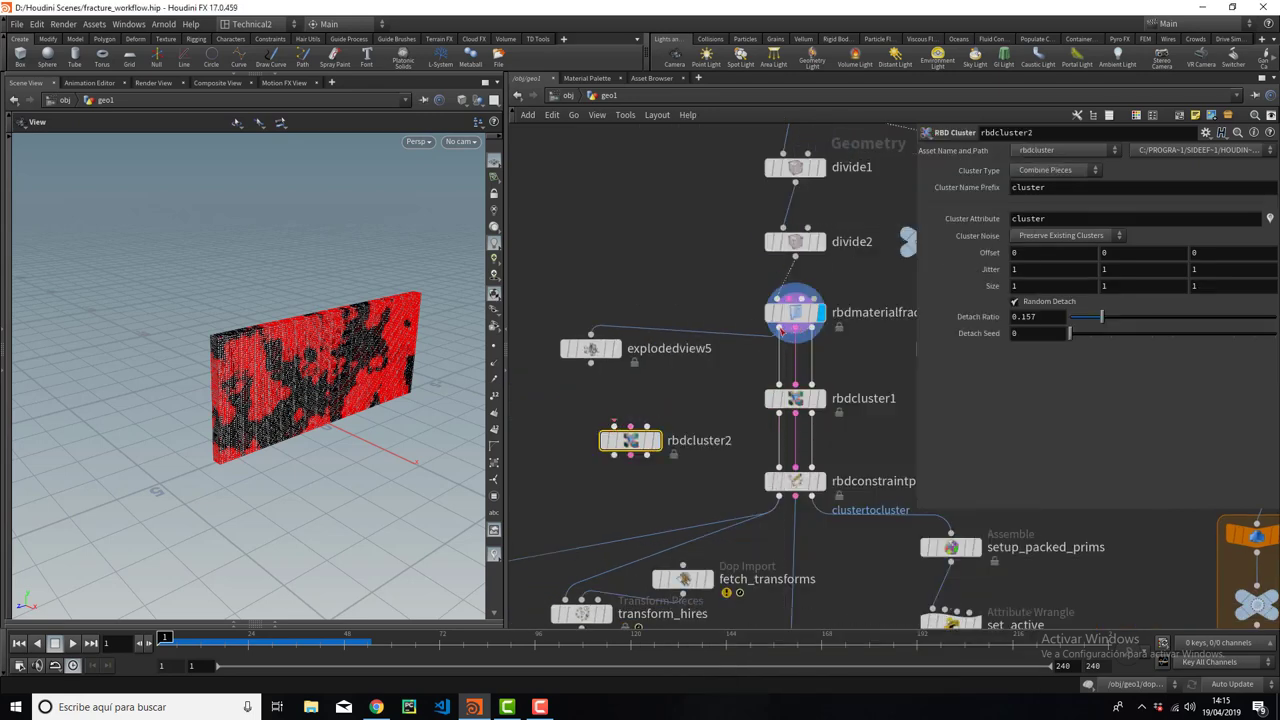
Connect all three rbdmaterialfracture2 outputs into rbdcluster2's three inputs.
{"action": "left_click", "coordinate": [617, 425]}
{"action": "left_click", "coordinate": [778, 338]}
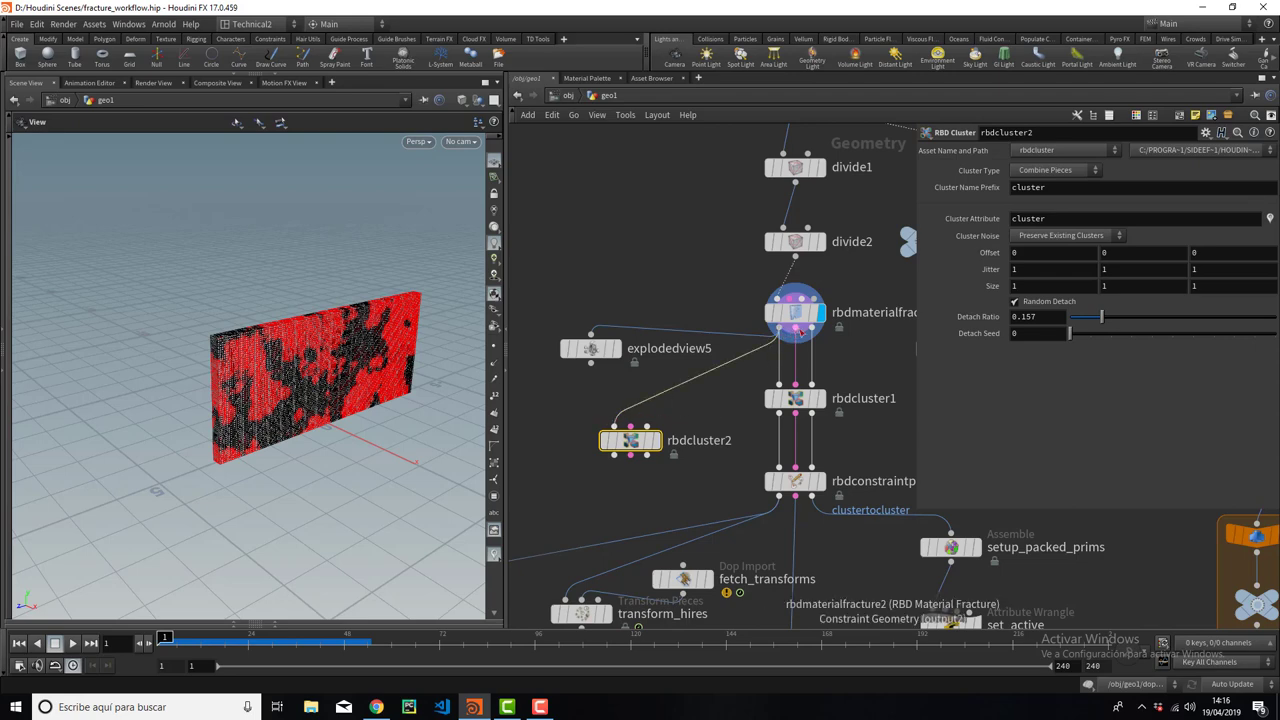
{"action": "left_click", "coordinate": [630, 426]}
{"action": "left_click", "coordinate": [796, 328]}
{"action": "left_click", "coordinate": [818, 332]}
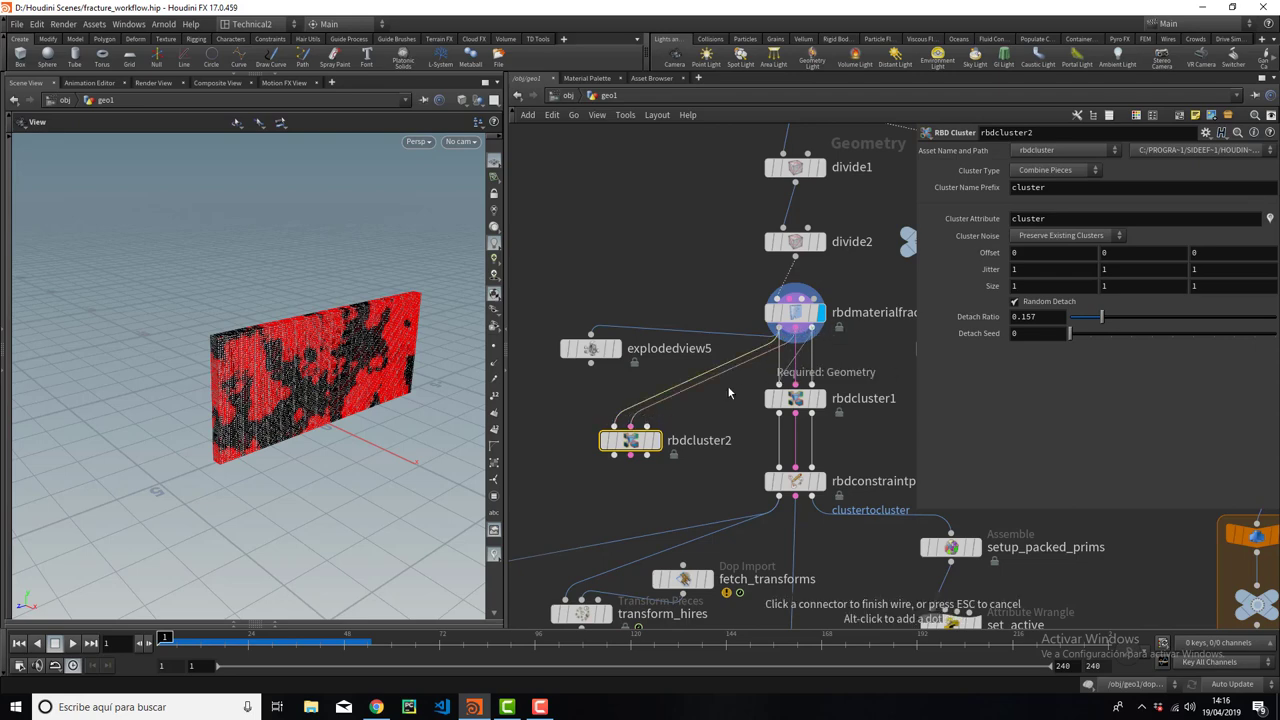
{"action": "left_click", "coordinate": [645, 426]}
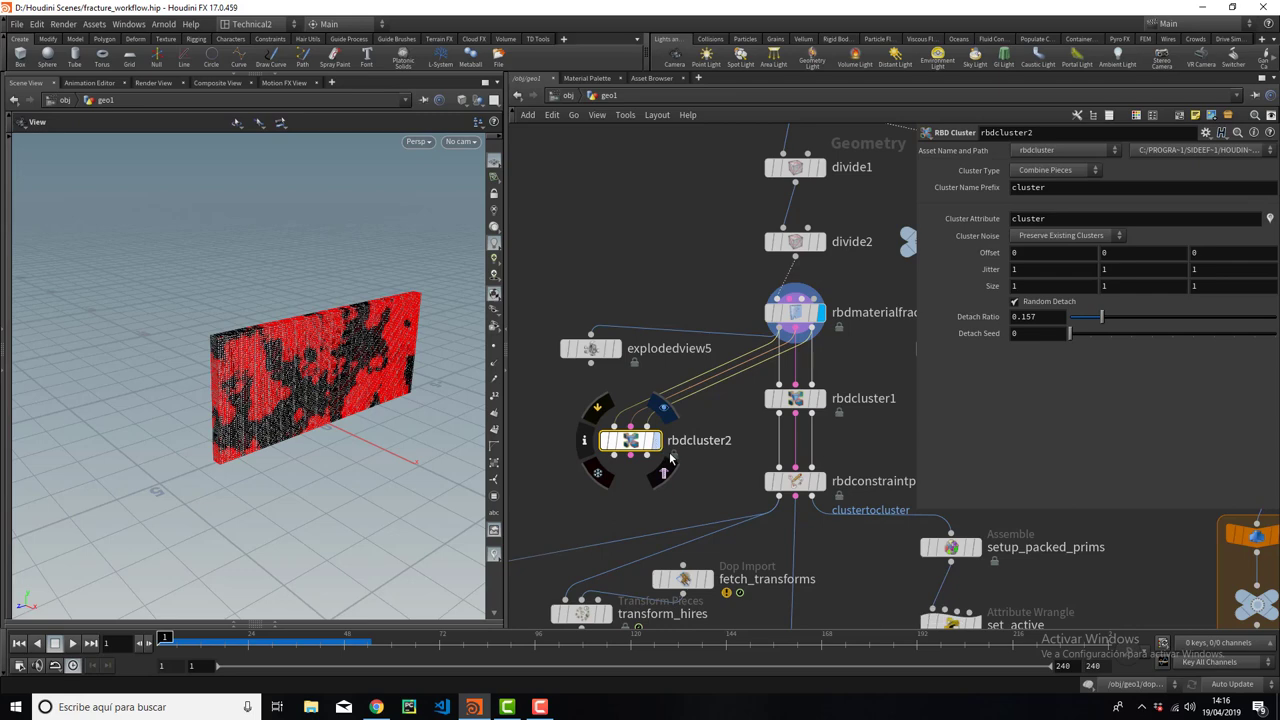
Display rbdcluster2's result and keep its Cluster Type on Combine Pieces.
{"action": "key", "text": "r"}
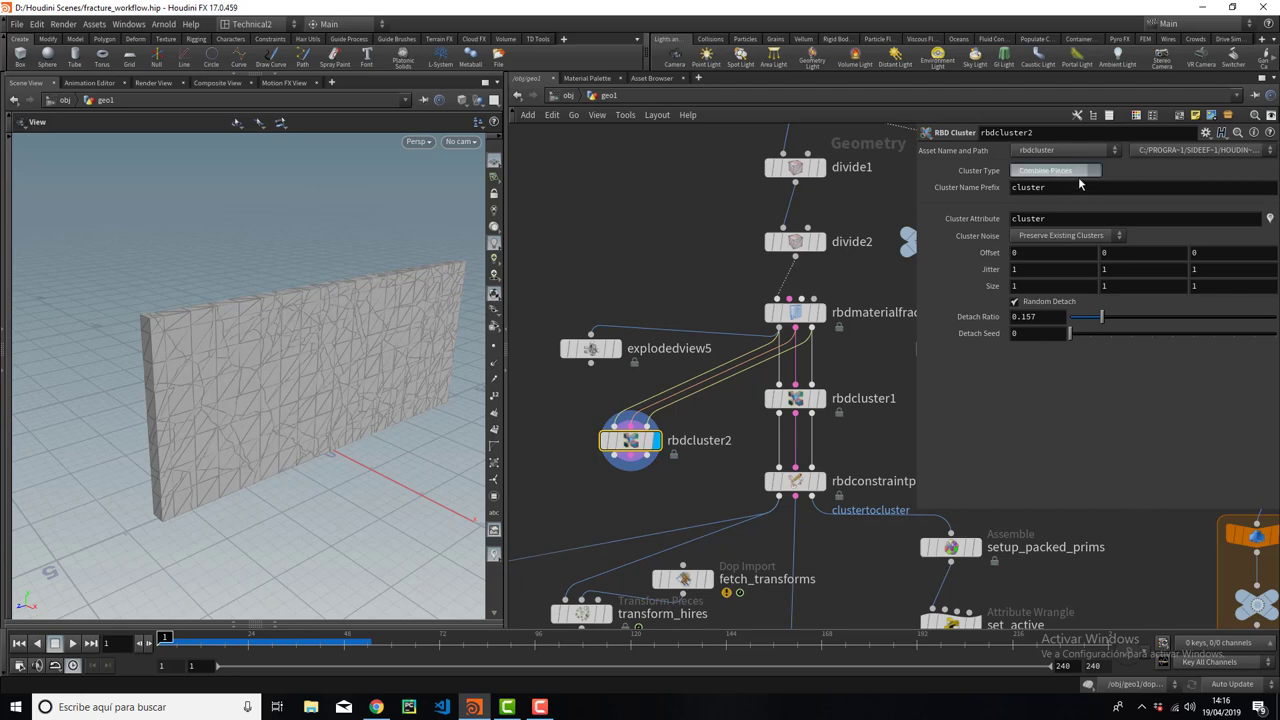
{"action": "left_click", "coordinate": [1060, 172]}
{"action": "left_click", "coordinate": [1064, 174]}
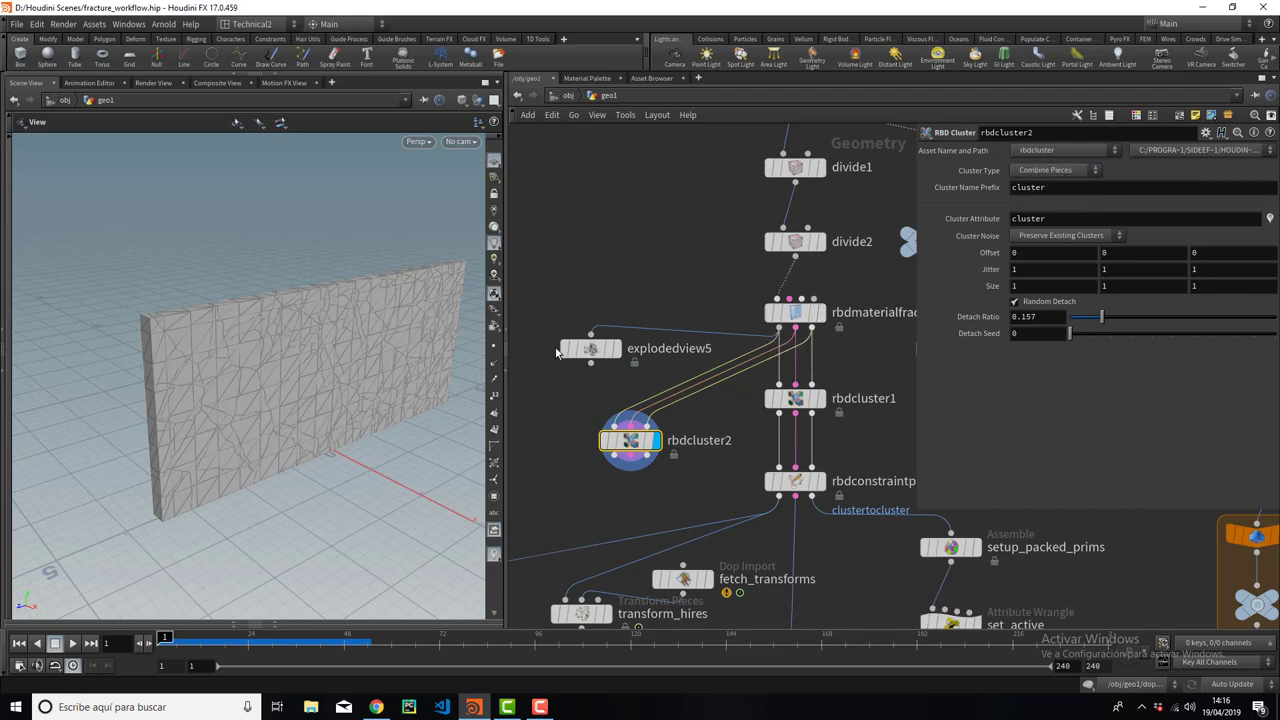
Place explodedview5 beneath rbdcluster2, wire rbdcluster2 into it, and display the exploded clusters.
{"action": "left_click_drag", "start_coordinate": [560, 354], "coordinate": [535, 496]}
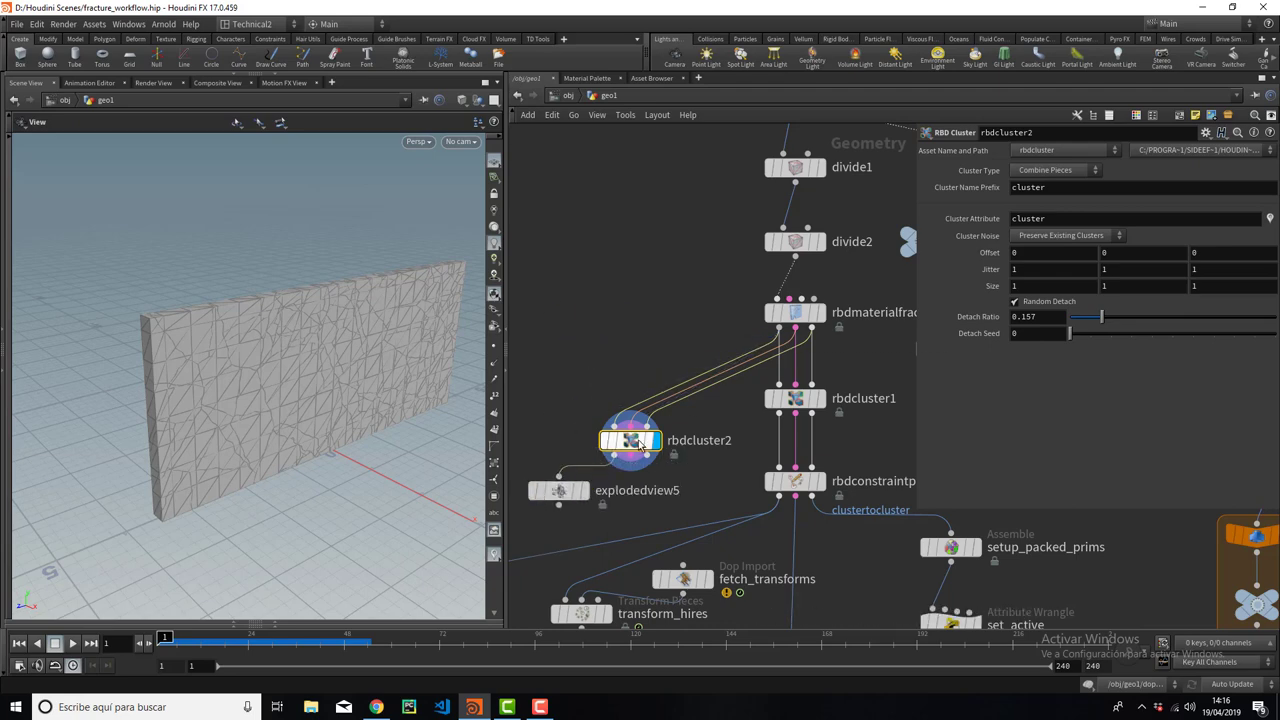
{"action": "left_click_drag", "start_coordinate": [630, 440], "coordinate": [642, 398]}
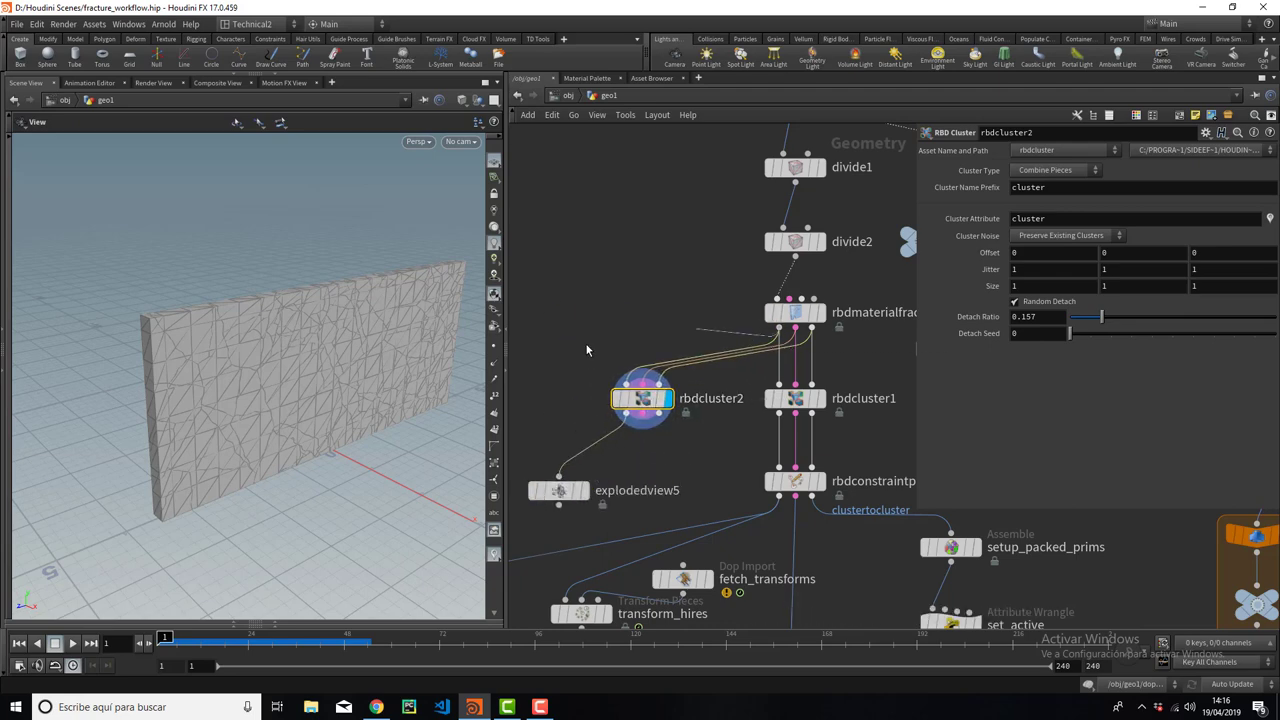
{"action": "left_click", "coordinate": [588, 491]}
{"action": "mouse_move", "coordinate": [569, 500]}
{"action": "left_mouse_down"}
{"action": "mouse_move", "coordinate": [583, 333]}
{"action": "mouse_move", "coordinate": [571, 470]}
{"action": "left_mouse_up"}
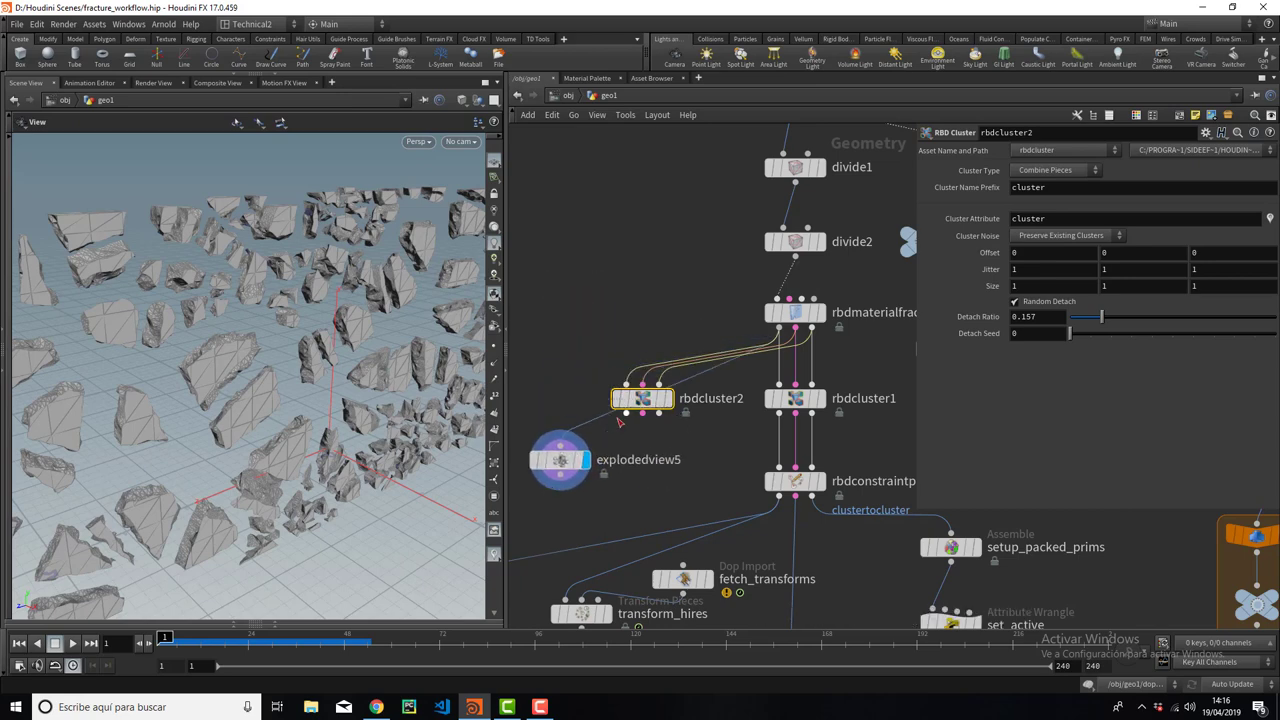
{"action": "left_click", "coordinate": [641, 413]}
{"action": "left_click", "coordinate": [560, 444]}
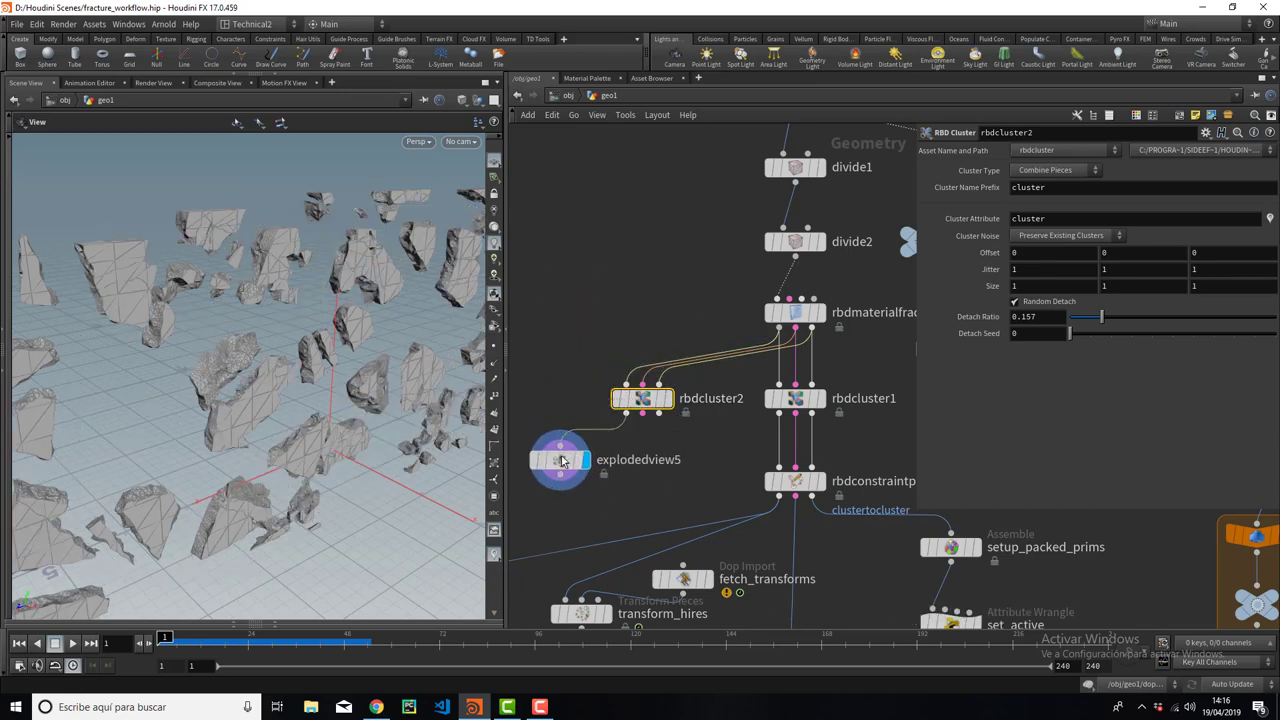
{"action": "mouse_move", "coordinate": [374, 393]}
{"action": "left_mouse_down"}
{"action": "mouse_move", "coordinate": [266, 352]}
{"action": "mouse_move", "coordinate": [298, 382]}
{"action": "mouse_move", "coordinate": [360, 362]}
{"action": "left_mouse_up"}
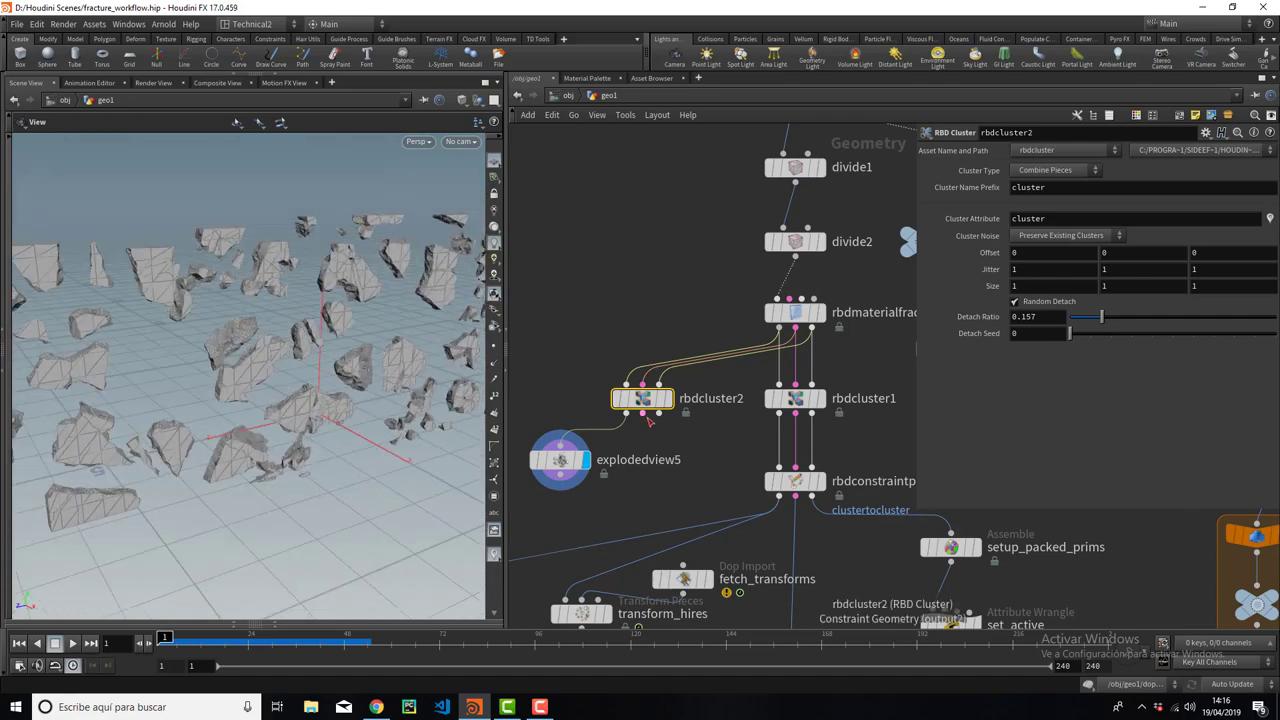
{"action": "left_click_drag", "start_coordinate": [642, 398], "coordinate": [651, 398]}
{"action": "mouse_move", "coordinate": [400, 385]}
{"action": "left_mouse_down"}
{"action": "mouse_move", "coordinate": [312, 395]}
{"action": "mouse_move", "coordinate": [260, 360]}
{"action": "mouse_move", "coordinate": [368, 400]}
{"action": "left_mouse_up"}
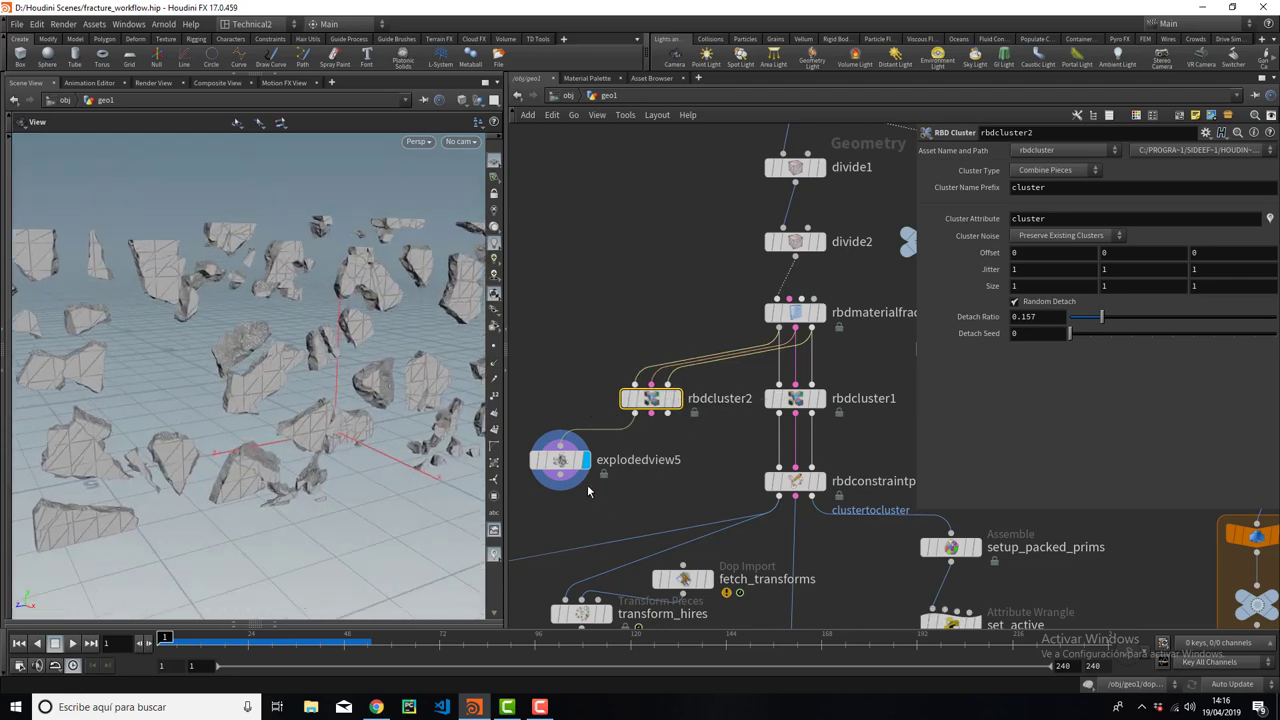
Toggle Random Detach on rbdcluster2 on to preview it, then turn it back off.
{"action": "left_click", "coordinate": [563, 461]}
{"action": "left_click", "coordinate": [651, 398]}
{"action": "left_click_drag", "start_coordinate": [394, 350], "coordinate": [483, 343], "text": "alt"}
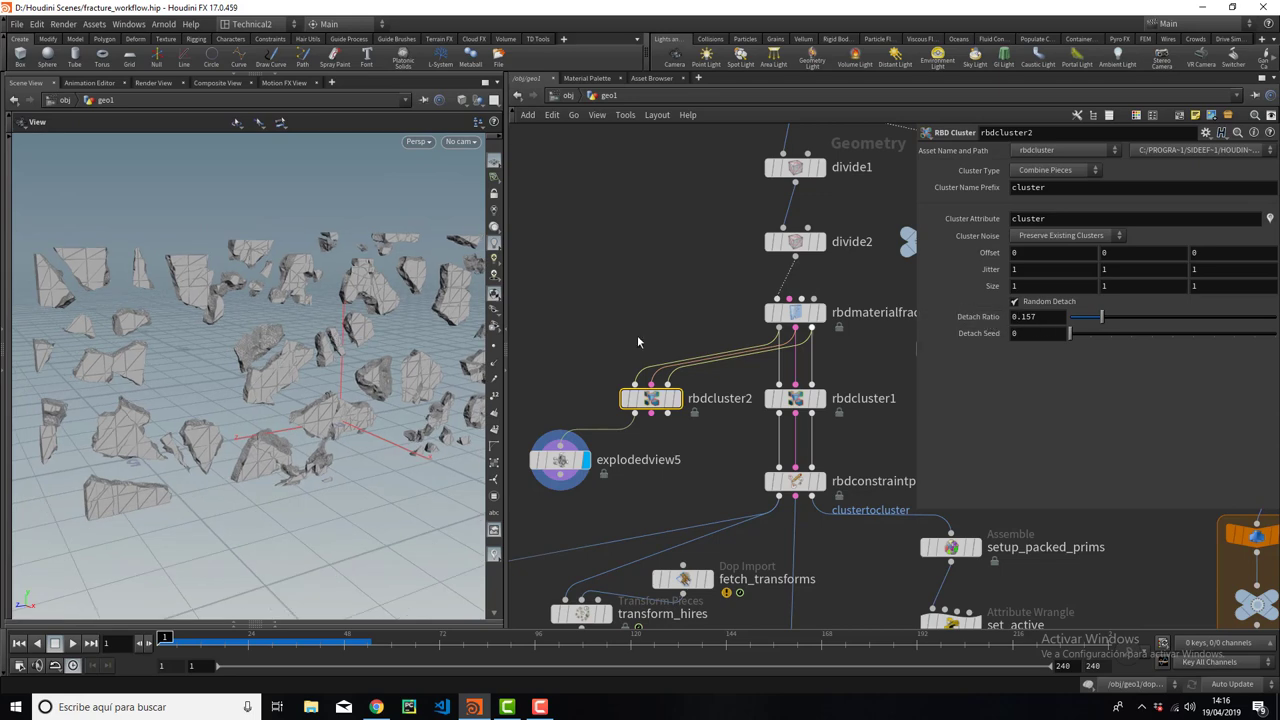
{"action": "mouse_move", "coordinate": [227, 384]}
{"action": "left_mouse_down", "text": "alt"}
{"action": "mouse_move", "coordinate": [108, 392]}
{"action": "mouse_move", "coordinate": [276, 361]}
{"action": "left_mouse_up", "text": "alt"}
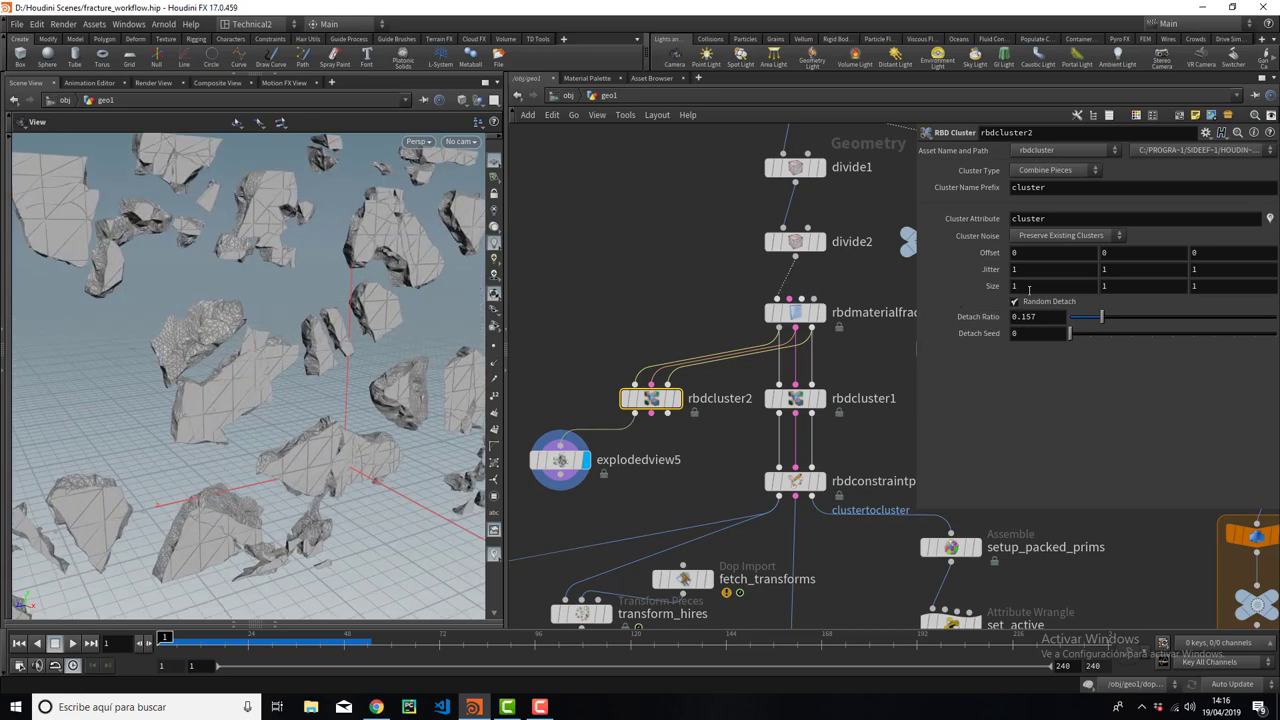
{"action": "left_click_drag", "start_coordinate": [57, 323], "coordinate": [238, 337], "text": "alt"}
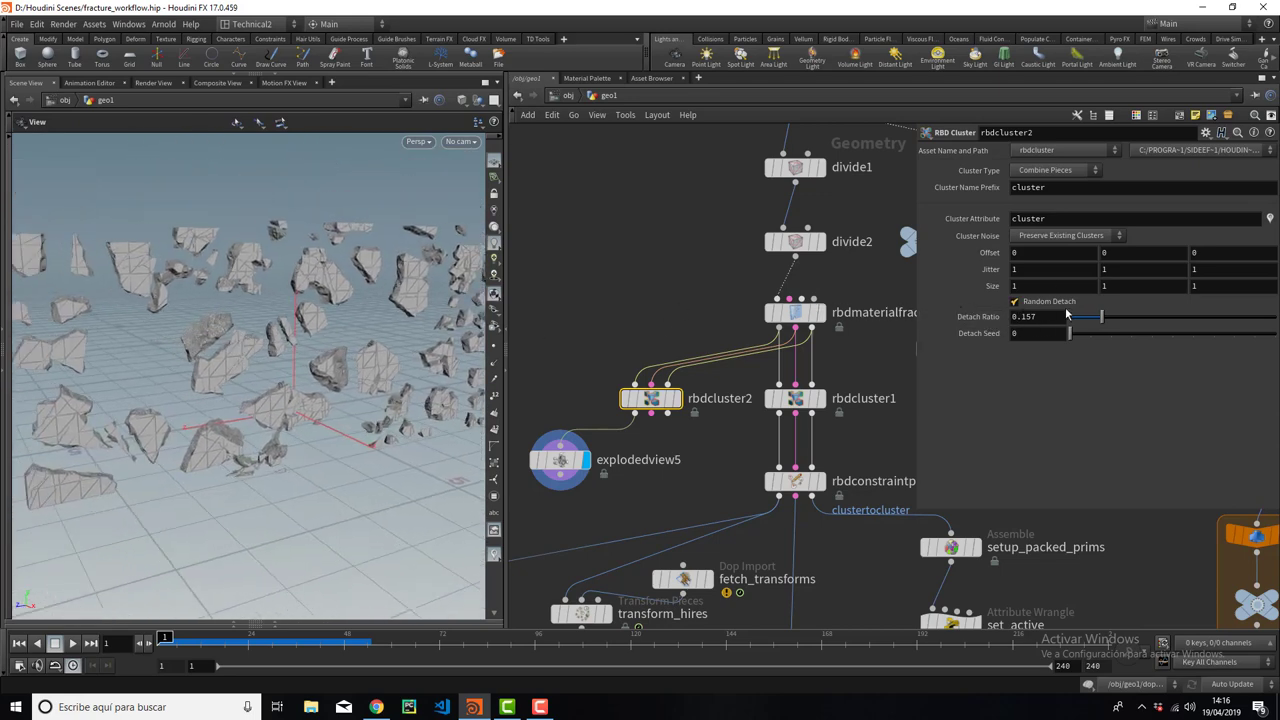
{"action": "left_click", "coordinate": [1015, 301]}
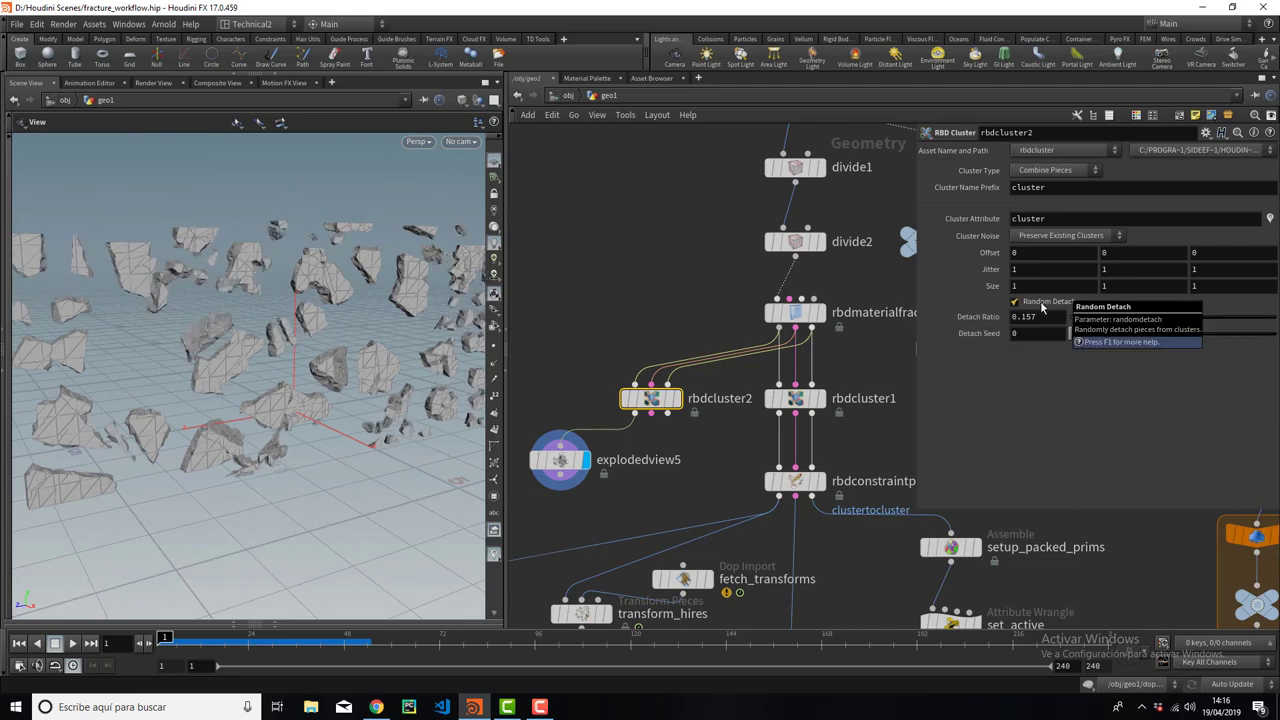
{"action": "left_click_drag", "start_coordinate": [268, 318], "coordinate": [297, 362], "text": "alt"}
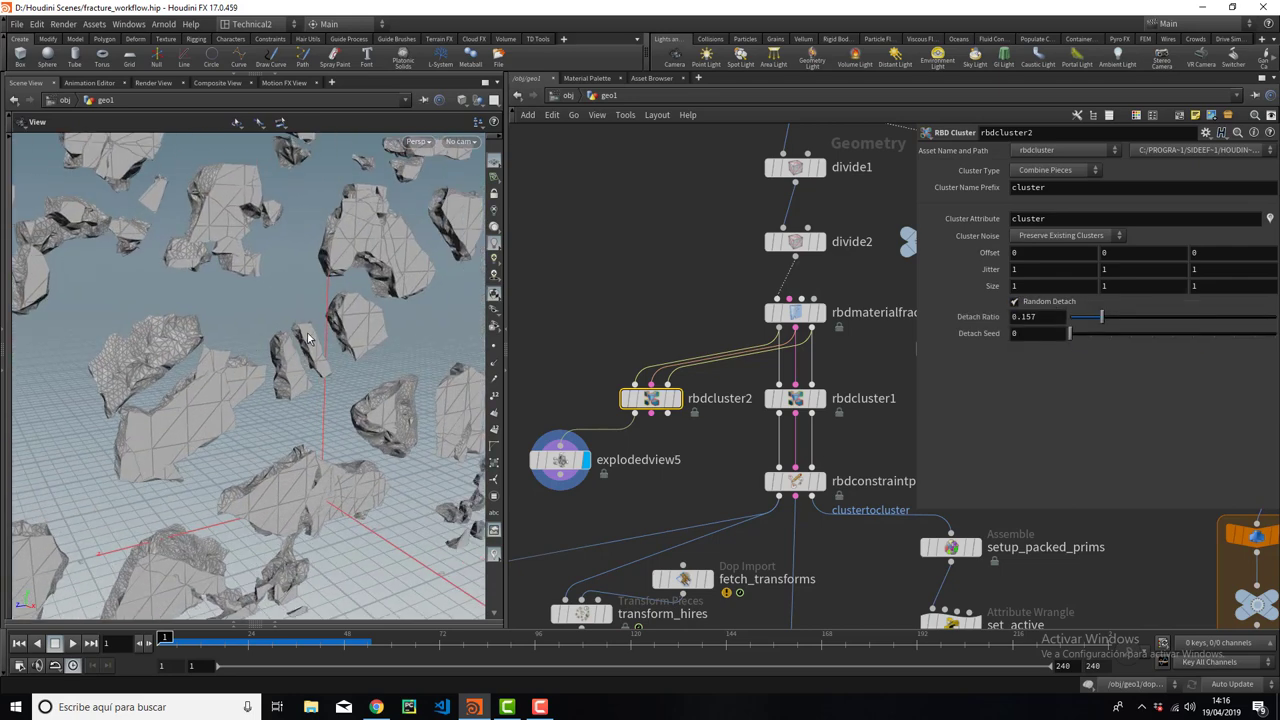
{"action": "left_click", "coordinate": [1049, 302]}
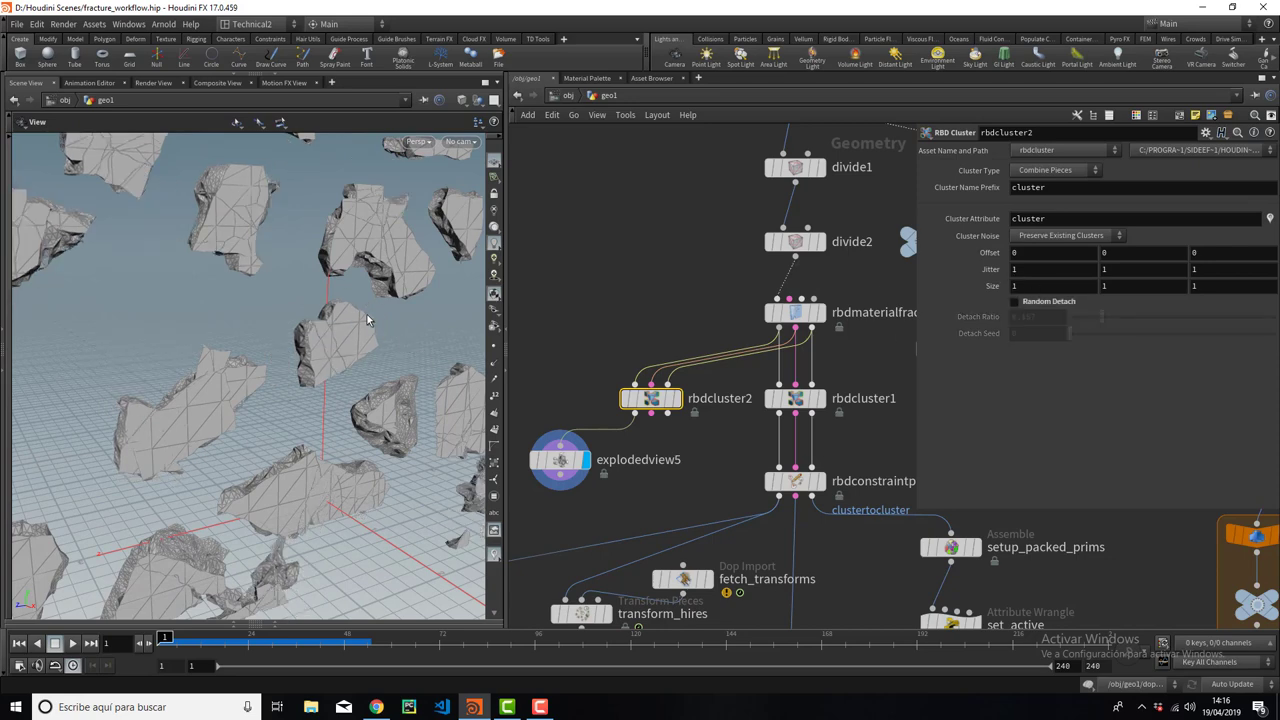
Keep rbdcluster2's Cluster Noise set to Preserve Existing Clusters.
{"action": "mouse_move", "coordinate": [367, 320]}
{"action": "left_mouse_down", "text": "alt"}
{"action": "mouse_move", "coordinate": [210, 338]}
{"action": "mouse_move", "coordinate": [414, 352]}
{"action": "mouse_move", "coordinate": [345, 338]}
{"action": "left_mouse_up", "text": "alt"}
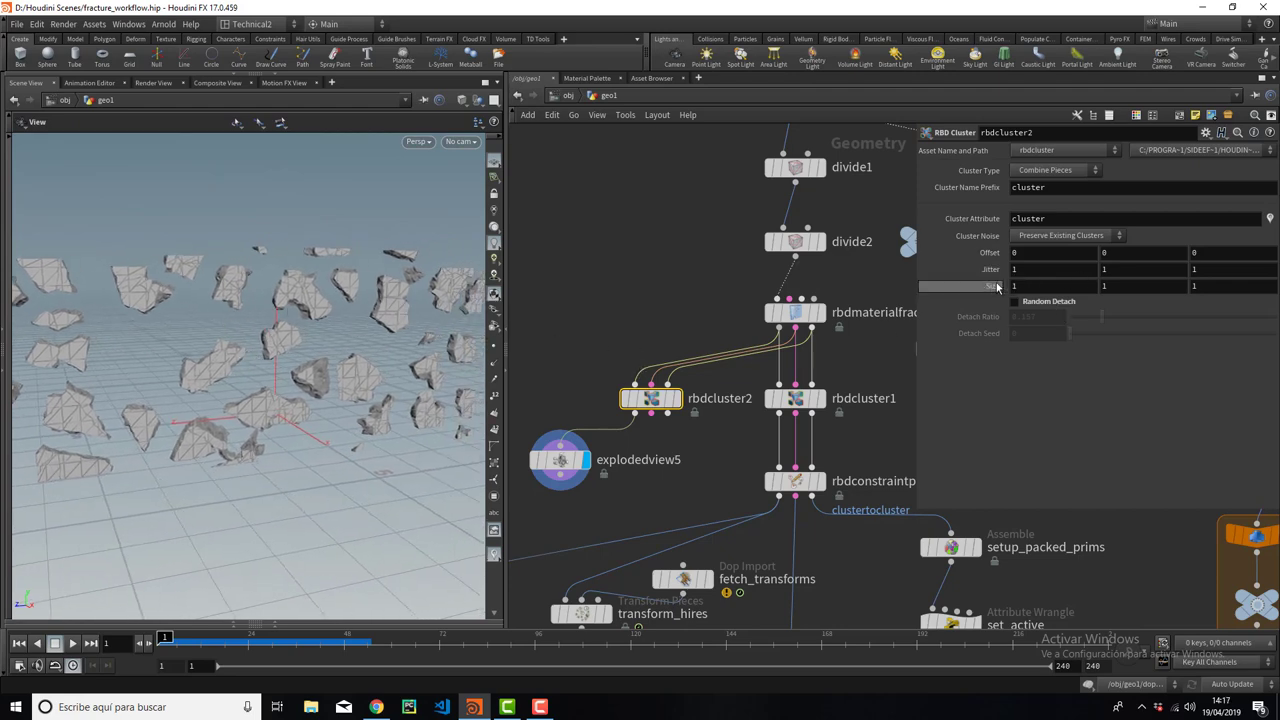
{"action": "left_click", "coordinate": [1070, 237]}
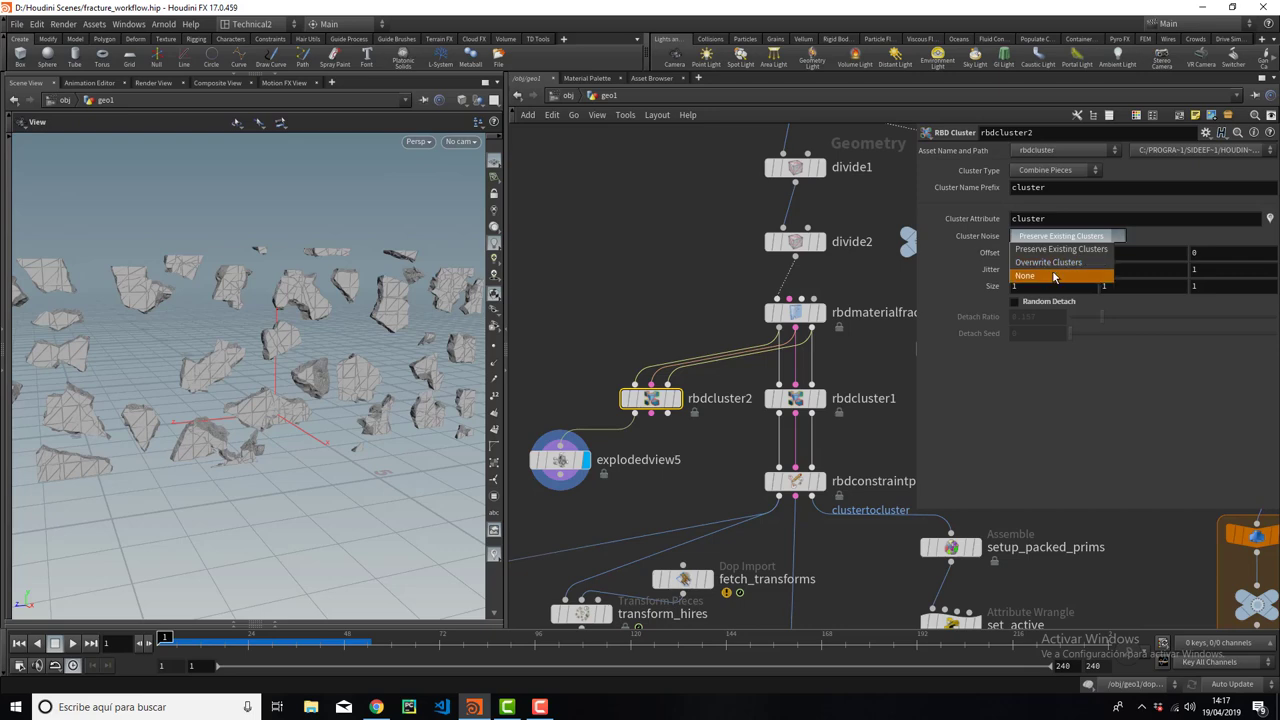
{"action": "left_click", "coordinate": [1060, 240]}
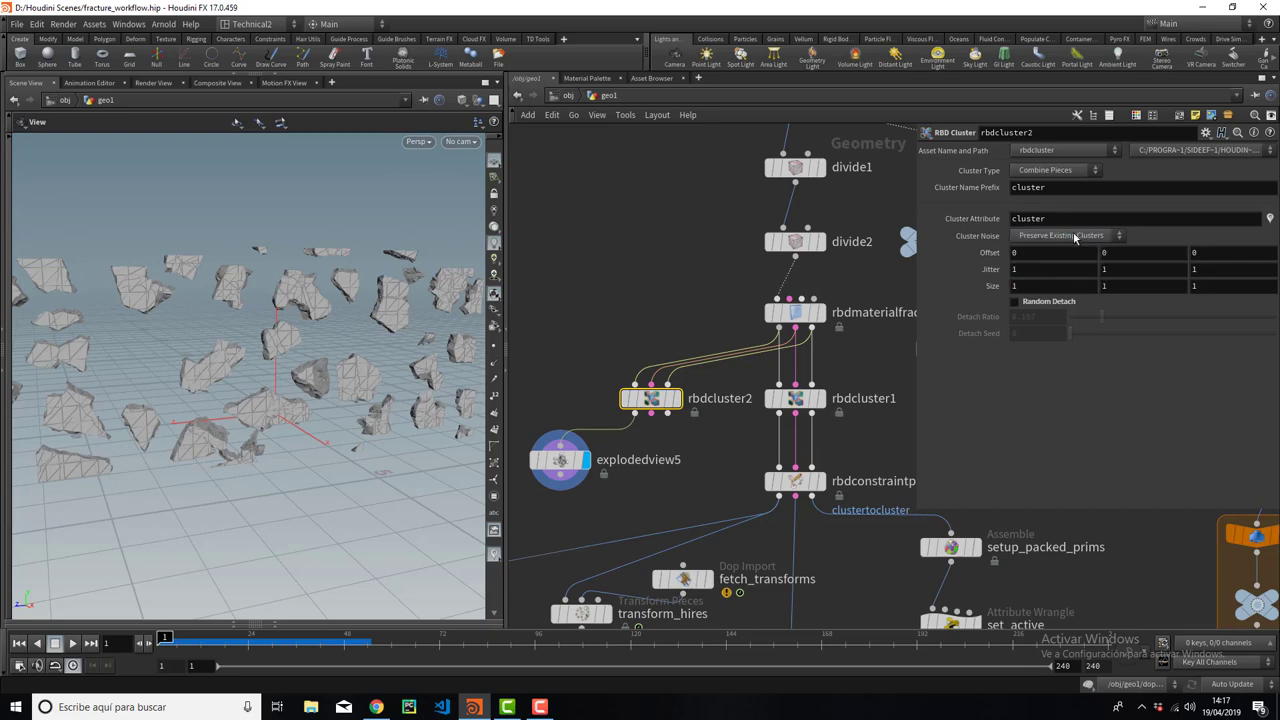
{"action": "left_click", "coordinate": [1076, 238]}
{"action": "left_click", "coordinate": [1082, 238]}
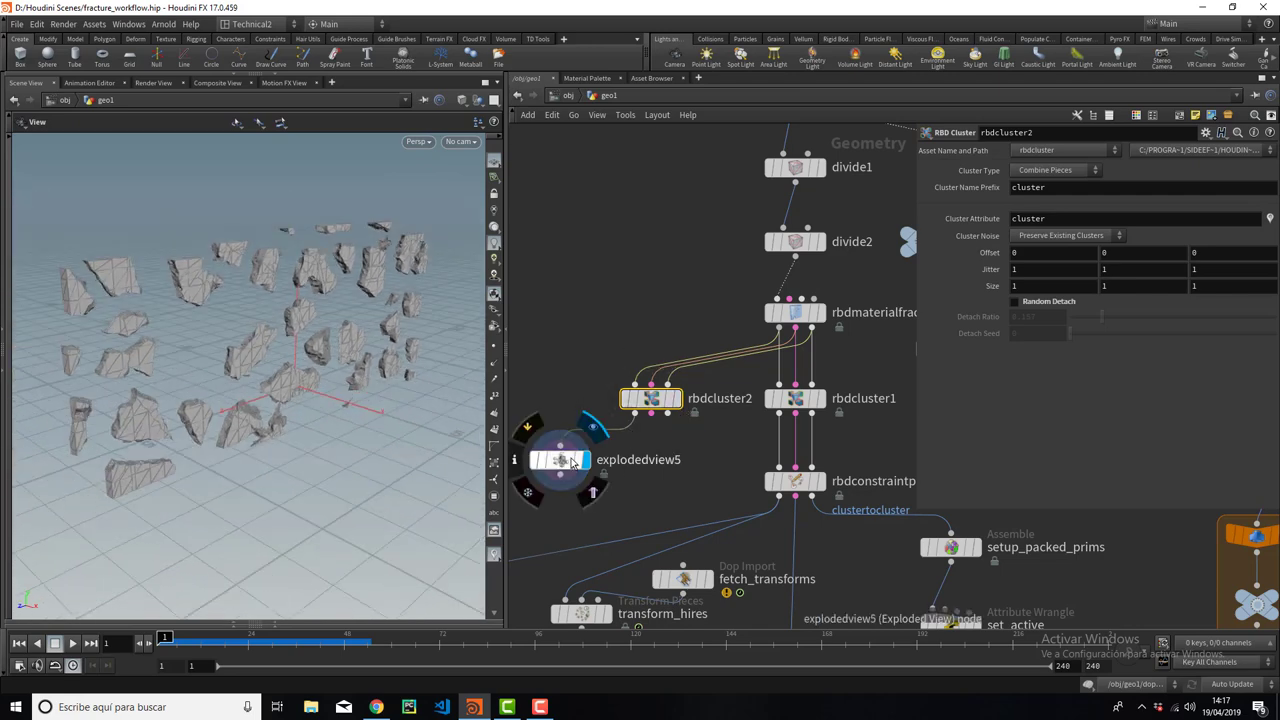
Line explodedview5 up directly beneath rbdcluster2 and inspect the exploded cluster chunks.
{"action": "left_click_drag", "start_coordinate": [573, 462], "coordinate": [683, 458]}
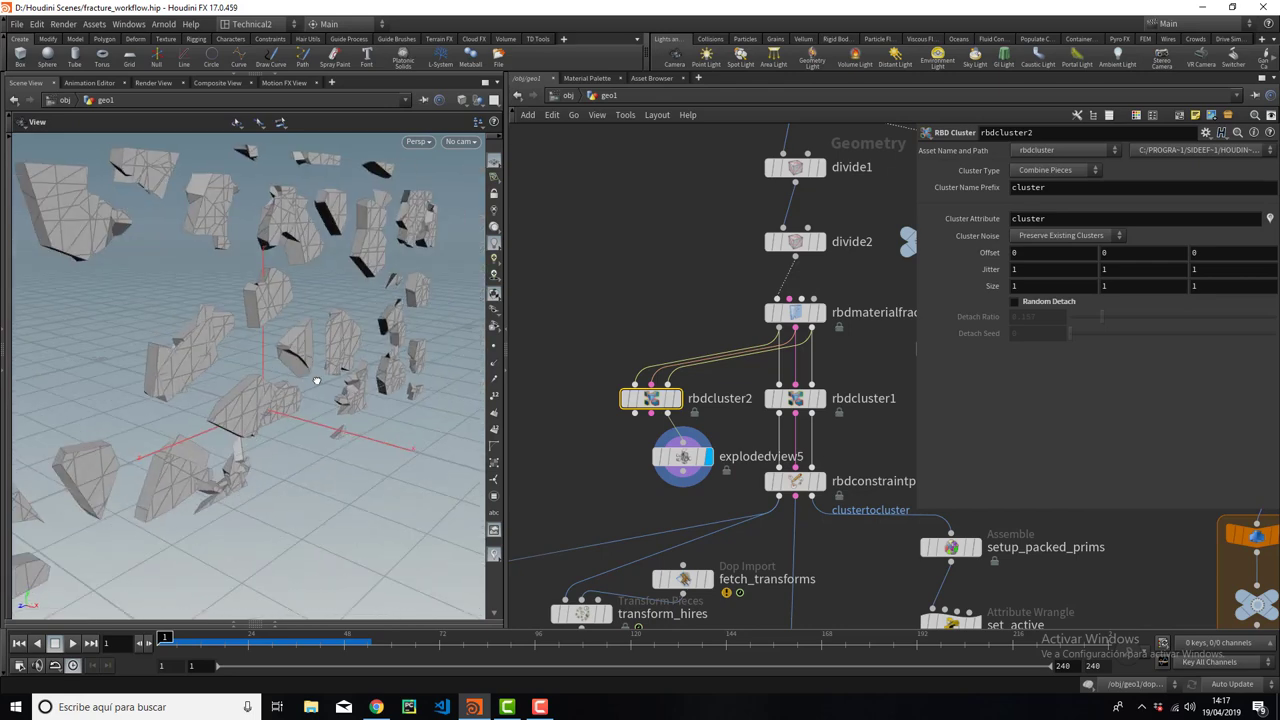
{"action": "left_click_drag", "start_coordinate": [316, 381], "coordinate": [273, 380]}
{"action": "left_click_drag", "start_coordinate": [641, 403], "coordinate": [645, 394]}
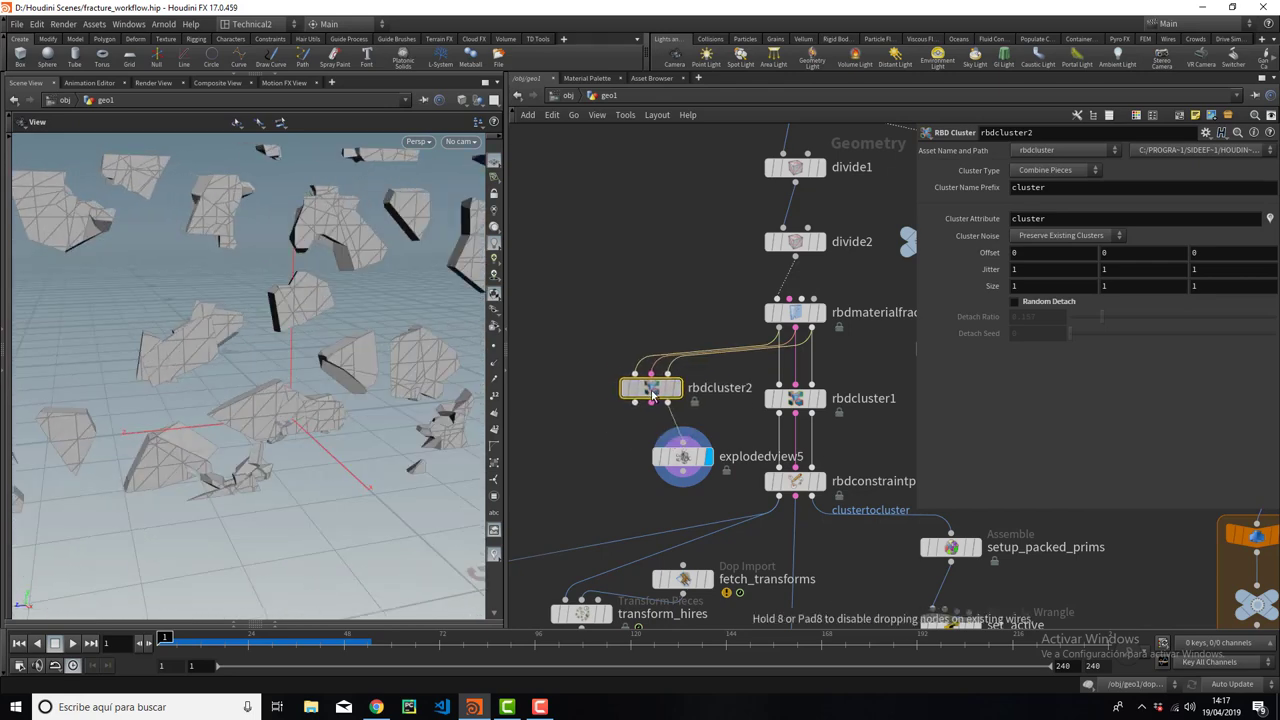
{"action": "mouse_move", "coordinate": [241, 376]}
{"action": "left_mouse_down"}
{"action": "mouse_move", "coordinate": [293, 364]}
{"action": "mouse_move", "coordinate": [214, 374]}
{"action": "mouse_move", "coordinate": [266, 380]}
{"action": "mouse_move", "coordinate": [190, 364]}
{"action": "mouse_move", "coordinate": [252, 319]}
{"action": "mouse_move", "coordinate": [225, 307]}
{"action": "left_mouse_up"}
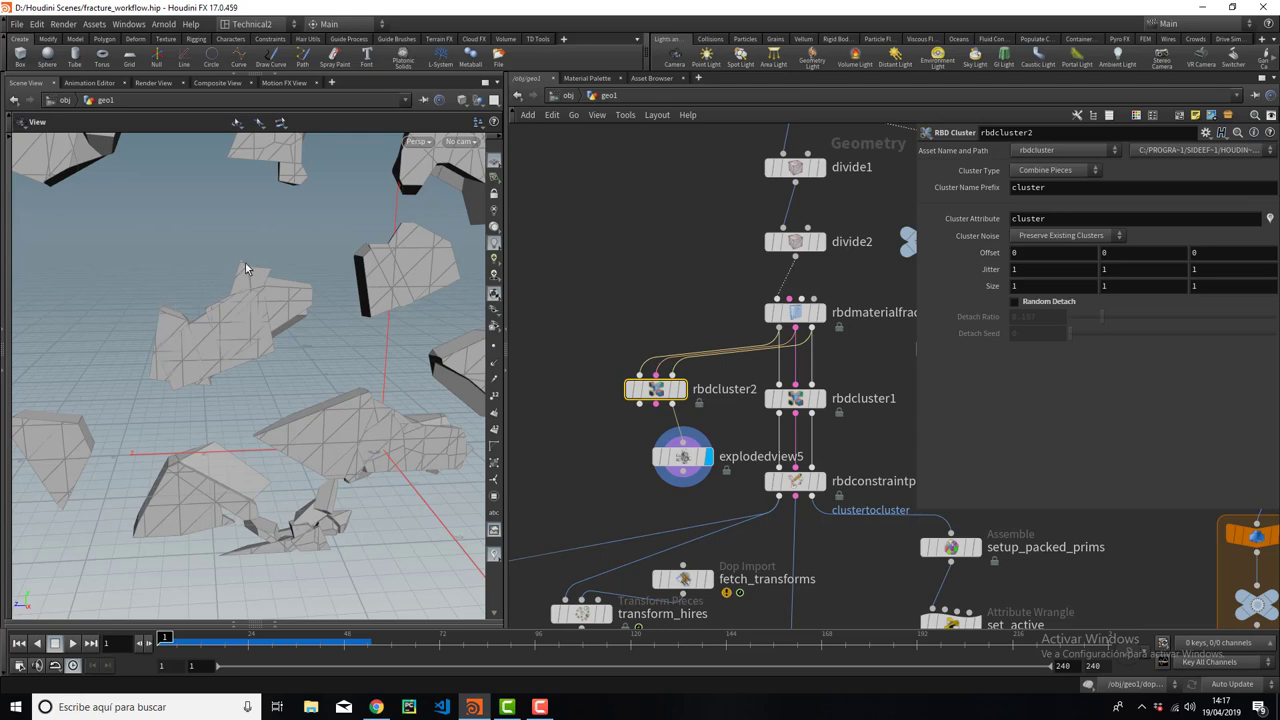
Bring the other fracture branches into view and display rbdmaterialfracture4, then the nul node.
{"action": "scroll", "coordinate": [265, 289], "scroll_direction": "down", "scroll_amount": 3}
{"action": "scroll", "coordinate": [300, 310], "scroll_direction": "down", "scroll_amount": 3}
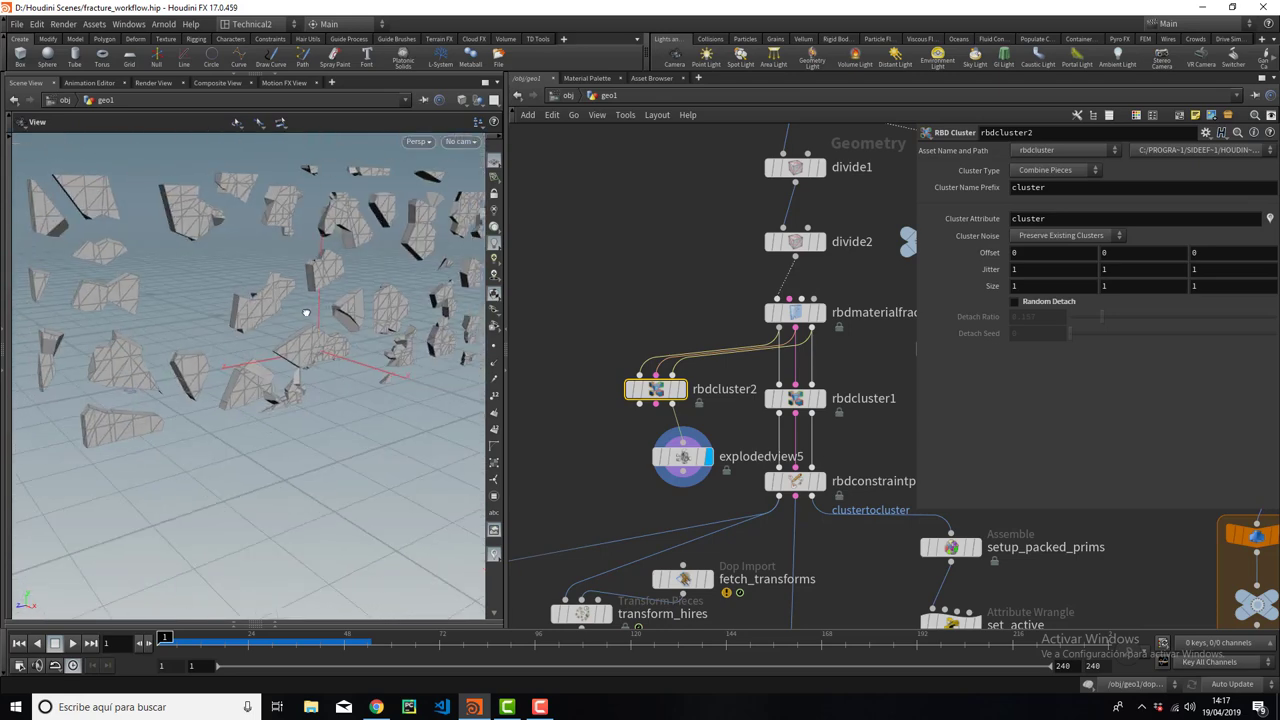
{"action": "scroll", "coordinate": [600, 400], "scroll_direction": "down", "scroll_amount": 3}
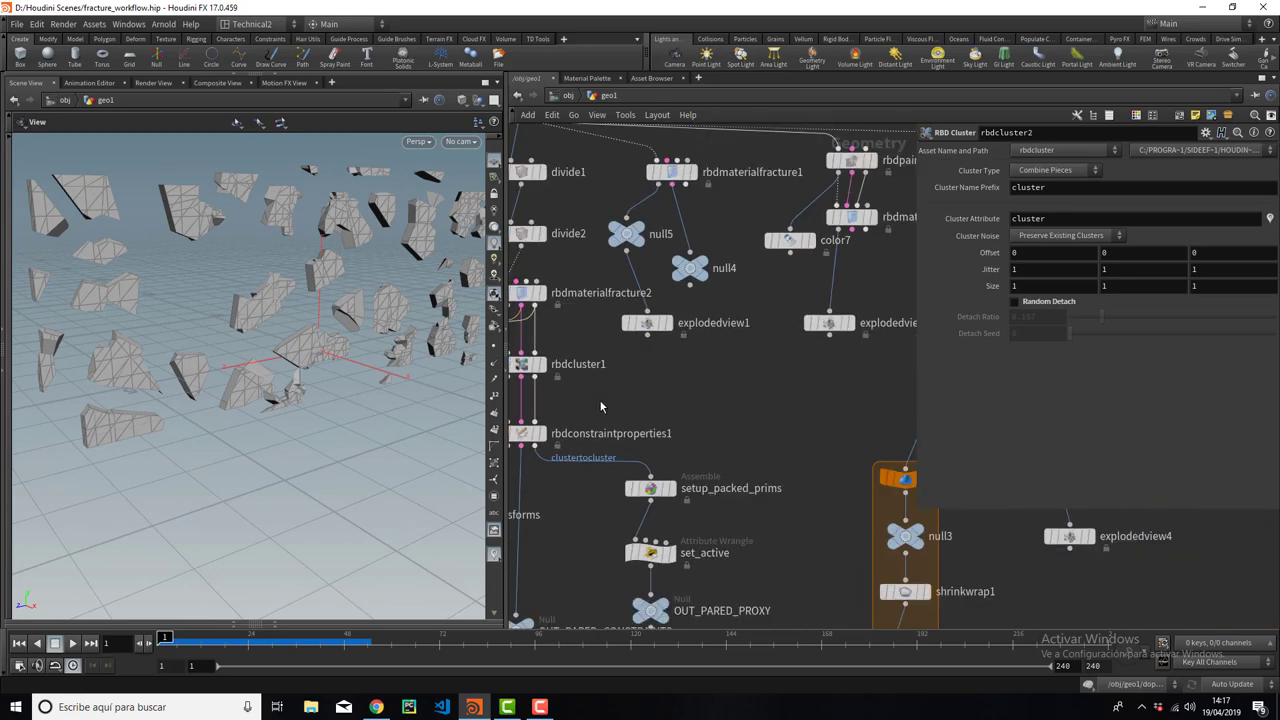
{"action": "middle_click_drag", "start_coordinate": [599, 399], "coordinate": [527, 382]}
{"action": "scroll", "coordinate": [751, 274], "scroll_direction": "up", "scroll_amount": 2}
{"action": "scroll", "coordinate": [838, 297], "scroll_direction": "up", "scroll_amount": 2}
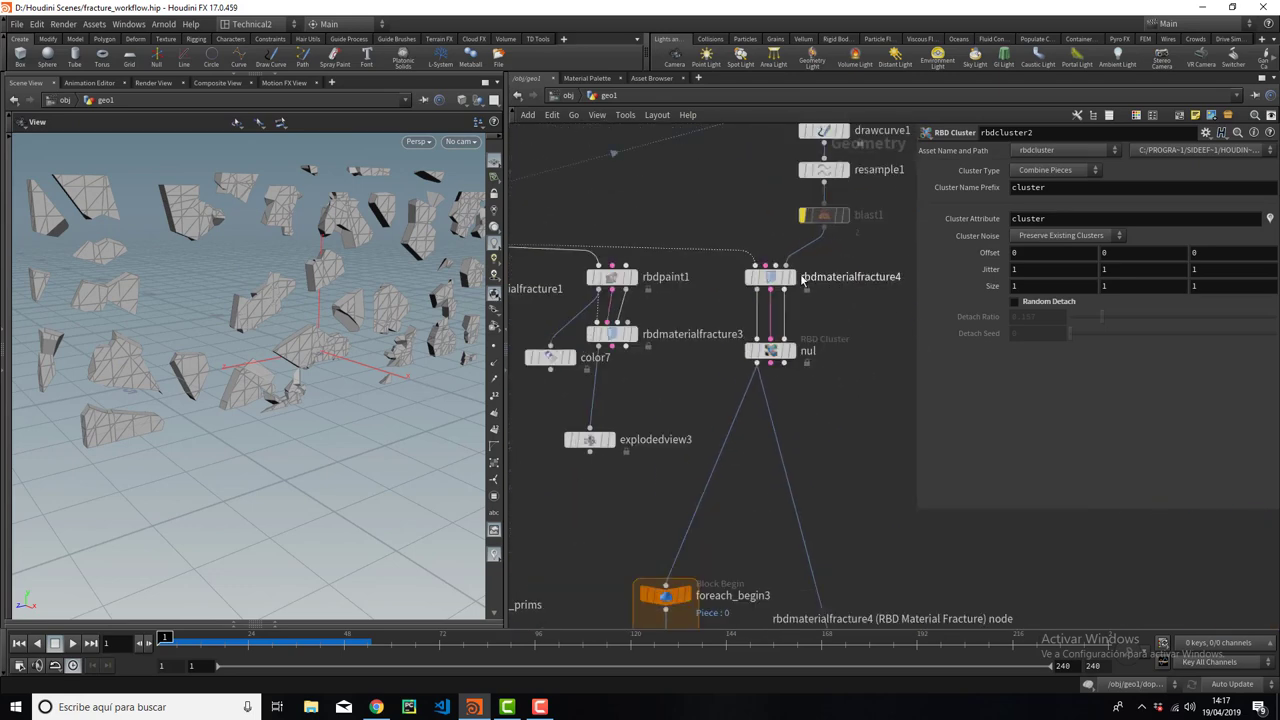
{"action": "left_click", "coordinate": [790, 277]}
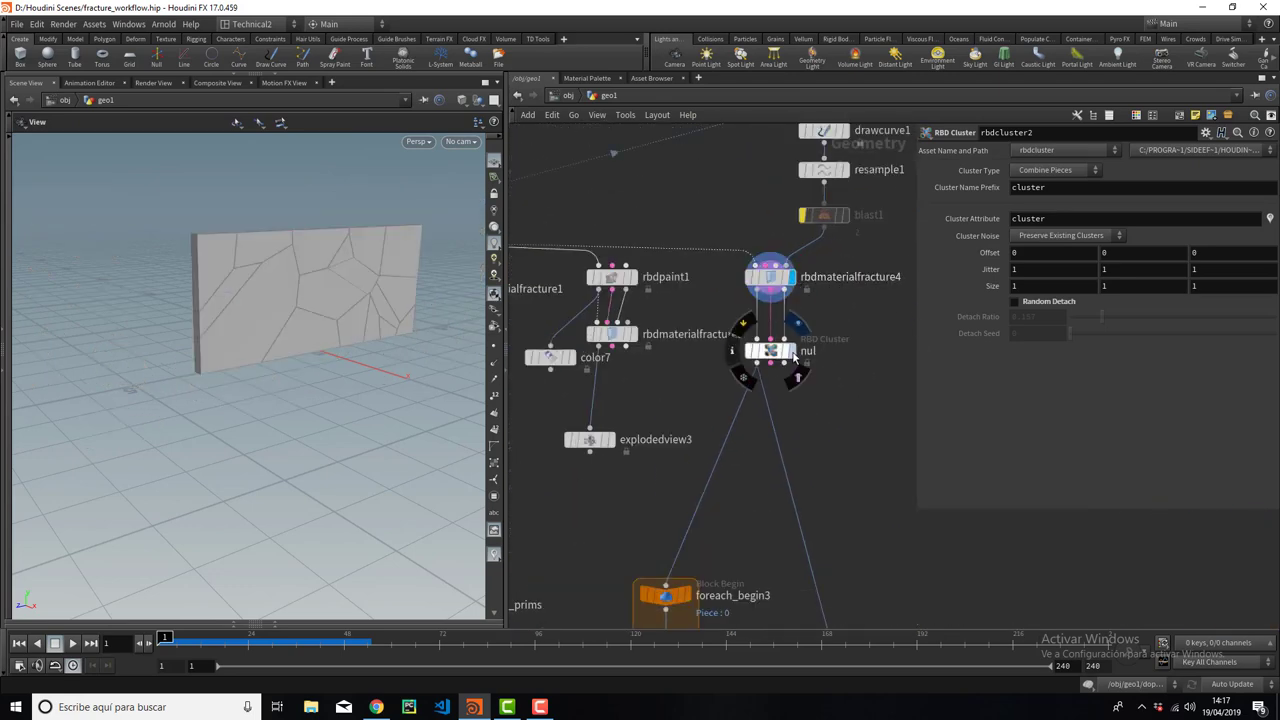
{"action": "left_click", "coordinate": [790, 351]}
Add explodedview6 wired from the fracture branch output and display its spread-apart pieces.
{"action": "key", "text": "Tab"}
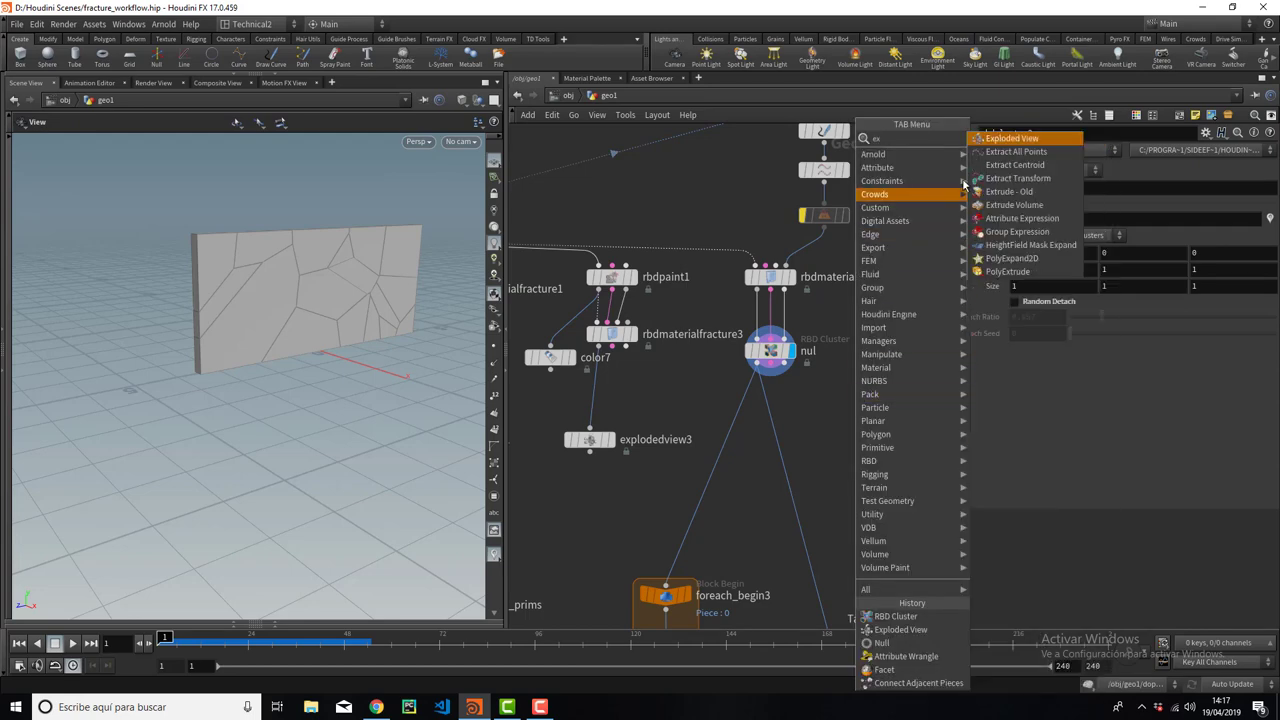
{"action": "left_click", "coordinate": [1000, 137]}
{"action": "left_click", "coordinate": [880, 384]}
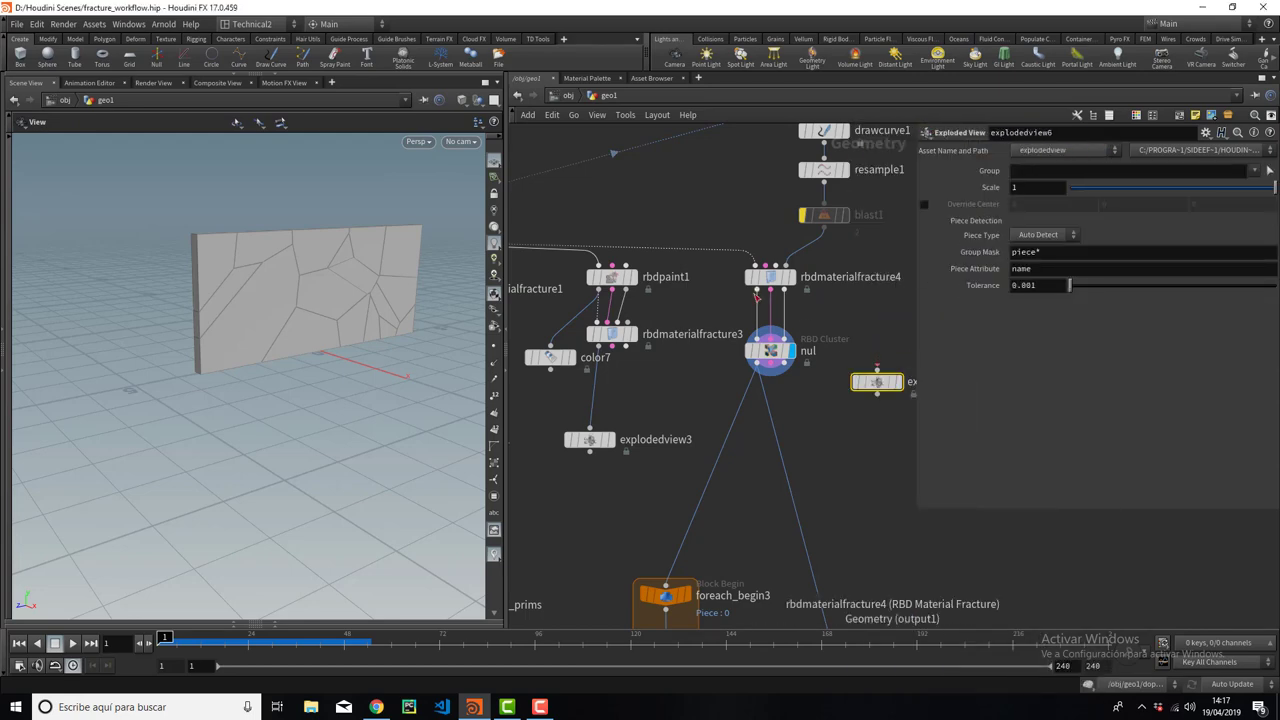
{"action": "left_click", "coordinate": [757, 292]}
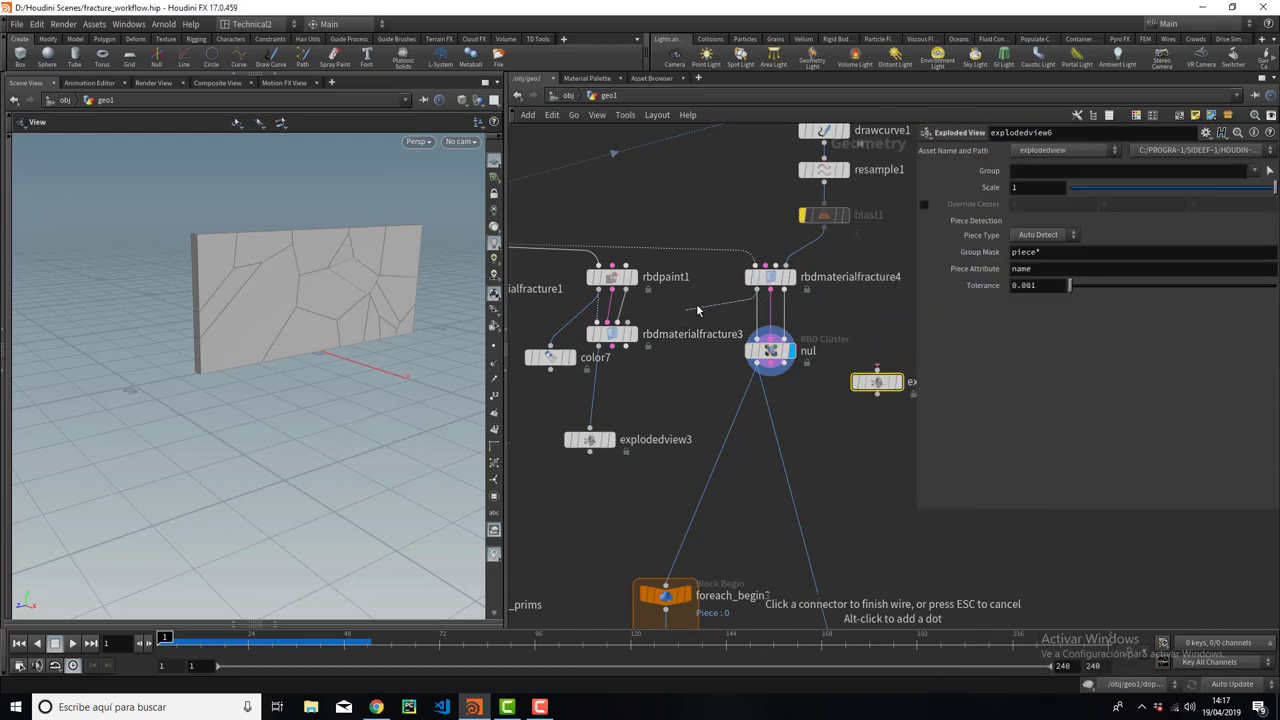
{"action": "left_click", "coordinate": [882, 381]}
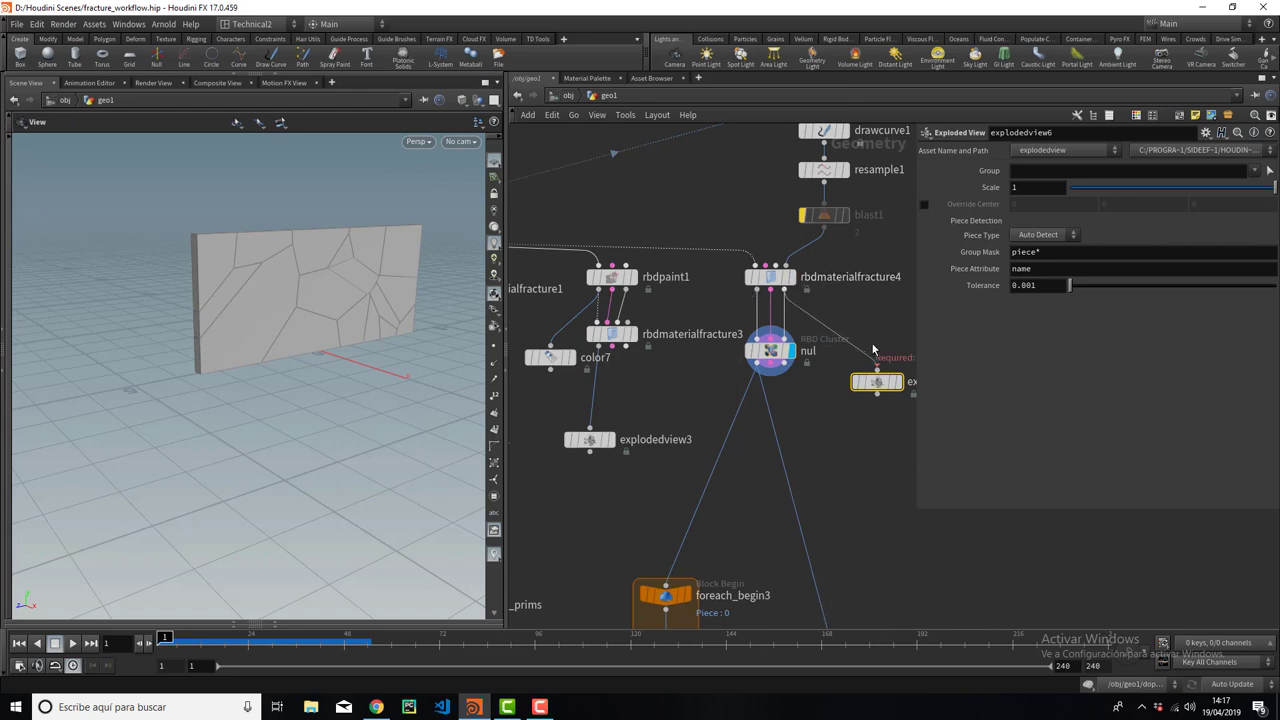
{"action": "left_click", "coordinate": [898, 383]}
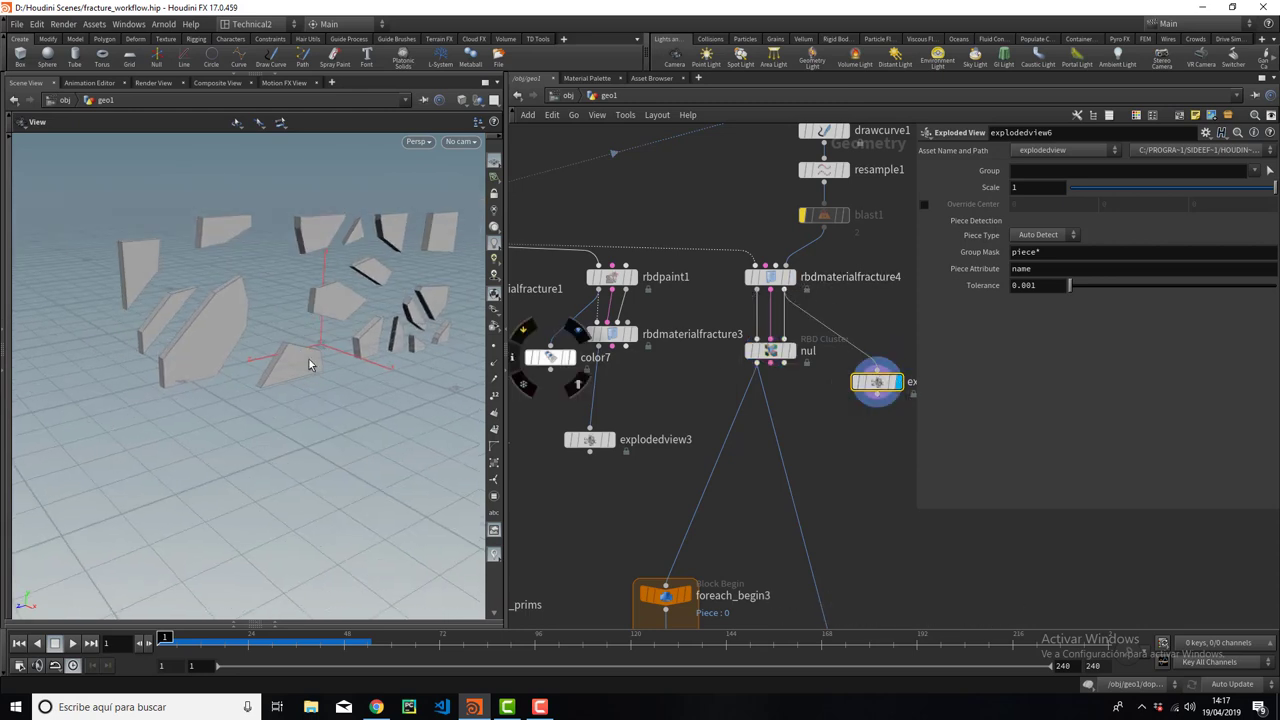
{"action": "mouse_move", "coordinate": [340, 290]}
{"action": "left_mouse_down"}
{"action": "mouse_move", "coordinate": [193, 321]}
{"action": "mouse_move", "coordinate": [317, 284]}
{"action": "left_mouse_up"}
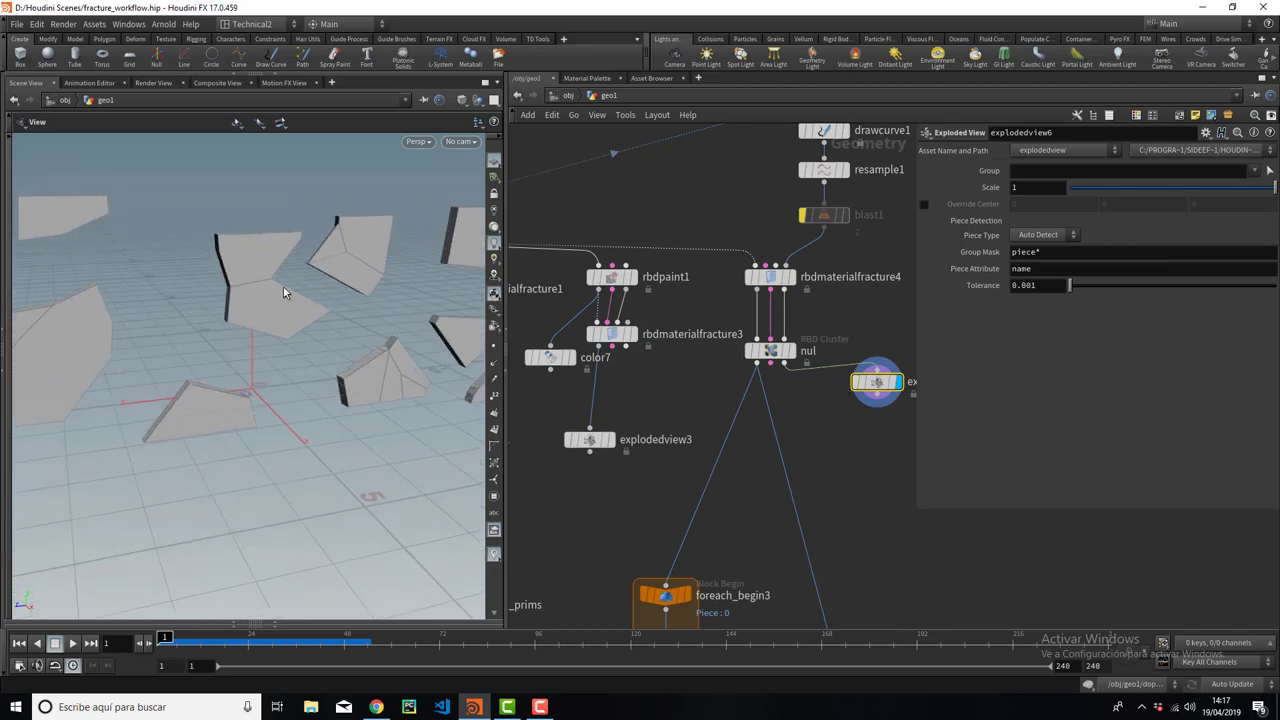
{"action": "left_click_drag", "start_coordinate": [402, 262], "coordinate": [389, 348]}
Display null3's single shrinkwrapped piece from the foreach block and frame it to fill the viewport.
{"action": "middle_click_drag", "start_coordinate": [799, 458], "coordinate": [781, 292]}
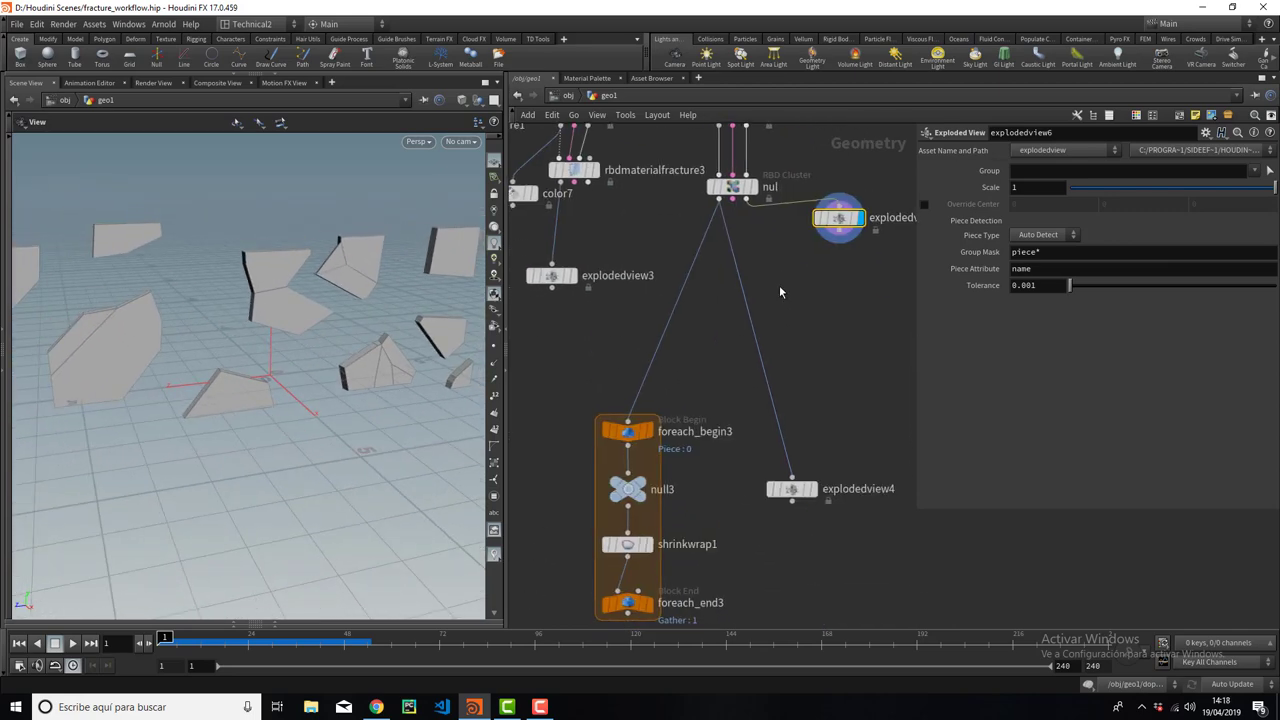
{"action": "middle_click_drag", "start_coordinate": [689, 437], "coordinate": [730, 339]}
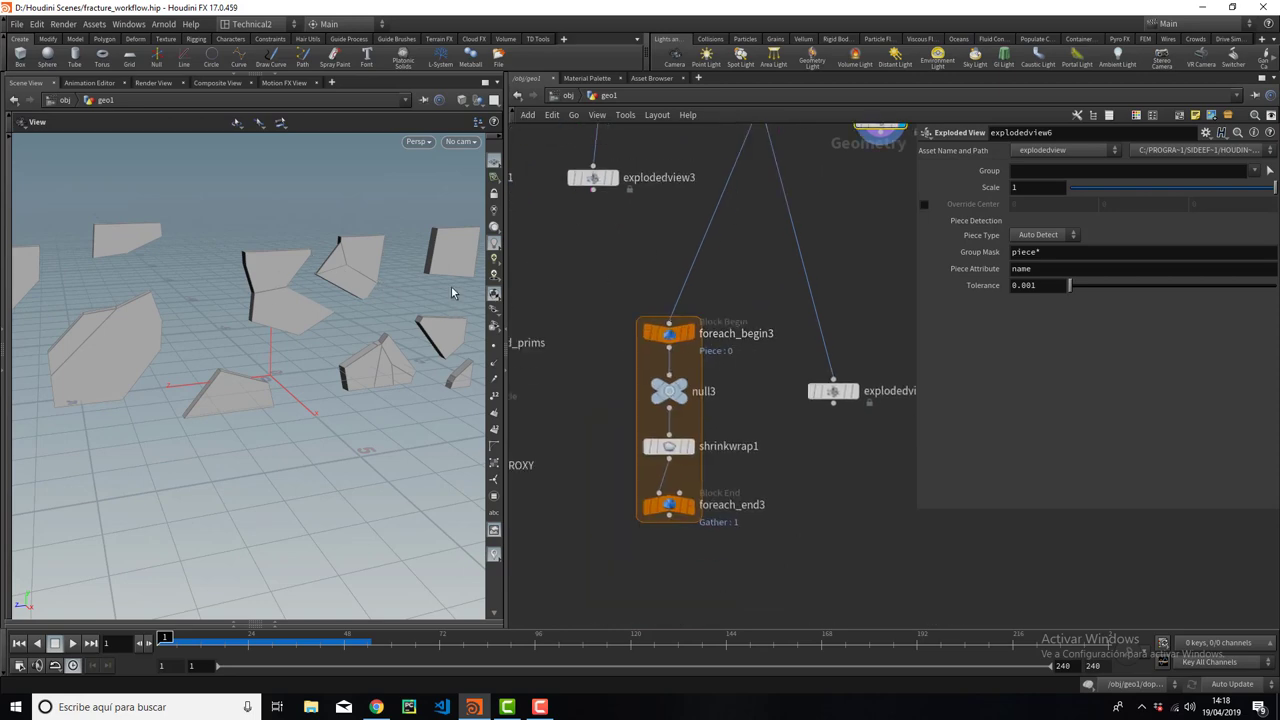
{"action": "left_click_drag", "start_coordinate": [402, 300], "coordinate": [330, 340]}
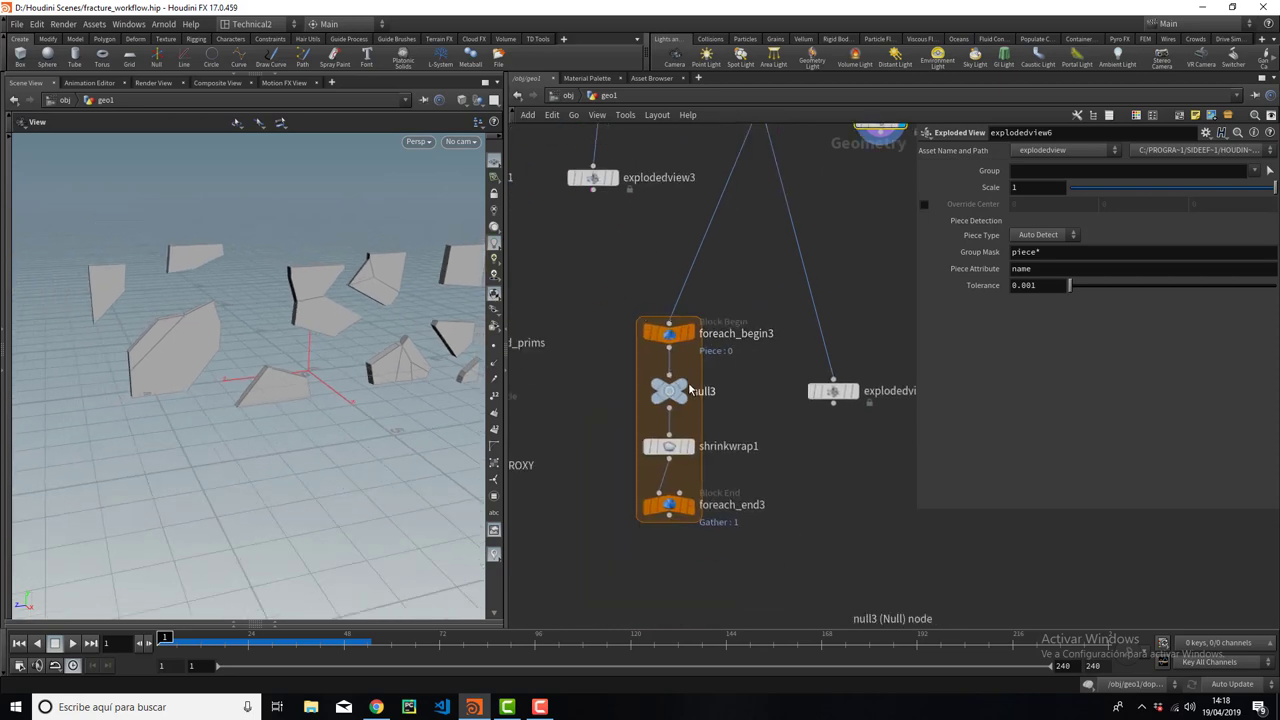
{"action": "left_click", "coordinate": [652, 379]}
{"action": "key", "text": "f"}
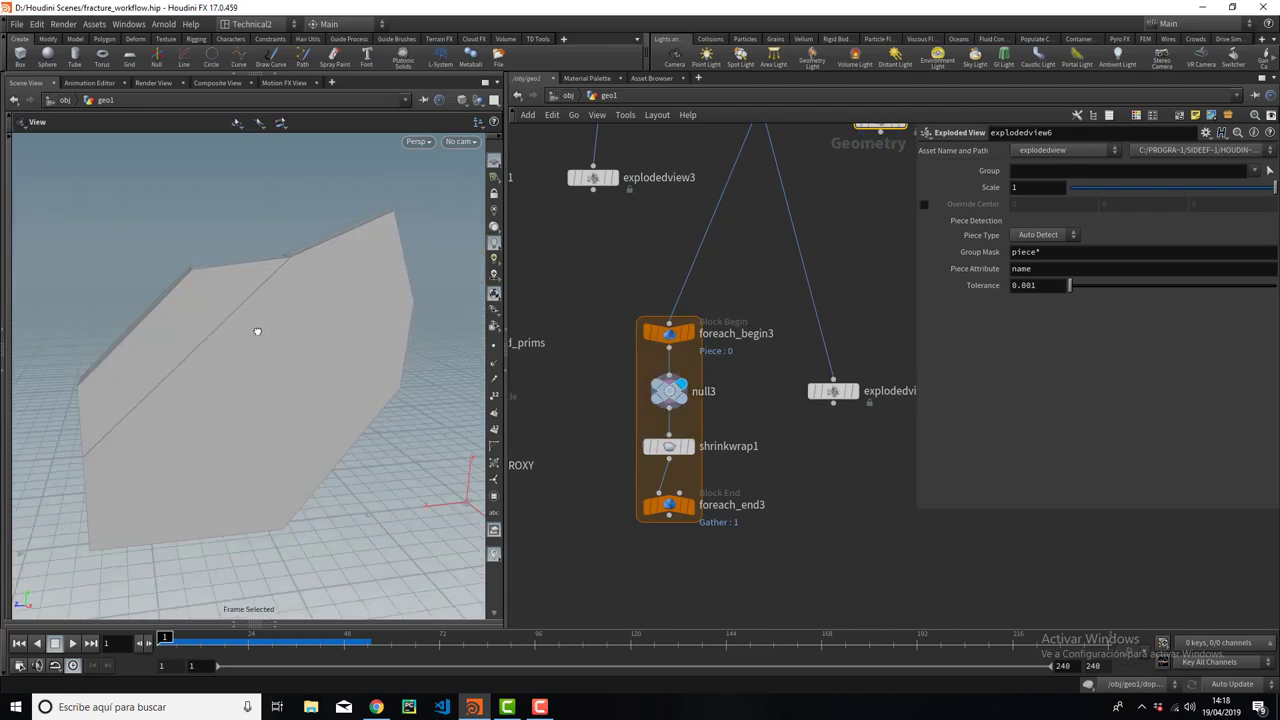
{"action": "left_click_drag", "start_coordinate": [249, 328], "coordinate": [229, 302]}
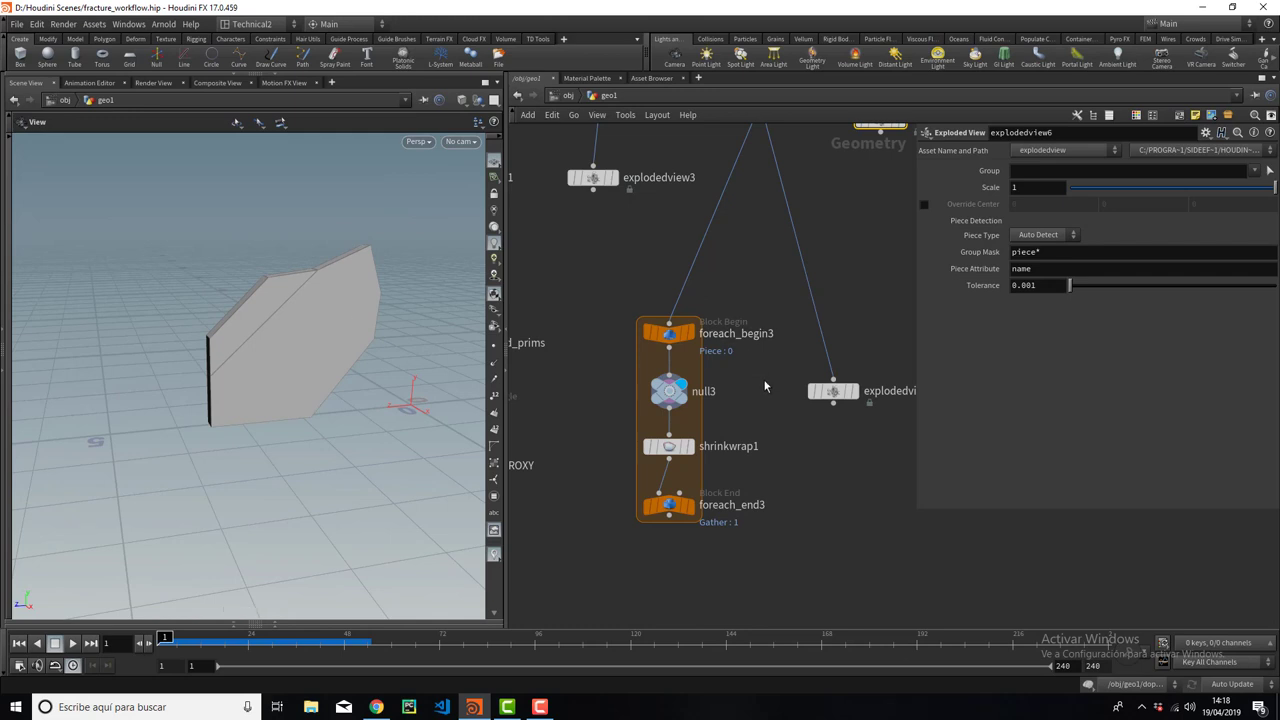
{"action": "mouse_move", "coordinate": [669, 446]}
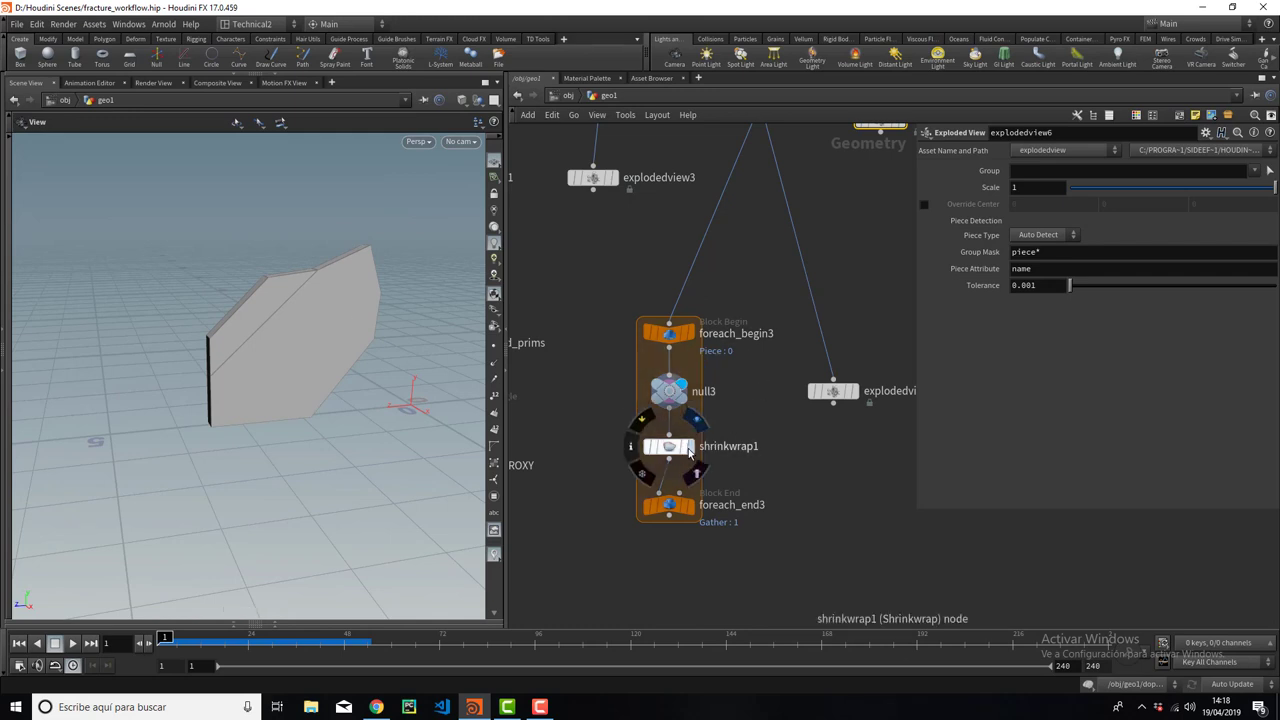
{"action": "left_click_drag", "start_coordinate": [347, 362], "coordinate": [299, 326]}
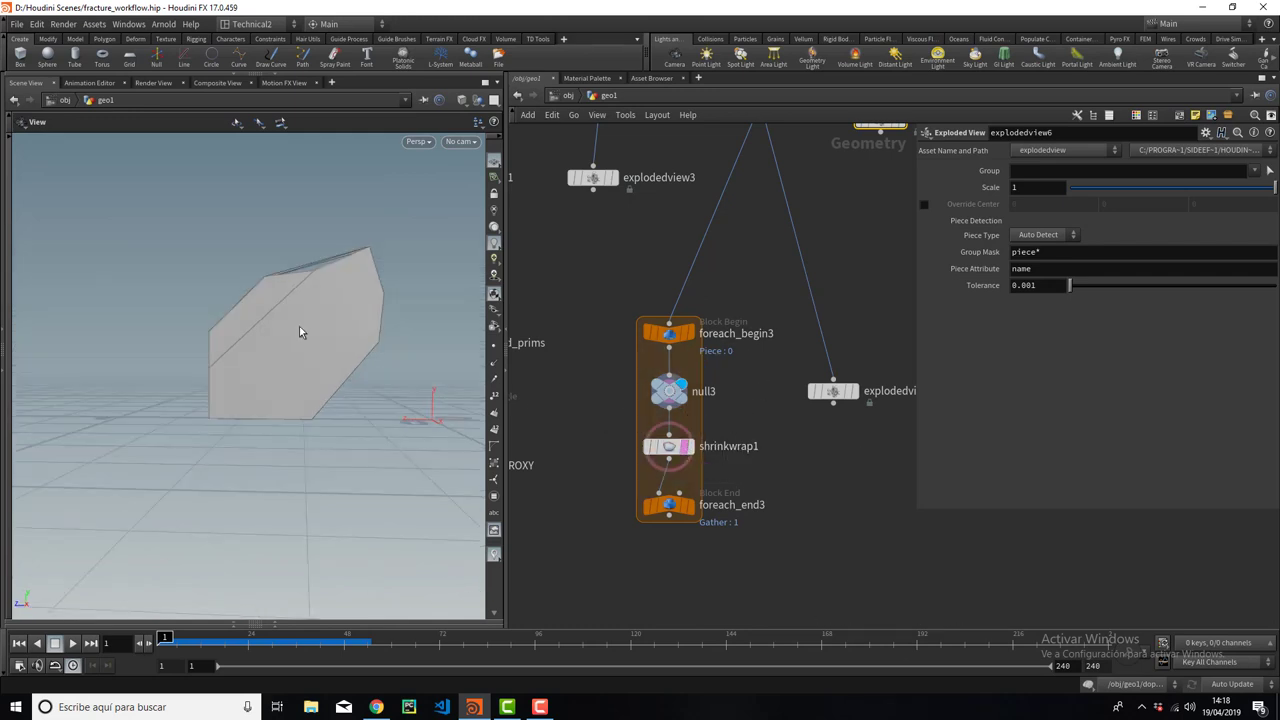
{"action": "right_click_drag", "start_coordinate": [299, 326], "coordinate": [438, 235]}
{"action": "left_click_drag", "start_coordinate": [346, 244], "coordinate": [204, 361]}
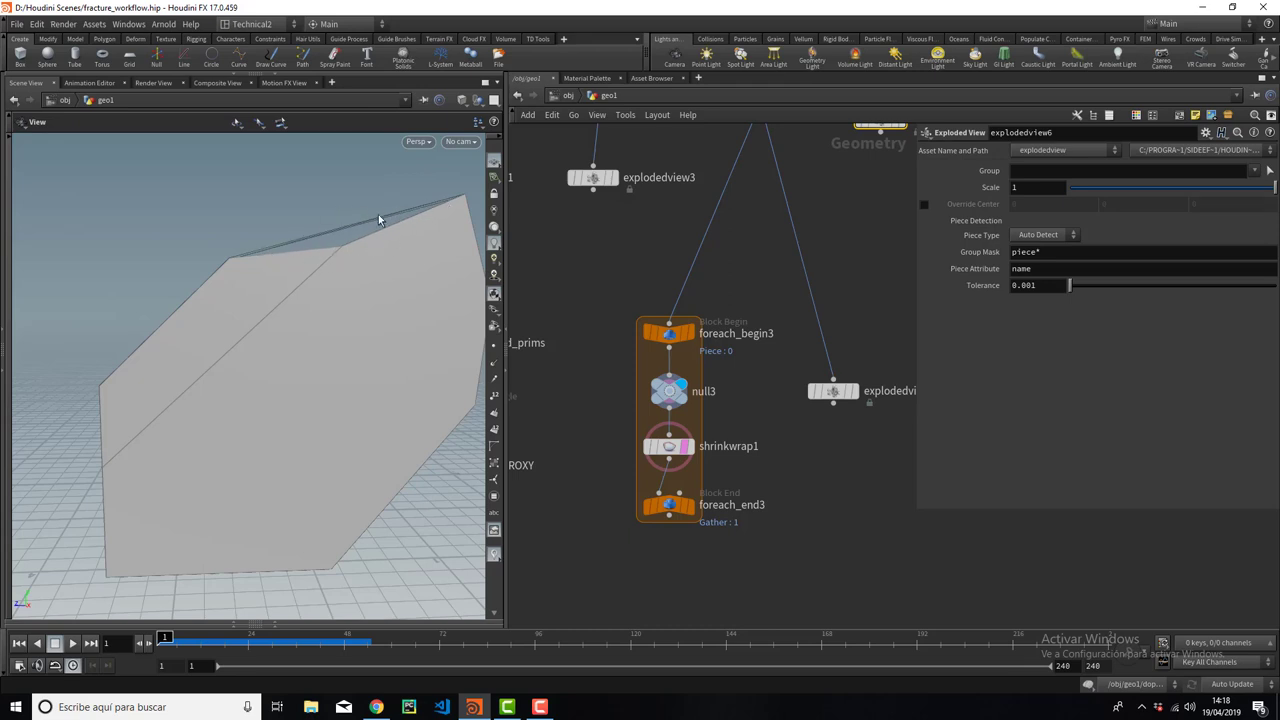
Switch the display between the foreach loop output and explodedview6's exploded pieces.
{"action": "mouse_move", "coordinate": [382, 214]}
{"action": "left_mouse_down"}
{"action": "mouse_move", "coordinate": [314, 263]}
{"action": "mouse_move", "coordinate": [280, 263]}
{"action": "left_mouse_up"}
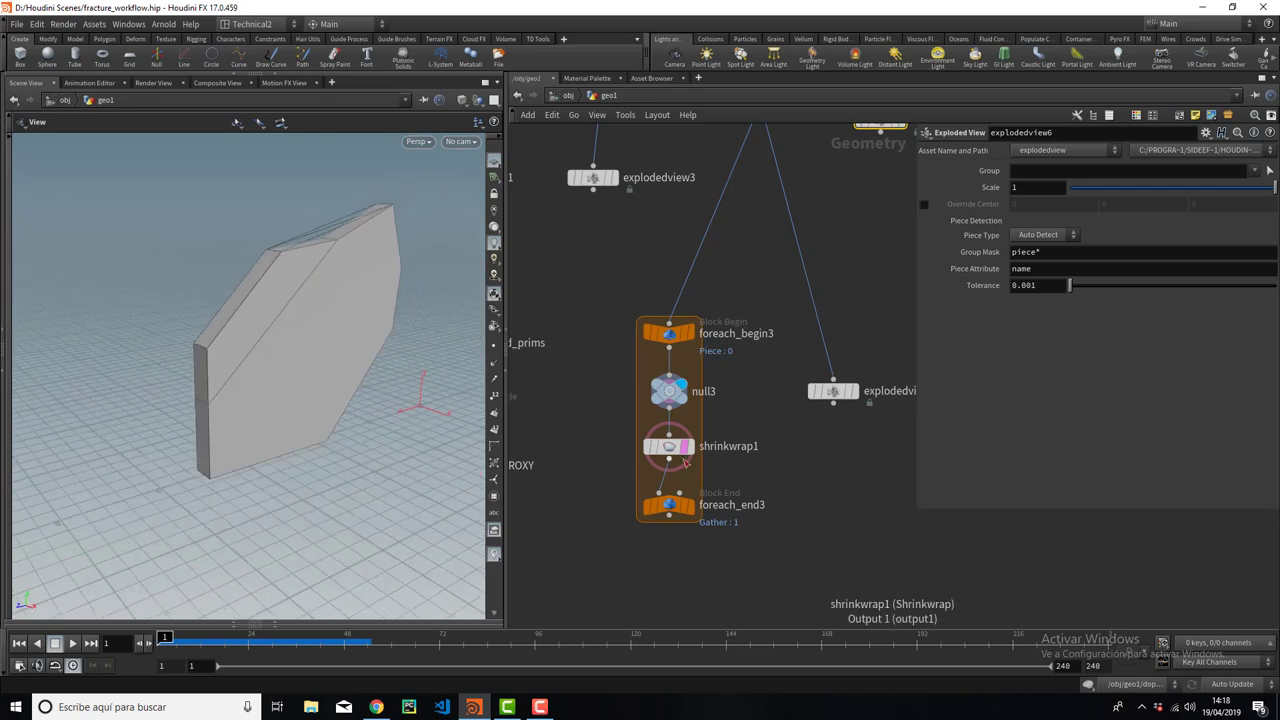
{"action": "left_click", "coordinate": [689, 505]}
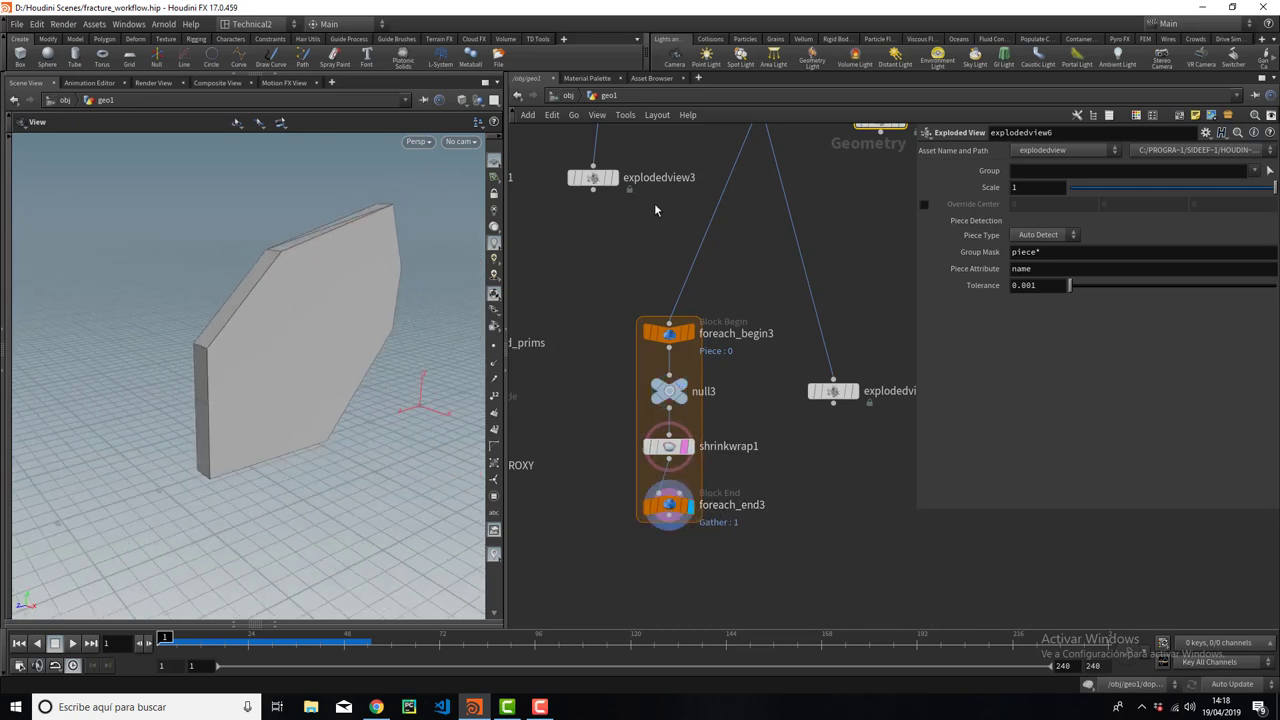
{"action": "scroll", "coordinate": [656, 210], "scroll_direction": "down", "scroll_amount": 3}
{"action": "middle_click", "coordinate": [862, 234]}
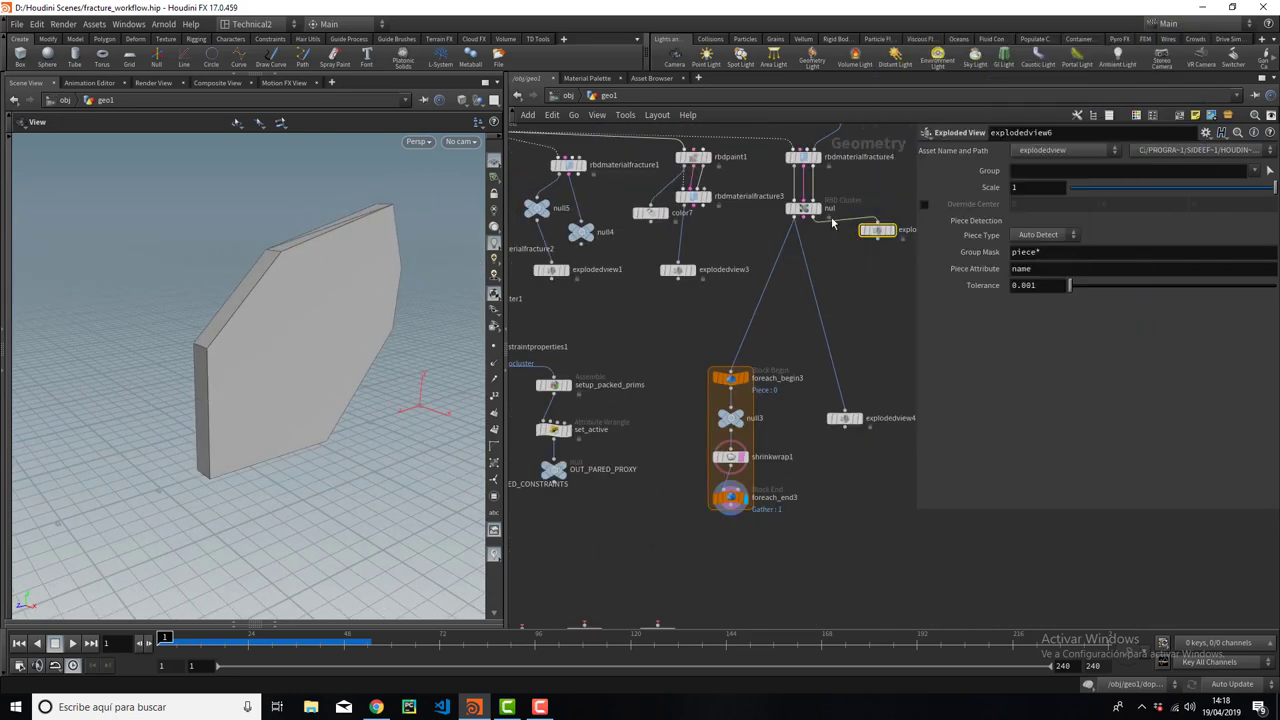
{"action": "left_click", "coordinate": [893, 231]}
{"action": "scroll", "coordinate": [257, 329], "scroll_direction": "down", "scroll_amount": 3}
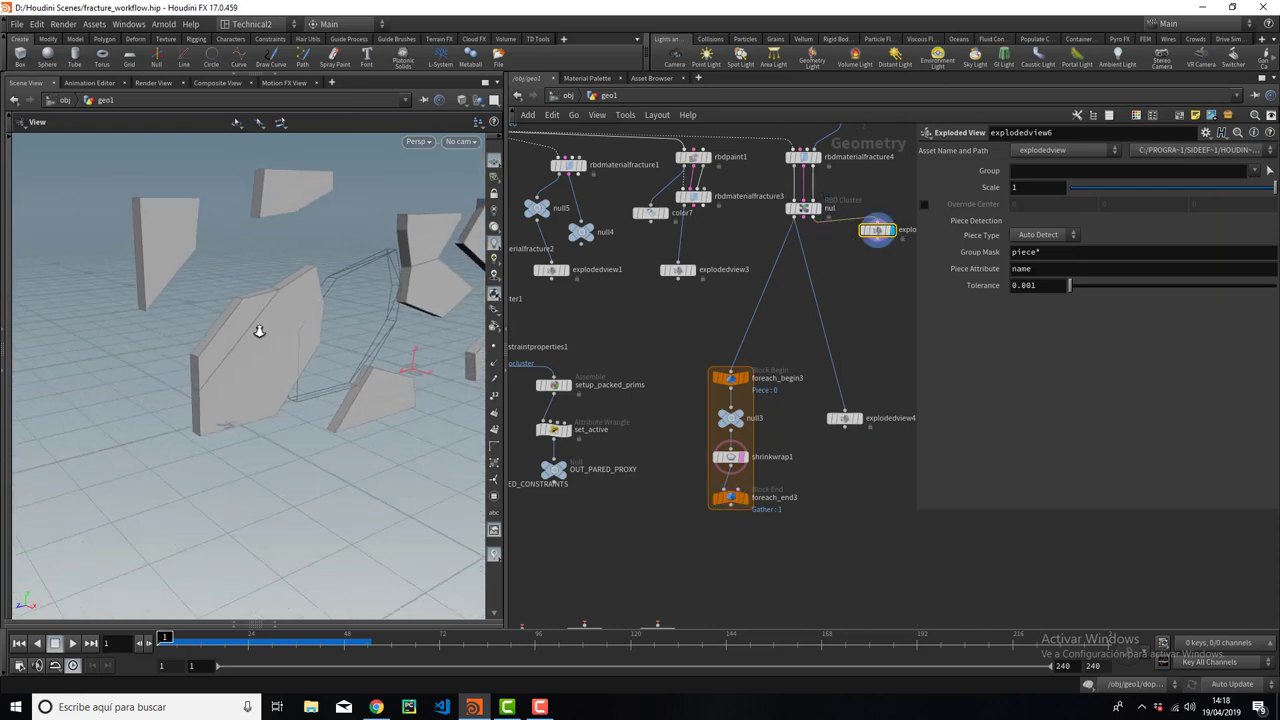
{"action": "scroll", "coordinate": [300, 350], "scroll_direction": "down", "scroll_amount": 3}
{"action": "scroll", "coordinate": [240, 300], "scroll_direction": "up", "scroll_amount": 2}
{"action": "scroll", "coordinate": [303, 277], "scroll_direction": "up", "scroll_amount": 1}
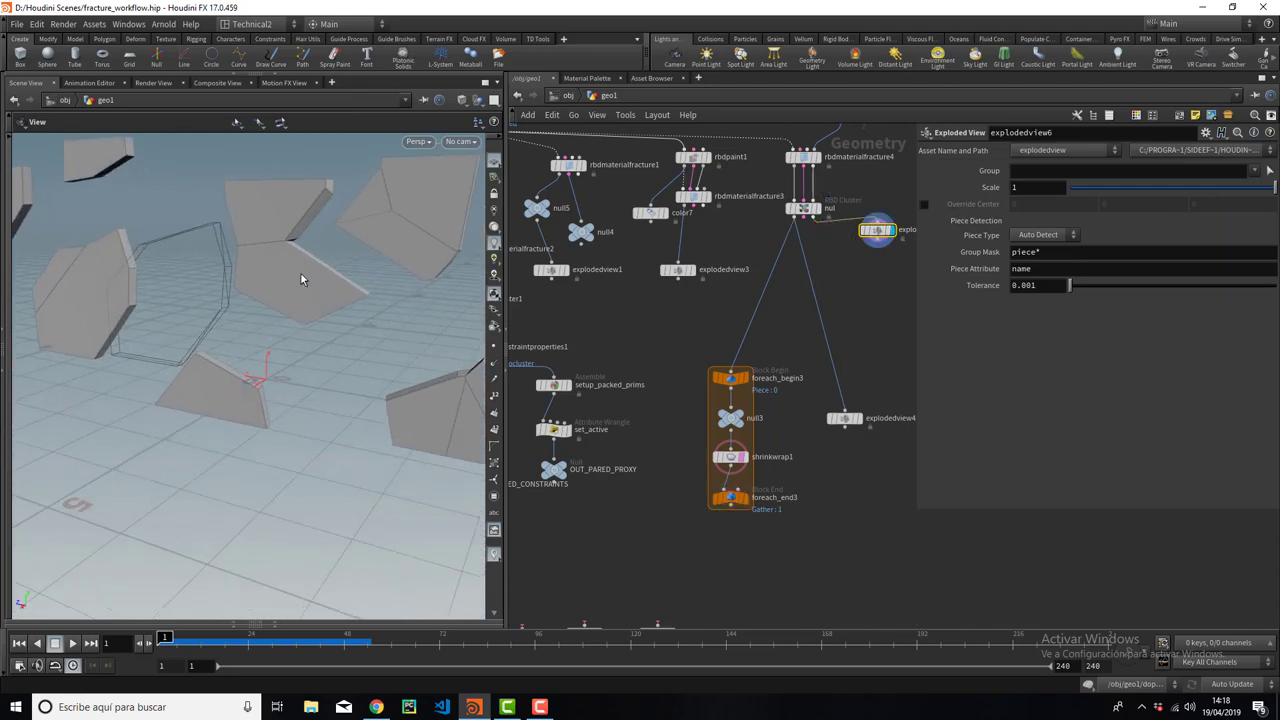
{"action": "scroll", "coordinate": [303, 277], "scroll_direction": "up", "scroll_amount": 1}
{"action": "left_click", "coordinate": [746, 508]}
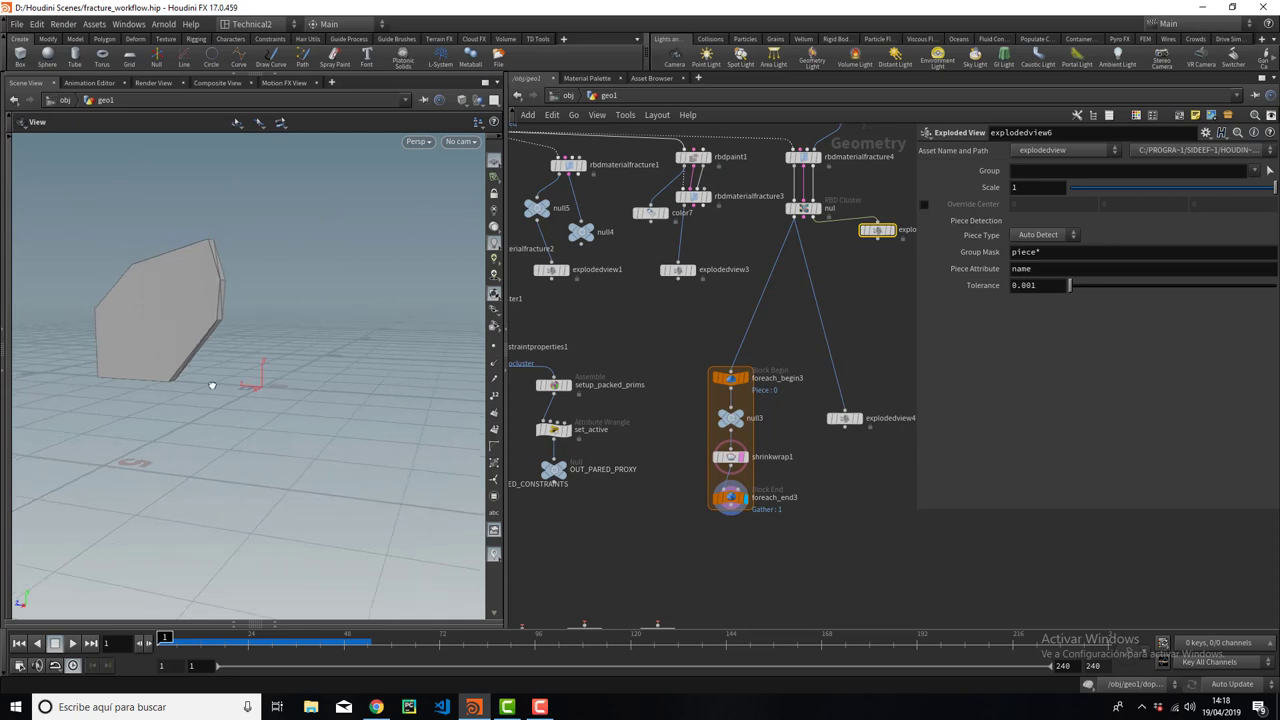
Set foreach_end3's Single Pass to piece 3 and show the exploded pieces again.
{"action": "left_click", "coordinate": [720, 490]}
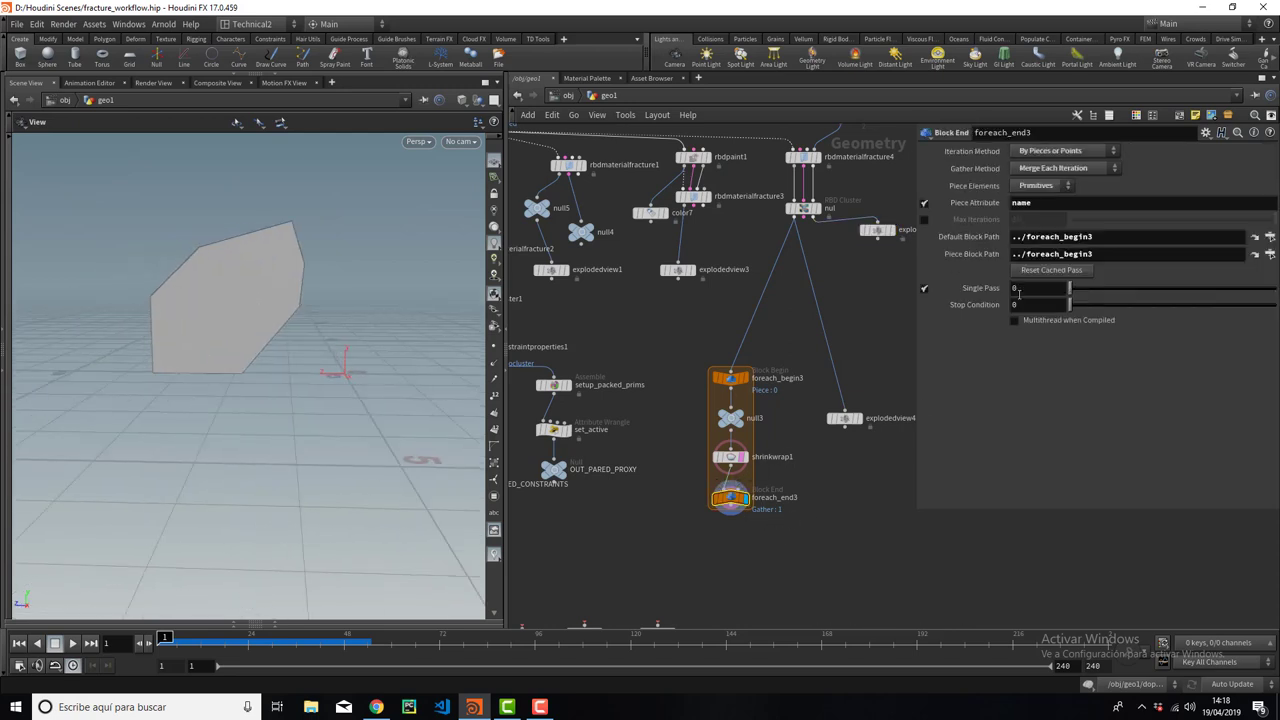
{"action": "left_click_drag", "start_coordinate": [1070, 290], "coordinate": [1090, 290]}
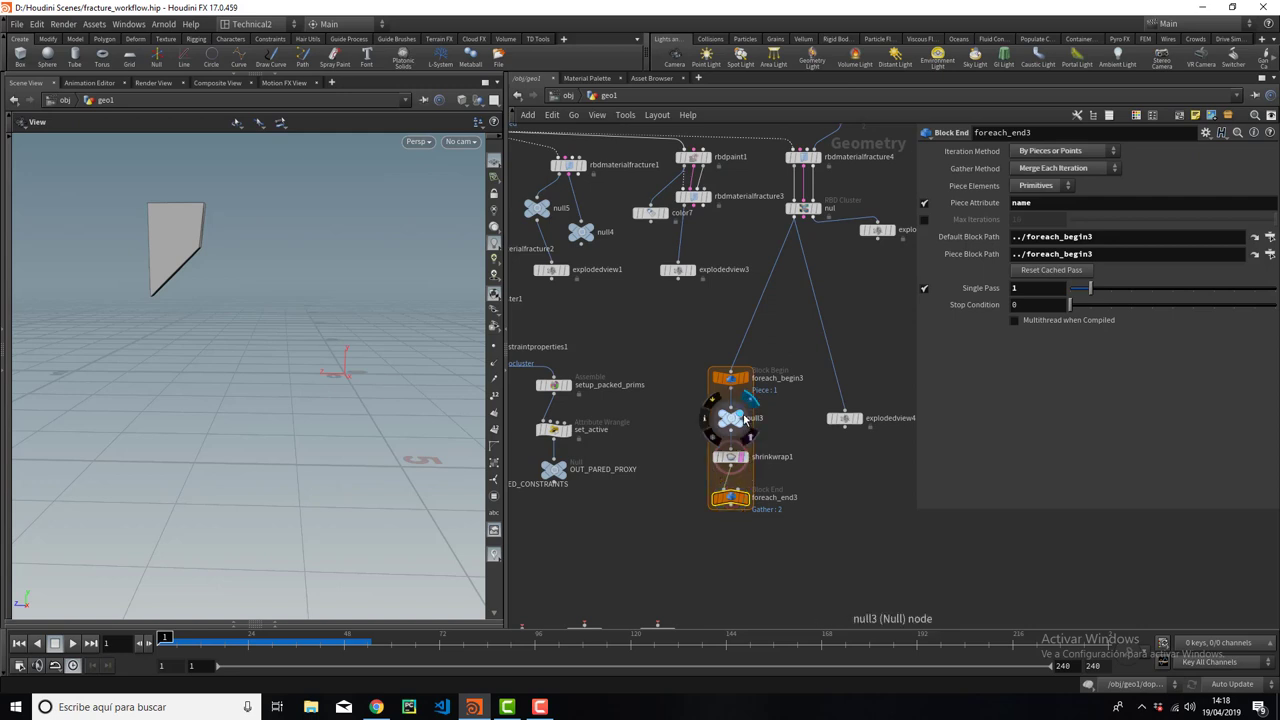
{"action": "mouse_move", "coordinate": [1083, 287]}
{"action": "left_mouse_down"}
{"action": "mouse_move", "coordinate": [1193, 288]}
{"action": "mouse_move", "coordinate": [1078, 289]}
{"action": "mouse_move", "coordinate": [1133, 289]}
{"action": "left_mouse_up"}
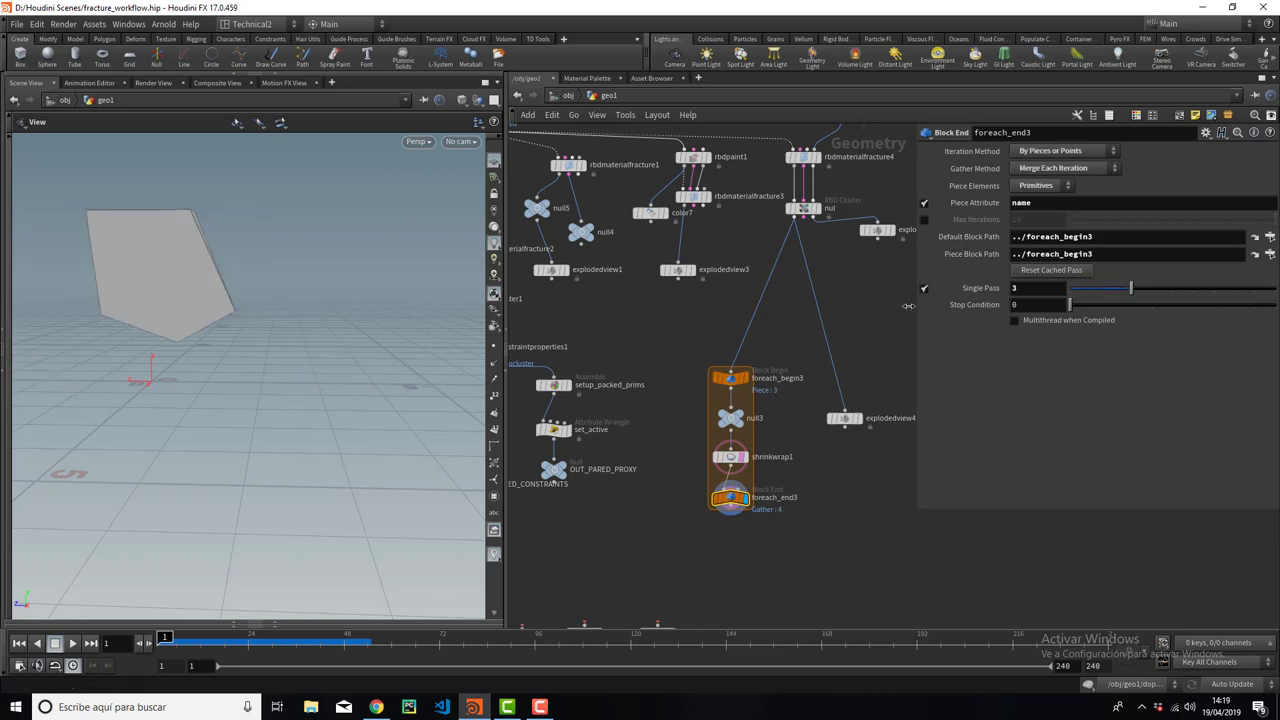
{"action": "scroll", "coordinate": [674, 280], "scroll_direction": "down", "scroll_amount": 3}
{"action": "scroll", "coordinate": [585, 306], "scroll_direction": "up", "scroll_amount": 1}
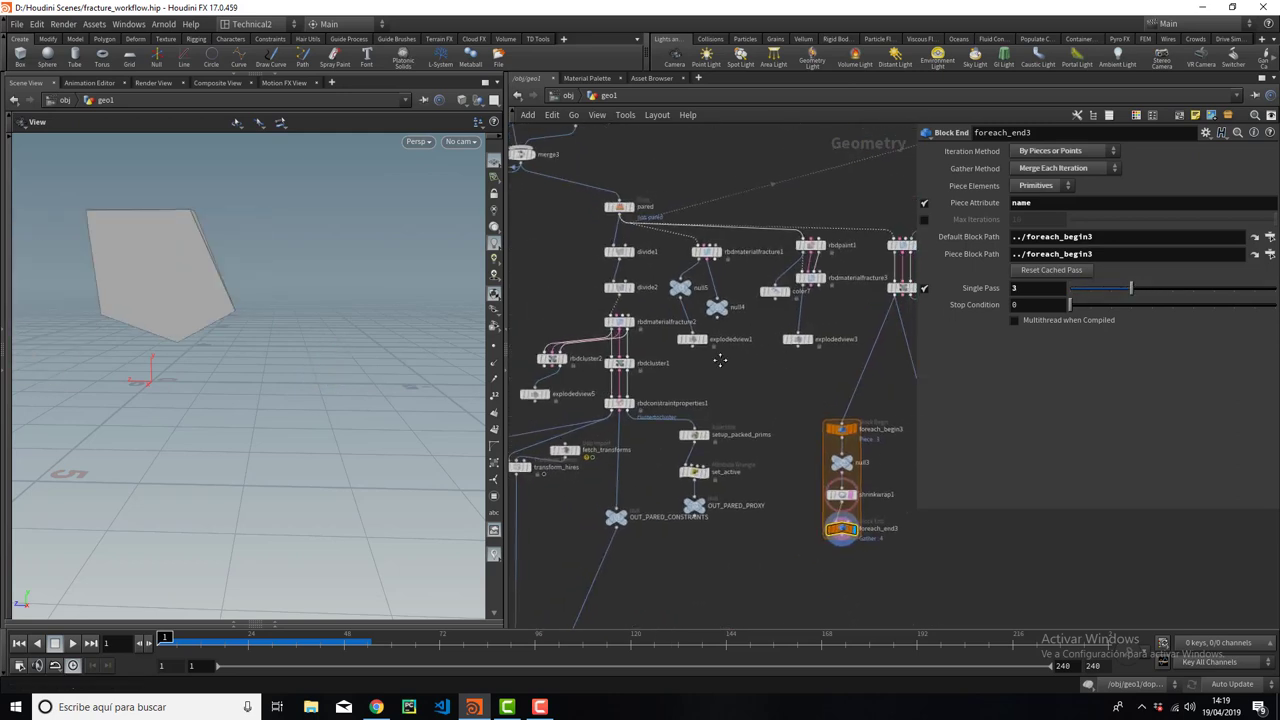
{"action": "scroll", "coordinate": [674, 331], "scroll_direction": "up", "scroll_amount": 2}
{"action": "left_click", "coordinate": [720, 321]}
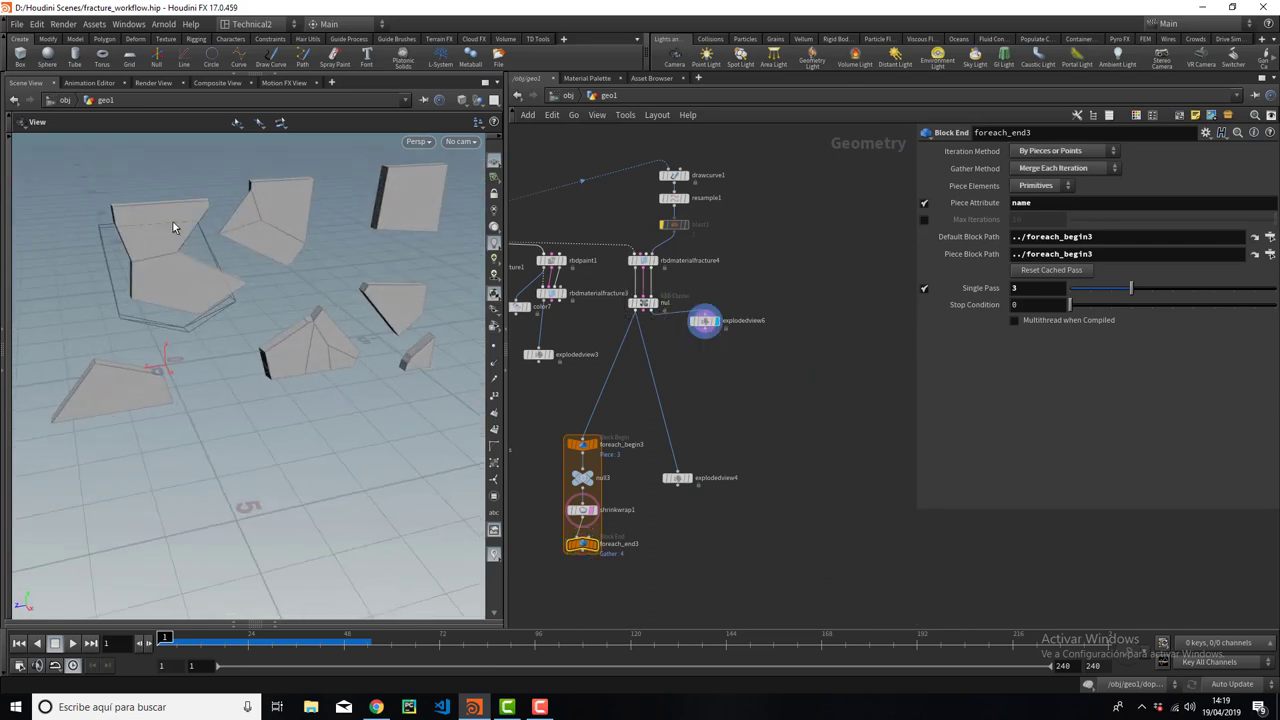
View the pieces from lower and pan the network to the pared fracture nodes.
{"action": "mouse_move", "coordinate": [248, 282]}
{"action": "left_mouse_down"}
{"action": "mouse_move", "coordinate": [204, 264]}
{"action": "mouse_move", "coordinate": [258, 265]}
{"action": "left_mouse_up"}
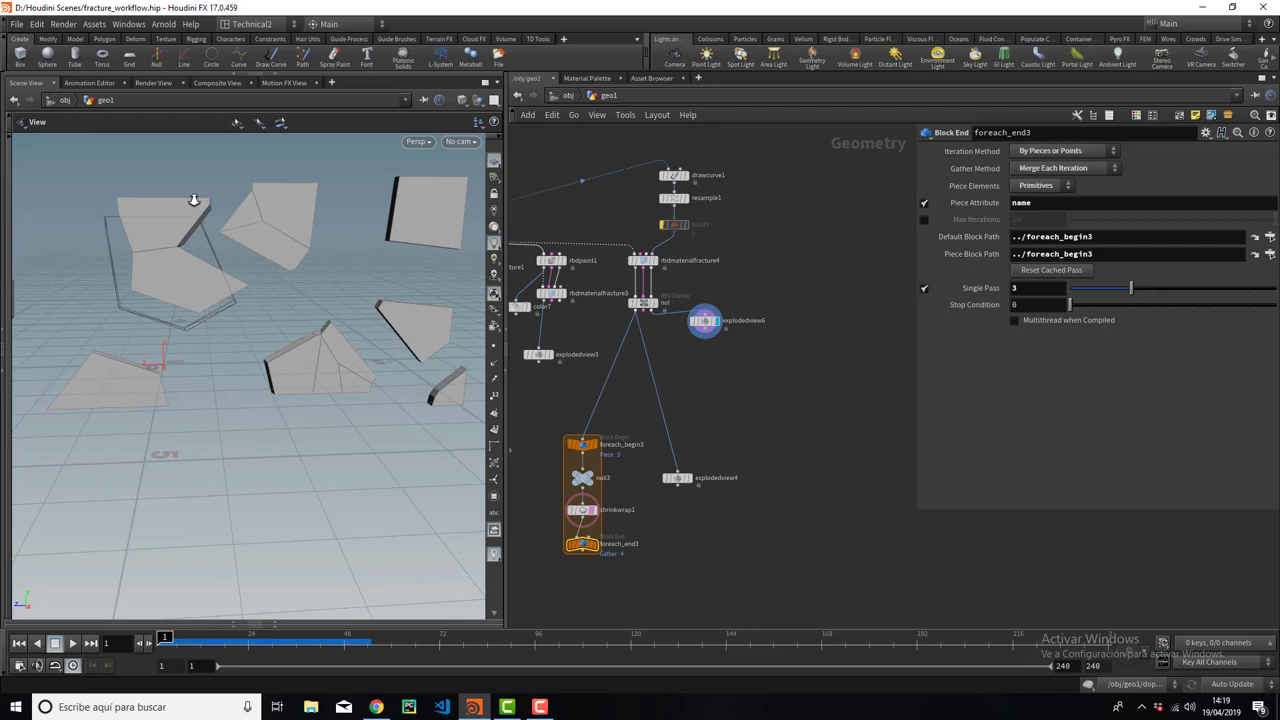
{"action": "scroll", "coordinate": [205, 215], "scroll_direction": "up", "scroll_amount": 2}
{"action": "scroll", "coordinate": [228, 240], "scroll_direction": "up", "scroll_amount": 2}
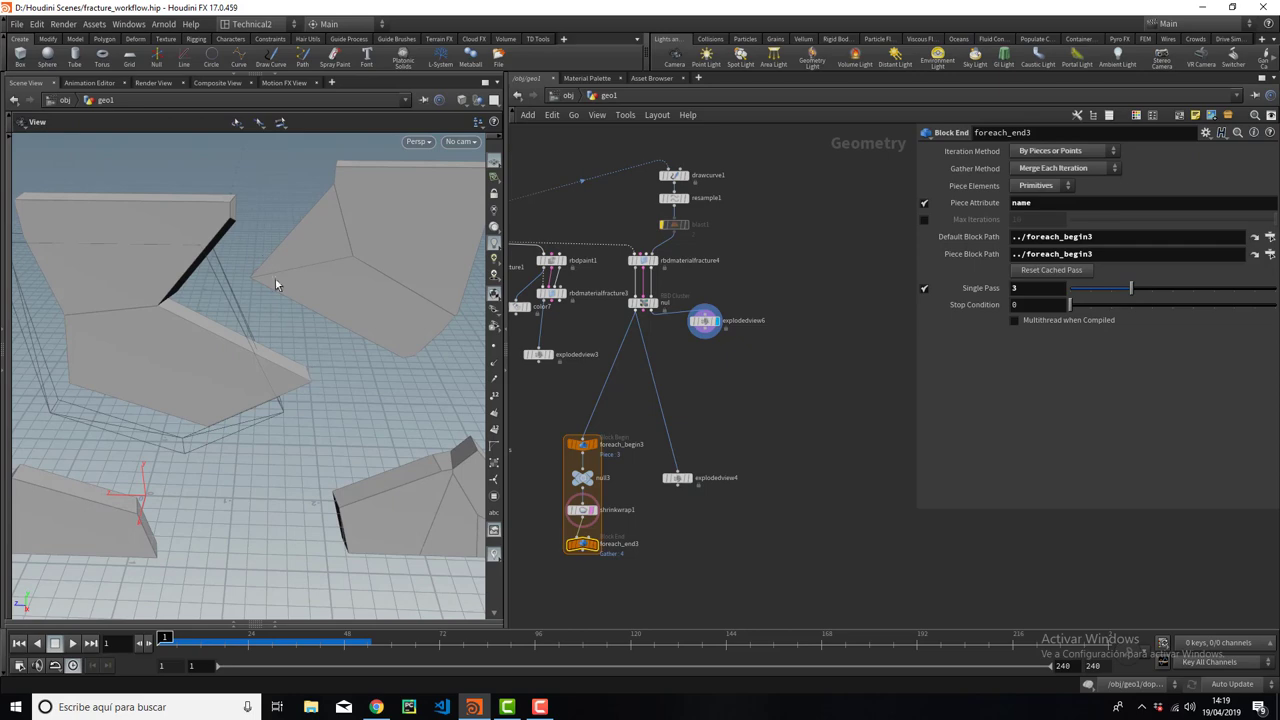
{"action": "middle_click_drag", "start_coordinate": [818, 403], "coordinate": [936, 334]}
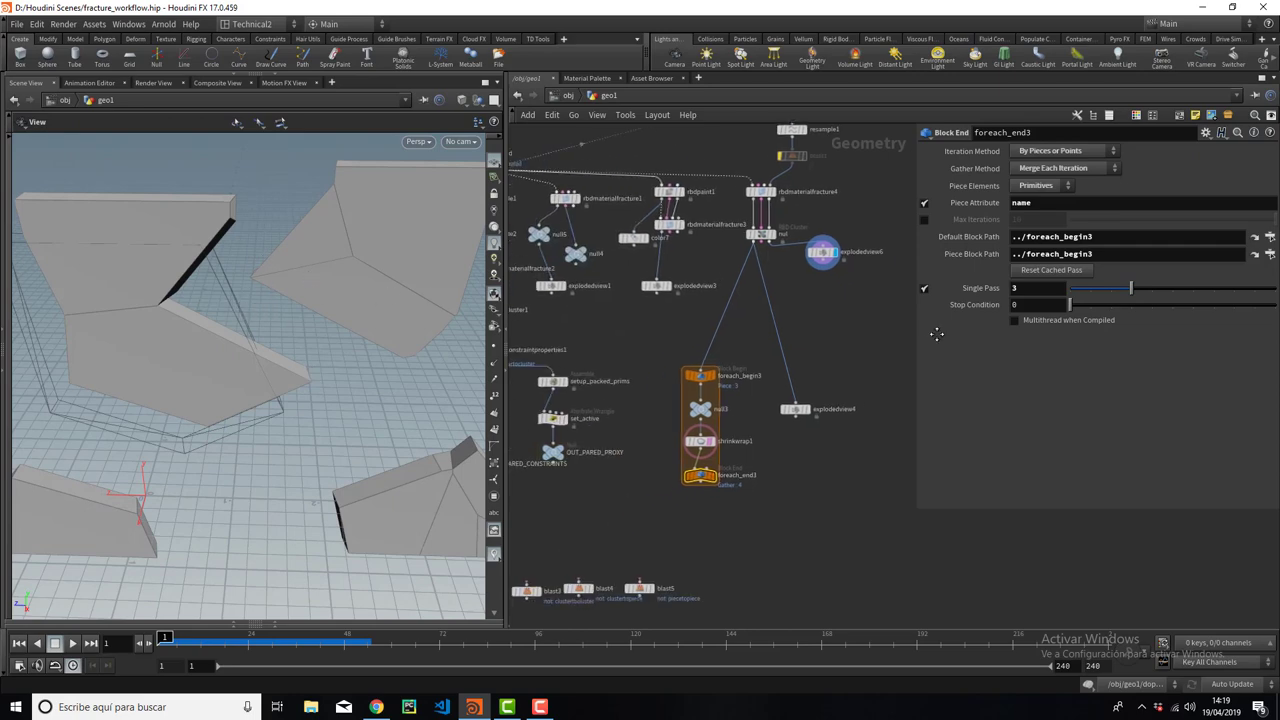
{"action": "middle_click_drag", "start_coordinate": [770, 270], "coordinate": [808, 292]}
{"action": "scroll", "coordinate": [700, 300], "scroll_direction": "up", "scroll_amount": 2}
{"action": "scroll", "coordinate": [687, 310], "scroll_direction": "up", "scroll_amount": 2}
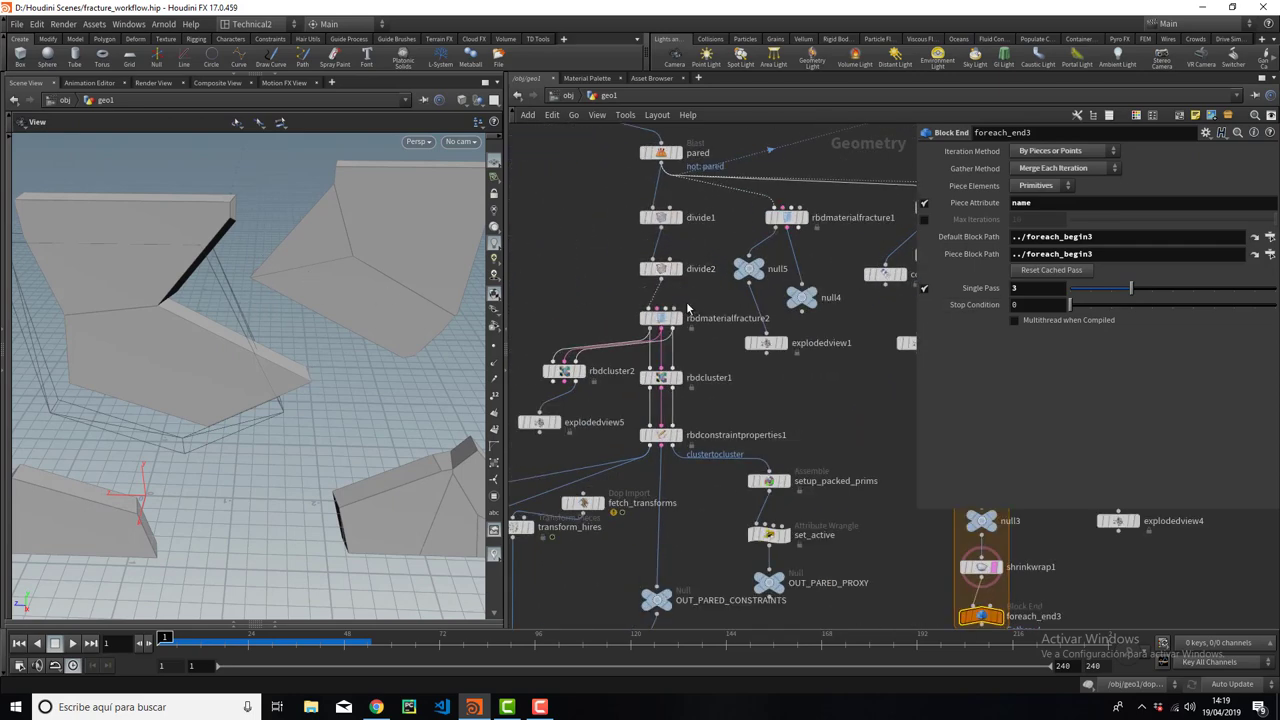
Display rbdmaterialfracture2's fractured wall, then rbdcluster2's clustered wall.
{"action": "left_click", "coordinate": [670, 318]}
{"action": "left_click", "coordinate": [680, 318]}
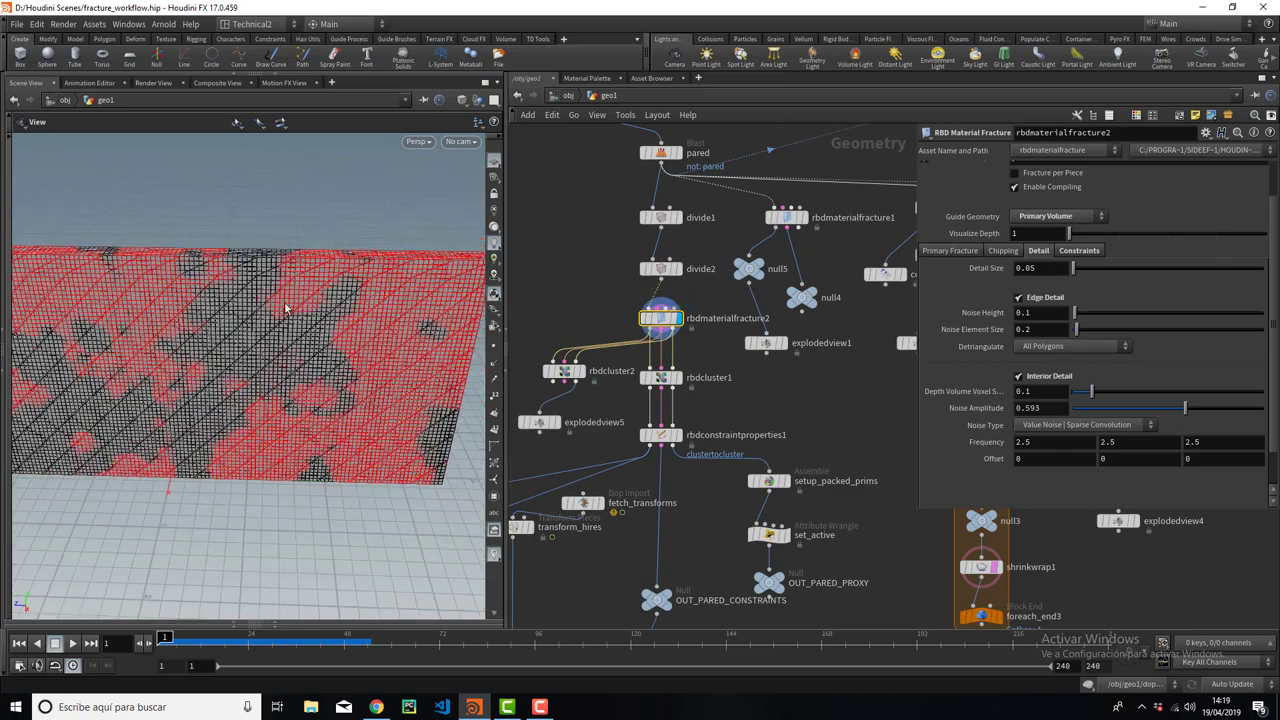
{"action": "left_click", "coordinate": [580, 376]}
{"action": "left_click", "coordinate": [584, 378]}
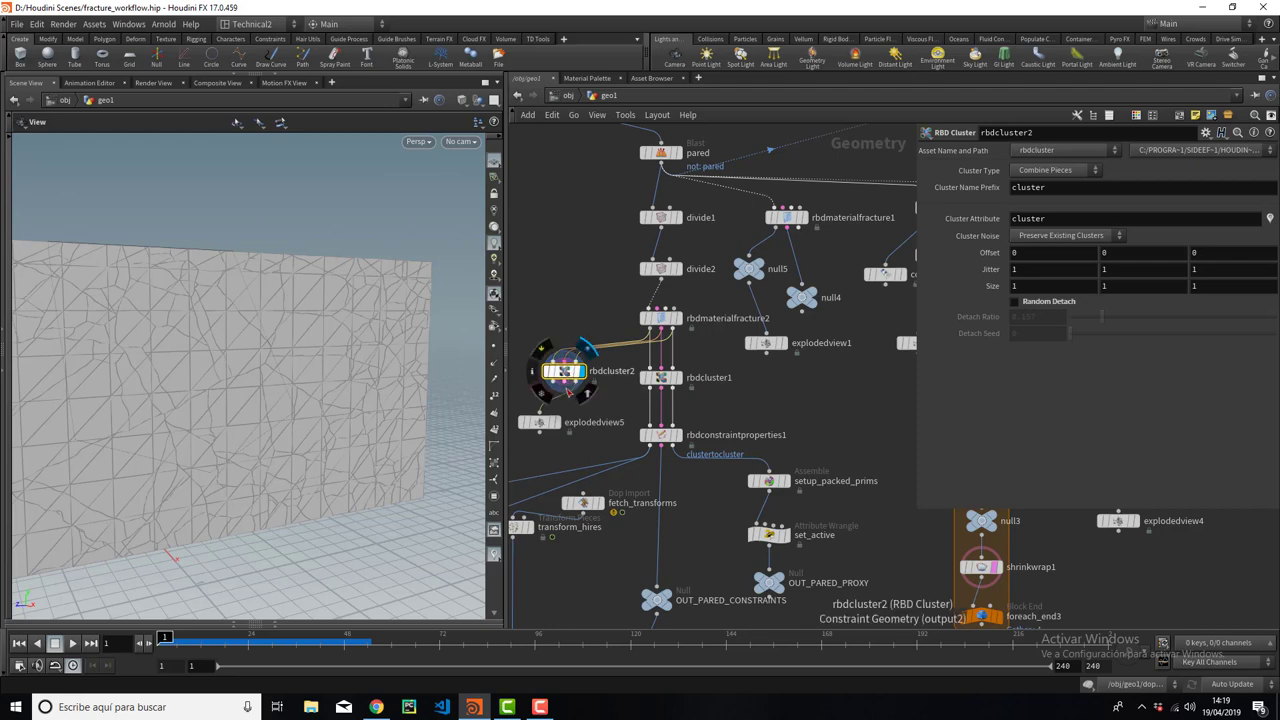
Delete rbdcluster2 and explodedview5, then display rbdcluster1's clustered wall.
{"action": "key", "text": "Delete"}
{"action": "left_click", "coordinate": [540, 422]}
{"action": "key", "text": "Delete"}
{"action": "left_click", "coordinate": [682, 396]}
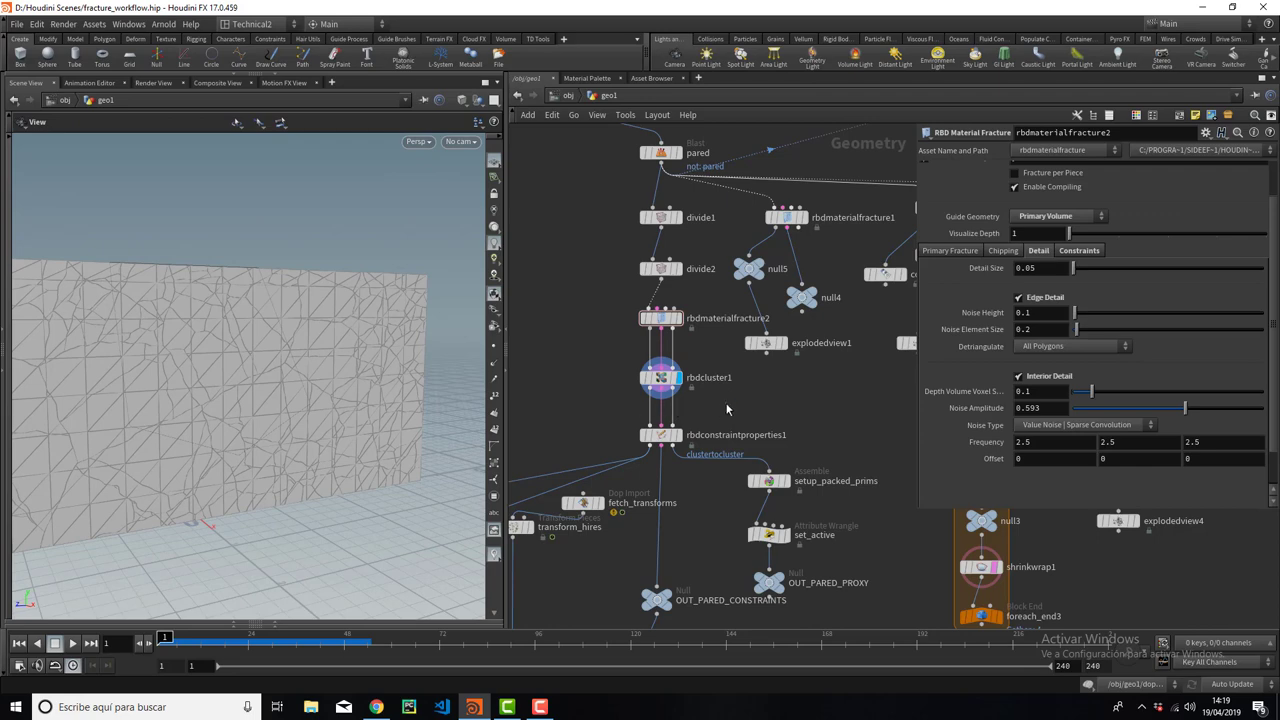
Add an Exploded View node (explodedview7) after rbdcluster1 and display it.
{"action": "key", "text": "Tab"}
{"action": "left_click", "coordinate": [880, 146]}
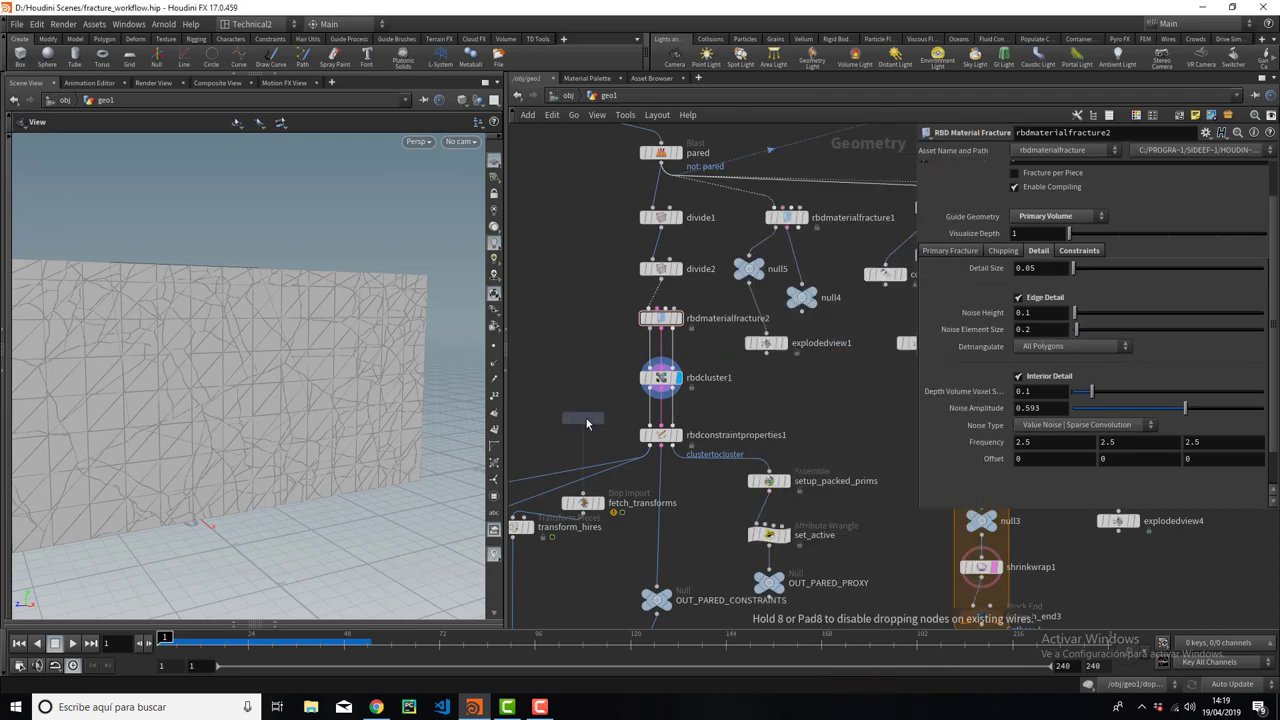
{"action": "left_click", "coordinate": [586, 424]}
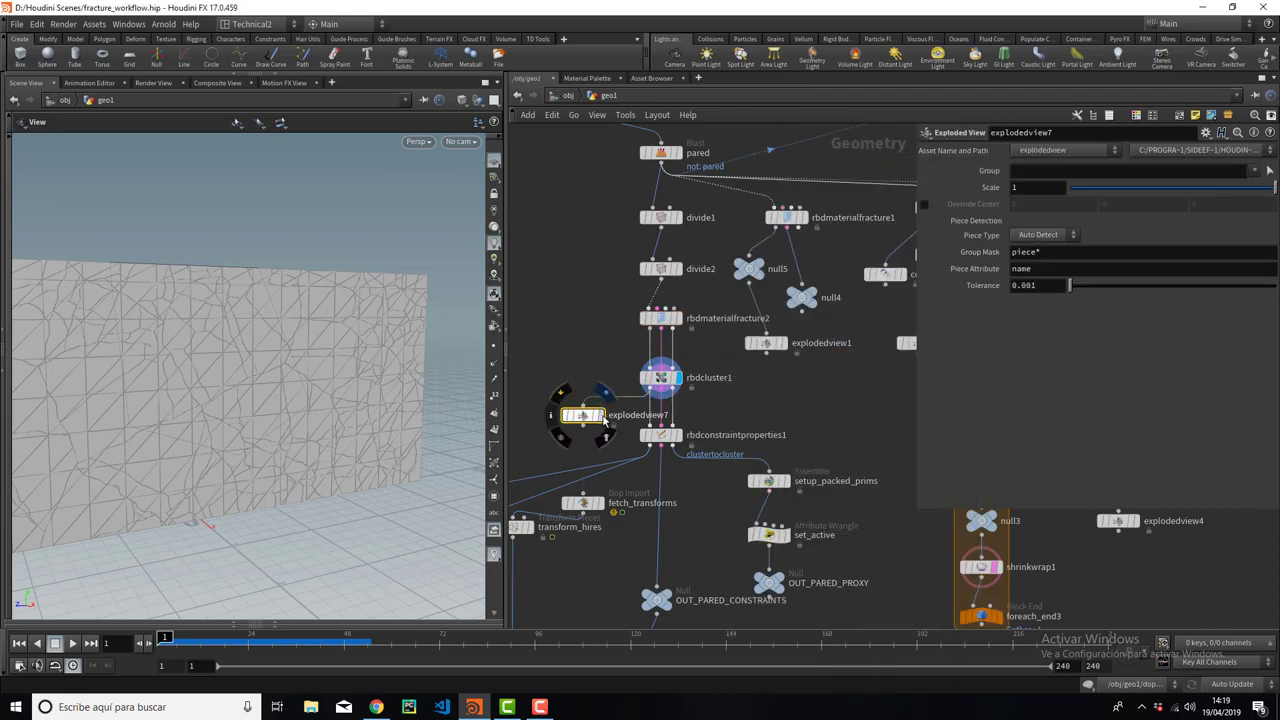
{"action": "left_click", "coordinate": [602, 417]}
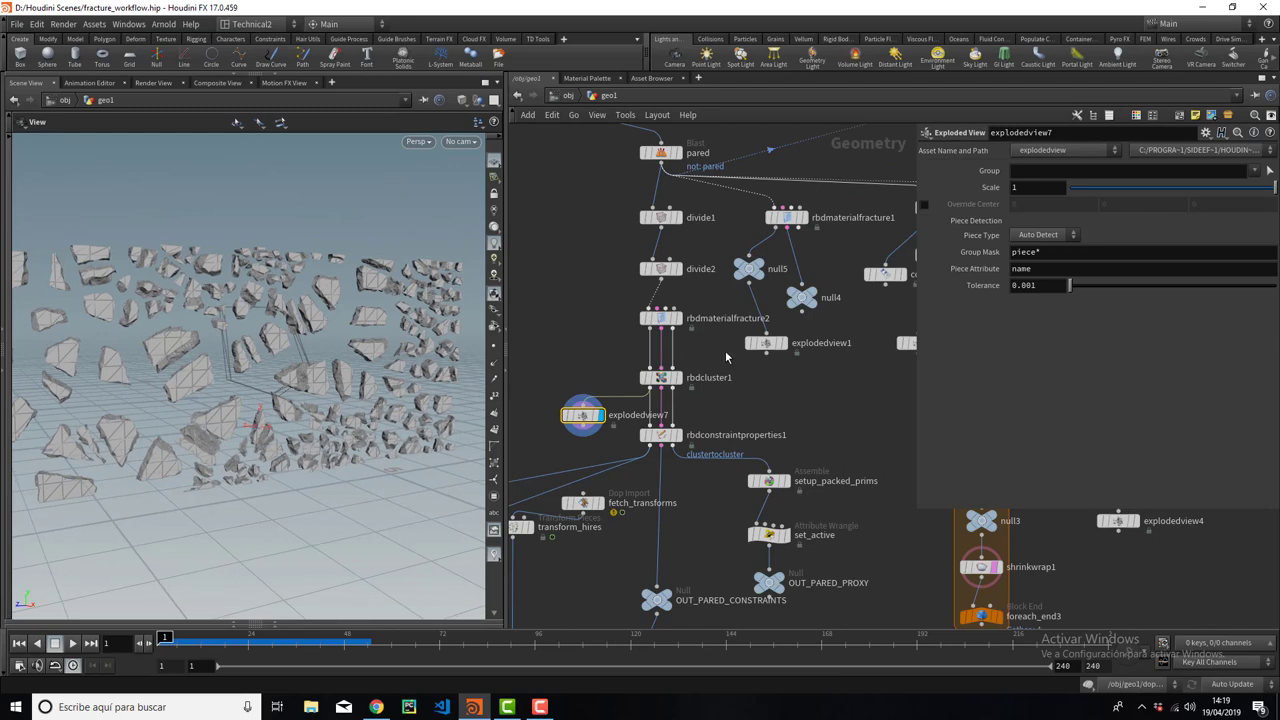
Inspect the exploded clusters, then display and select rbdconstraintproperties1's glue constraints.
{"action": "left_click_drag", "start_coordinate": [237, 341], "coordinate": [278, 346]}
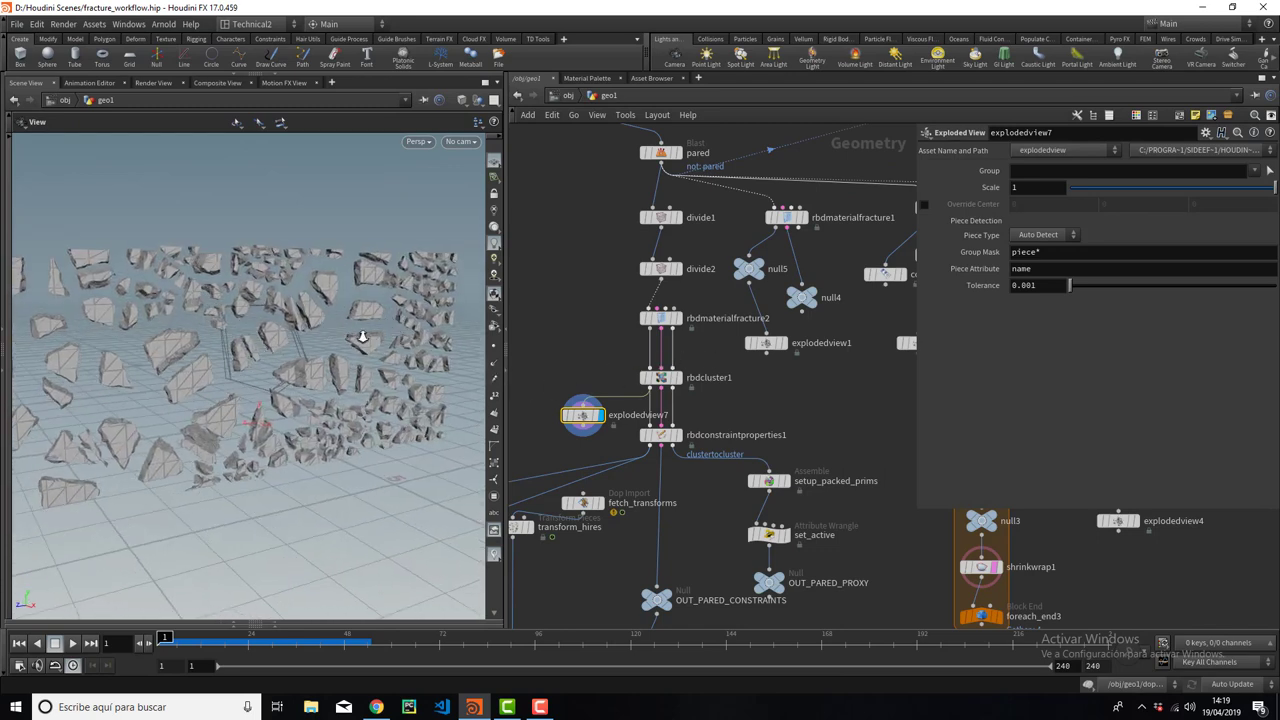
{"action": "left_click_drag", "start_coordinate": [366, 337], "coordinate": [314, 346]}
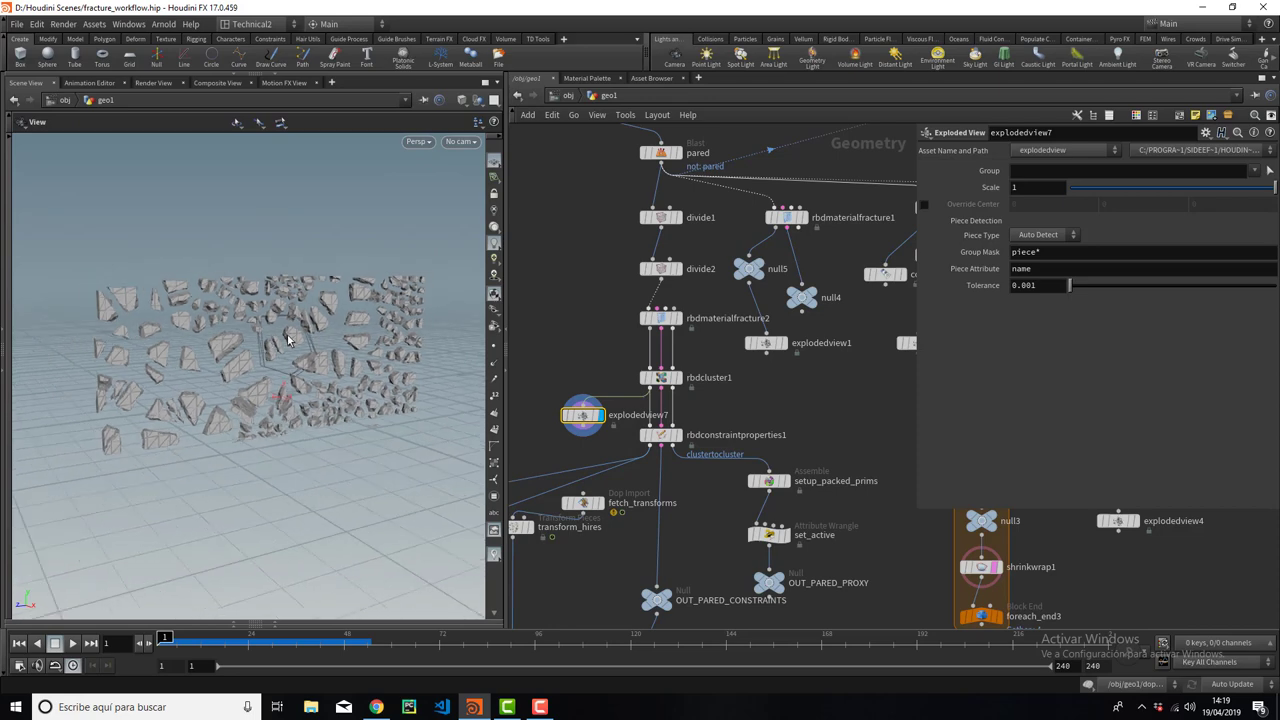
{"action": "right_click_drag", "start_coordinate": [308, 347], "coordinate": [409, 351]}
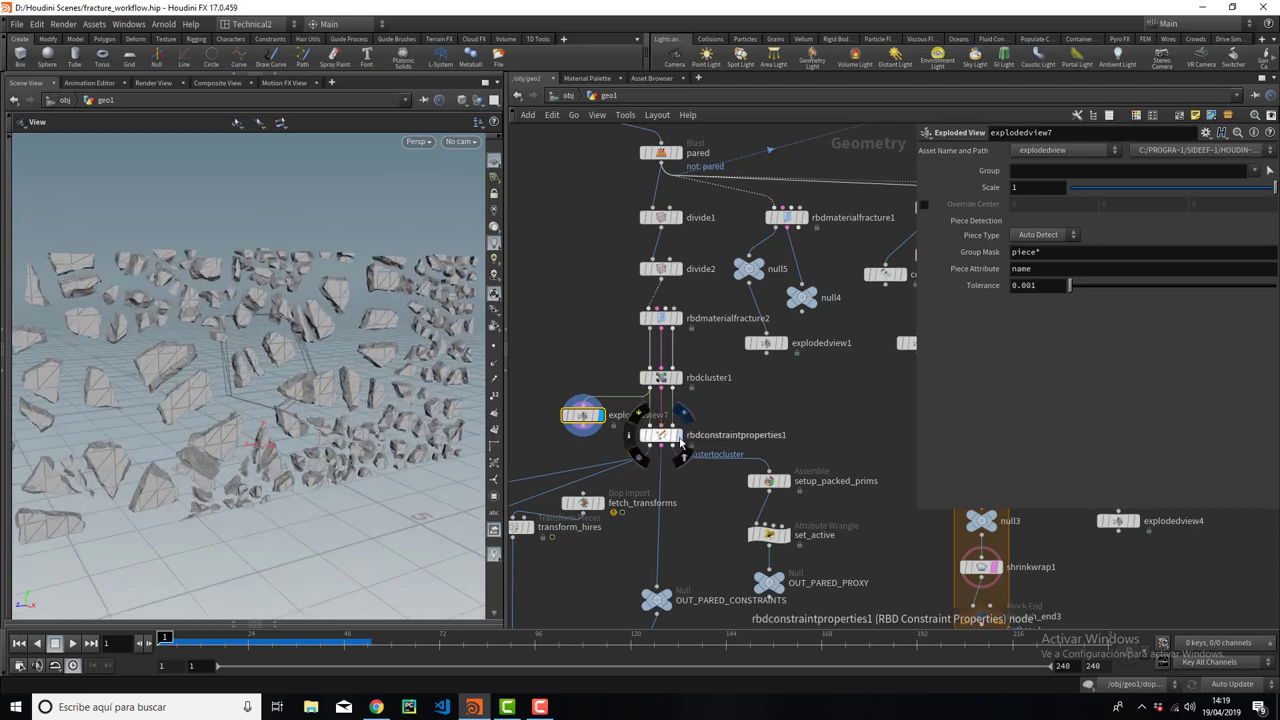
{"action": "left_click", "coordinate": [680, 441]}
{"action": "left_click", "coordinate": [716, 438]}
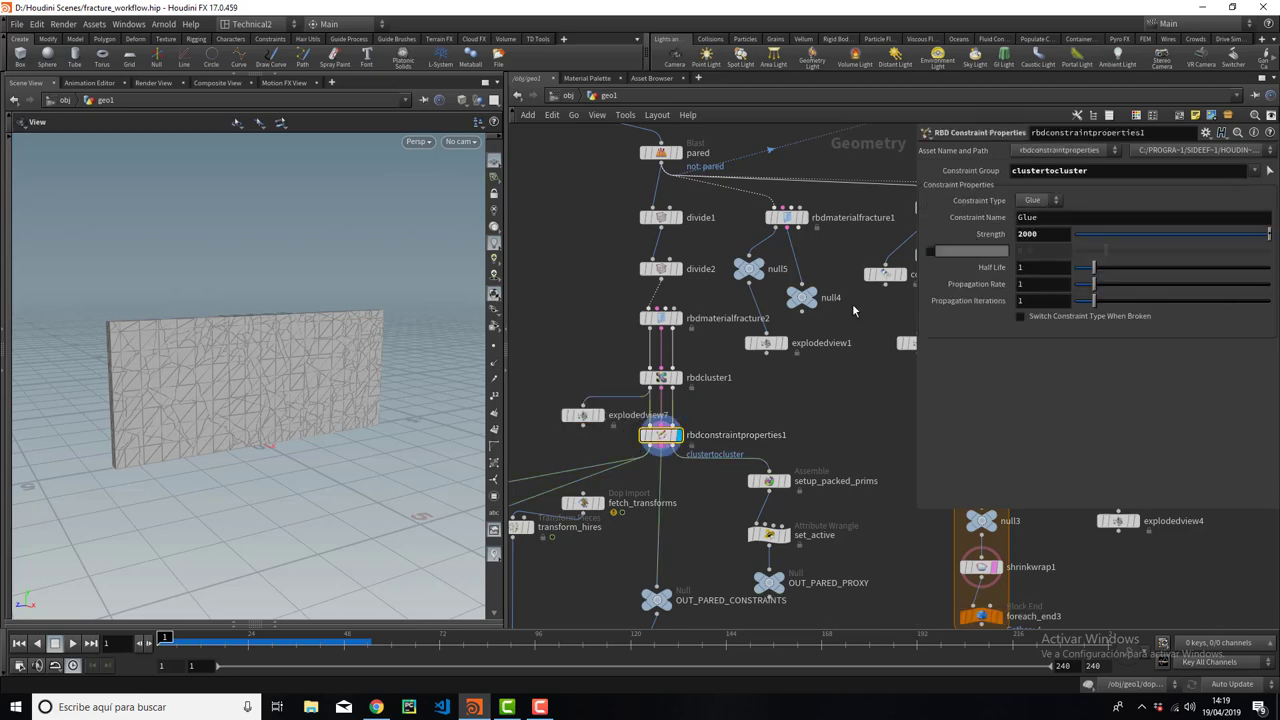
Display OUT_PARED_CONSTRAINTS so the wall's constraint network shows in the viewport.
{"action": "left_click", "coordinate": [660, 377]}
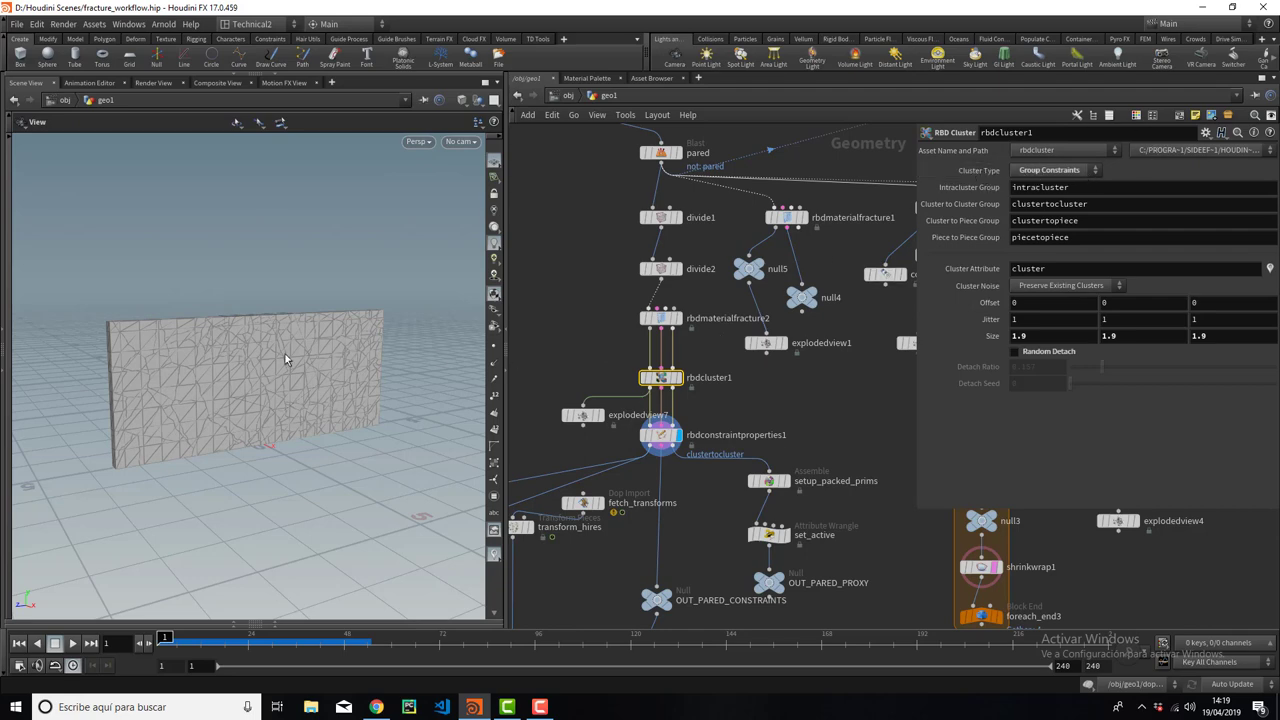
{"action": "scroll", "coordinate": [300, 357], "scroll_direction": "up", "scroll_amount": 2}
{"action": "scroll", "coordinate": [300, 357], "scroll_direction": "up", "scroll_amount": 2}
{"action": "middle_click_drag", "start_coordinate": [738, 413], "coordinate": [738, 308]}
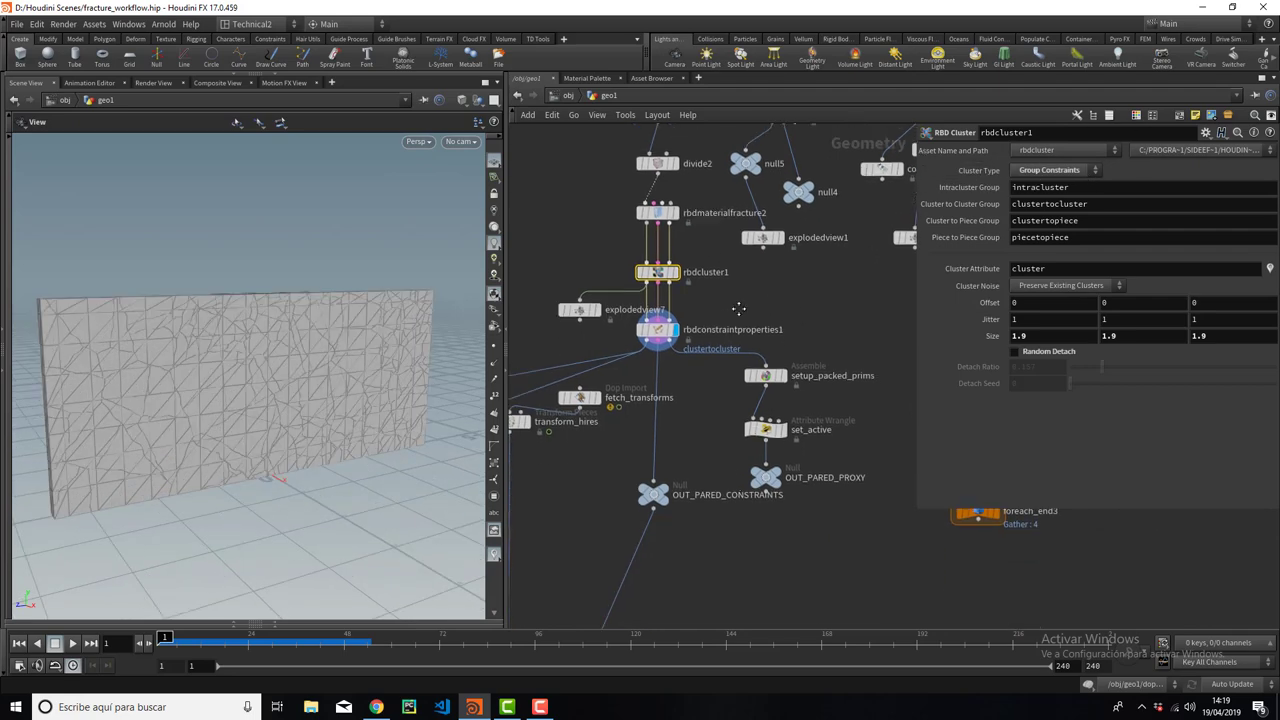
{"action": "middle_click_drag", "start_coordinate": [653, 564], "coordinate": [660, 362]}
{"action": "scroll", "coordinate": [660, 362], "scroll_direction": "down", "scroll_amount": 1}
{"action": "middle_click_drag", "start_coordinate": [668, 147], "coordinate": [657, 228]}
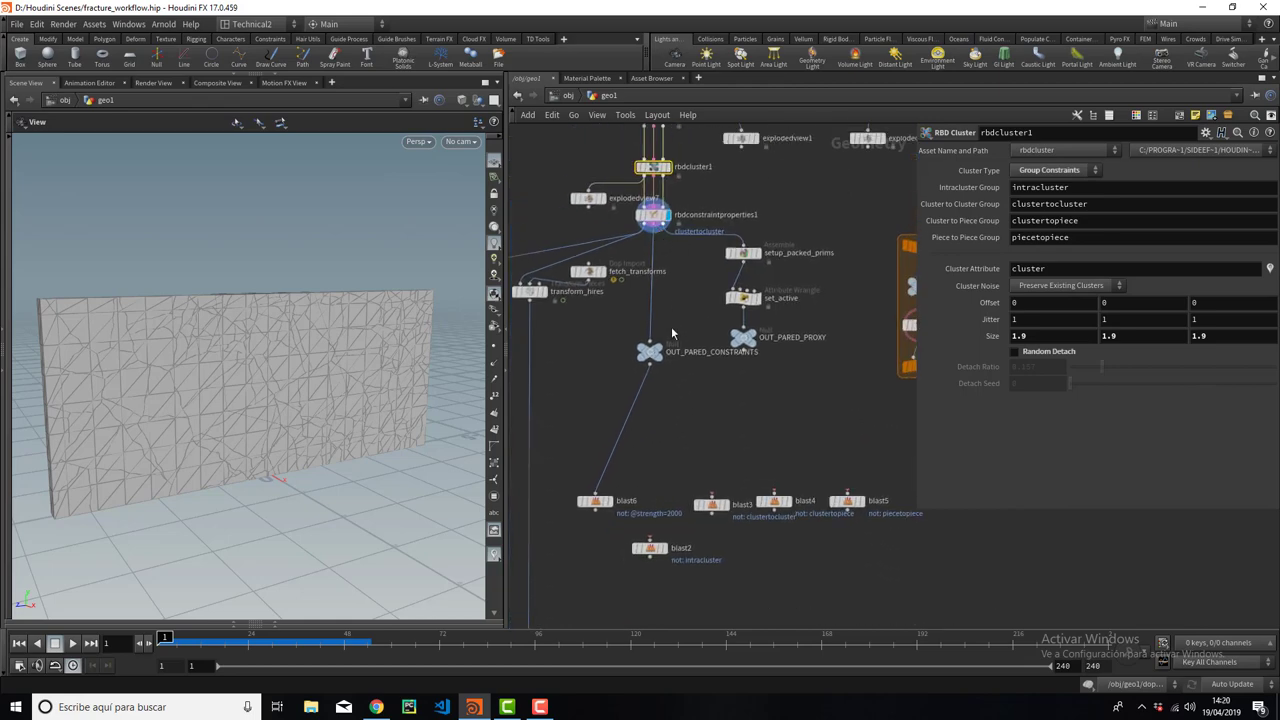
{"action": "left_click", "coordinate": [663, 350]}
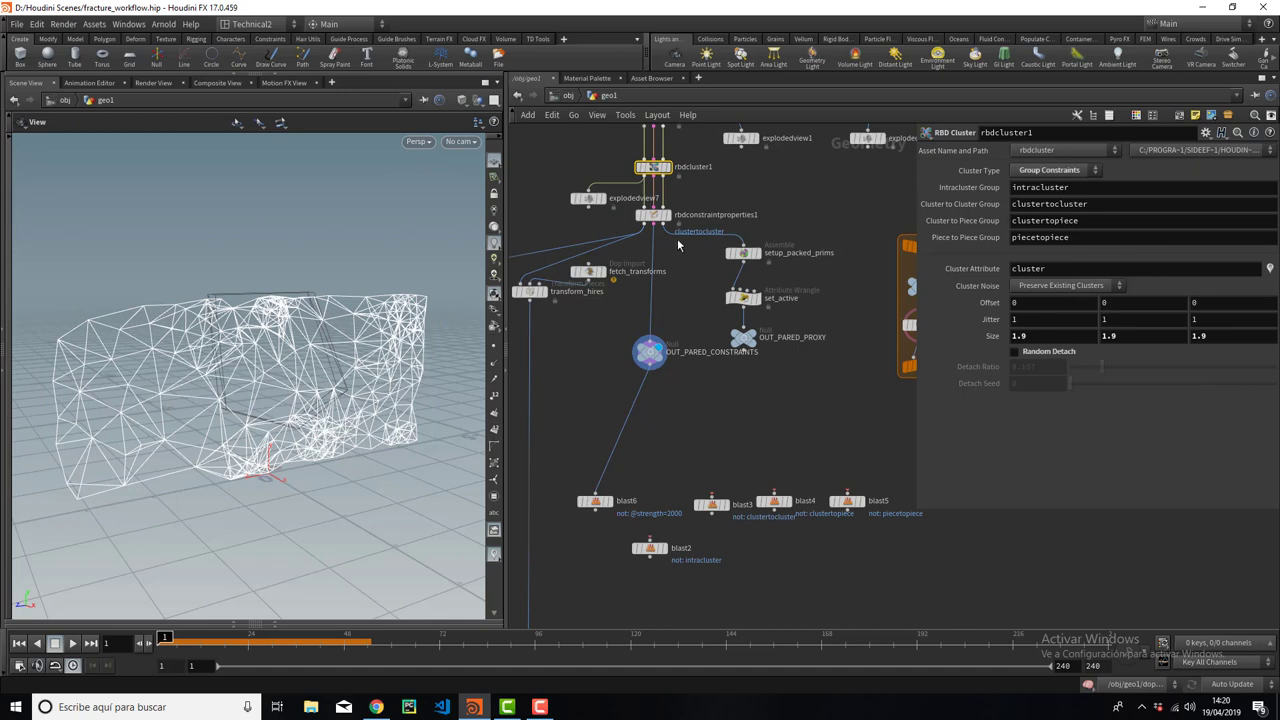
Compare rbdcluster1's cluster groups with the Glue strength of 2000, then select blast6.
{"action": "middle_click_drag", "start_coordinate": [677, 238], "coordinate": [672, 258]}
{"action": "left_click", "coordinate": [655, 234]}
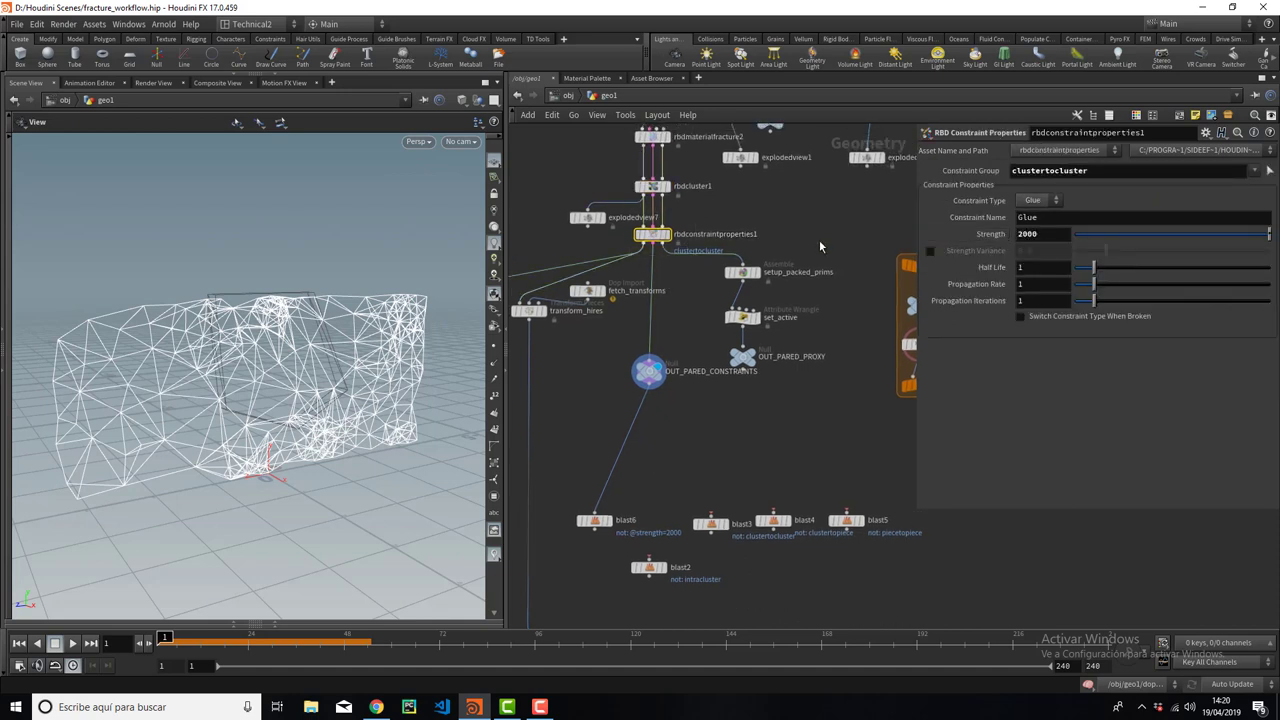
{"action": "left_click", "coordinate": [652, 186]}
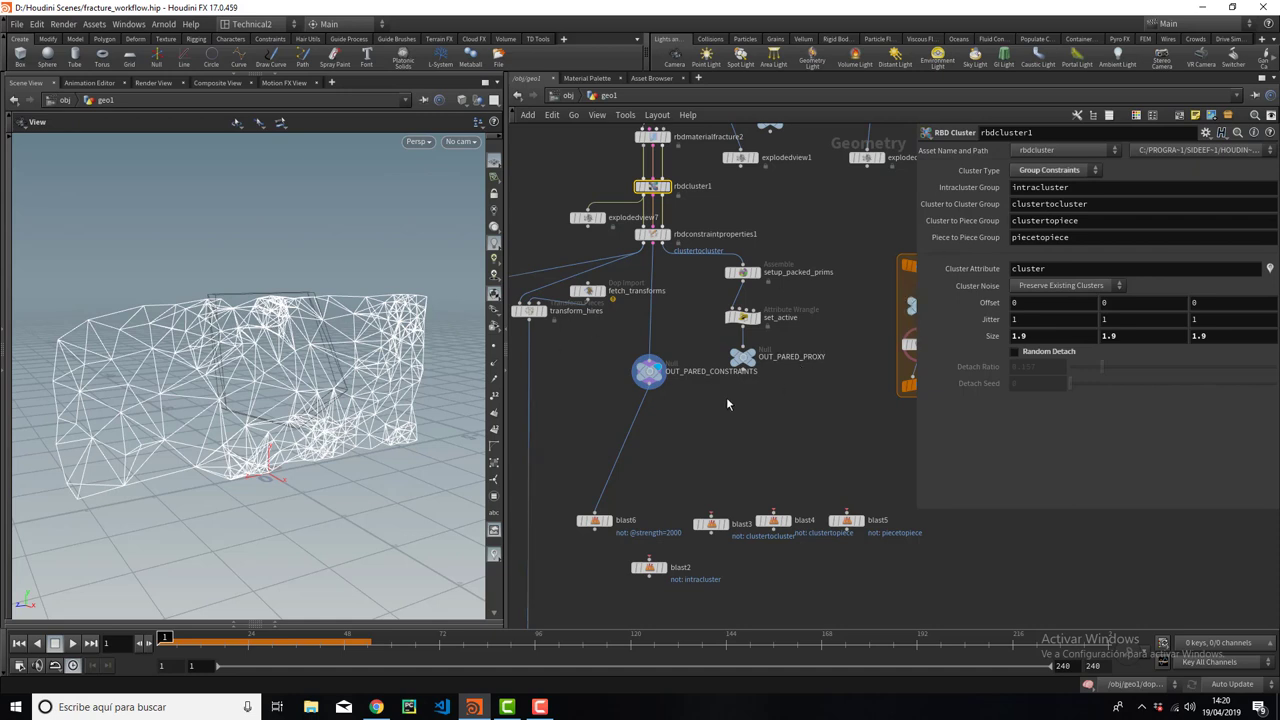
{"action": "left_click", "coordinate": [652, 234]}
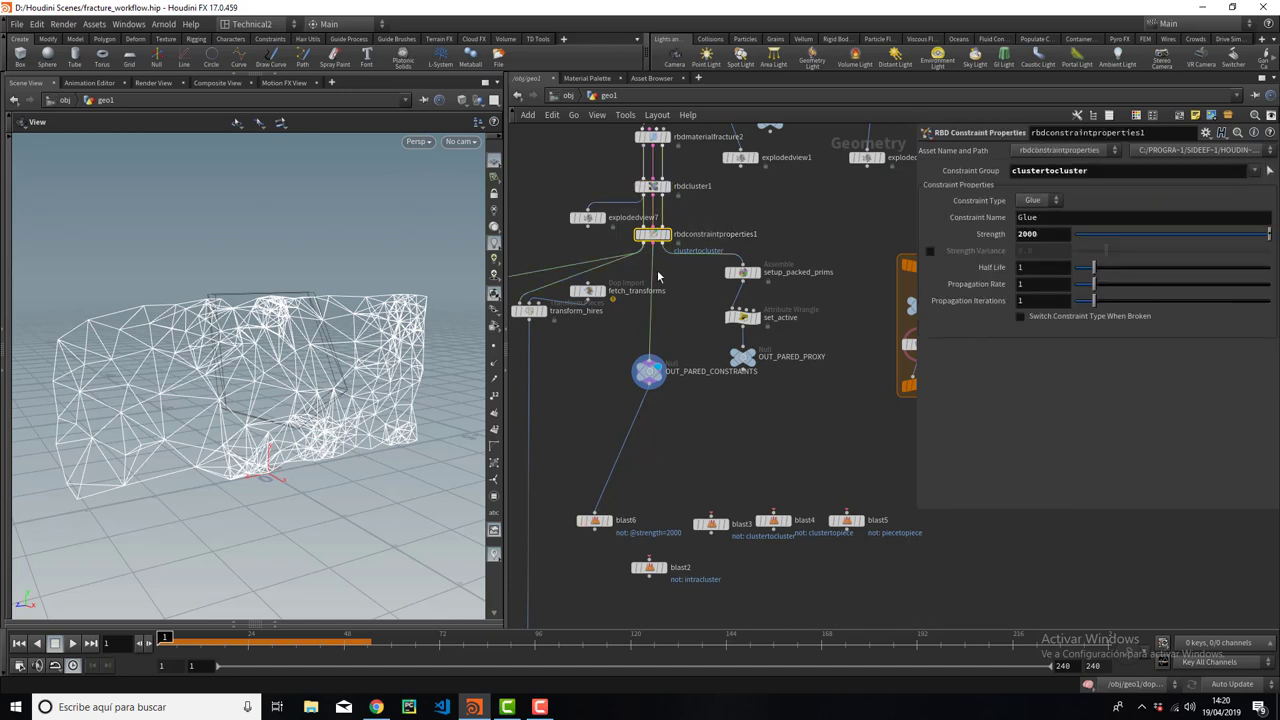
{"action": "left_click", "coordinate": [708, 184]}
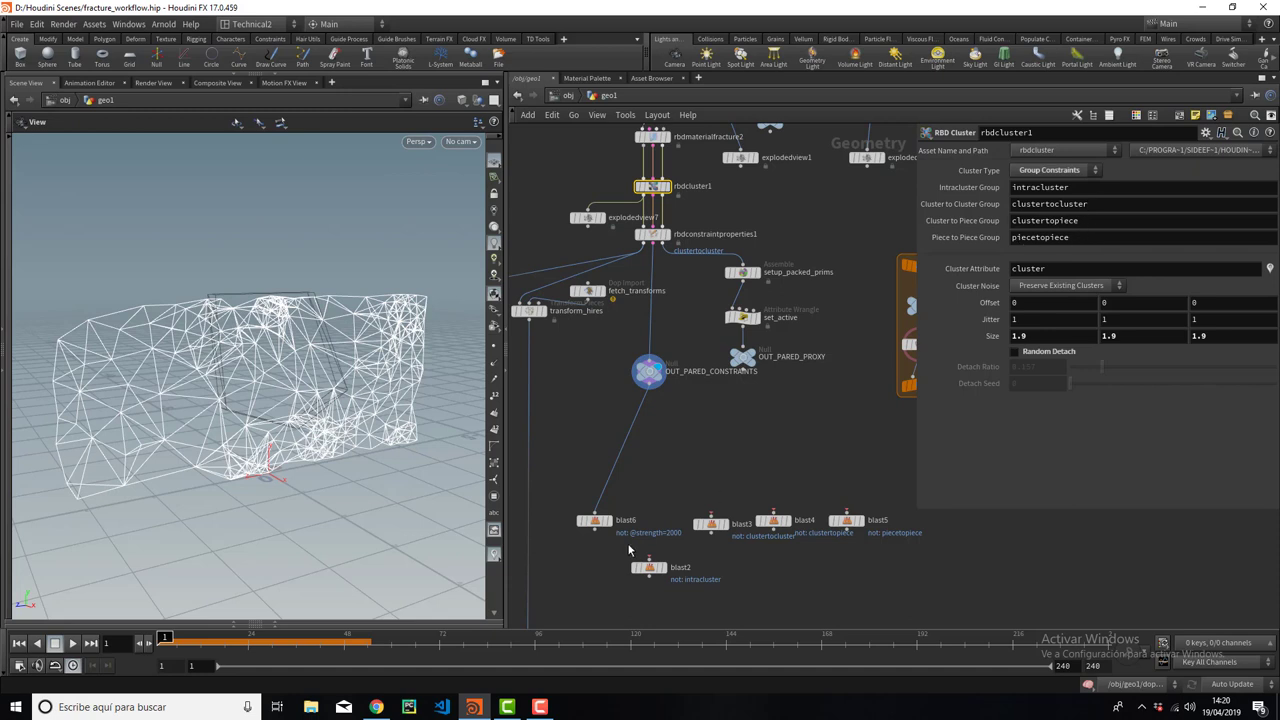
{"action": "left_click_drag", "start_coordinate": [640, 473], "coordinate": [570, 540]}
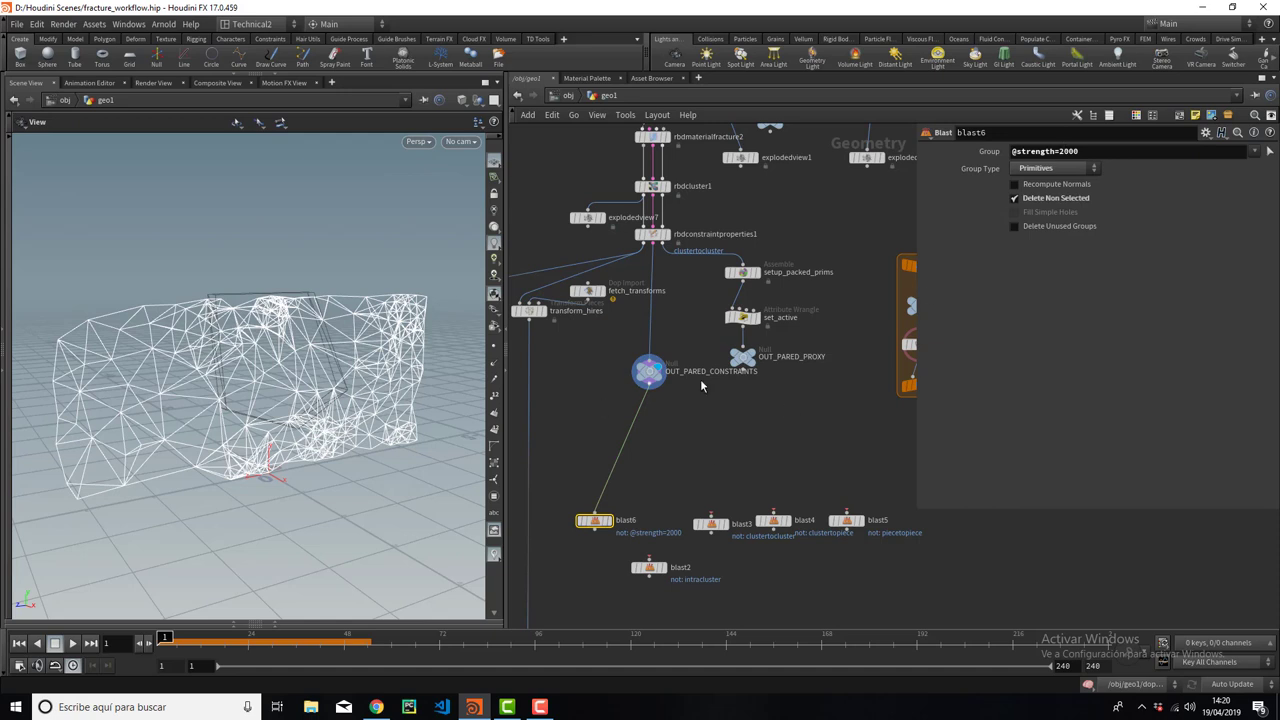
Wire OUT_PARED_CONSTRAINTS into blast3 (clustertocluster) and confirm the Glue strength of 2000.
{"action": "left_click", "coordinate": [695, 544]}
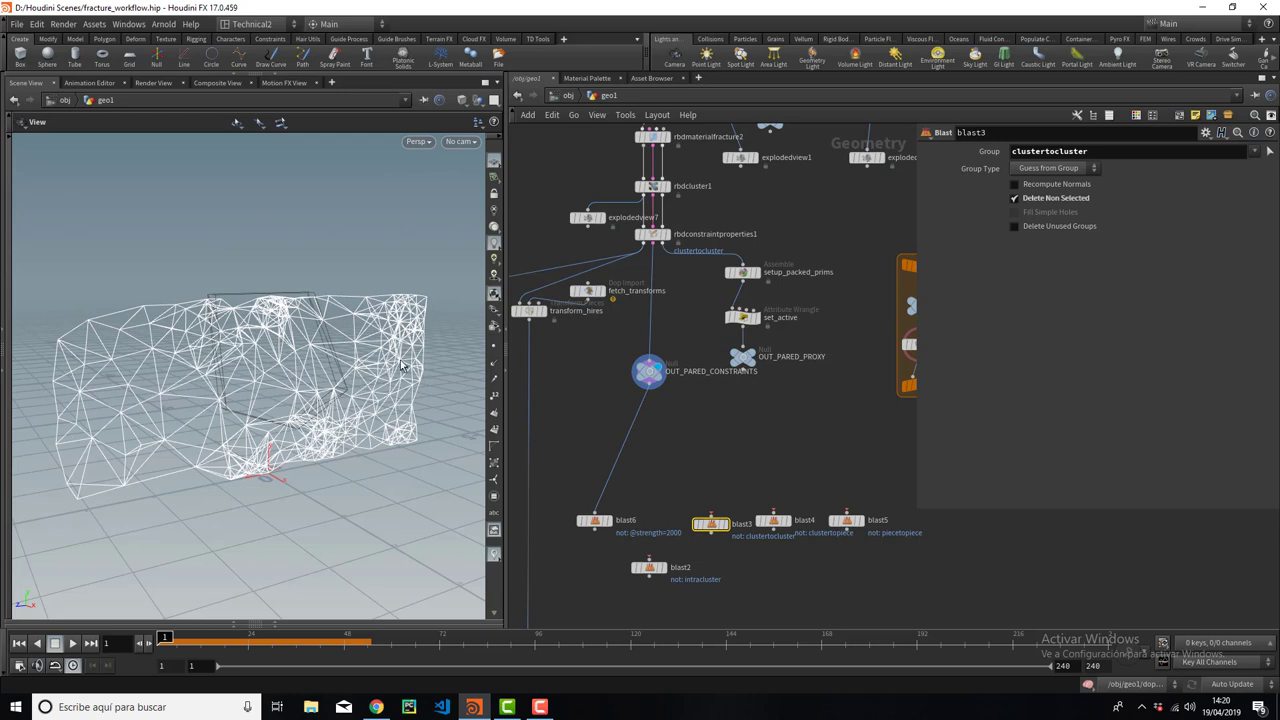
{"action": "left_click", "coordinate": [650, 387]}
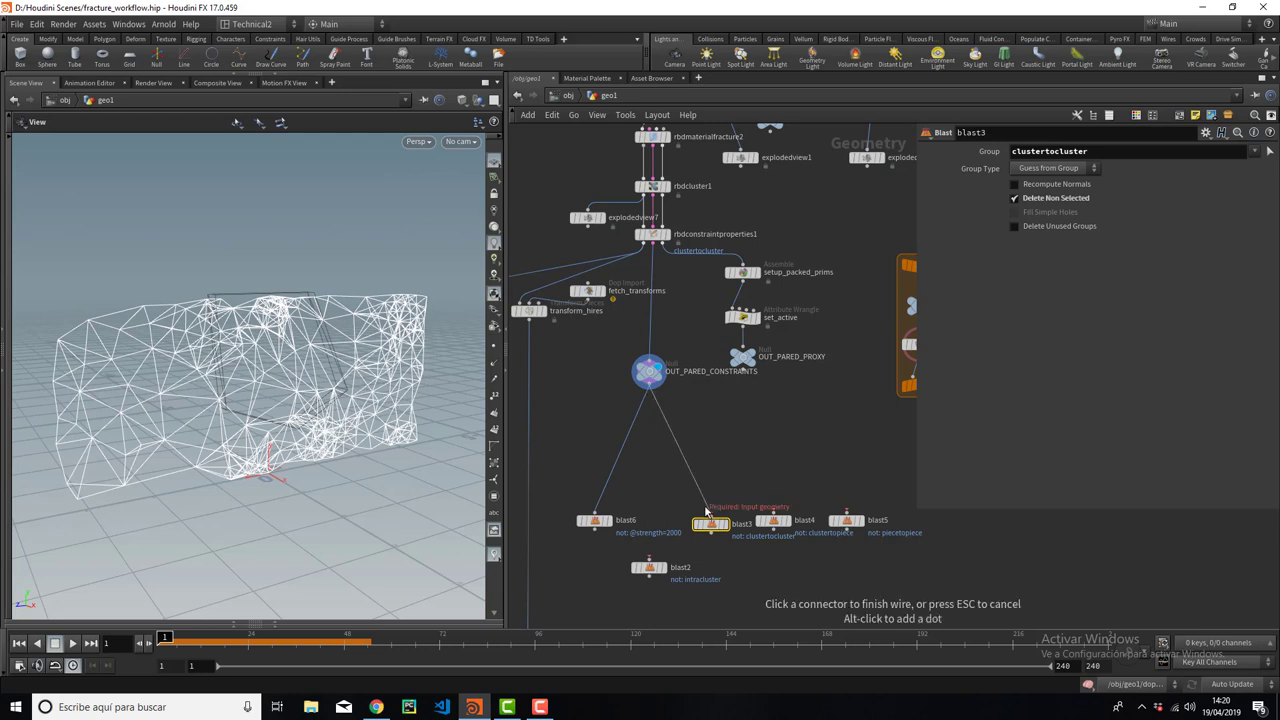
{"action": "left_click", "coordinate": [710, 513]}
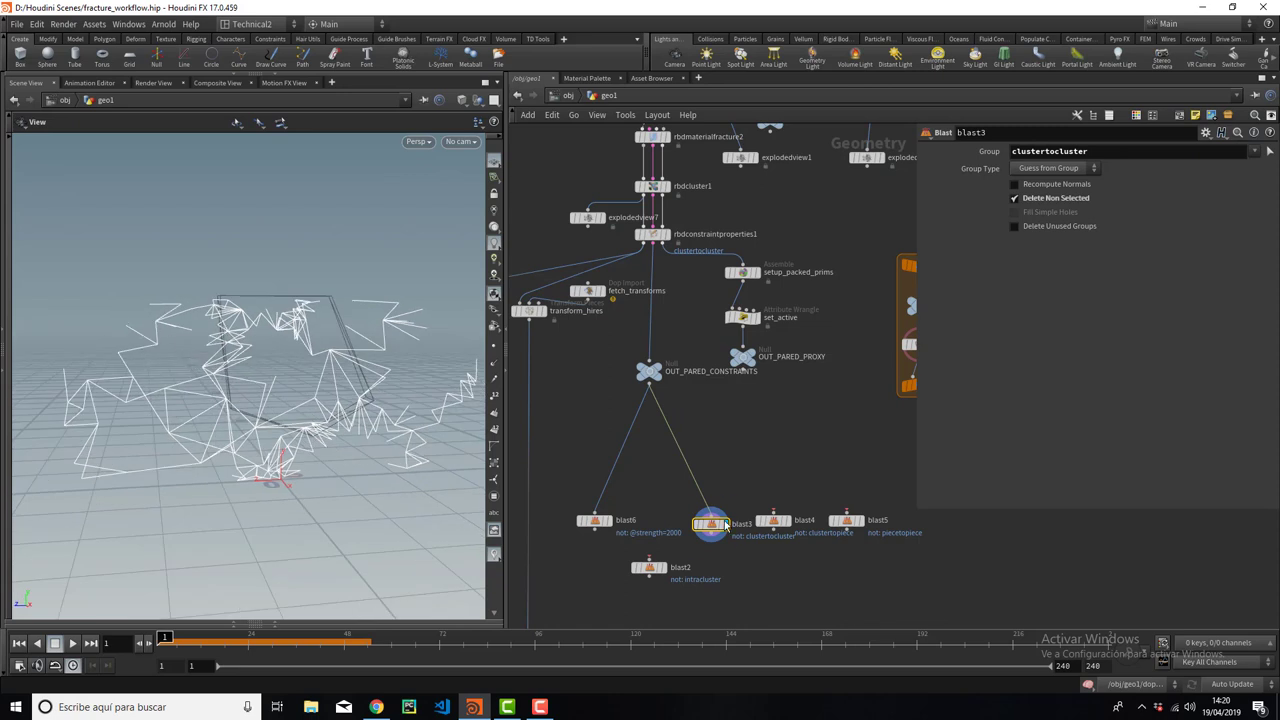
{"action": "left_click_drag", "start_coordinate": [726, 527], "coordinate": [722, 506]}
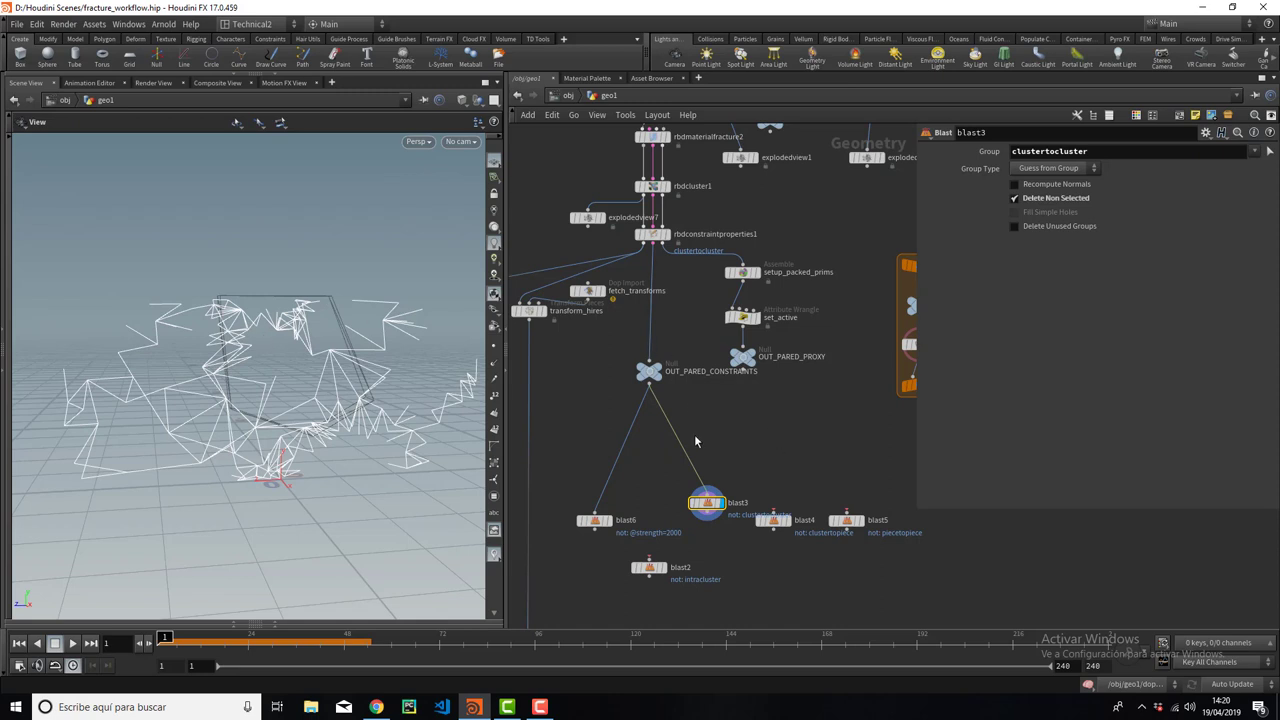
{"action": "left_click", "coordinate": [660, 237]}
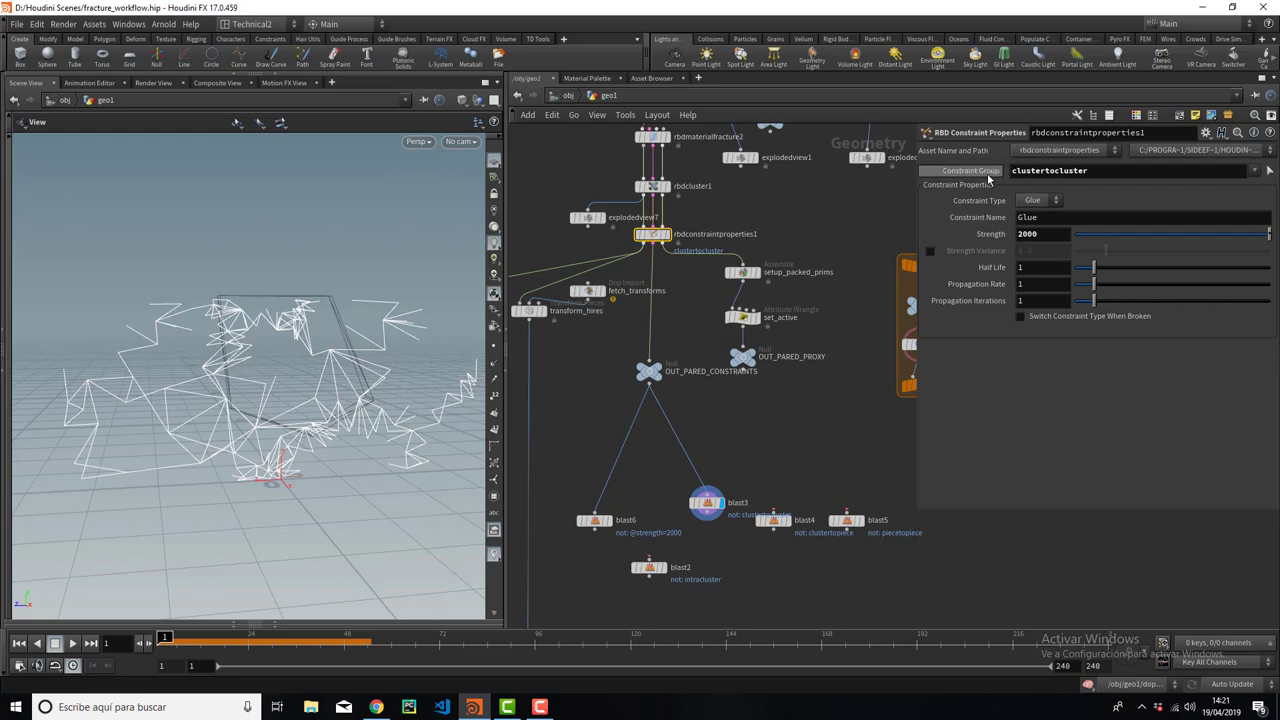
{"action": "left_click", "coordinate": [1051, 233]}
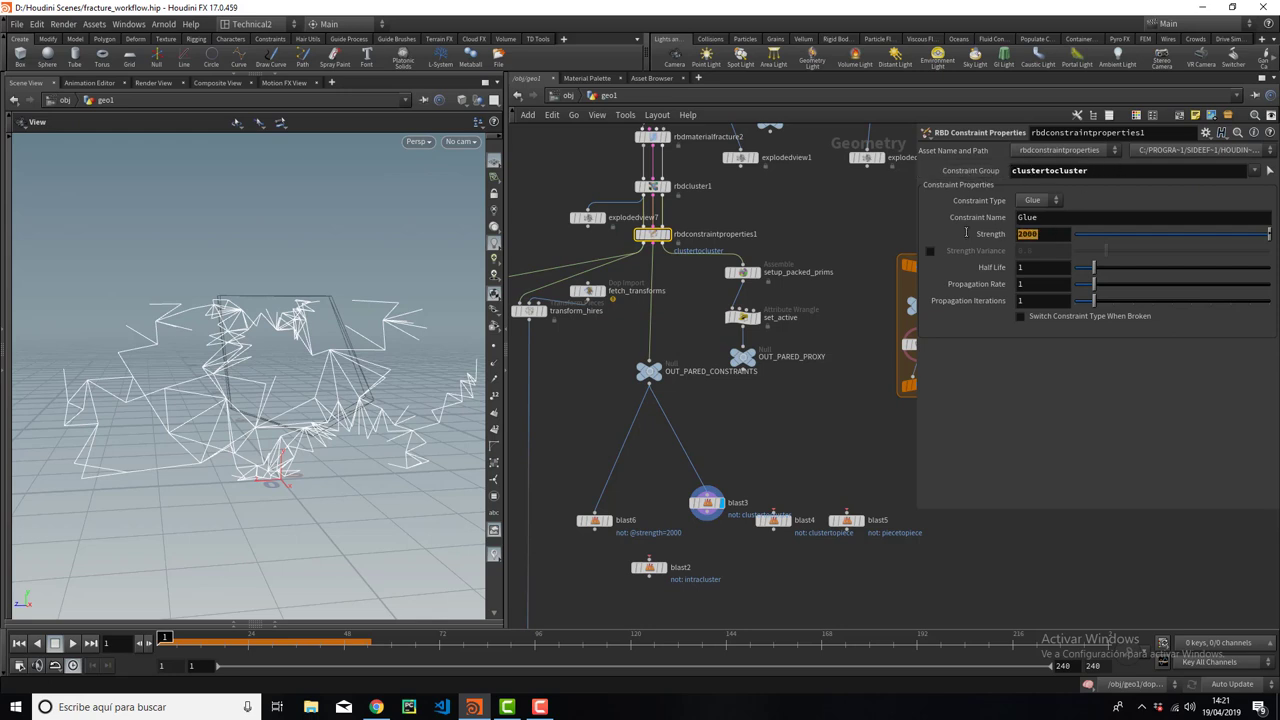
Wire OUT_PARED_CONSTRAINTS into blast4 (clustertopiece), preview it, and move blast5 aside.
{"action": "left_click", "coordinate": [650, 386]}
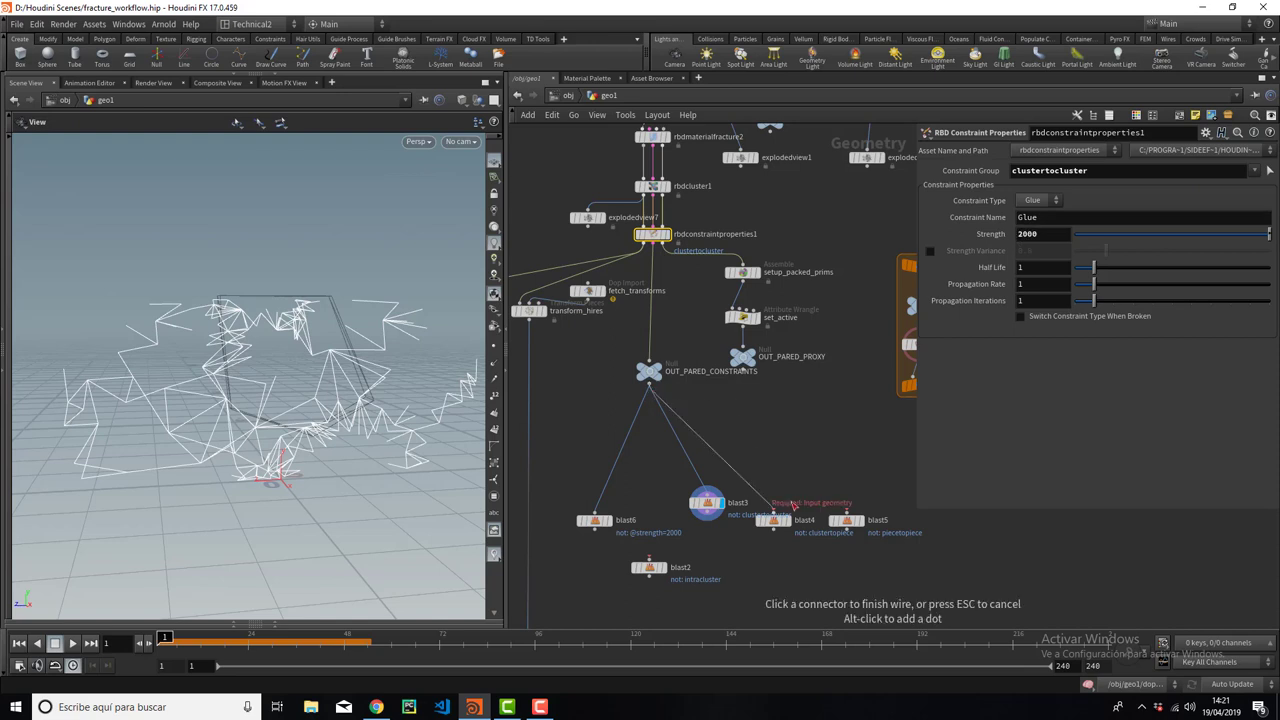
{"action": "left_click", "coordinate": [773, 512]}
{"action": "left_click_drag", "start_coordinate": [785, 520], "coordinate": [783, 472]}
{"action": "left_click", "coordinate": [785, 444]}
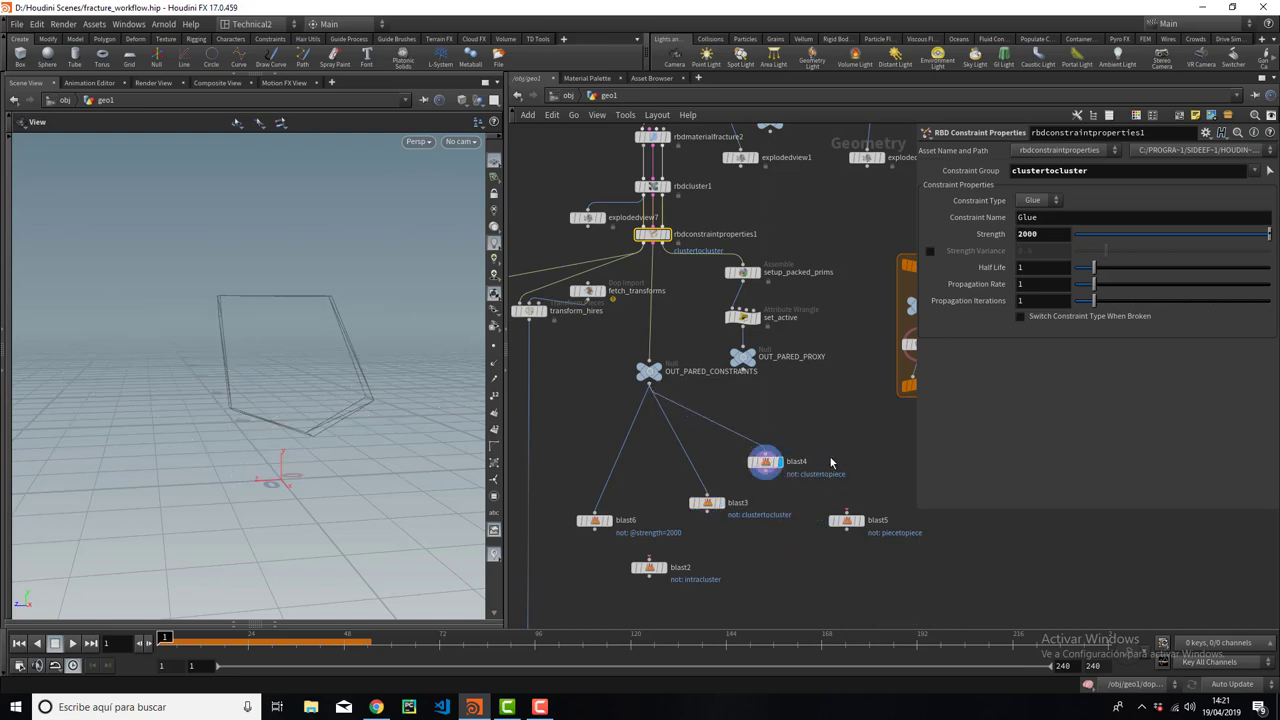
{"action": "left_click_drag", "start_coordinate": [833, 421], "coordinate": [748, 490]}
{"action": "mouse_move", "coordinate": [846, 520]}
{"action": "left_mouse_down"}
{"action": "mouse_move", "coordinate": [646, 497]}
{"action": "mouse_move", "coordinate": [778, 547]}
{"action": "left_mouse_up"}
Wire OUT_PARED_CONSTRAINTS into blast2 and preview its intracluster constraints.
{"action": "left_click", "coordinate": [650, 386]}
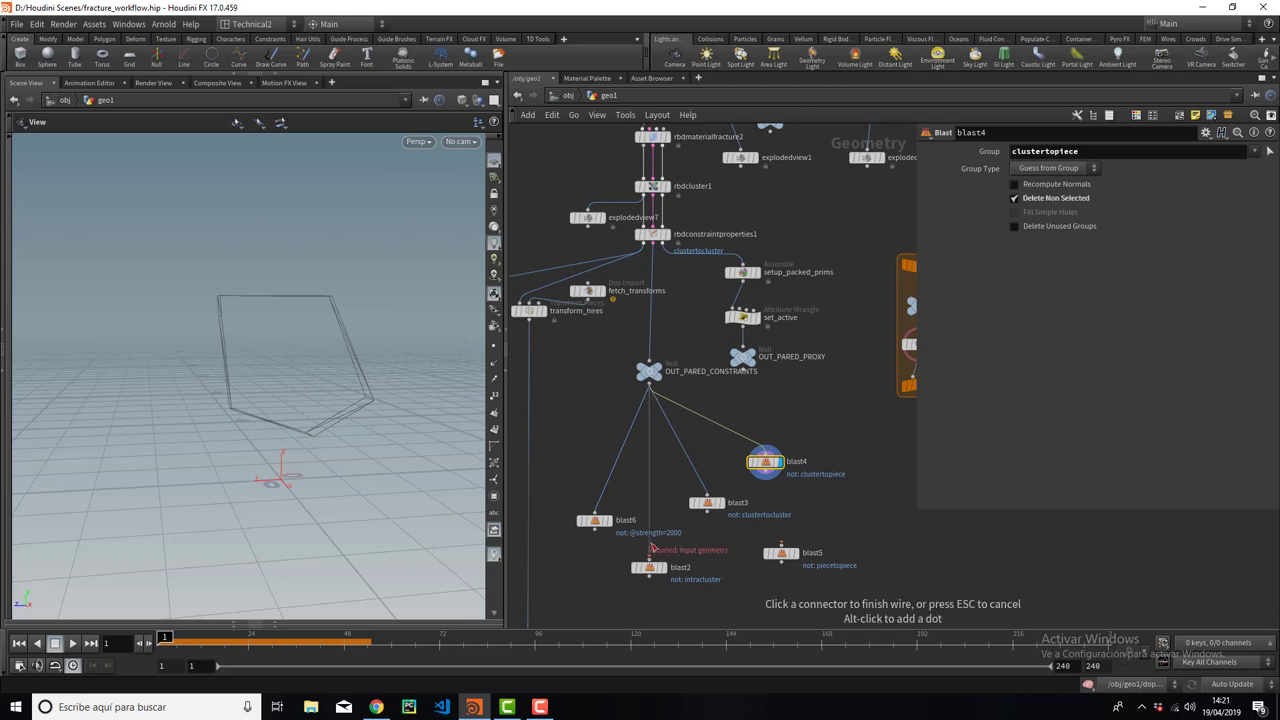
{"action": "left_click", "coordinate": [648, 559]}
{"action": "left_click", "coordinate": [662, 567]}
{"action": "scroll", "coordinate": [356, 430], "scroll_direction": "up", "scroll_amount": 2}
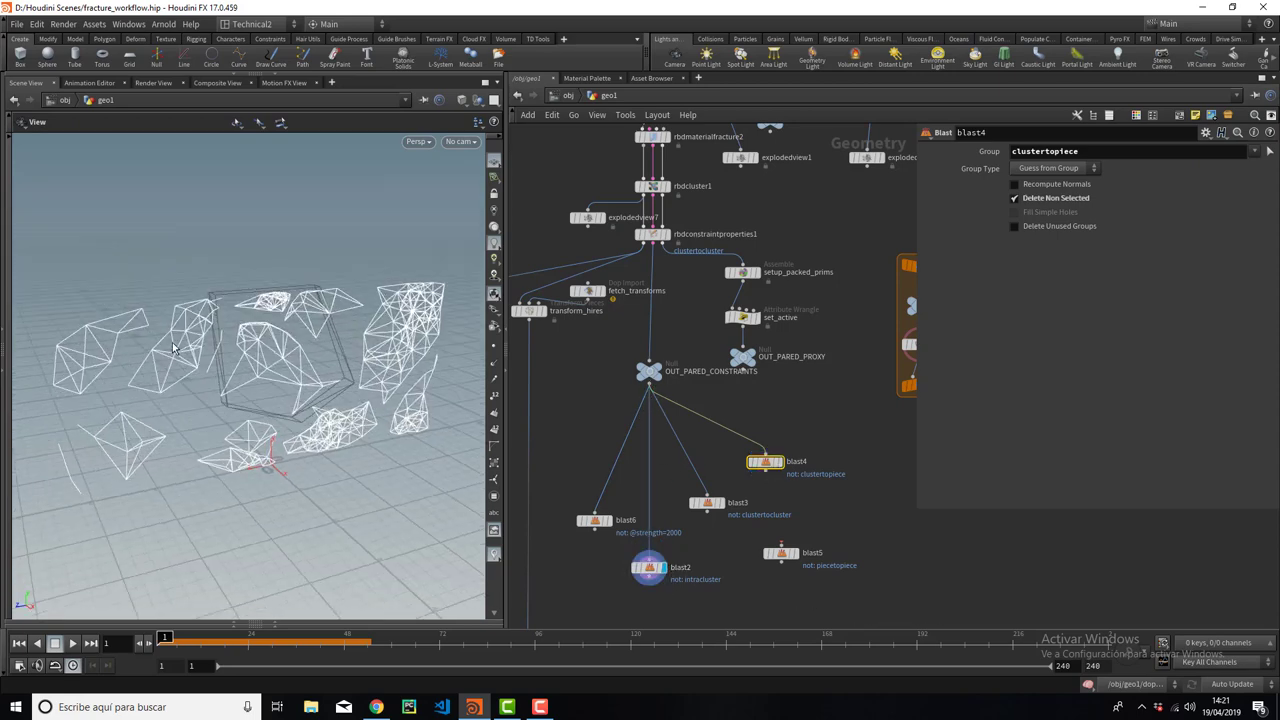
{"action": "scroll", "coordinate": [176, 349], "scroll_direction": "up", "scroll_amount": 3}
{"action": "scroll", "coordinate": [176, 349], "scroll_direction": "up", "scroll_amount": 3}
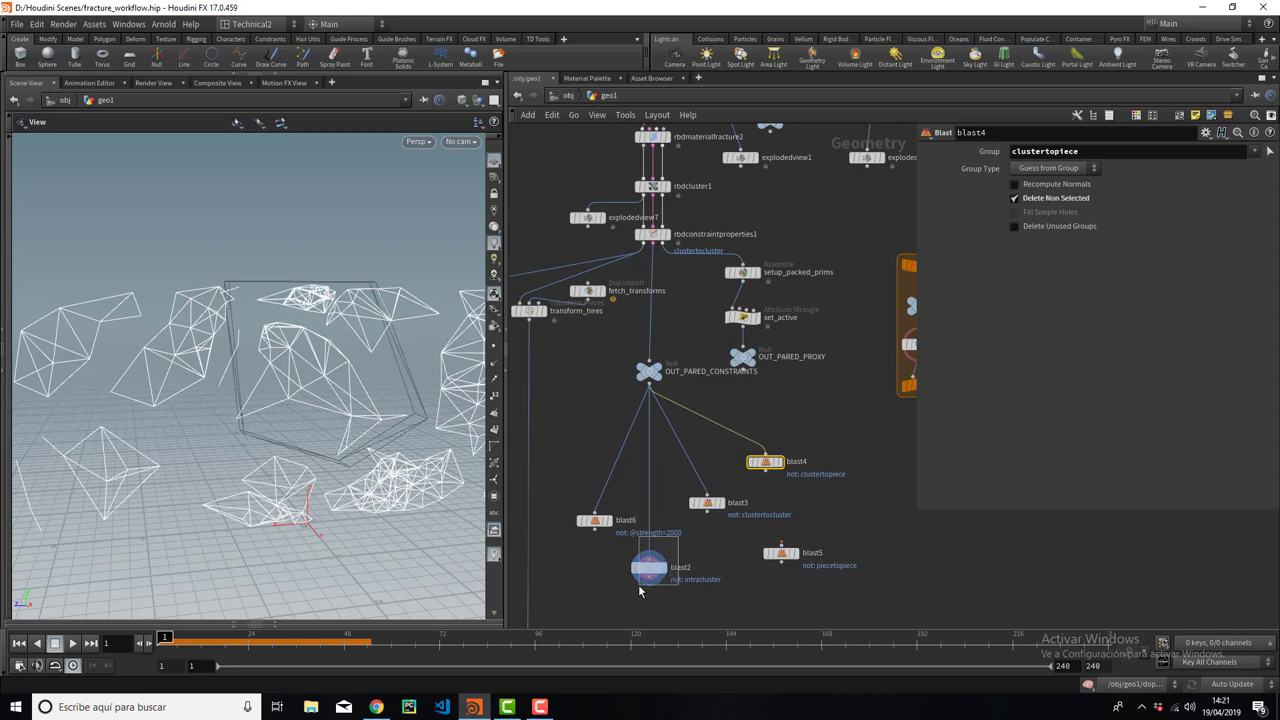
Compare blast3's clustertocluster lines with blast2's separate intracluster meshes in the viewport.
{"action": "left_click", "coordinate": [652, 234]}
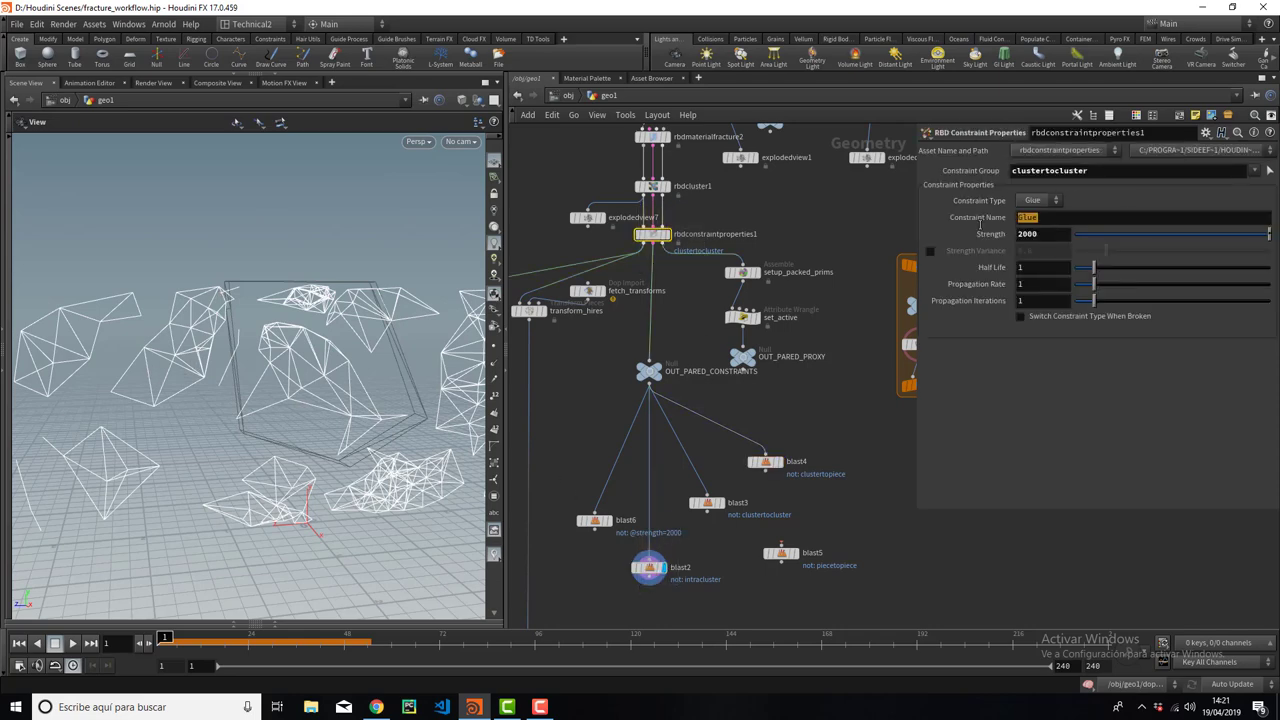
{"action": "mouse_move", "coordinate": [707, 503]}
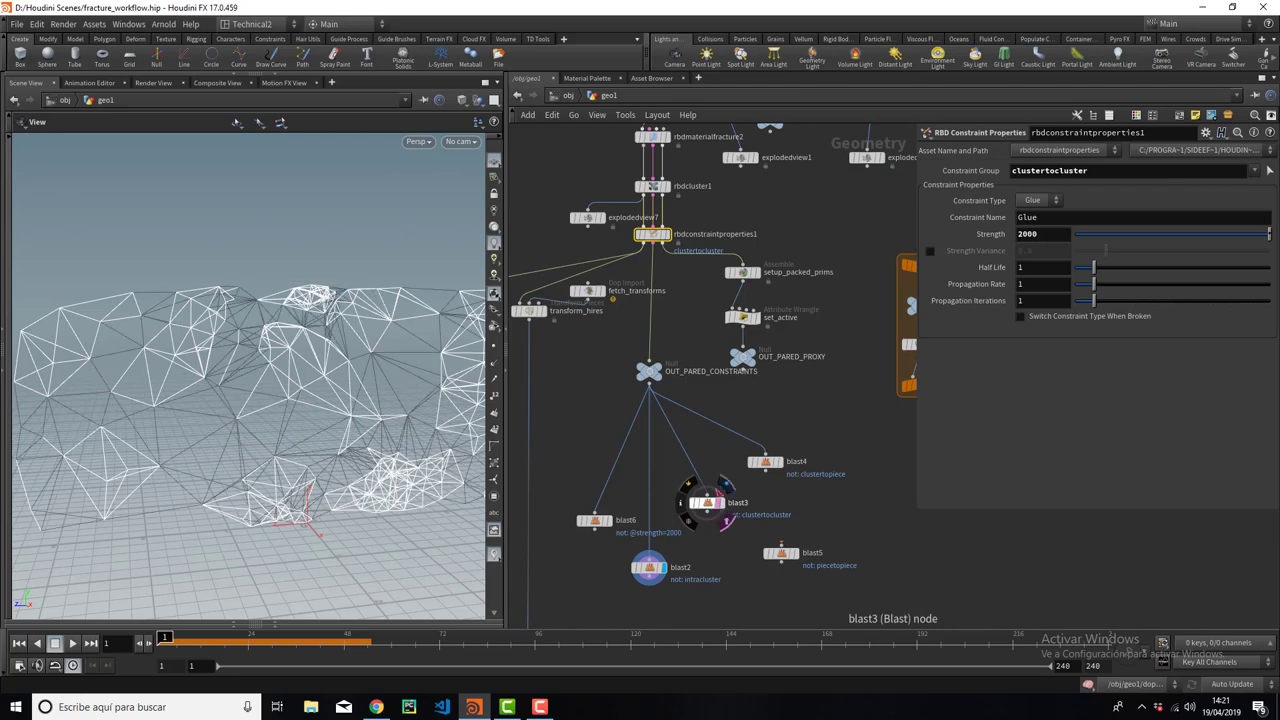
{"action": "left_click", "coordinate": [724, 488]}
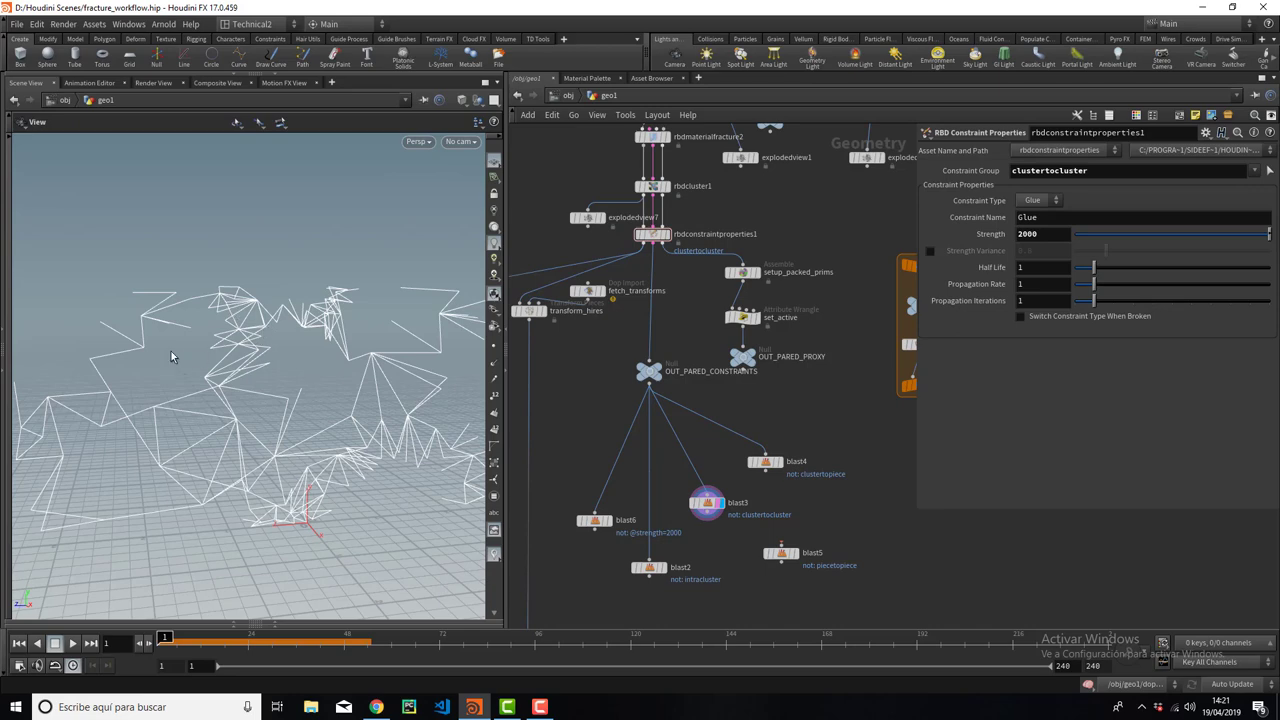
{"action": "left_click", "coordinate": [667, 567], "text": "ctrl"}
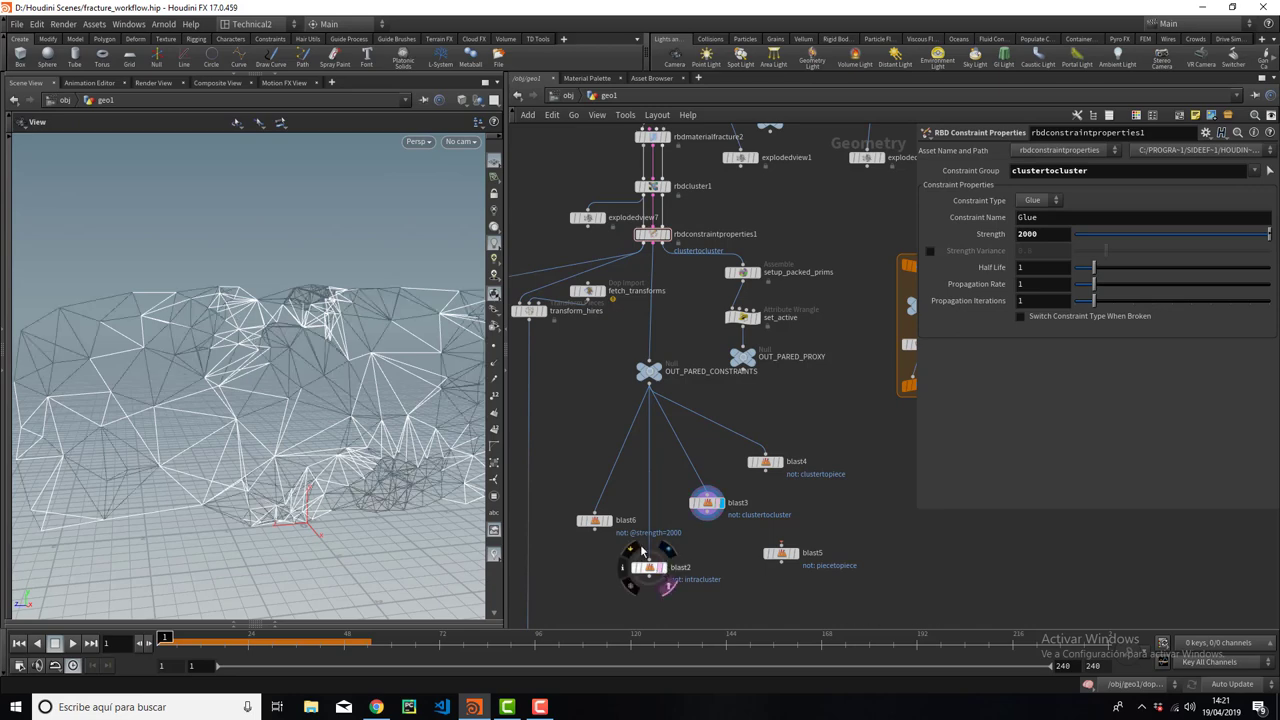
{"action": "left_click", "coordinate": [667, 568]}
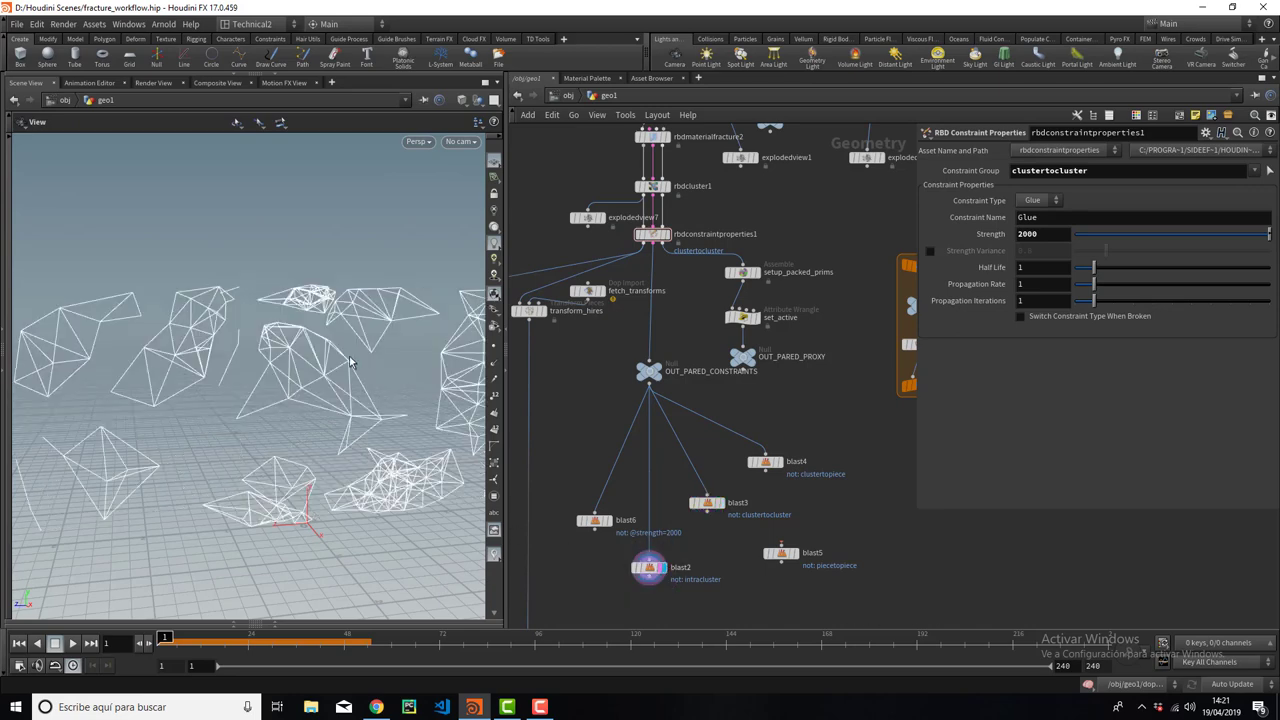
{"action": "left_click_drag", "start_coordinate": [218, 352], "coordinate": [218, 309]}
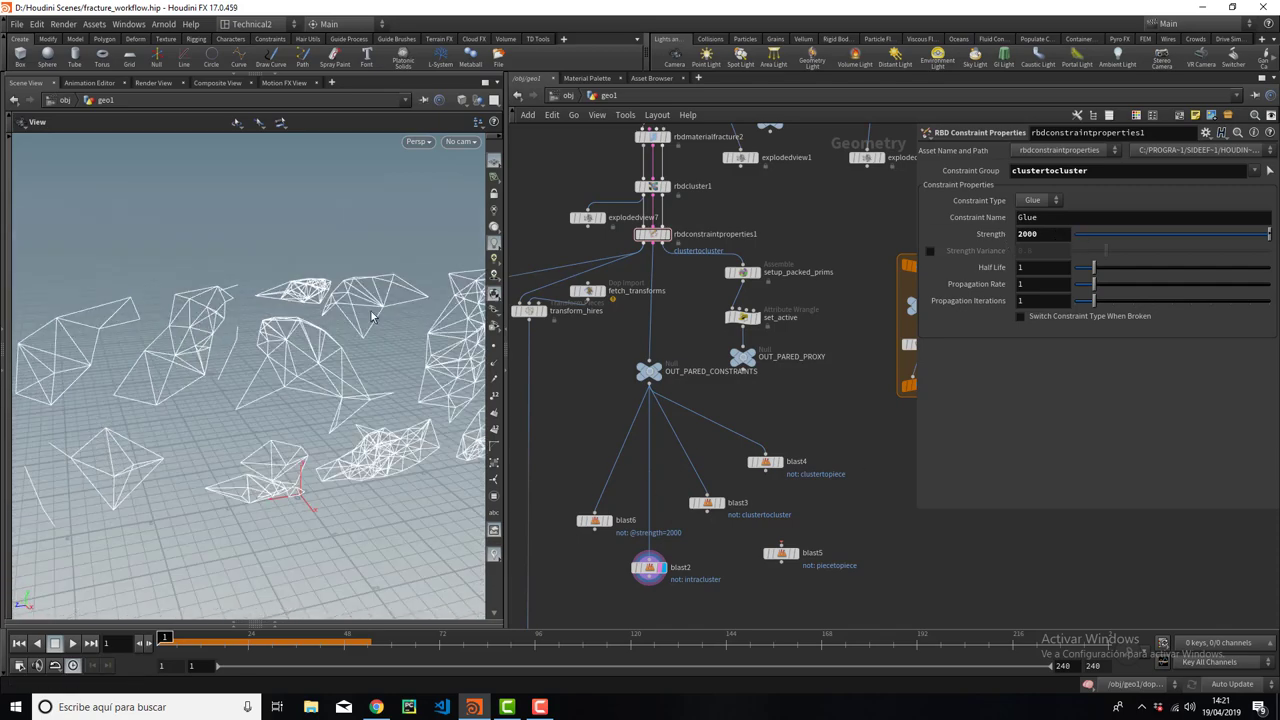
{"action": "left_click_drag", "start_coordinate": [322, 330], "coordinate": [297, 355]}
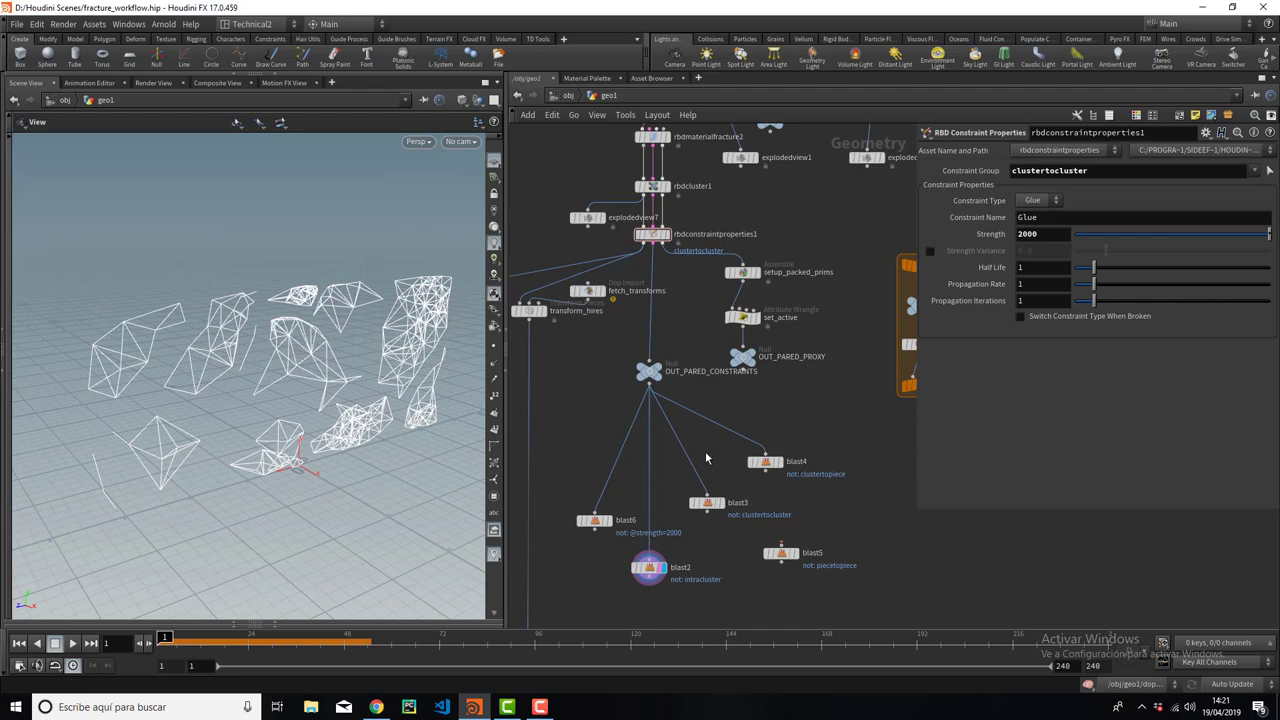
{"action": "middle_click_drag", "start_coordinate": [726, 389], "coordinate": [757, 521]}
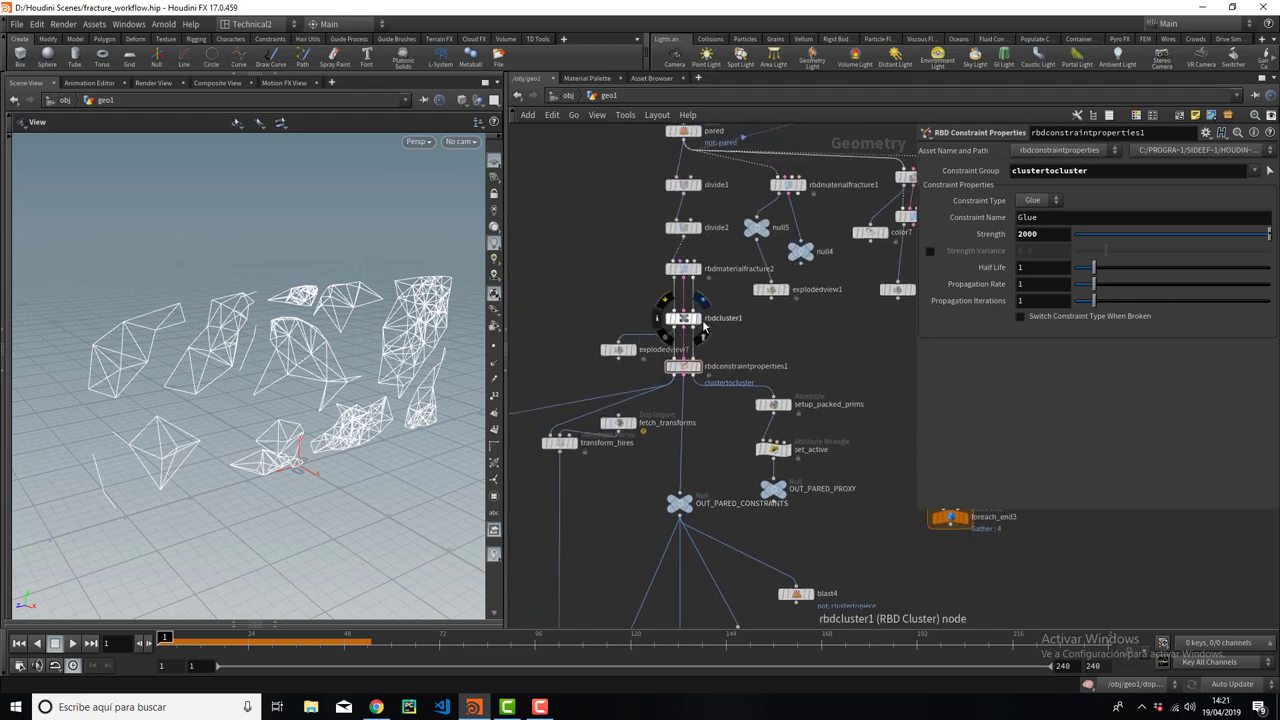
Display the cluster node's output, then rbdmaterialfracture2's fractured wall.
{"action": "left_click", "coordinate": [708, 310]}
{"action": "left_click", "coordinate": [690, 316]}
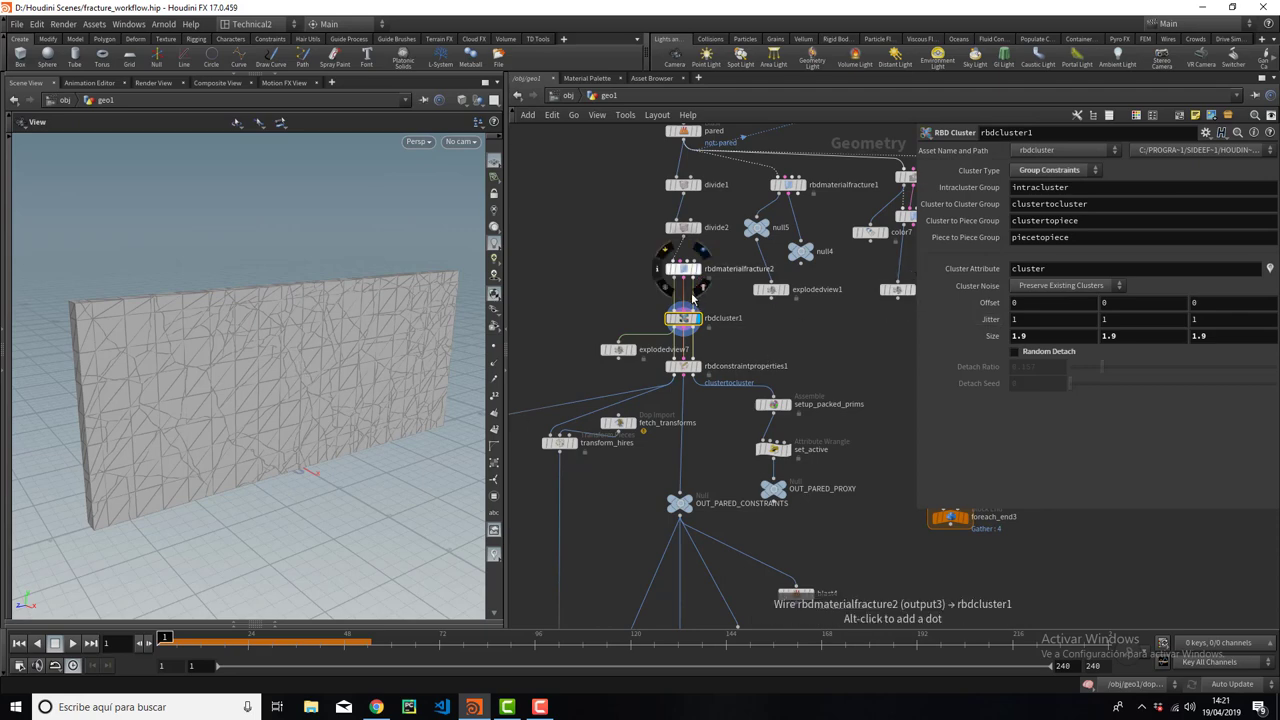
{"action": "left_click", "coordinate": [700, 252]}
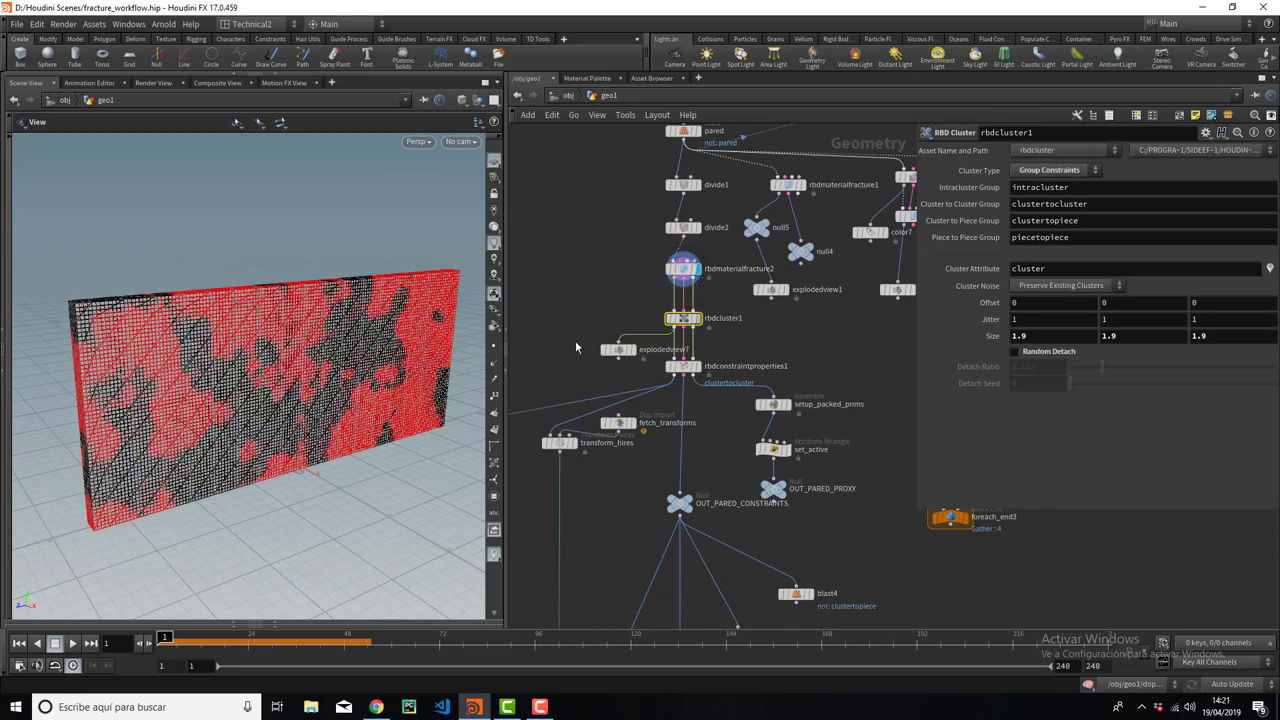
Add a null (null6) fed by rbdmaterialfracture2 and display it.
{"action": "key", "text": "Tab"}
{"action": "type", "text": "nul"}
{"action": "key", "text": "Return"}
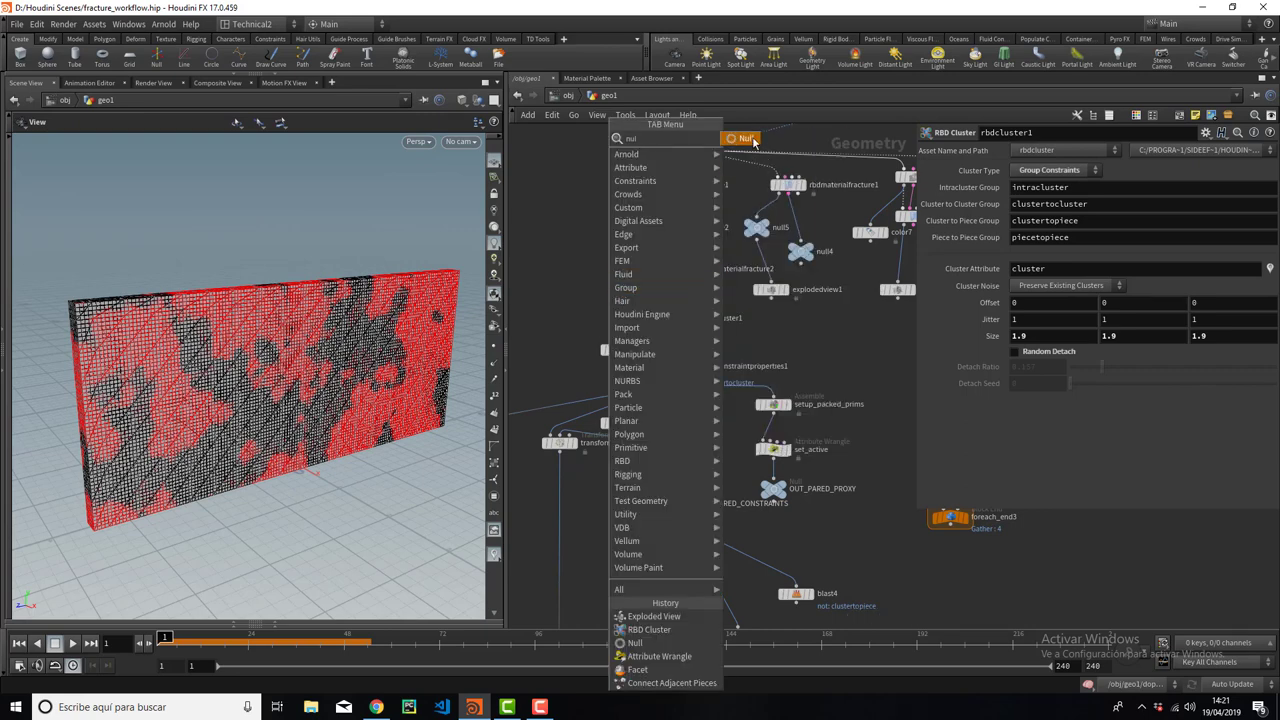
{"action": "left_click", "coordinate": [555, 297]}
{"action": "left_click_drag", "start_coordinate": [683, 282], "coordinate": [547, 299]}
{"action": "left_click", "coordinate": [561, 300]}
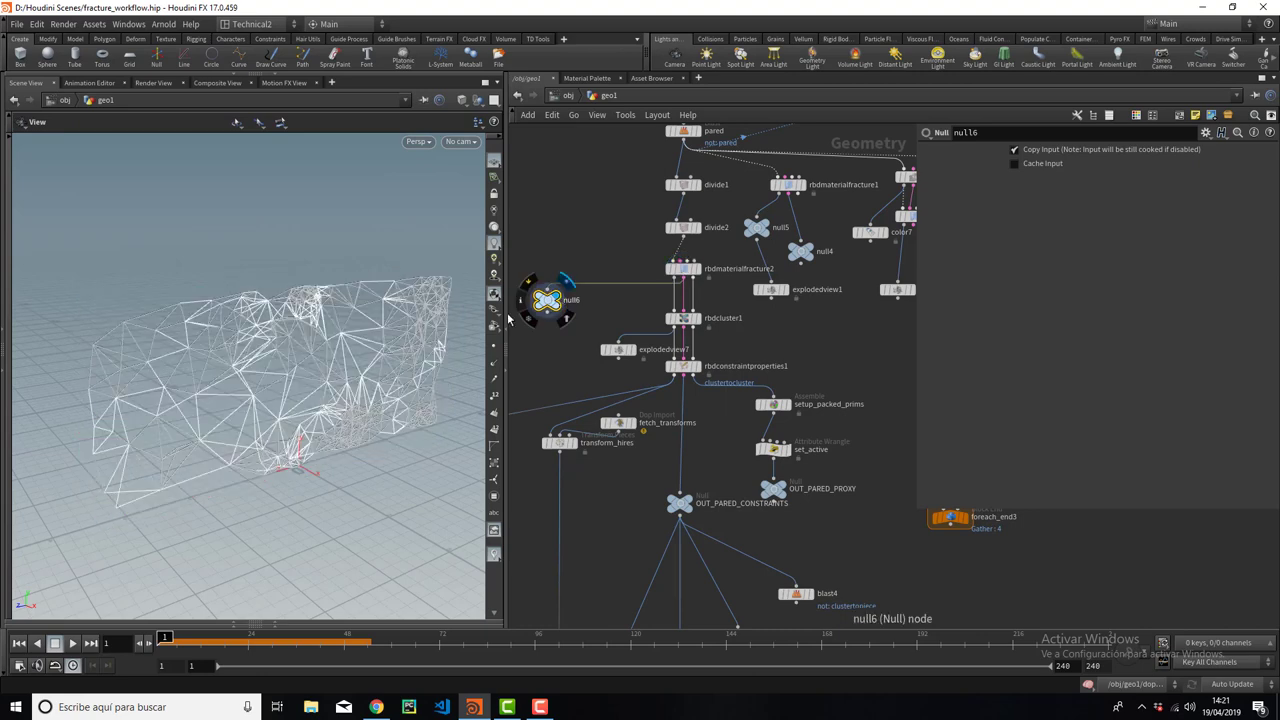
Inspect the clustertocluster group name in rbdcluster1's settings.
{"action": "middle_click_drag", "start_coordinate": [577, 350], "coordinate": [628, 119]}
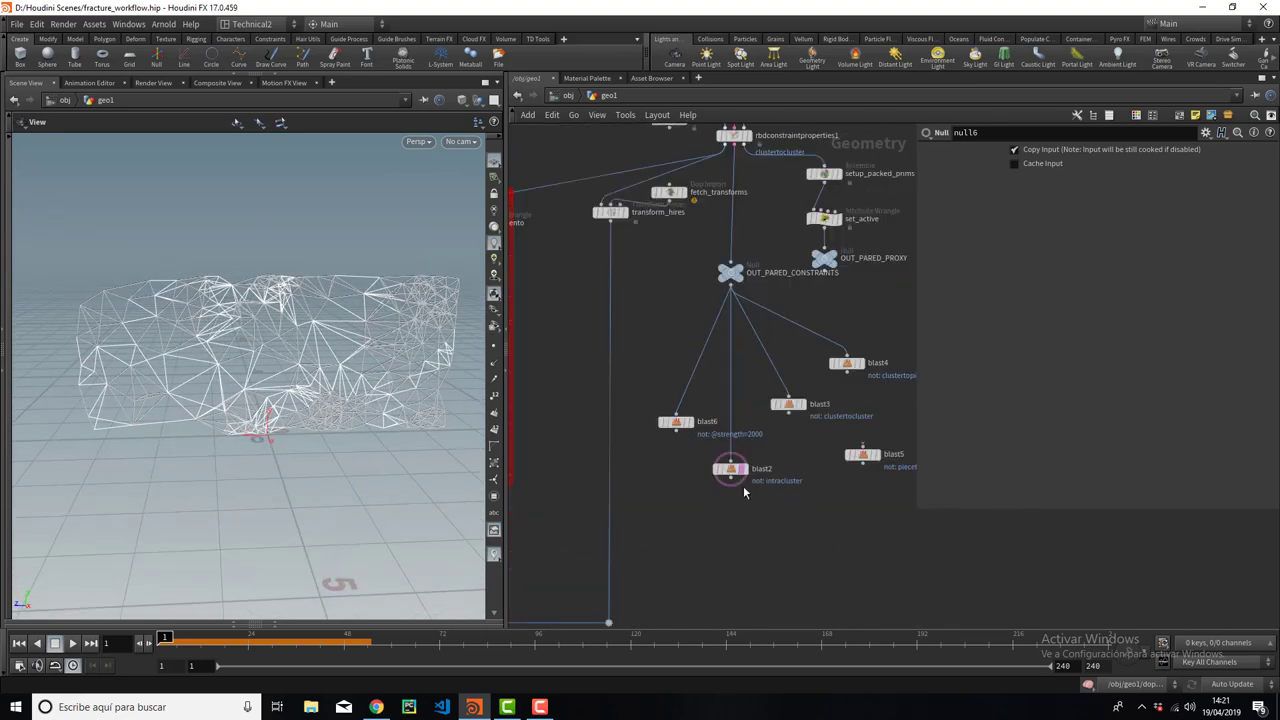
{"action": "middle_click_drag", "start_coordinate": [689, 461], "coordinate": [716, 555]}
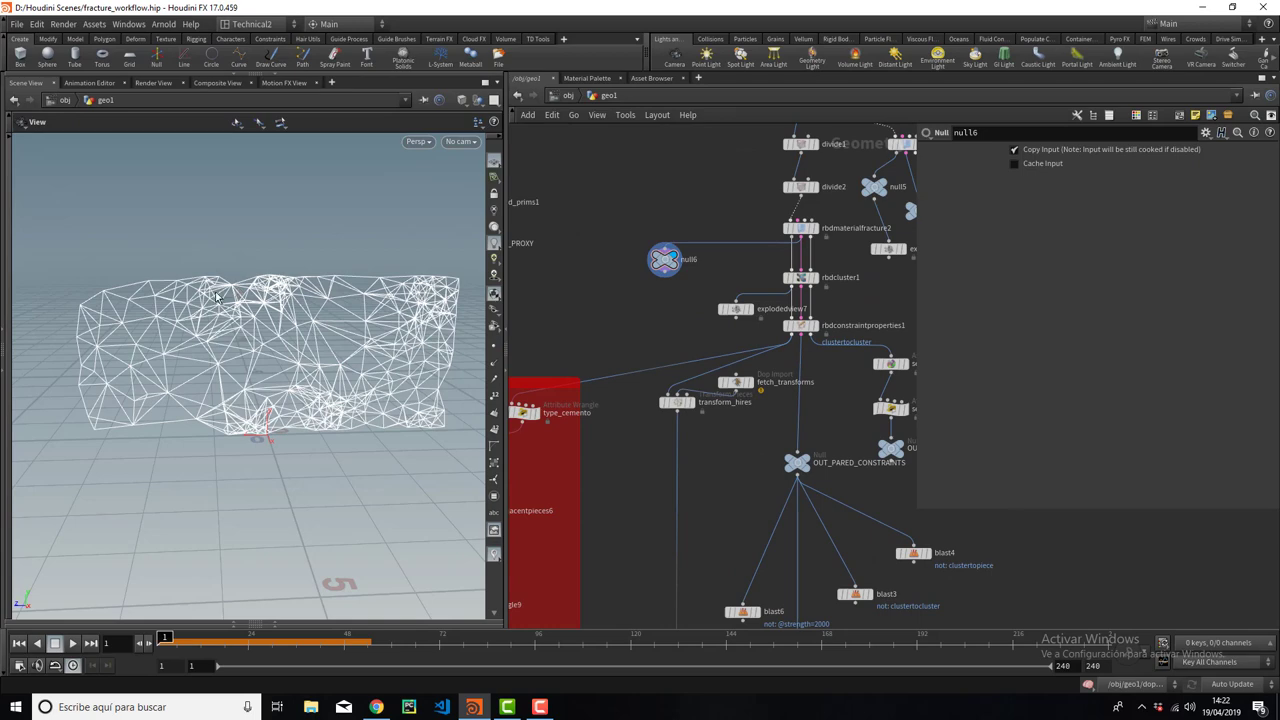
{"action": "left_click_drag", "start_coordinate": [301, 352], "coordinate": [389, 350]}
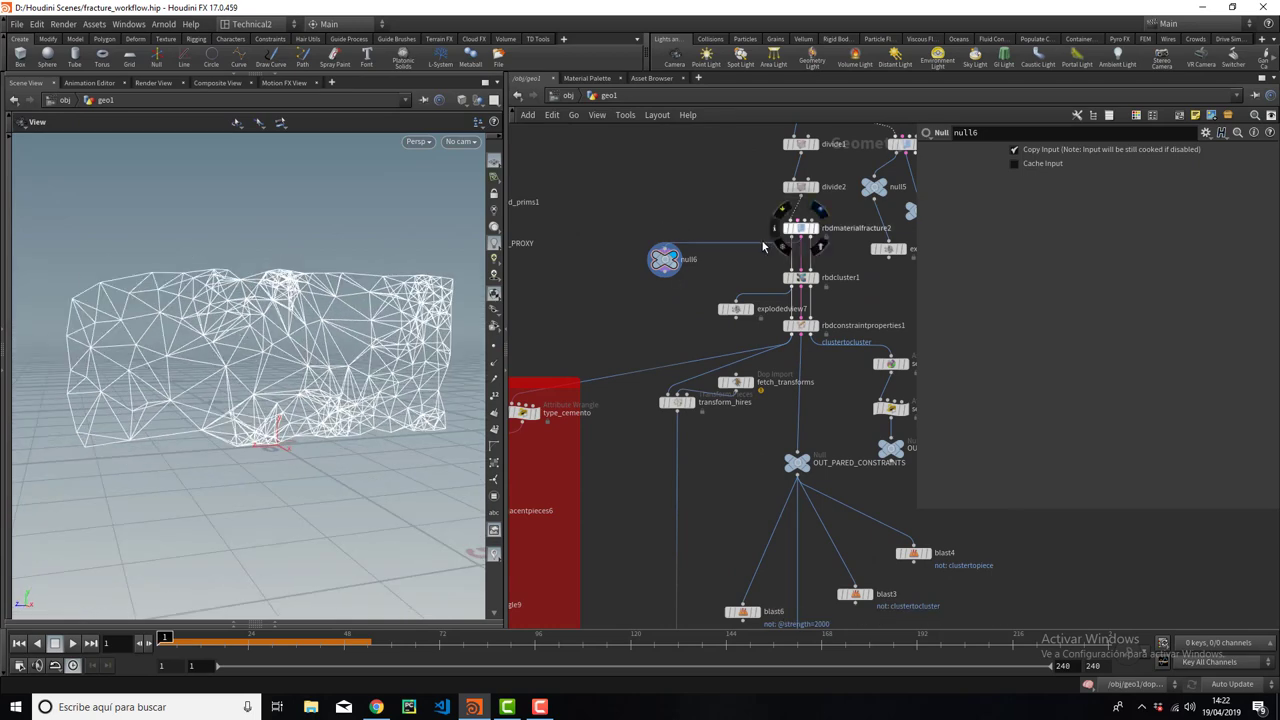
{"action": "left_click", "coordinate": [845, 270]}
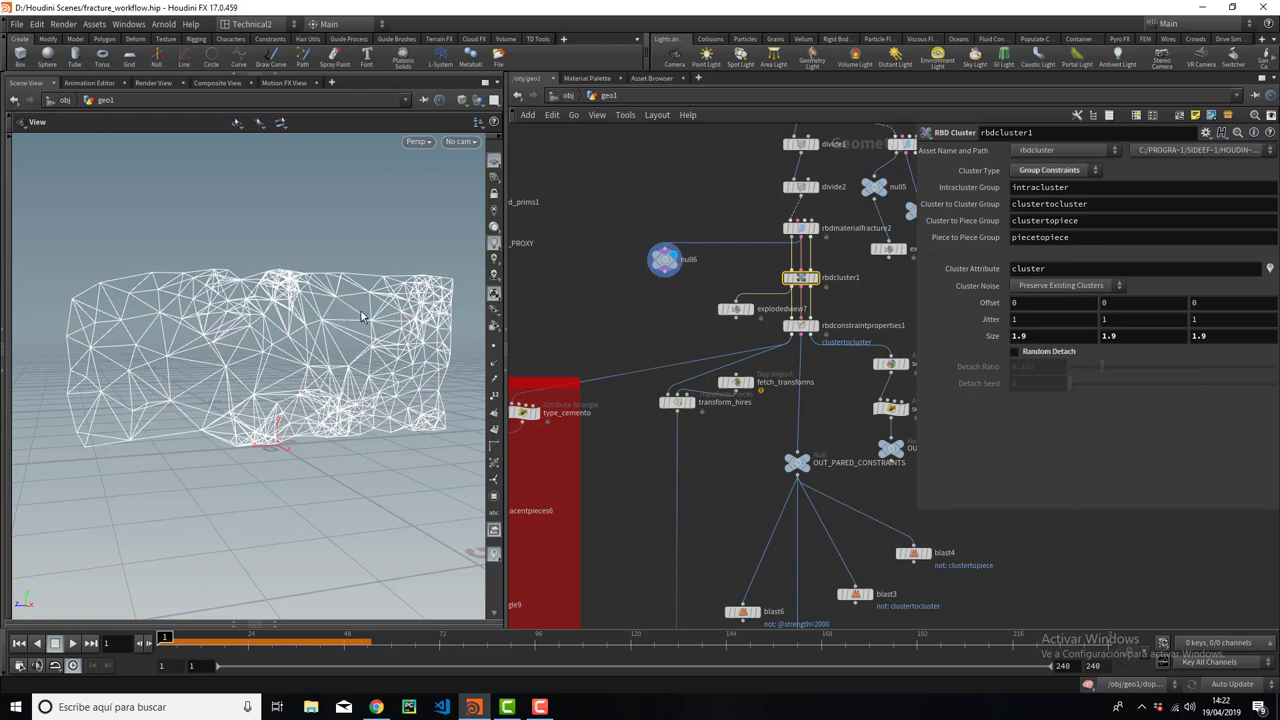
{"action": "middle_click_drag", "start_coordinate": [795, 436], "coordinate": [735, 351]}
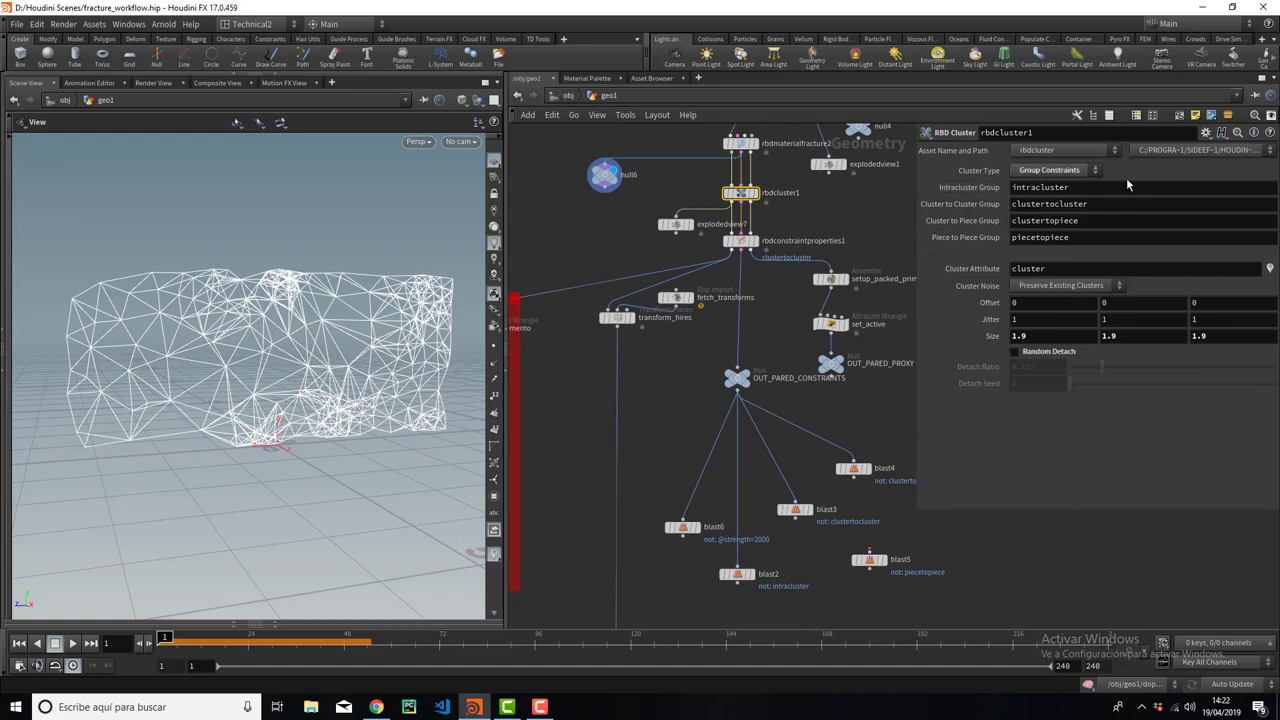
{"action": "left_click", "coordinate": [1075, 205]}
{"action": "double_click", "coordinate": [1075, 205]}
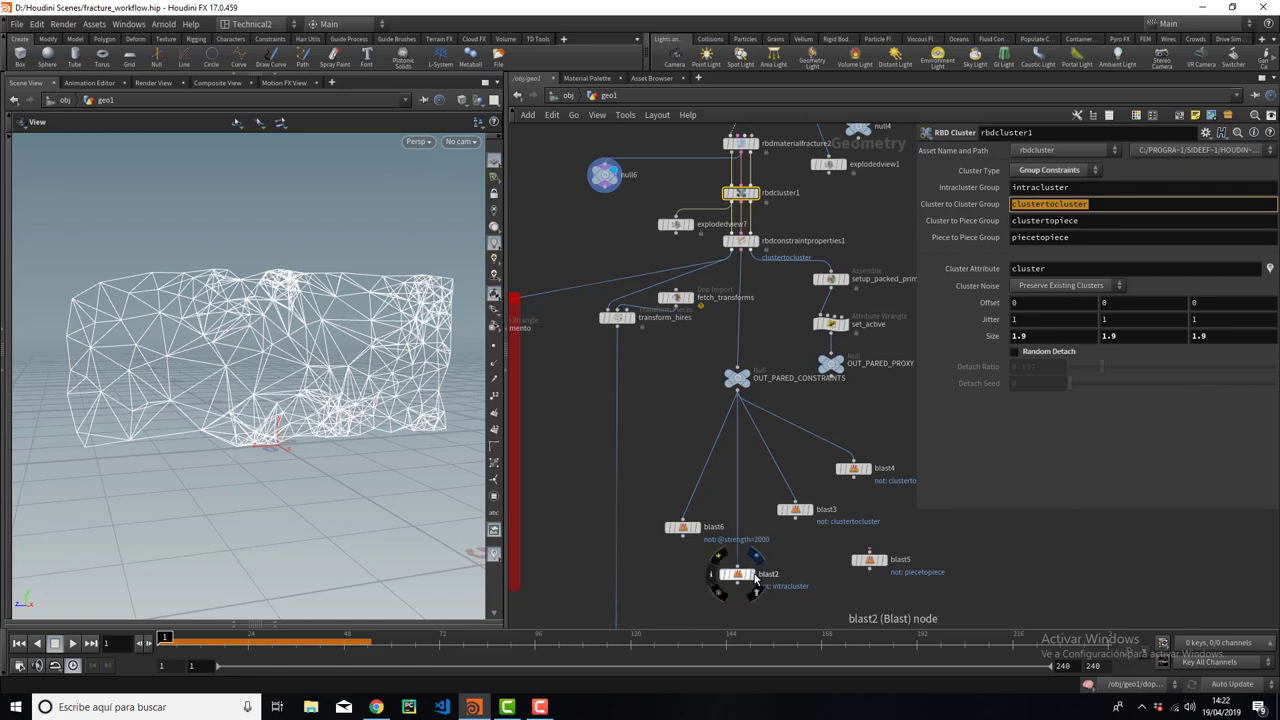
Preview blast2, then blast3's clustertocluster lines, and select rbdconstraintproperties1.
{"action": "left_click", "coordinate": [752, 574]}
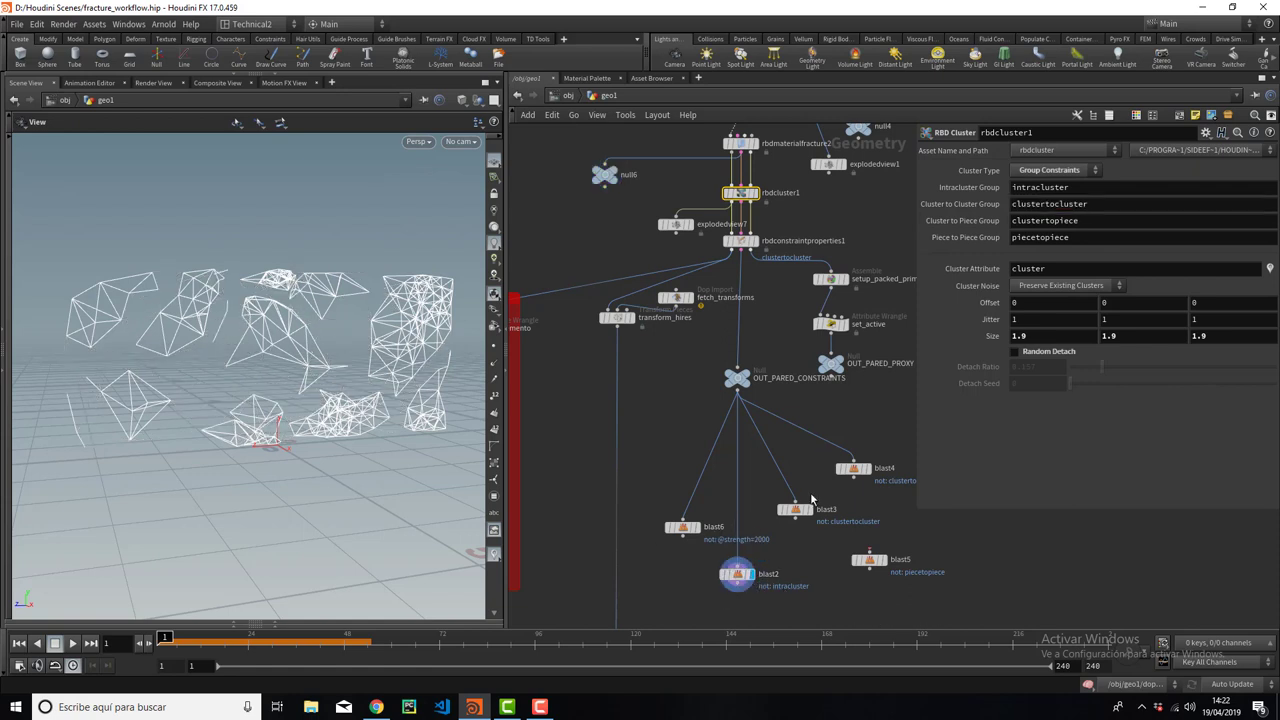
{"action": "left_click", "coordinate": [798, 517]}
{"action": "key", "text": "Escape"}
{"action": "left_click", "coordinate": [809, 510]}
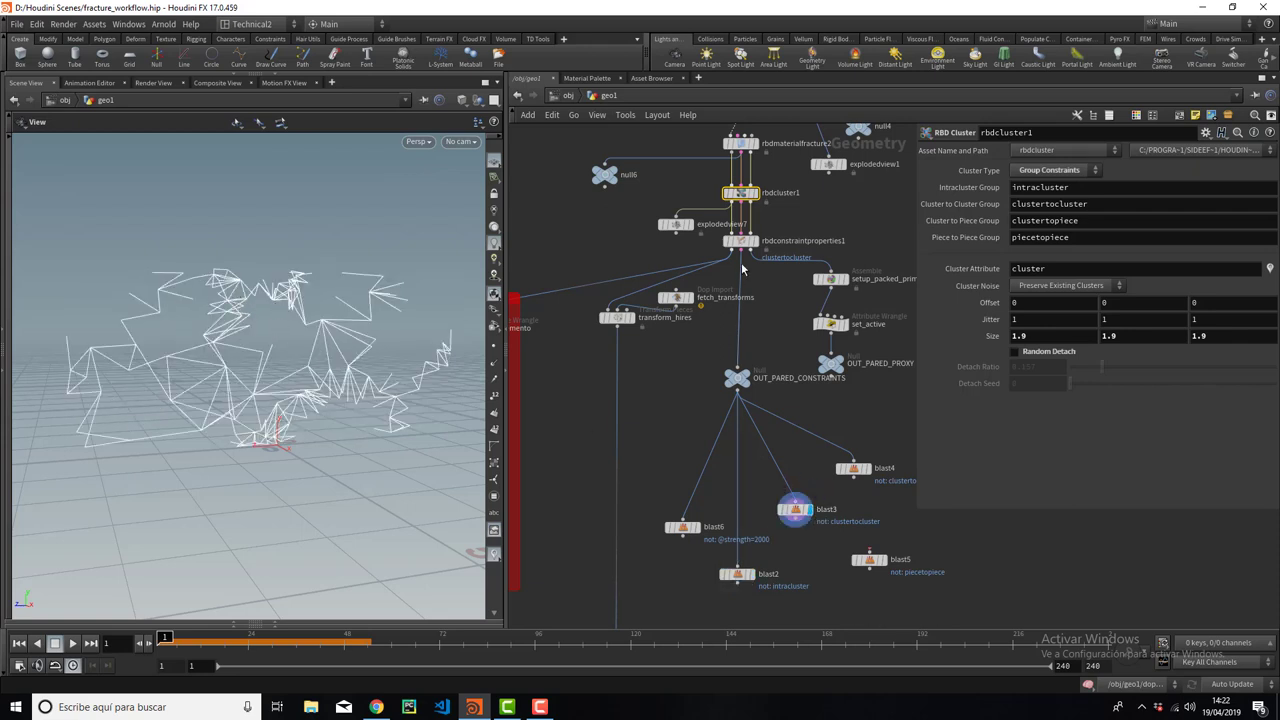
{"action": "middle_click_drag", "start_coordinate": [743, 268], "coordinate": [778, 327]}
{"action": "left_click", "coordinate": [745, 309]}
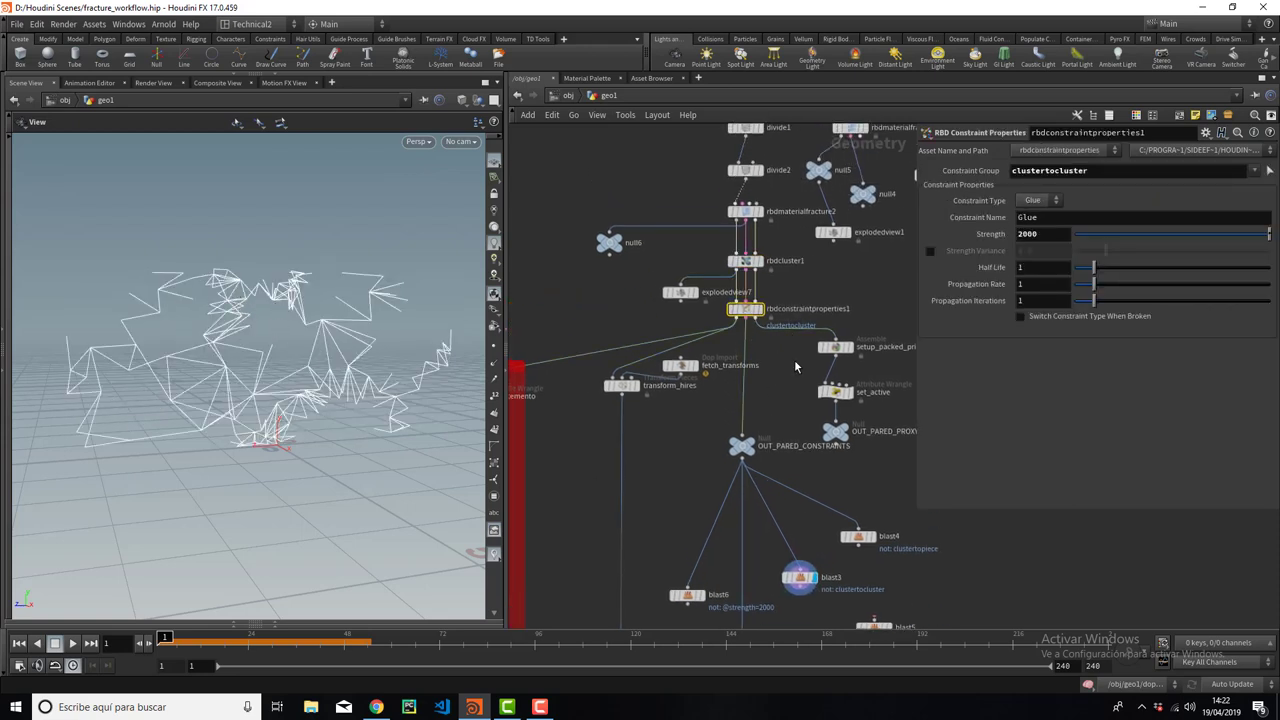
Review rbdconstraintproperties1's clustertocluster group and Glue constraint name.
{"action": "scroll", "coordinate": [800, 303], "scroll_direction": "up", "scroll_amount": 2}
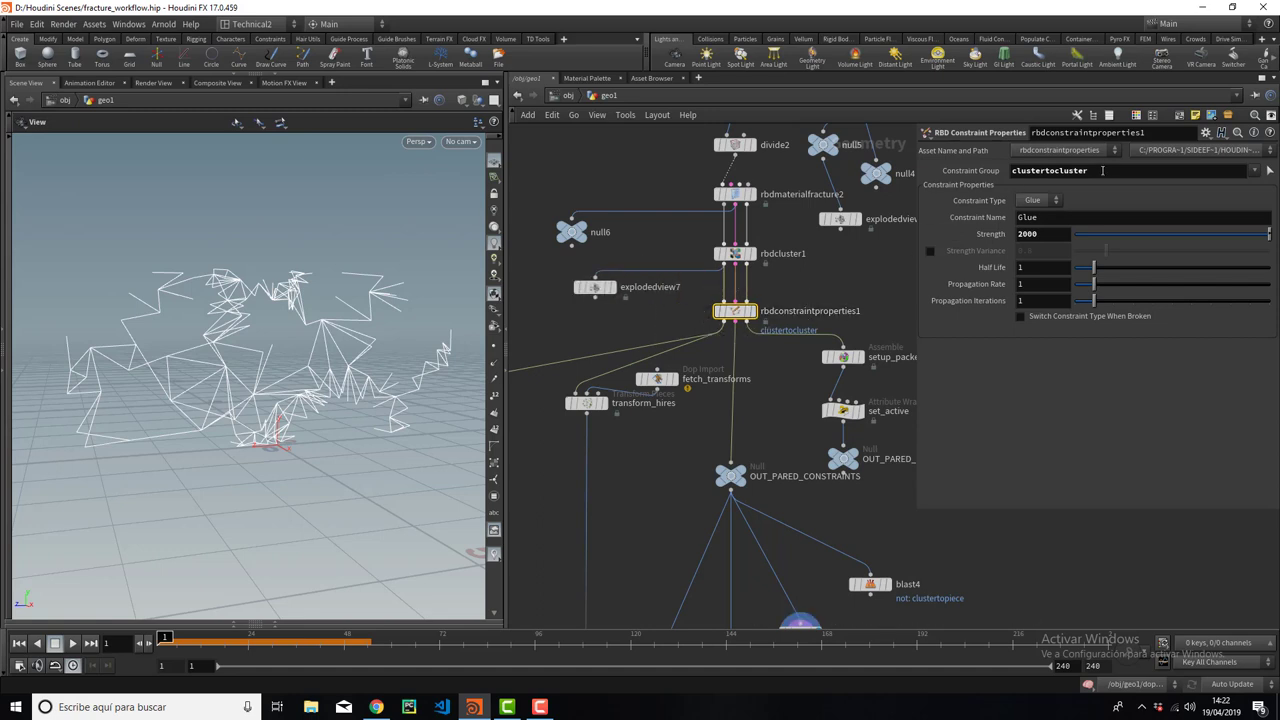
{"action": "left_click_drag", "start_coordinate": [1088, 171], "coordinate": [966, 172]}
{"action": "left_click", "coordinate": [1027, 217]}
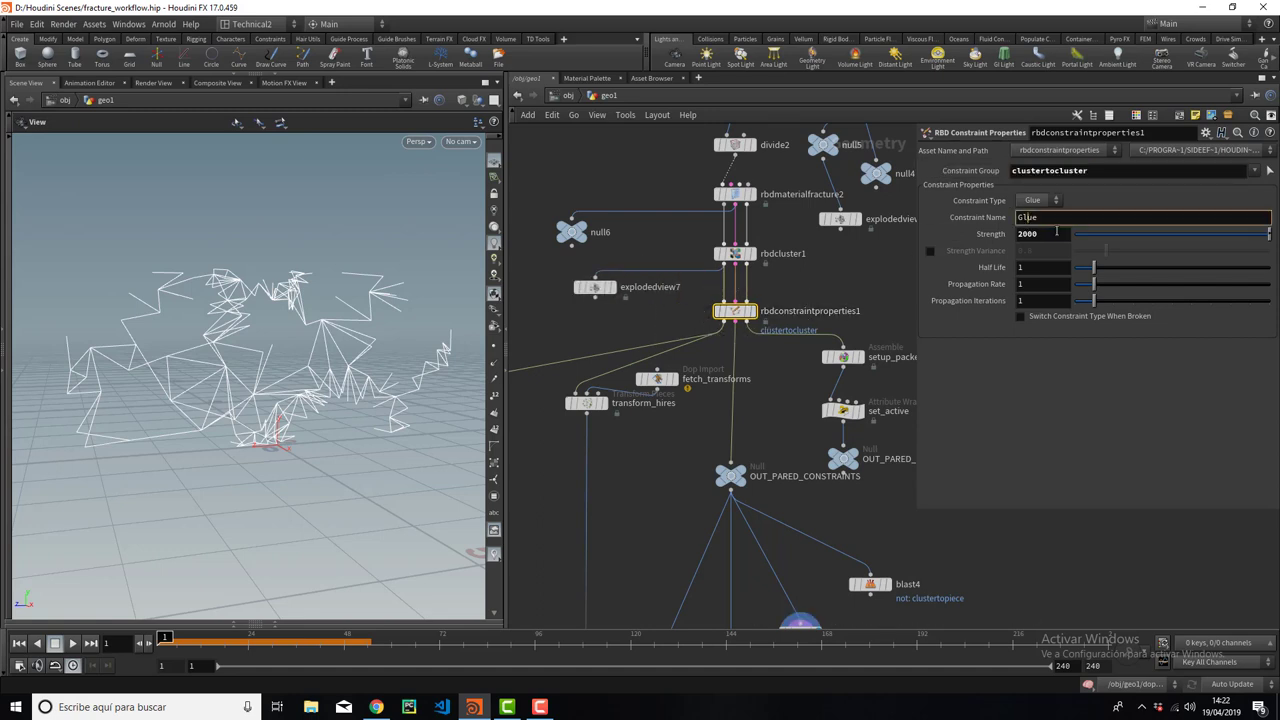
{"action": "left_click_drag", "start_coordinate": [1056, 219], "coordinate": [1014, 234]}
{"action": "key", "text": "Tab"}
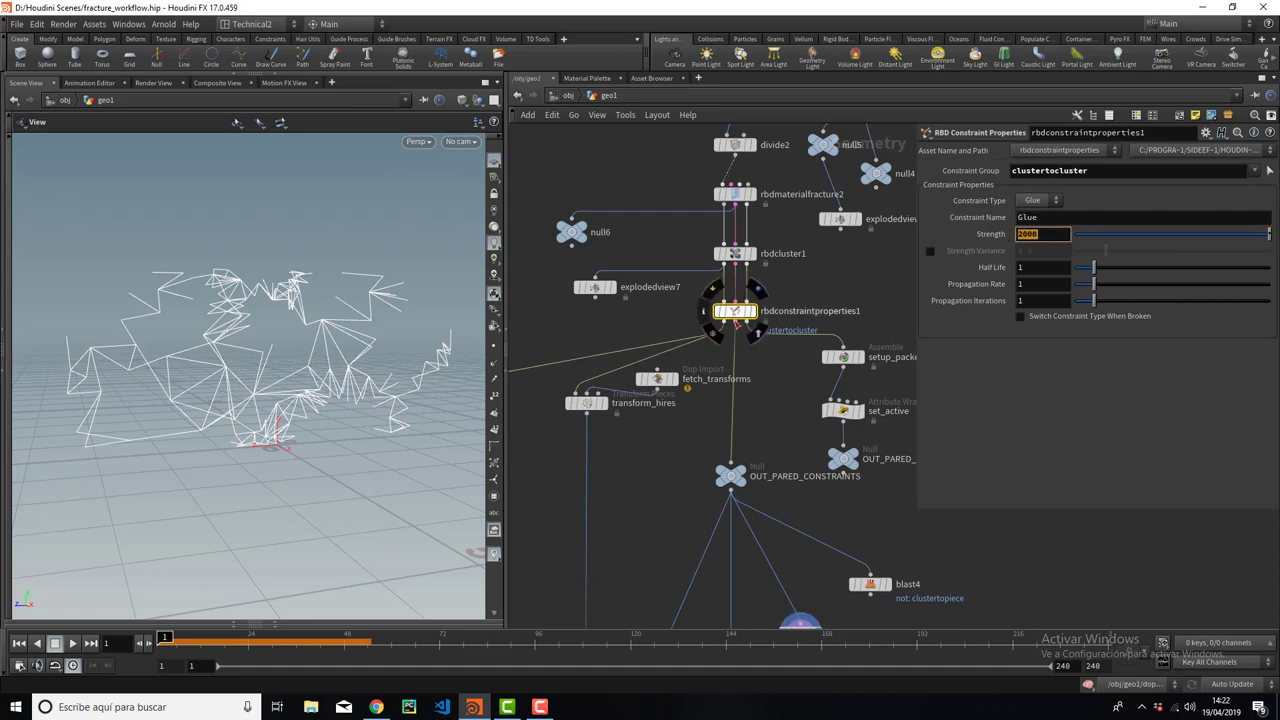
Insert an RBD Constraint Properties node below it with group intracluster and strength 1.
{"action": "key", "text": "Tab"}
{"action": "type", "text": "r"}
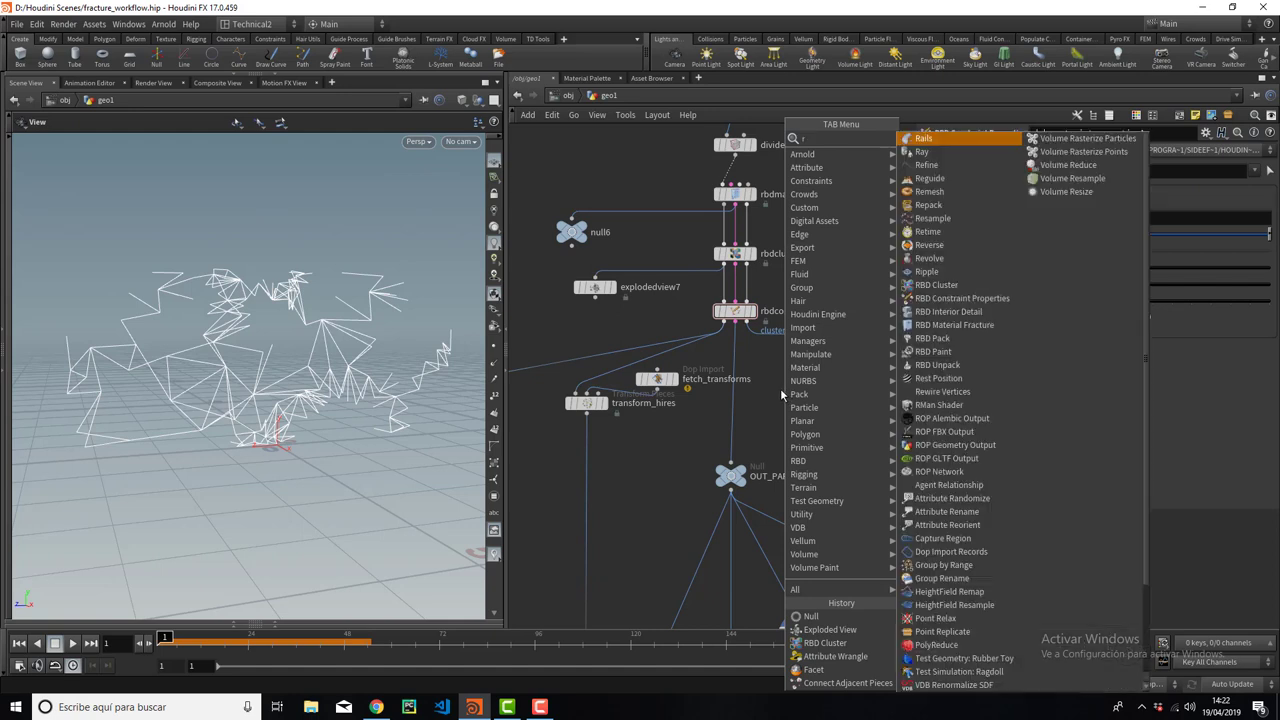
{"action": "type", "text": "bd"}
{"action": "left_click", "coordinate": [988, 157]}
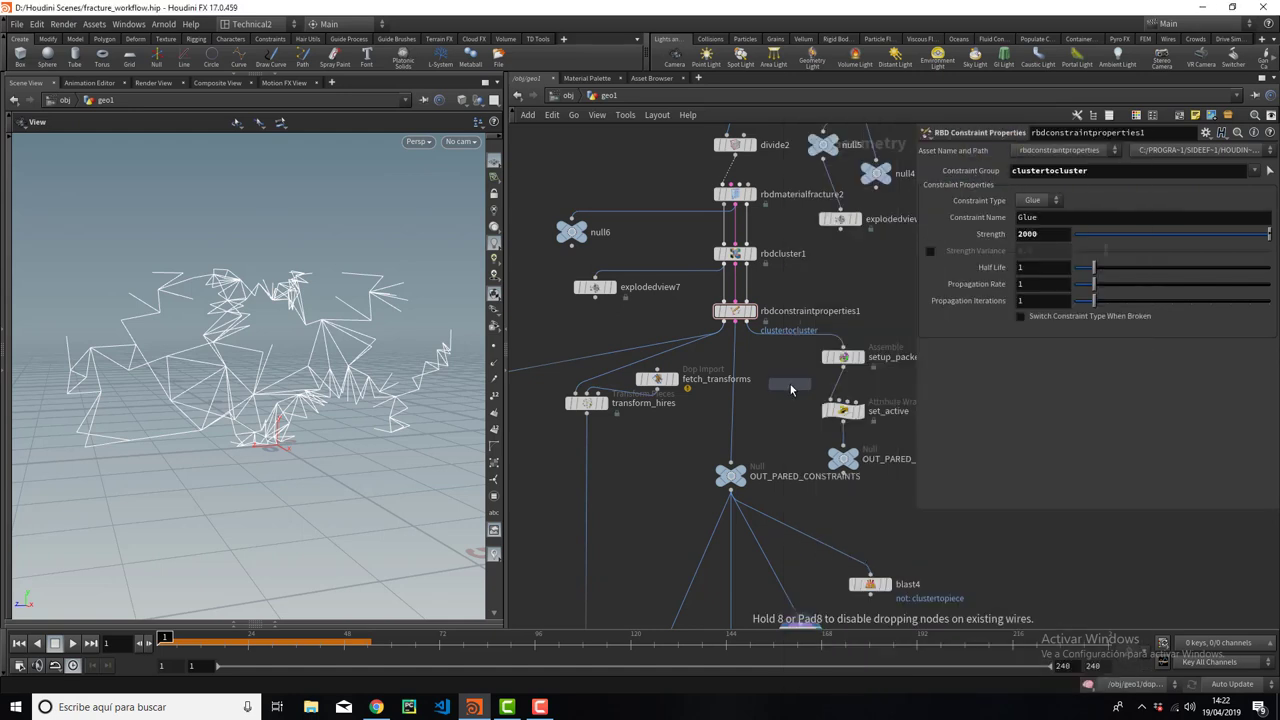
{"action": "left_click", "coordinate": [740, 380]}
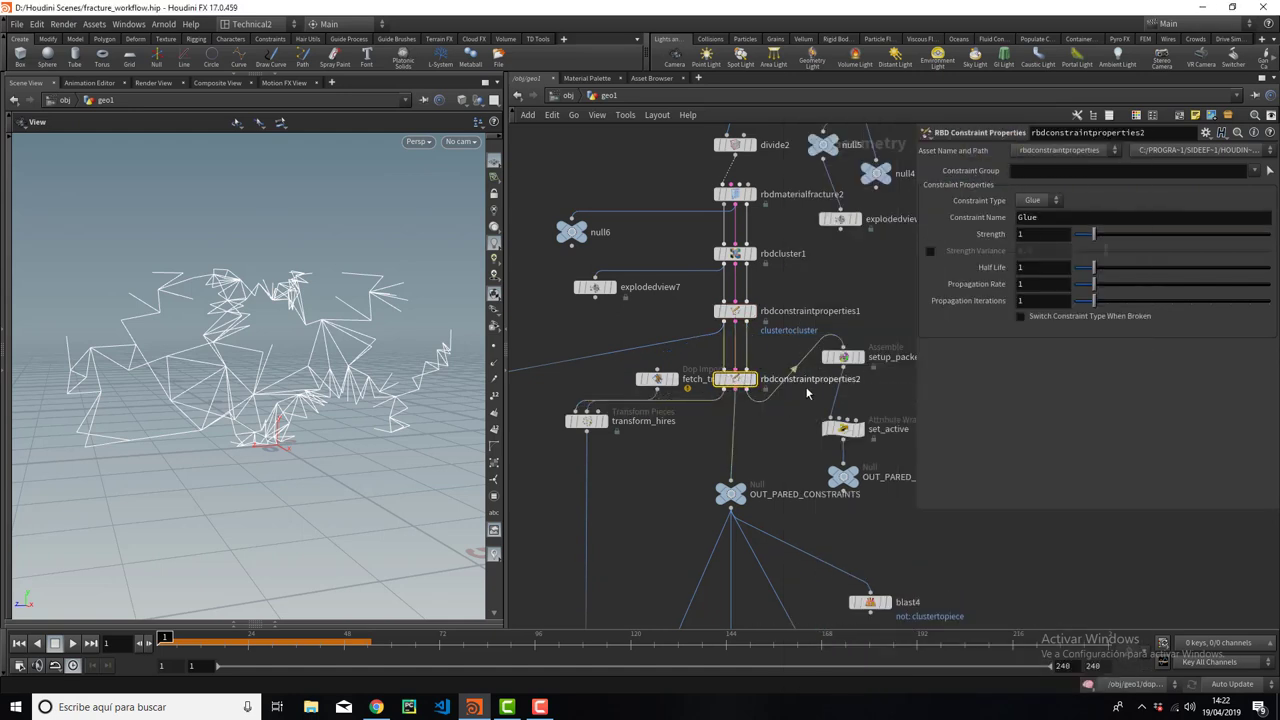
{"action": "left_click", "coordinate": [1254, 170]}
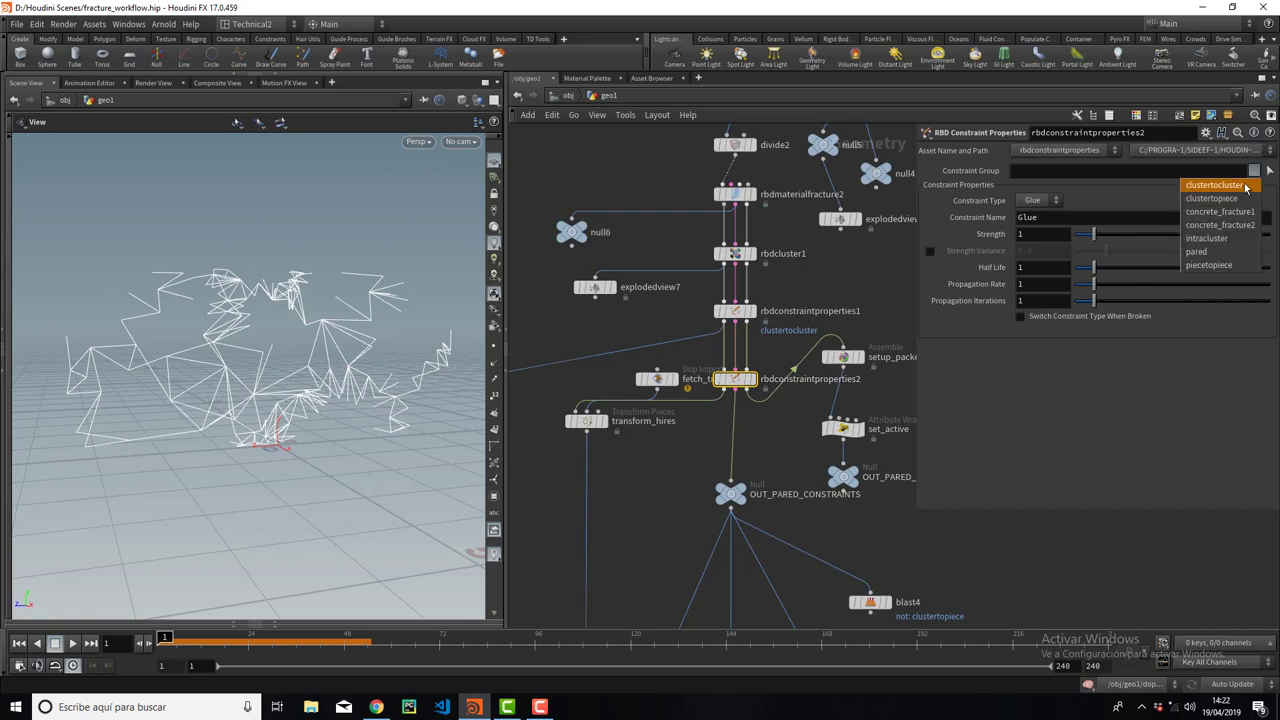
{"action": "left_click", "coordinate": [1219, 248]}
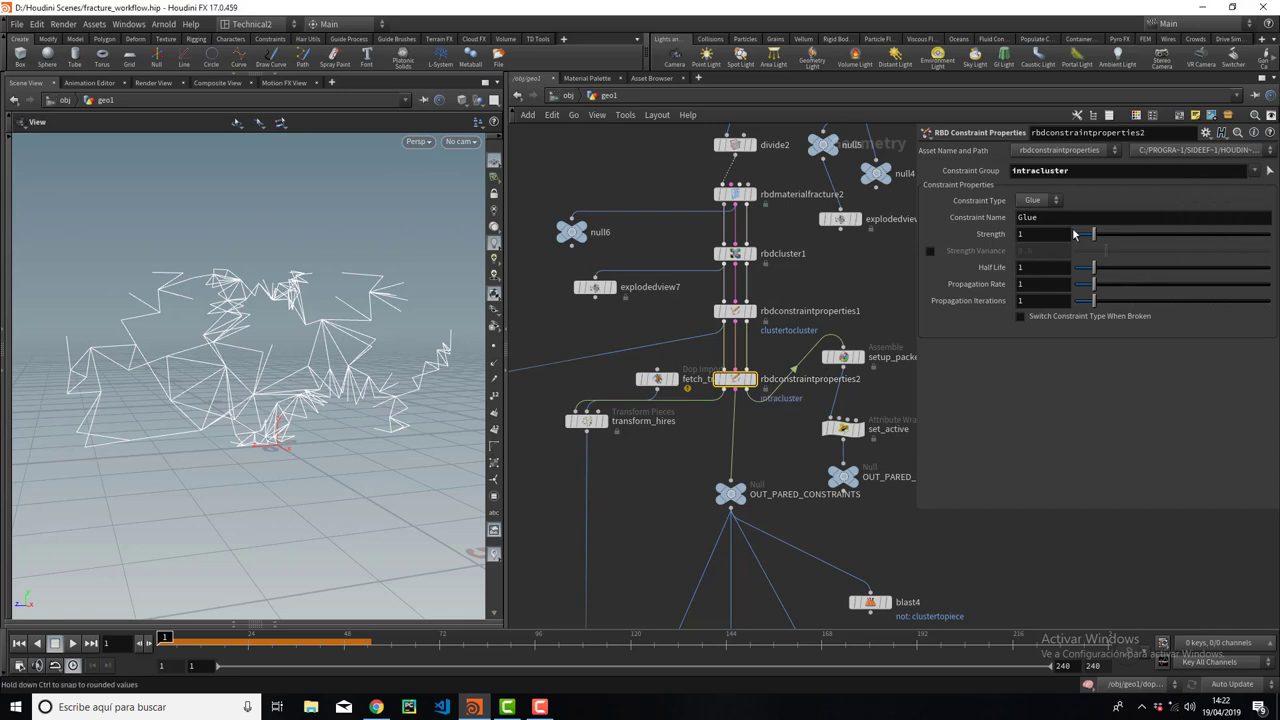
{"action": "left_click", "coordinate": [1021, 233]}
{"action": "type", "text": "1"}
{"action": "key", "text": "Return"}
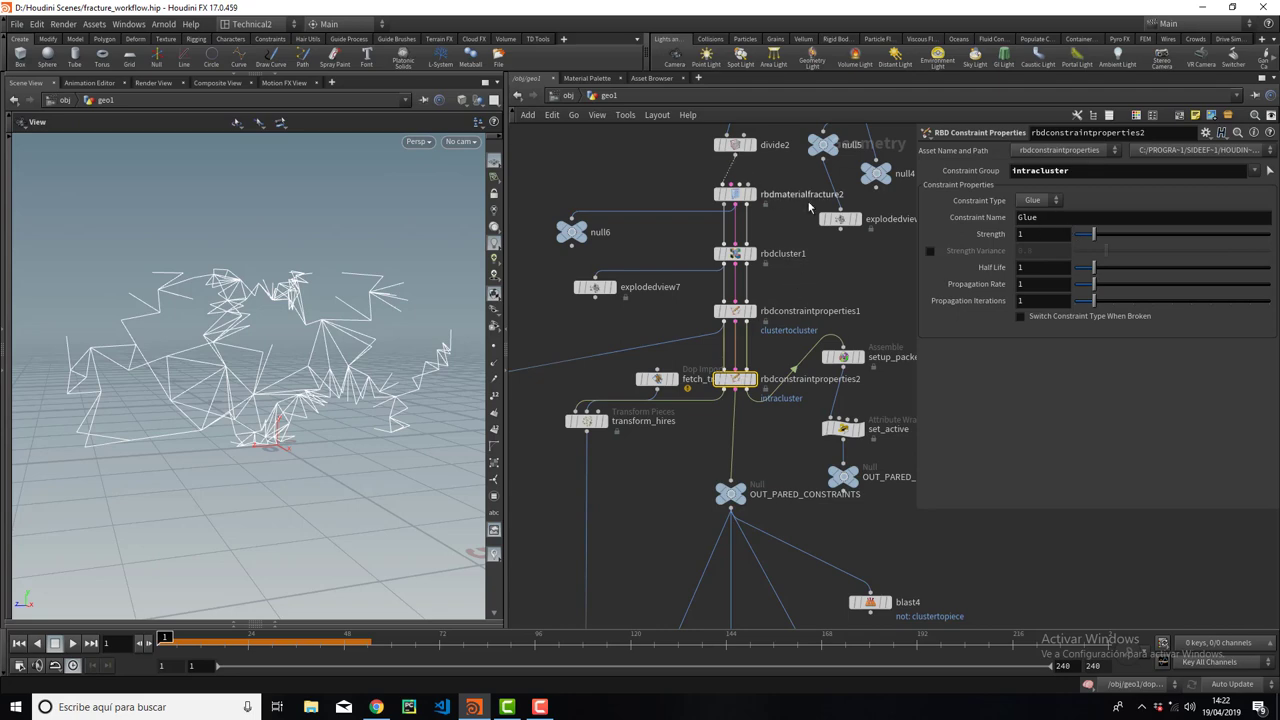
Display the clustered wall, then rbdconstraintproperties1, toggling its switch-type-when-broken option back off.
{"action": "left_click", "coordinate": [755, 196]}
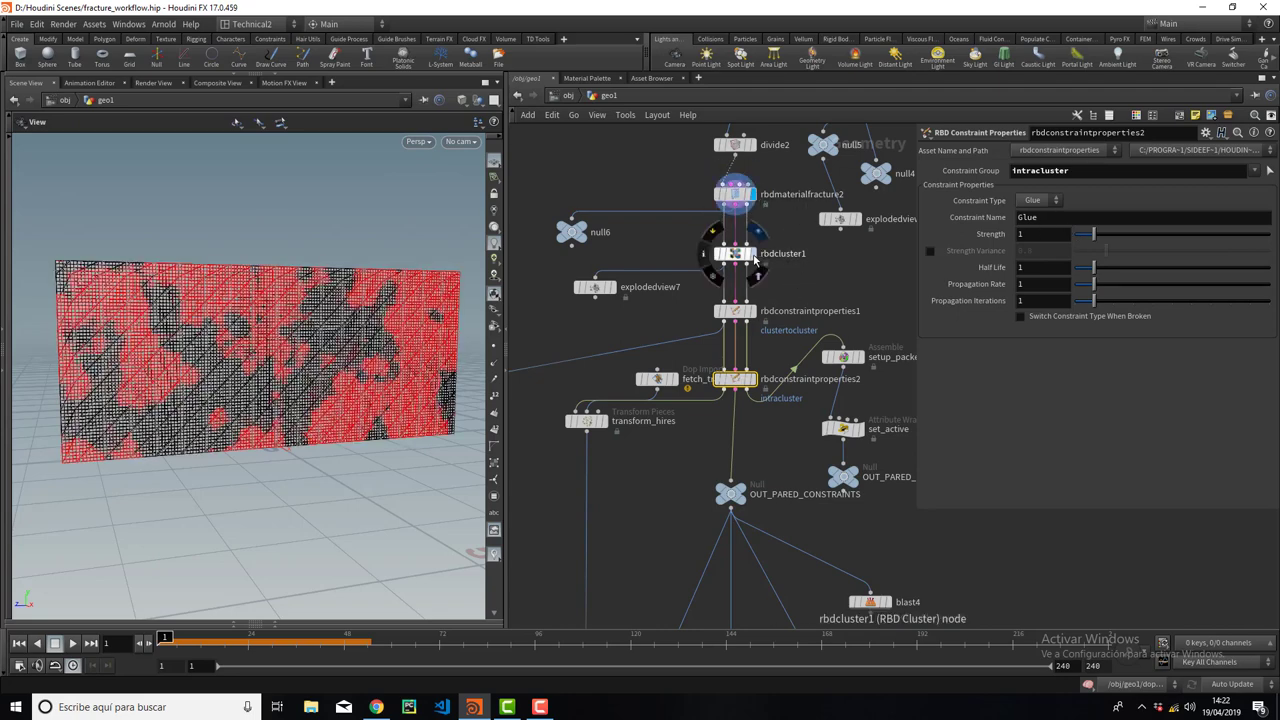
{"action": "left_click", "coordinate": [753, 254]}
{"action": "left_click", "coordinate": [735, 254]}
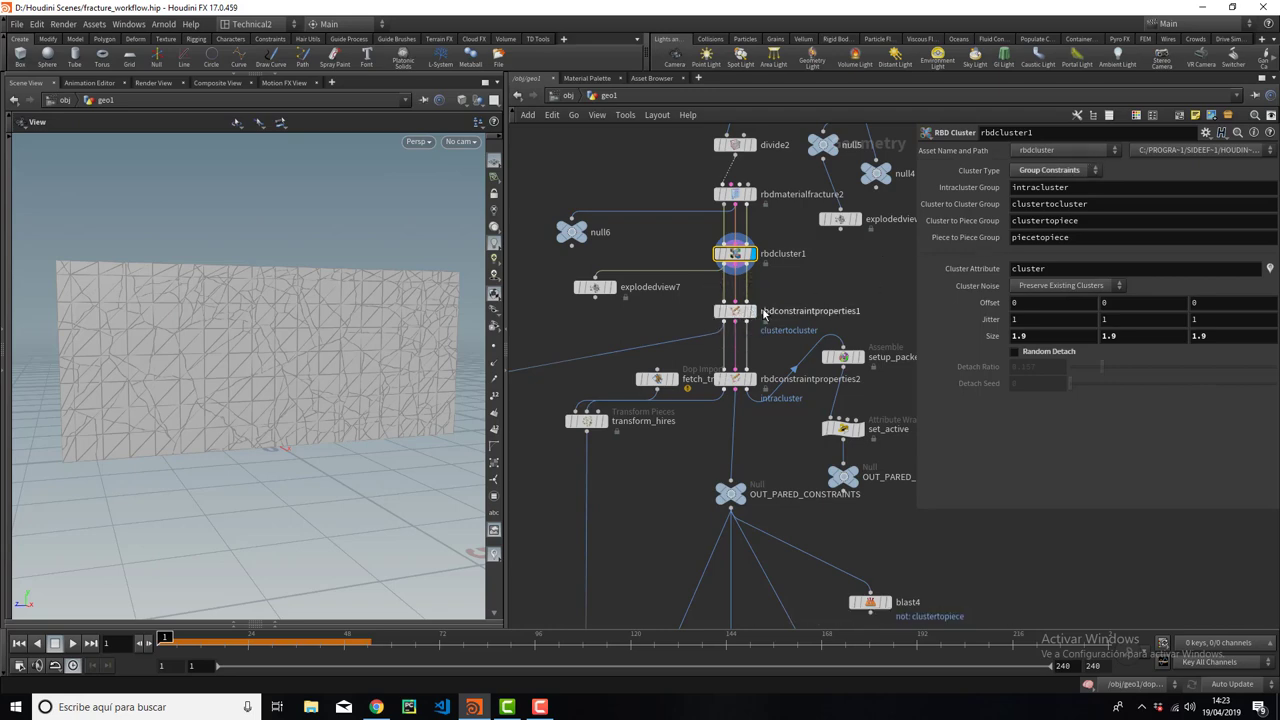
{"action": "left_click", "coordinate": [737, 313]}
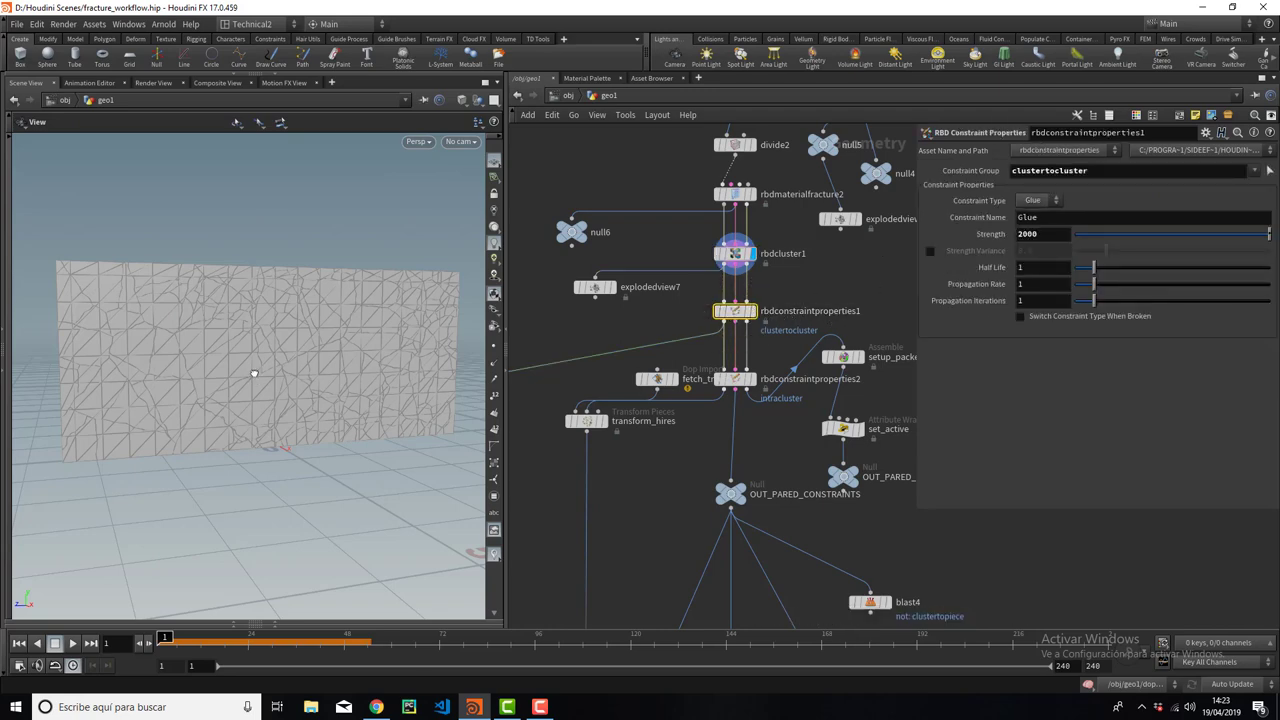
{"action": "left_click_drag", "start_coordinate": [254, 376], "coordinate": [286, 384]}
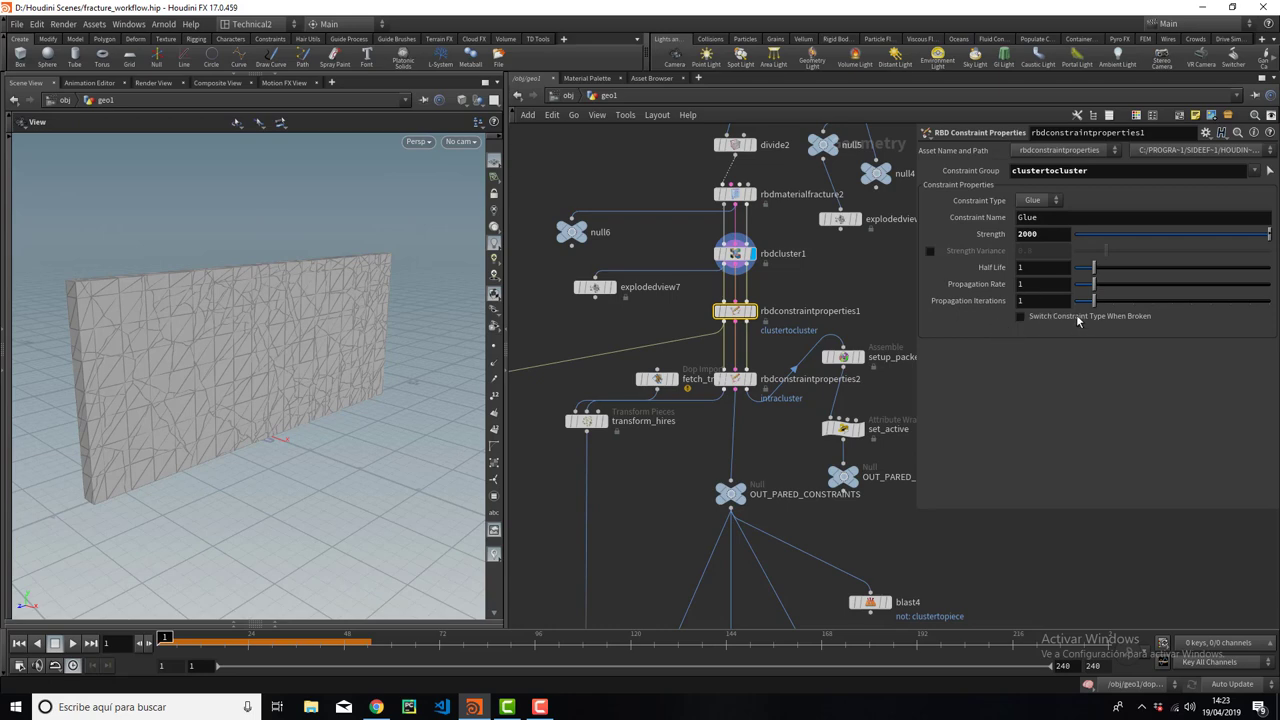
{"action": "left_click", "coordinate": [1078, 320]}
{"action": "left_click", "coordinate": [1080, 320]}
{"action": "left_click_drag", "start_coordinate": [381, 339], "coordinate": [348, 368], "text": "alt"}
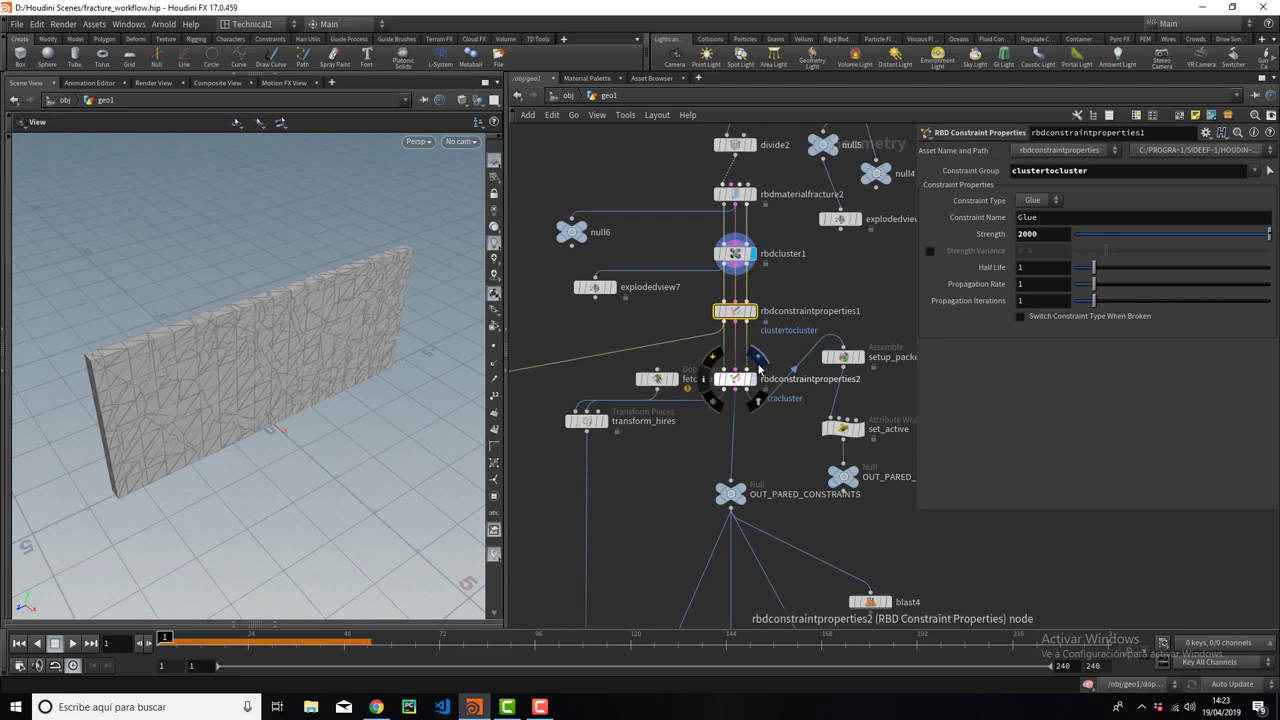
Nudge rbdconstraintproperties2 lower and recheck the wall from rbdcluster1 and rbdconstraintproperties1.
{"action": "left_click_drag", "start_coordinate": [743, 383], "coordinate": [743, 388]}
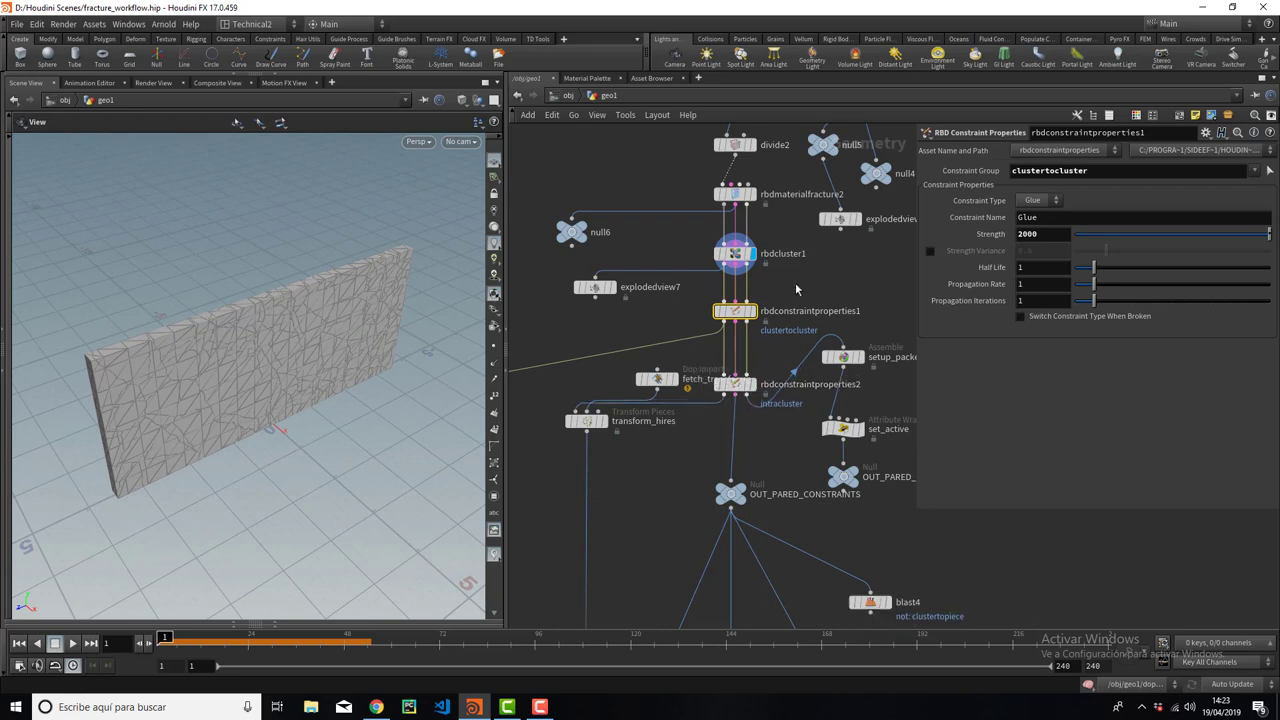
{"action": "left_click", "coordinate": [735, 253]}
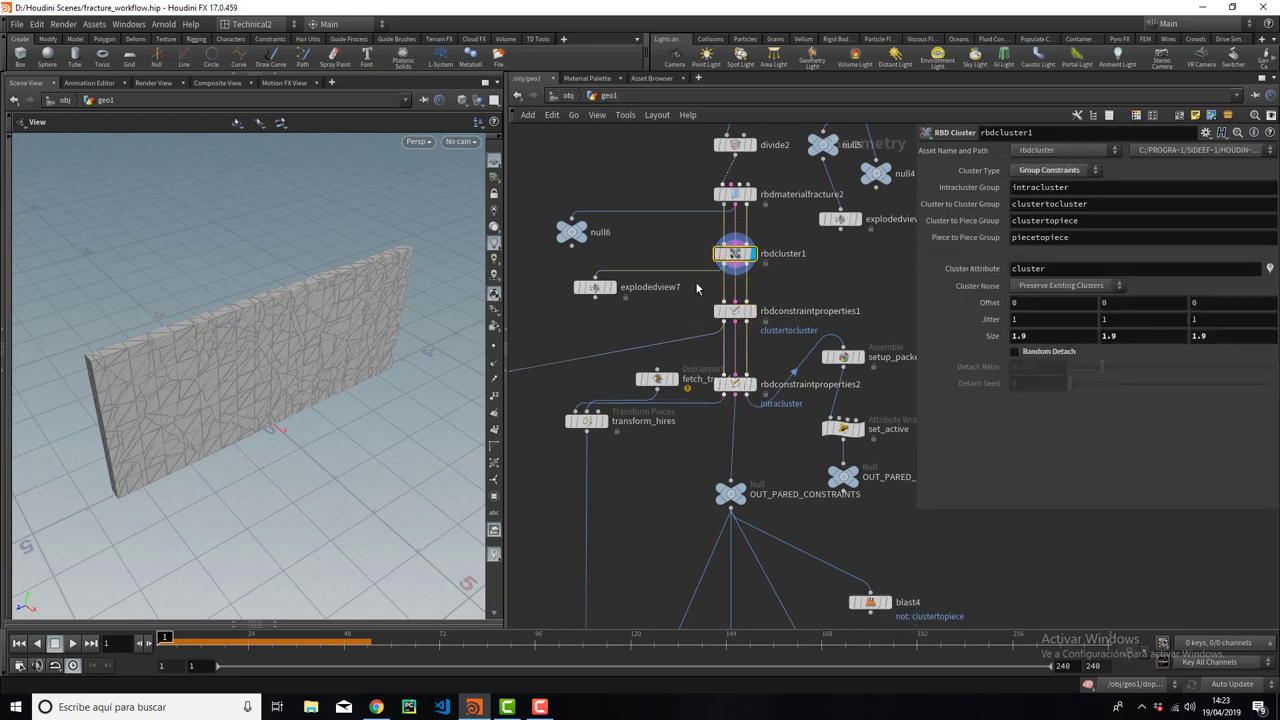
{"action": "left_click", "coordinate": [802, 281]}
{"action": "left_click", "coordinate": [735, 311]}
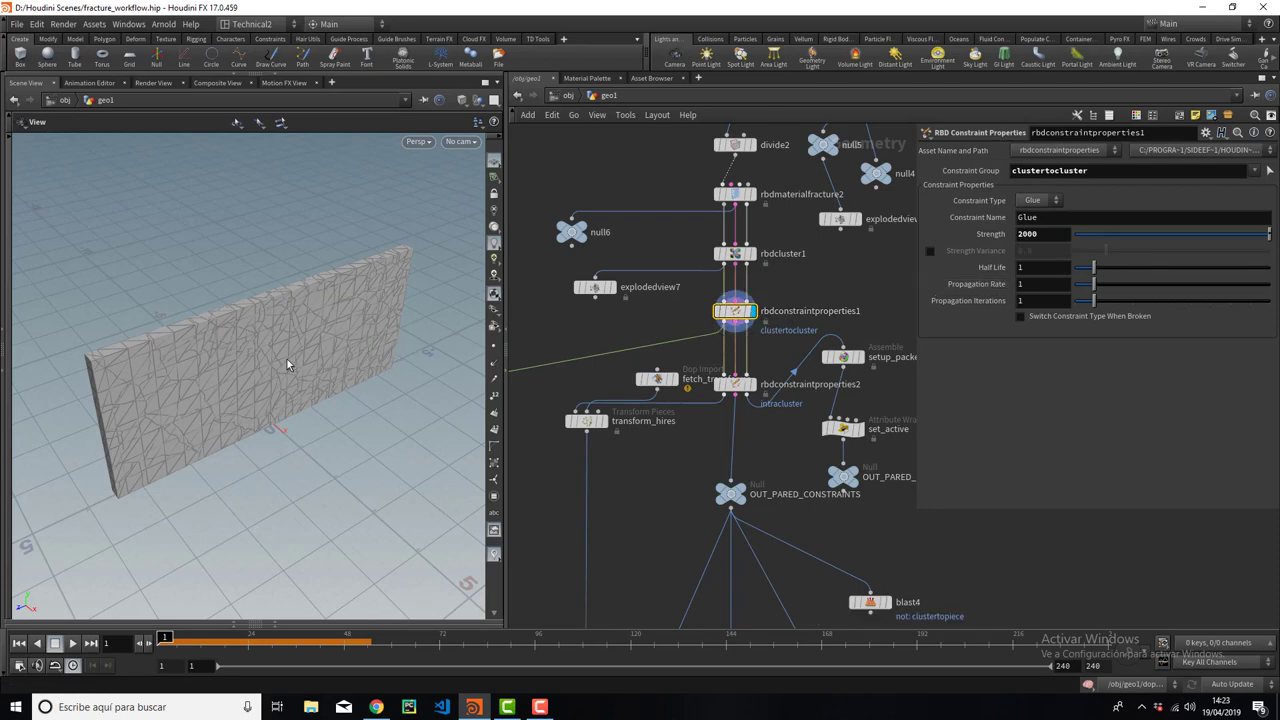
{"action": "left_click_drag", "start_coordinate": [315, 355], "coordinate": [306, 349]}
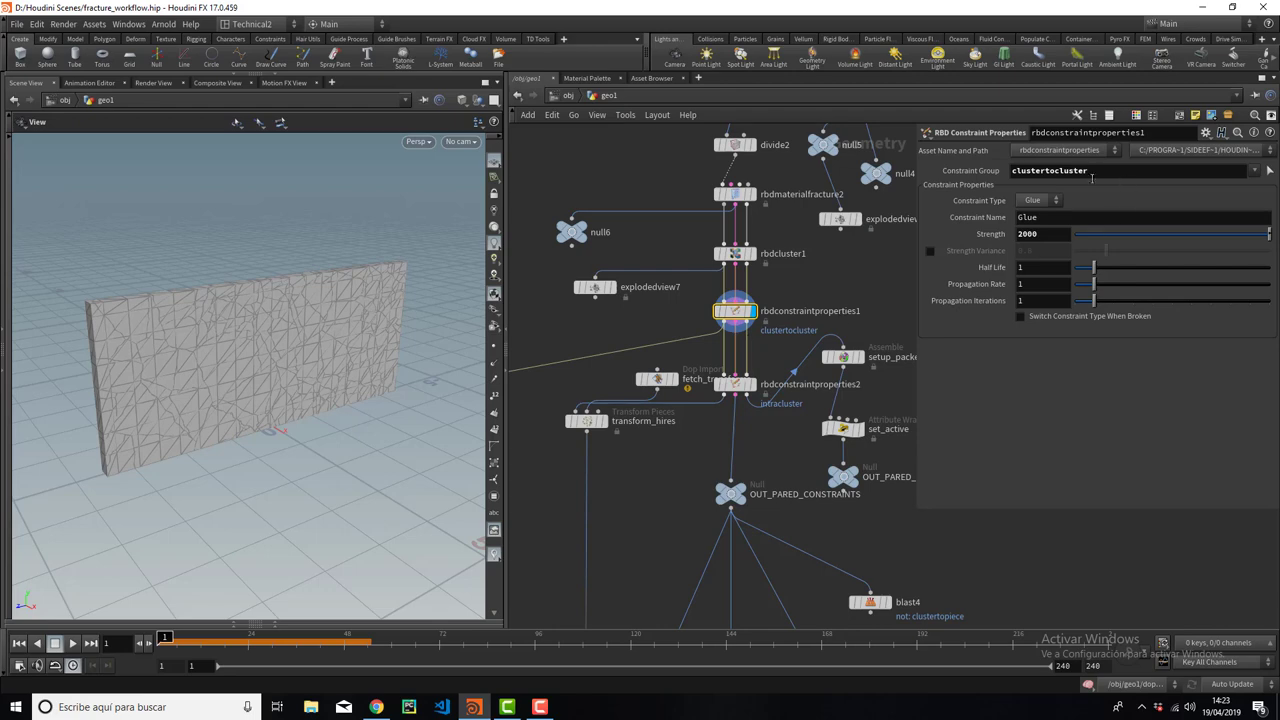
{"action": "key", "text": "Return"}
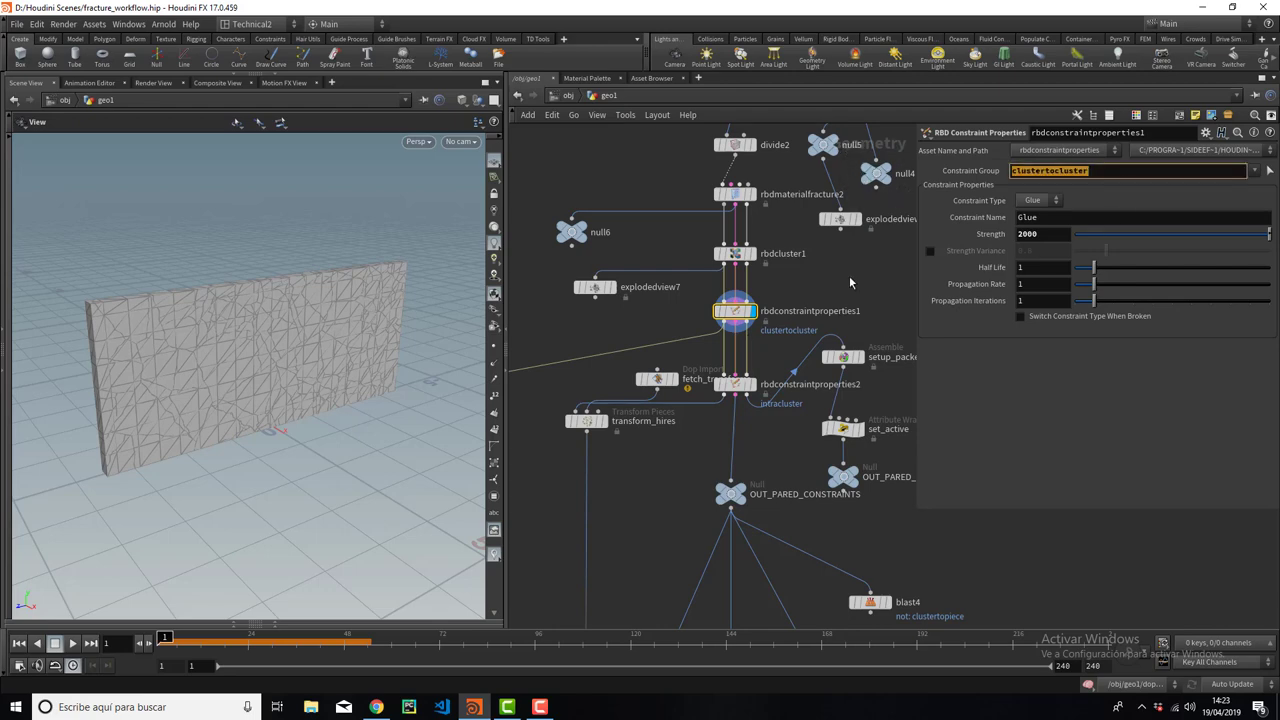
Create an RBD Material Fracture node and place it below merge3.
{"action": "scroll", "coordinate": [672, 330], "scroll_direction": "down", "scroll_amount": 3}
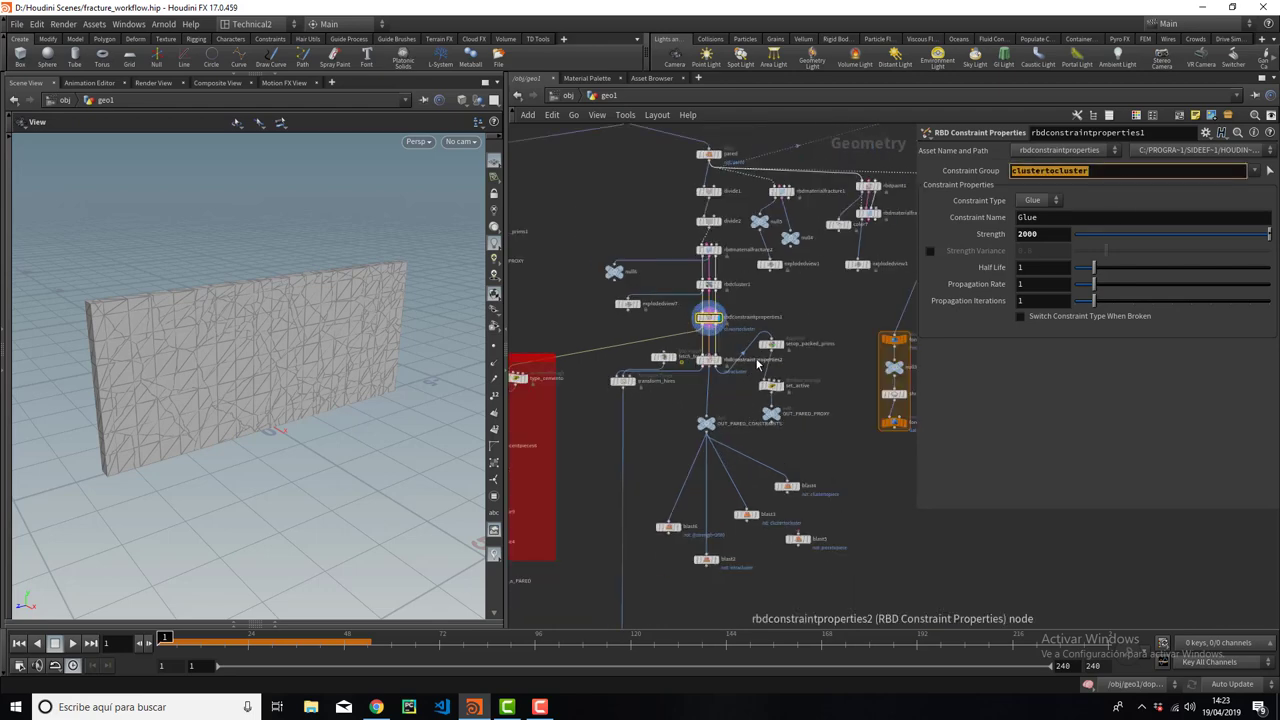
{"action": "mouse_move", "coordinate": [329, 397]}
{"action": "left_mouse_down"}
{"action": "mouse_move", "coordinate": [346, 376]}
{"action": "mouse_move", "coordinate": [308, 354]}
{"action": "mouse_move", "coordinate": [330, 388]}
{"action": "left_mouse_up"}
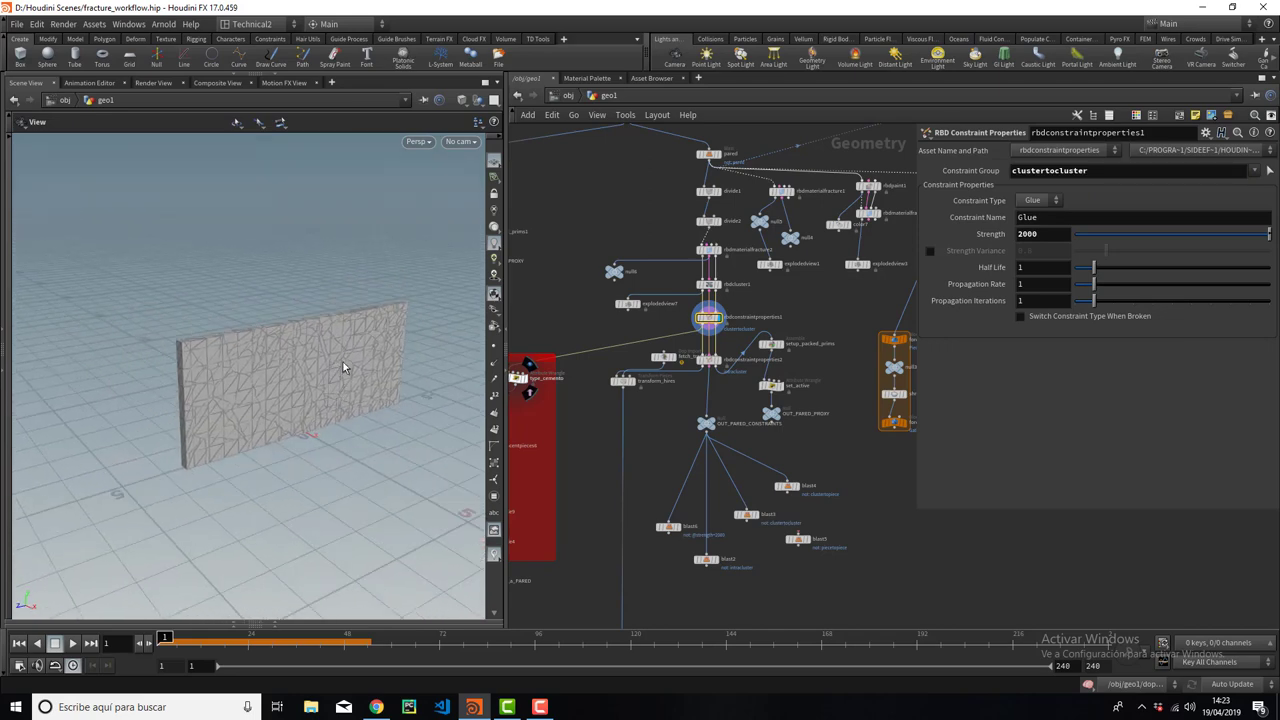
{"action": "mouse_move", "coordinate": [622, 216]}
{"action": "middle_mouse_down"}
{"action": "mouse_move", "coordinate": [766, 304]}
{"action": "mouse_move", "coordinate": [700, 300]}
{"action": "middle_mouse_up"}
{"action": "scroll", "coordinate": [766, 310], "scroll_direction": "down", "scroll_amount": 2}
{"action": "scroll", "coordinate": [700, 305], "scroll_direction": "up", "scroll_amount": 3}
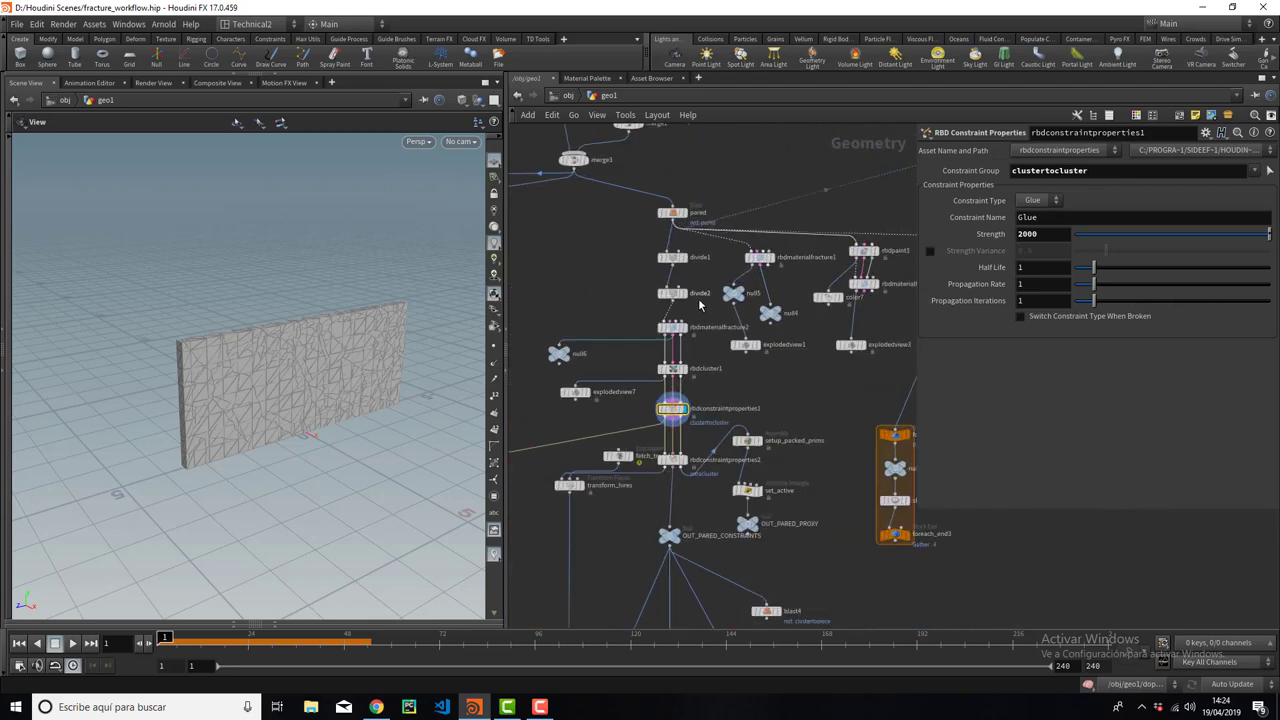
{"action": "middle_click_drag", "start_coordinate": [581, 271], "coordinate": [726, 315]}
{"action": "scroll", "coordinate": [671, 288], "scroll_direction": "down", "scroll_amount": 2}
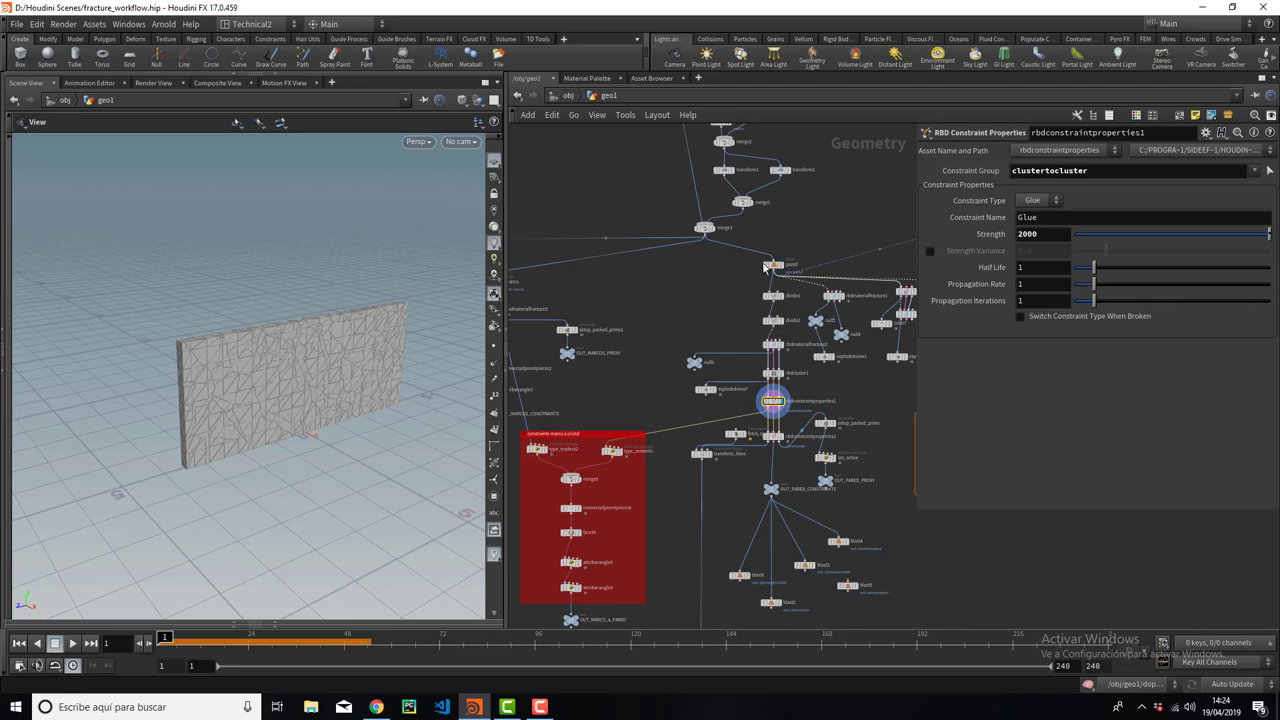
{"action": "middle_click_drag", "start_coordinate": [519, 303], "coordinate": [680, 298]}
{"action": "middle_click_drag", "start_coordinate": [830, 308], "coordinate": [733, 287]}
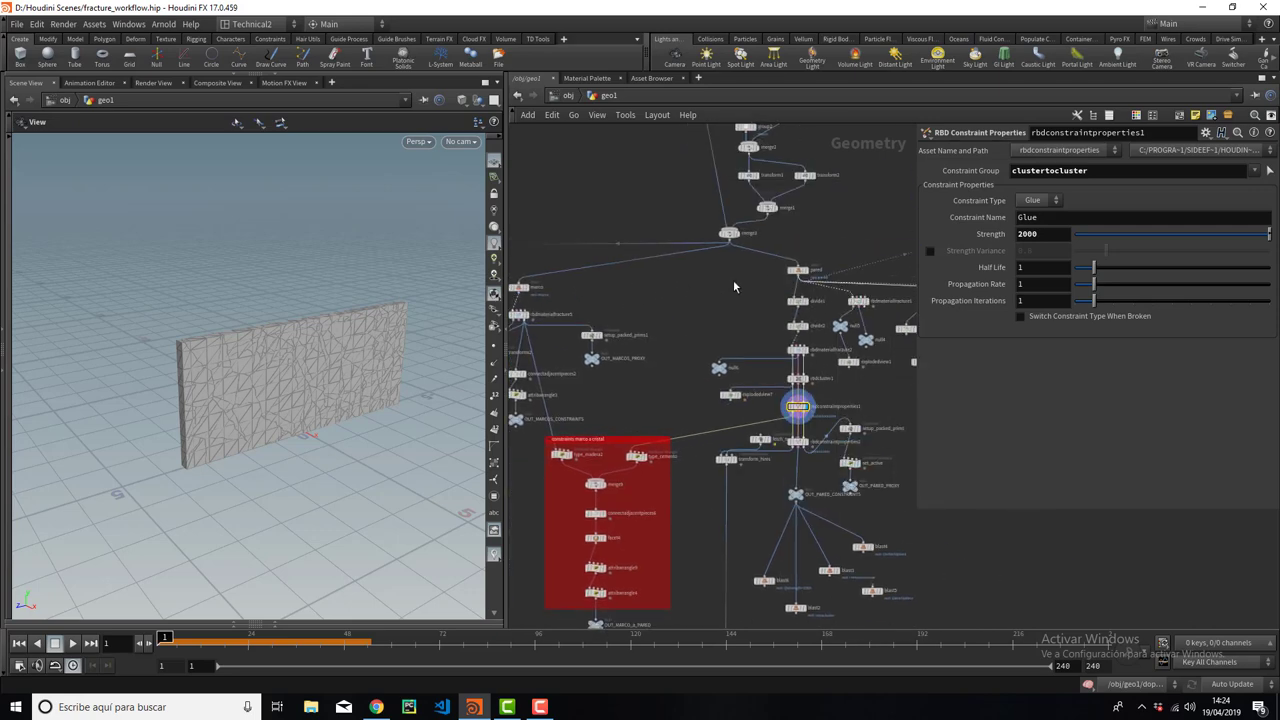
{"action": "key", "text": "Tab"}
{"action": "type", "text": "rbd"}
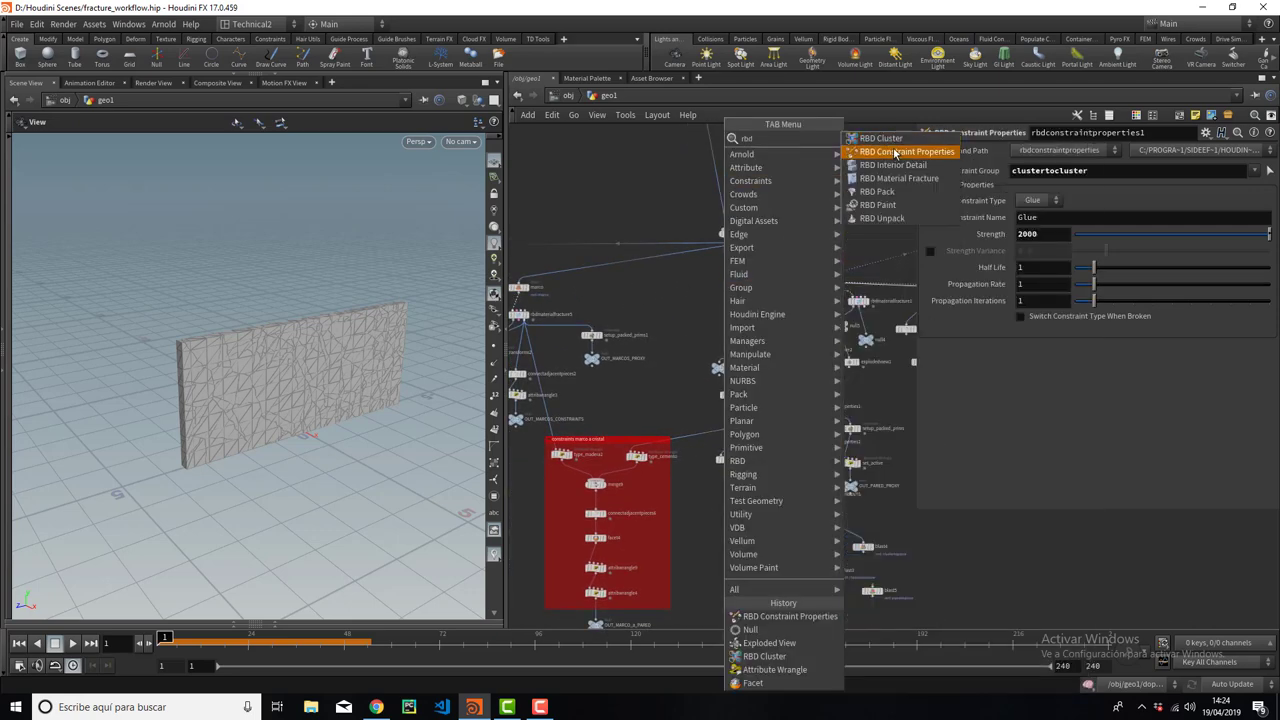
{"action": "left_click", "coordinate": [898, 178]}
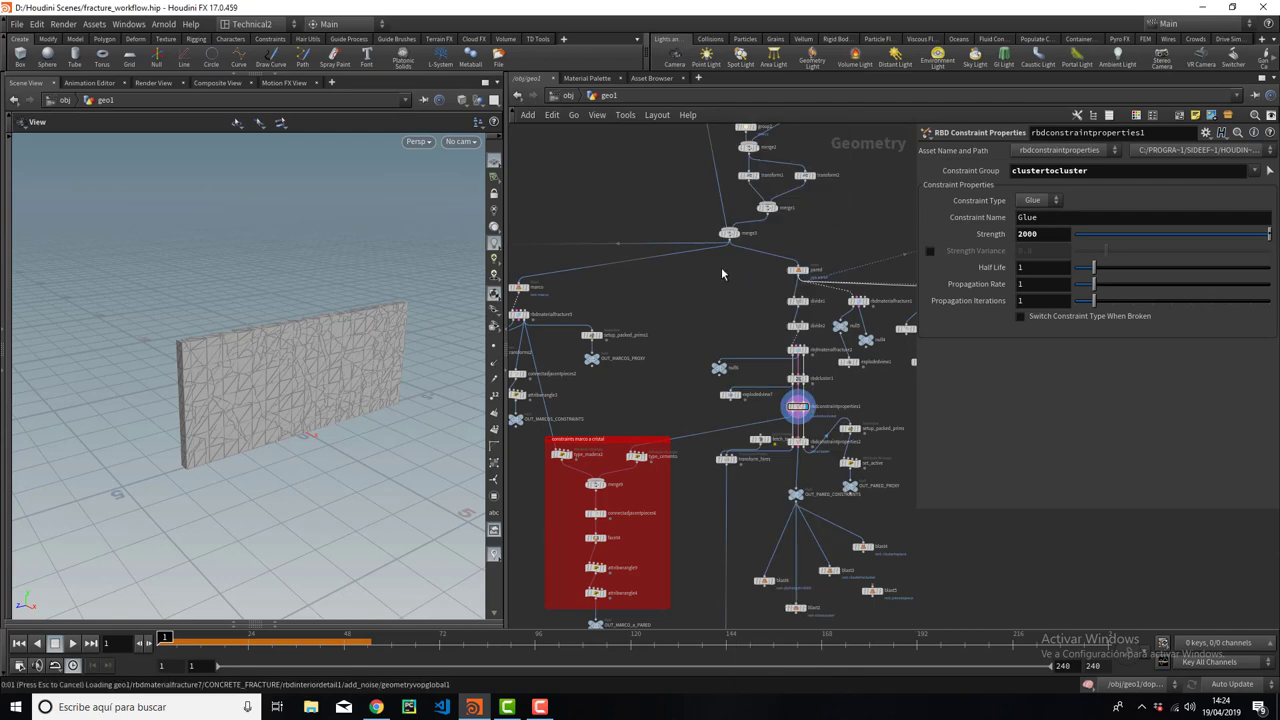
{"action": "left_click", "coordinate": [721, 267]}
Wire merge3 into rbdmaterialfracture7, restrict it to the pared group, and display its result.
{"action": "scroll", "coordinate": [721, 267], "scroll_direction": "up", "scroll_amount": 3}
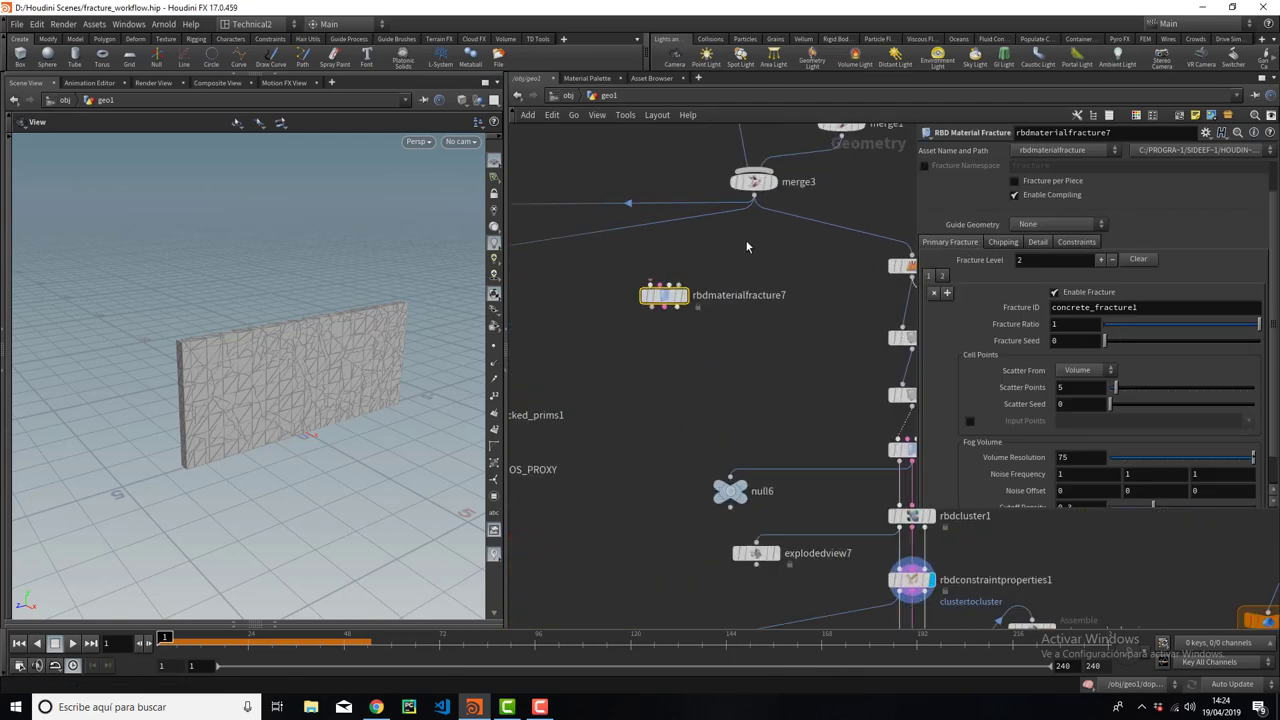
{"action": "left_click", "coordinate": [754, 196]}
{"action": "left_click", "coordinate": [651, 284]}
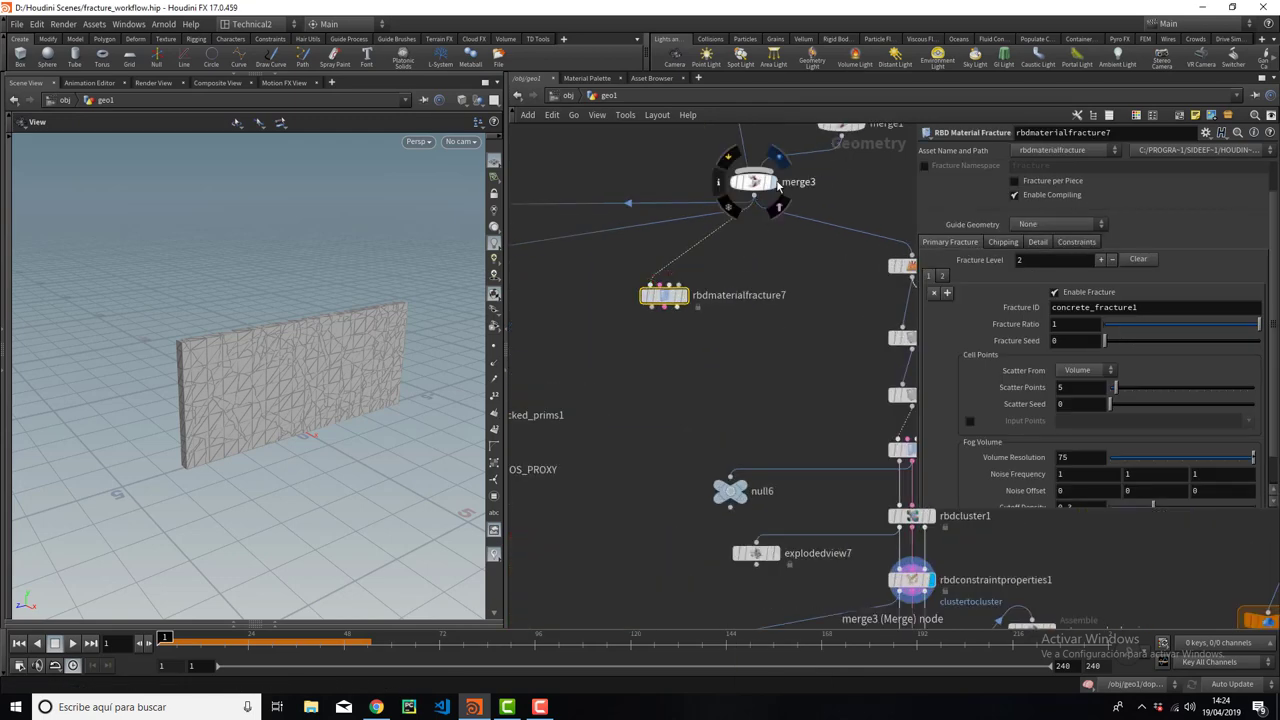
{"action": "left_click", "coordinate": [772, 181]}
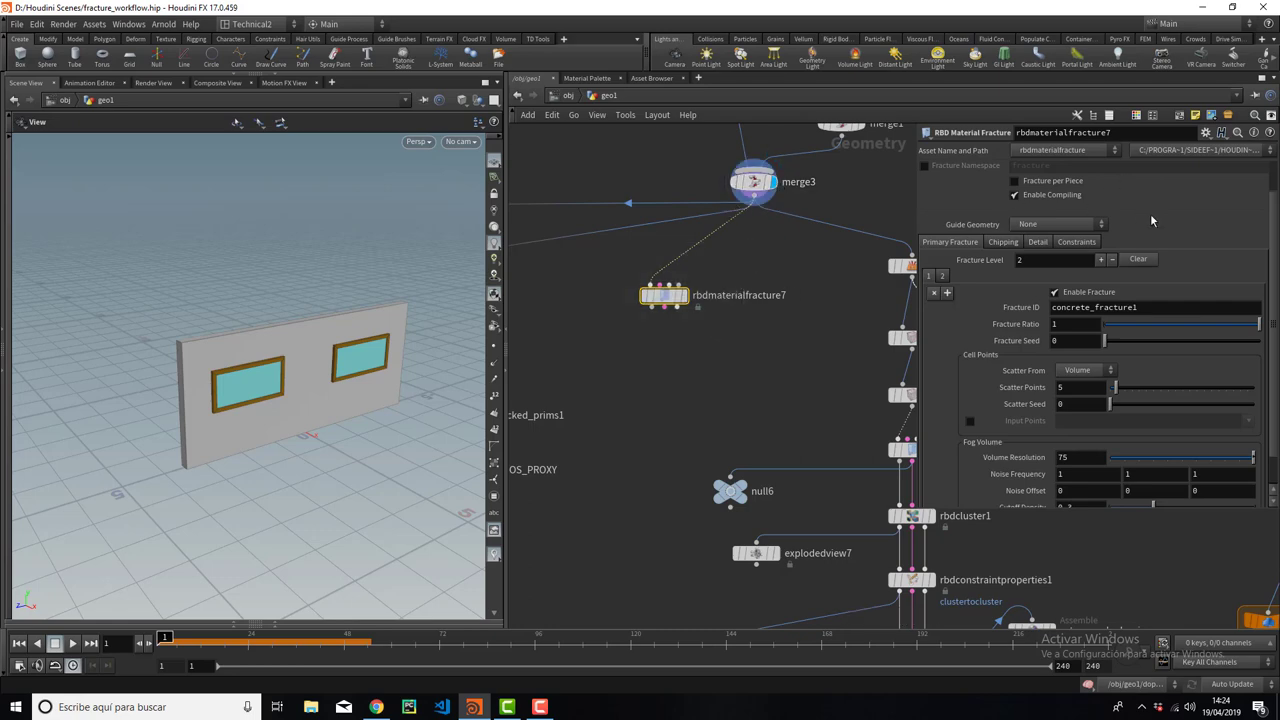
{"action": "left_click", "coordinate": [1246, 171]}
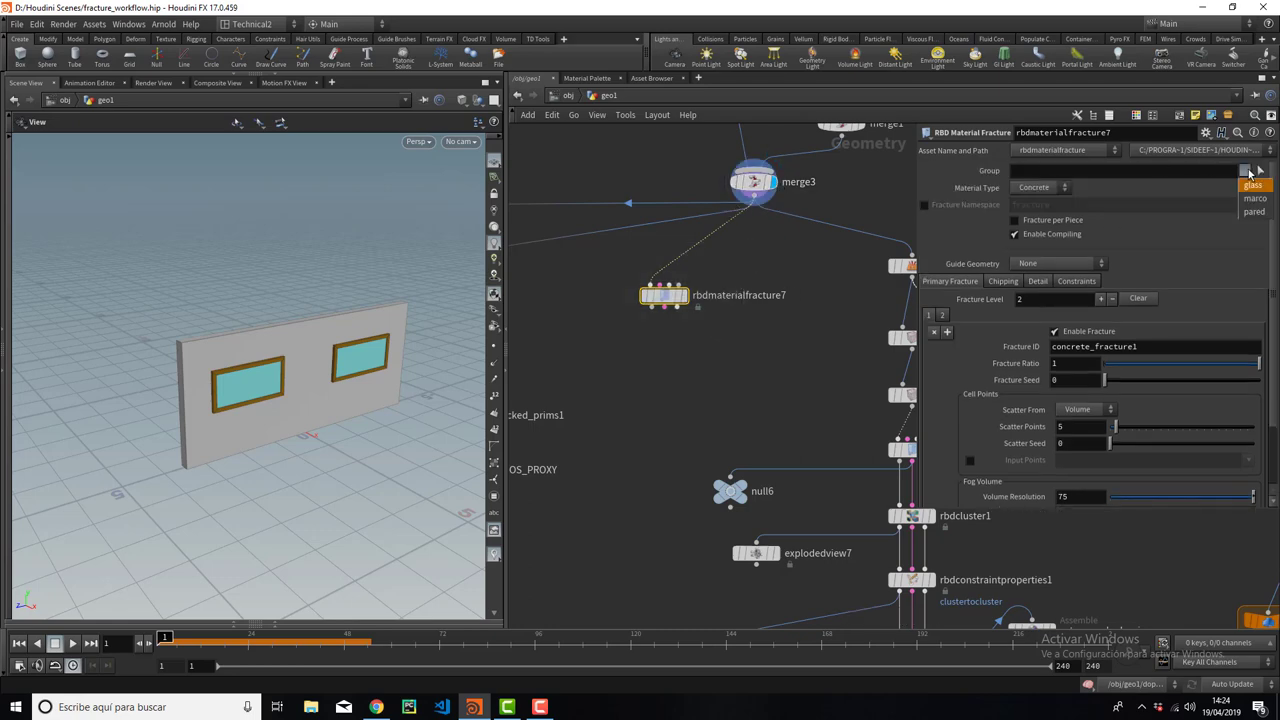
{"action": "left_click", "coordinate": [1255, 220]}
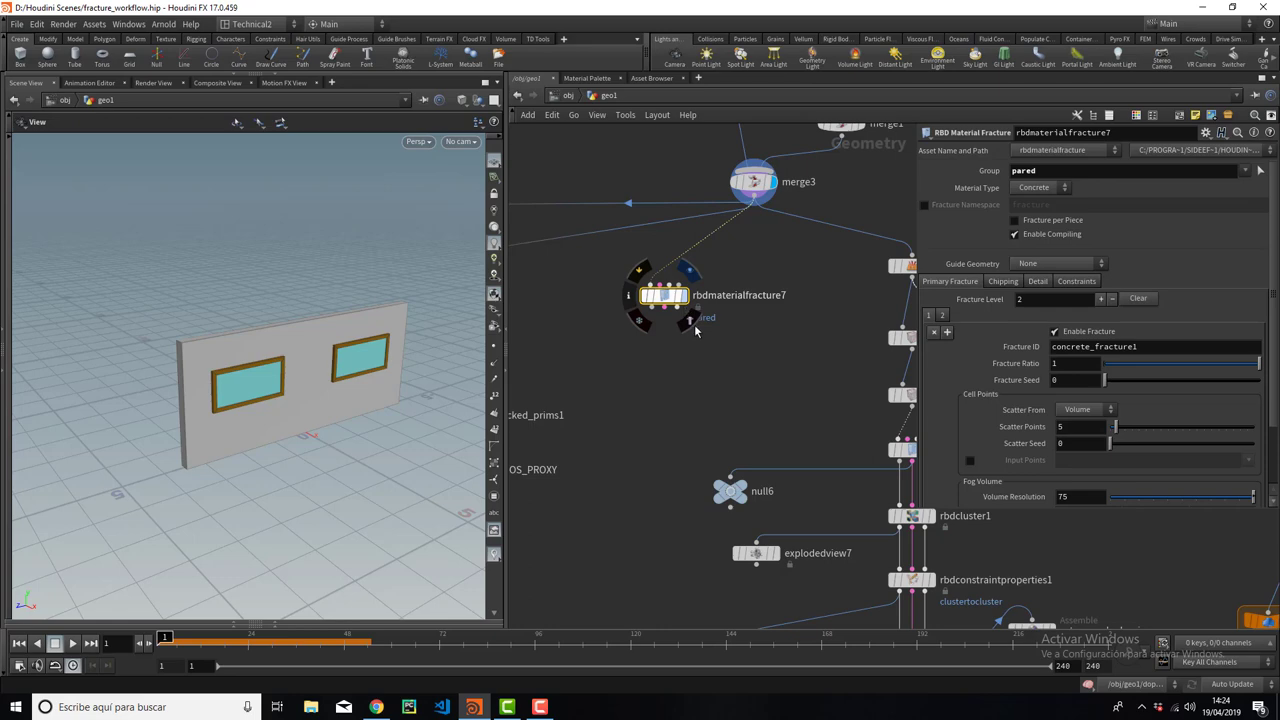
{"action": "left_click", "coordinate": [692, 322]}
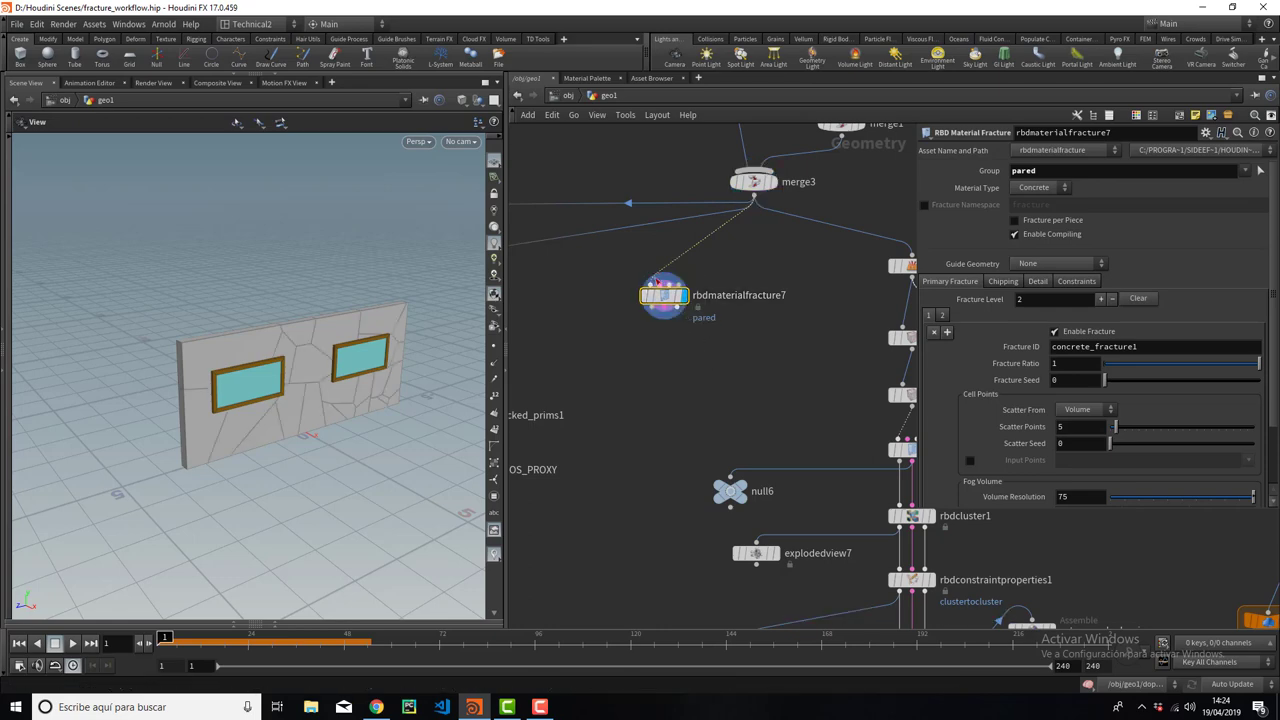
Add rbdmaterialfracture8 after rbdmaterialfracture7, fed by its outputs and restricted to the marco group.
{"action": "key", "text": "Tab"}
{"action": "type", "text": "rbd"}
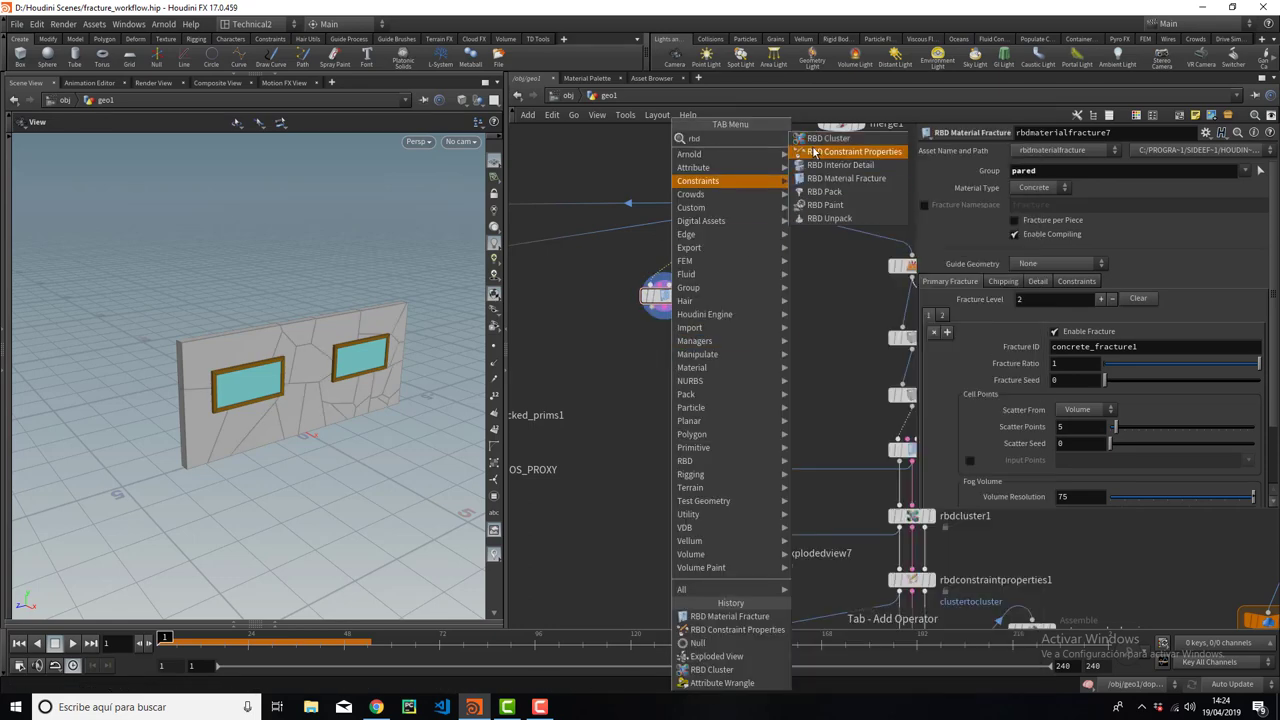
{"action": "left_click", "coordinate": [846, 178]}
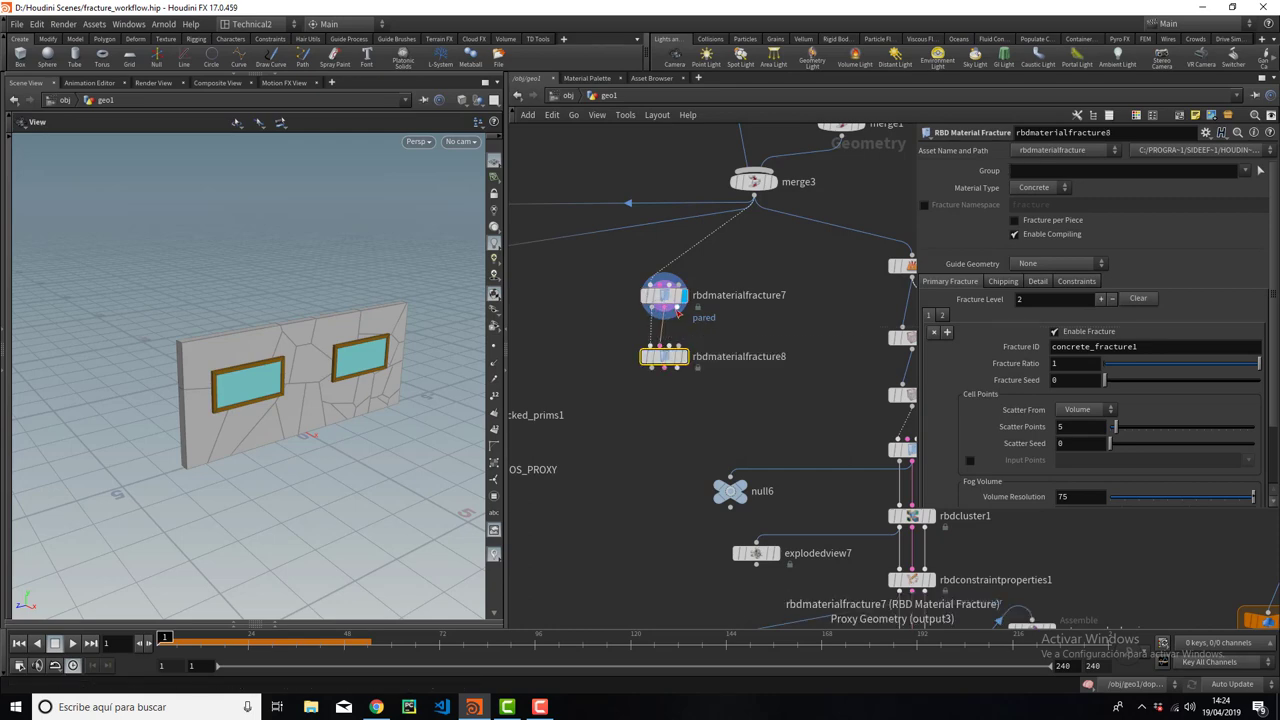
{"action": "left_click", "coordinate": [677, 313]}
{"action": "left_click", "coordinate": [688, 349]}
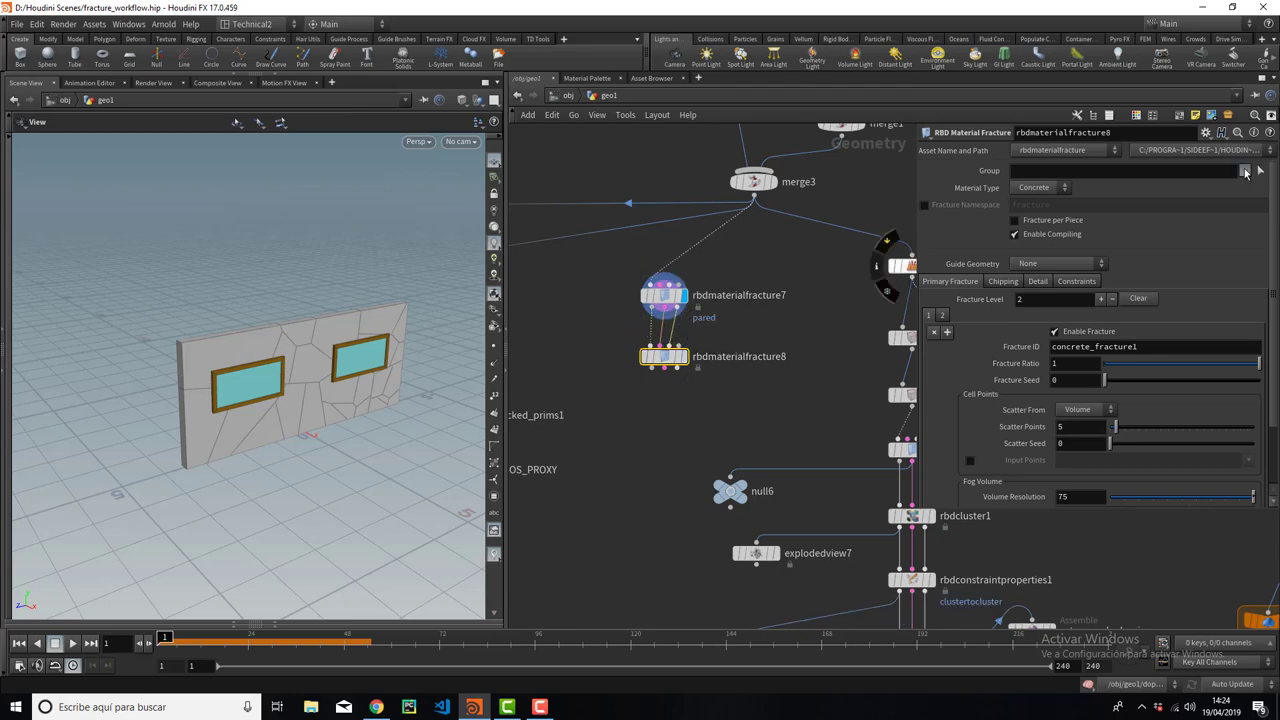
{"action": "left_click", "coordinate": [1245, 172]}
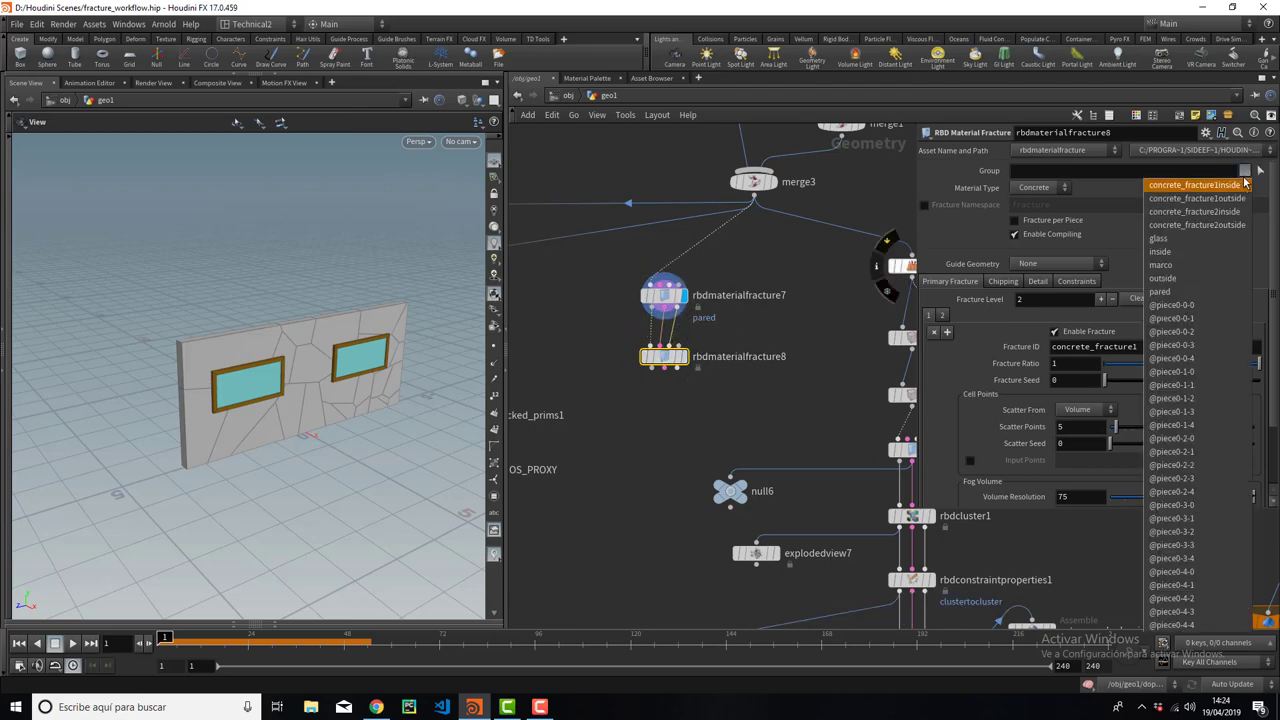
{"action": "left_click", "coordinate": [1181, 266]}
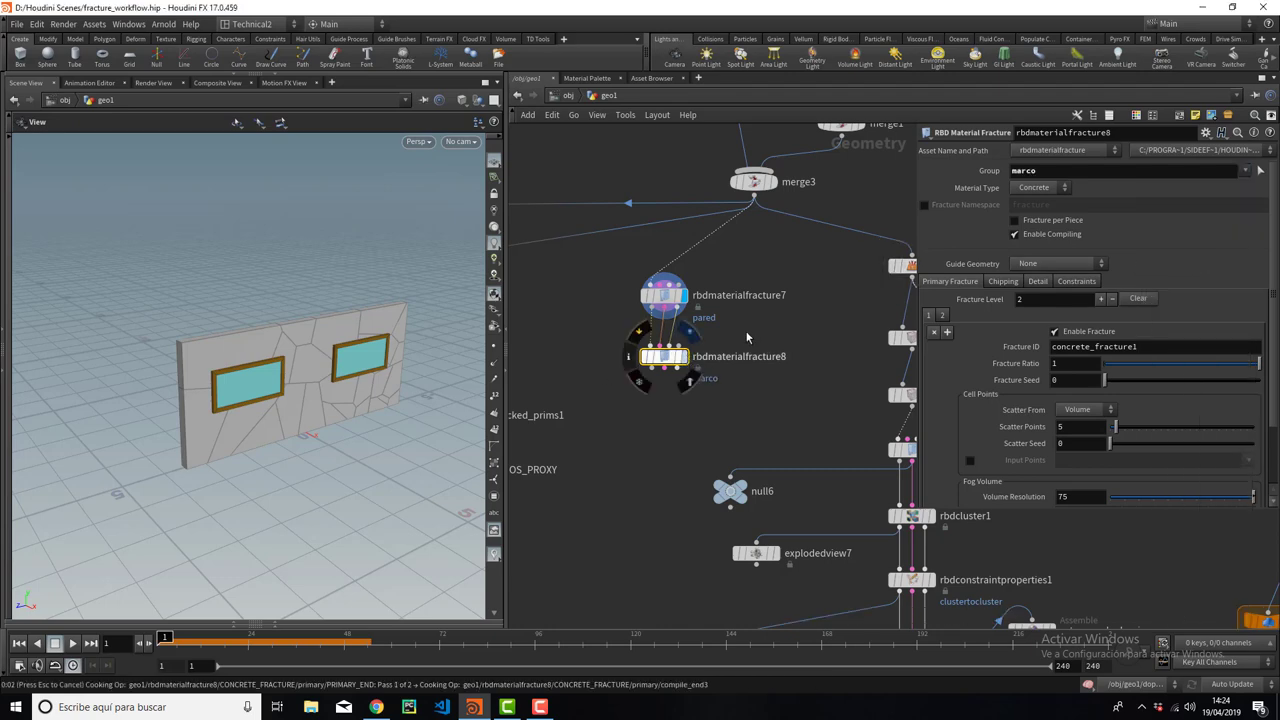
Inspect the fractured wall's cracks up close, then box-select both fracture nodes.
{"action": "scroll", "coordinate": [243, 368], "scroll_direction": "up", "scroll_amount": 5}
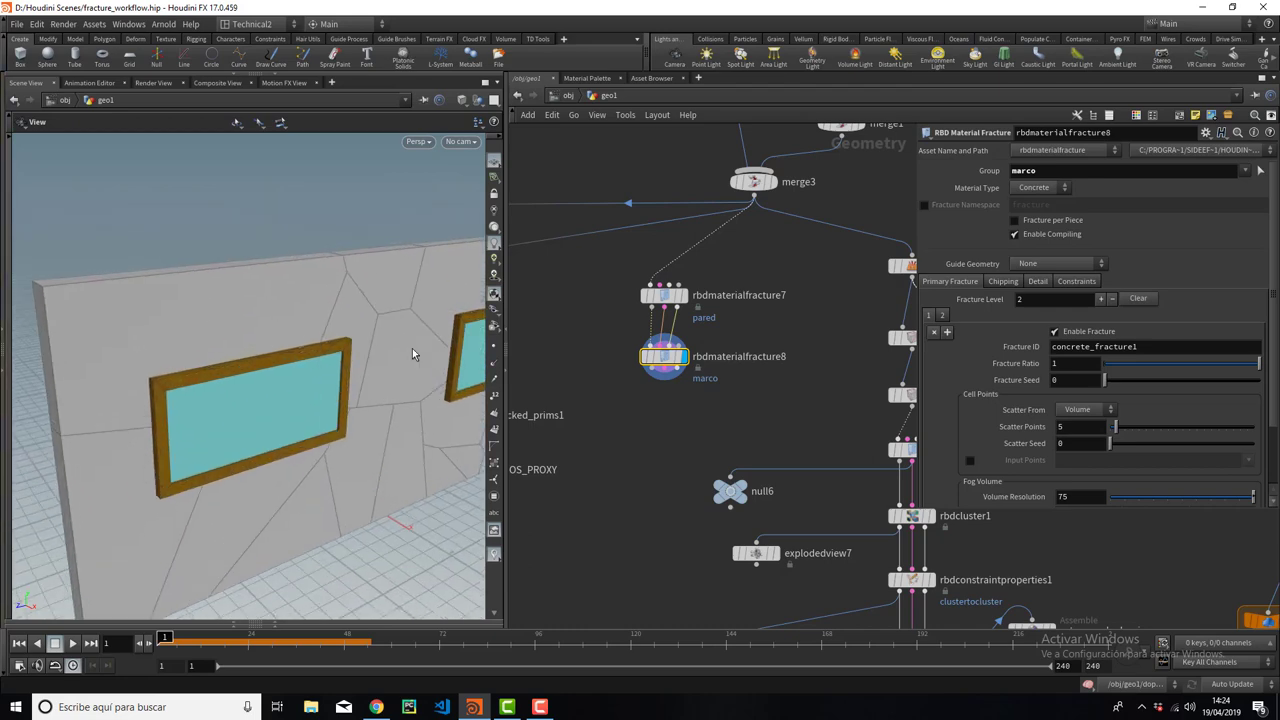
{"action": "mouse_move", "coordinate": [414, 354]}
{"action": "left_mouse_down"}
{"action": "mouse_move", "coordinate": [266, 386]}
{"action": "mouse_move", "coordinate": [382, 344]}
{"action": "left_mouse_up"}
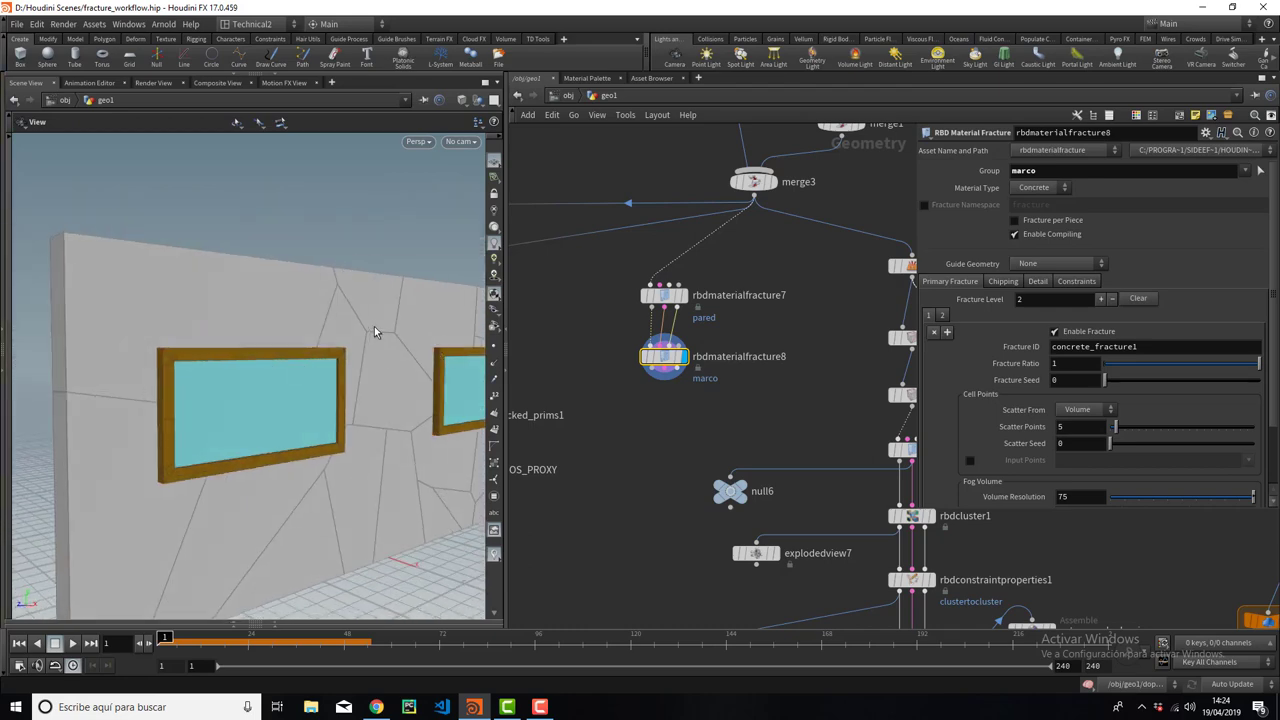
{"action": "scroll", "coordinate": [374, 332], "scroll_direction": "down", "scroll_amount": 5}
{"action": "left_click_drag", "start_coordinate": [313, 384], "coordinate": [345, 370]}
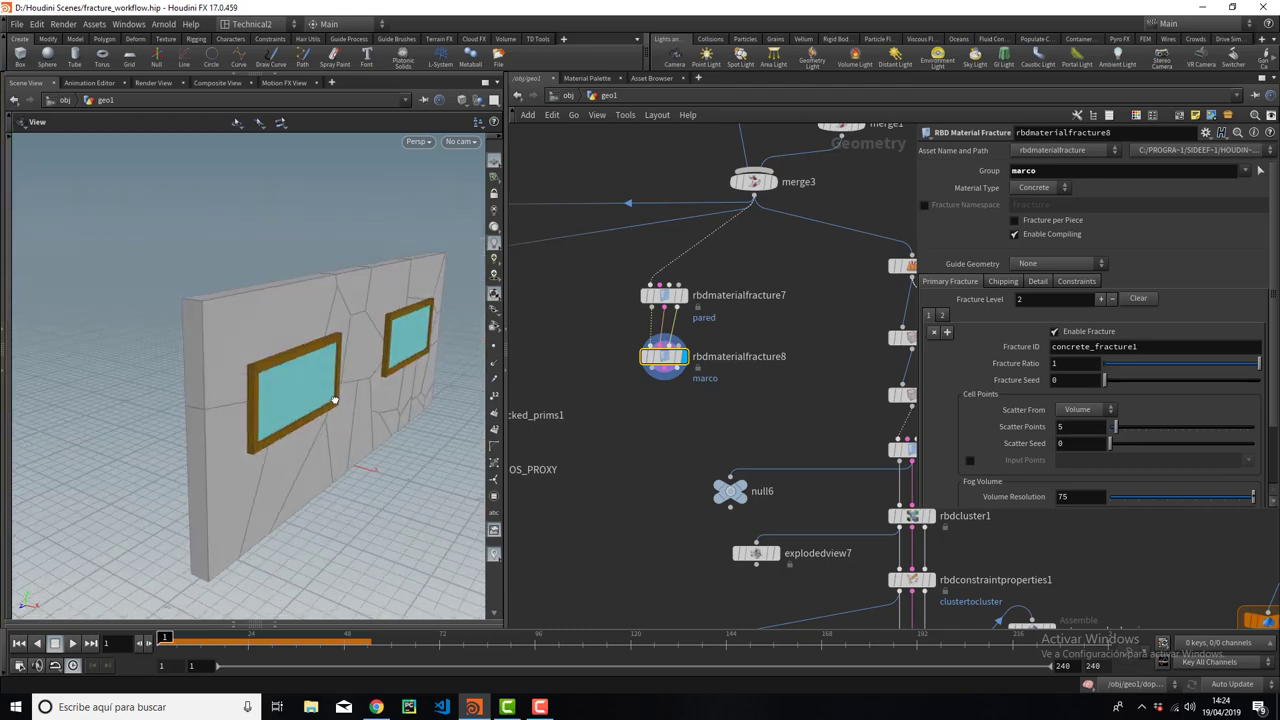
{"action": "left_click", "coordinate": [664, 369]}
{"action": "left_click", "coordinate": [648, 430]}
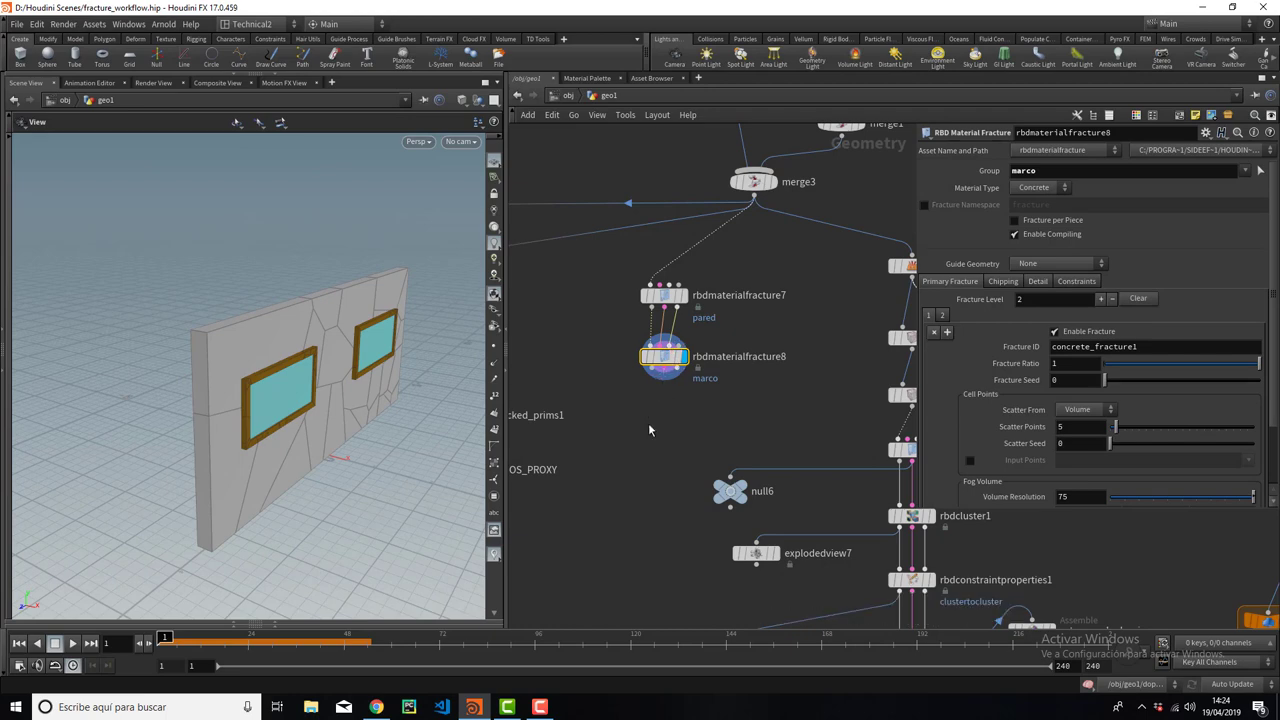
{"action": "left_click_drag", "start_coordinate": [757, 237], "coordinate": [640, 372]}
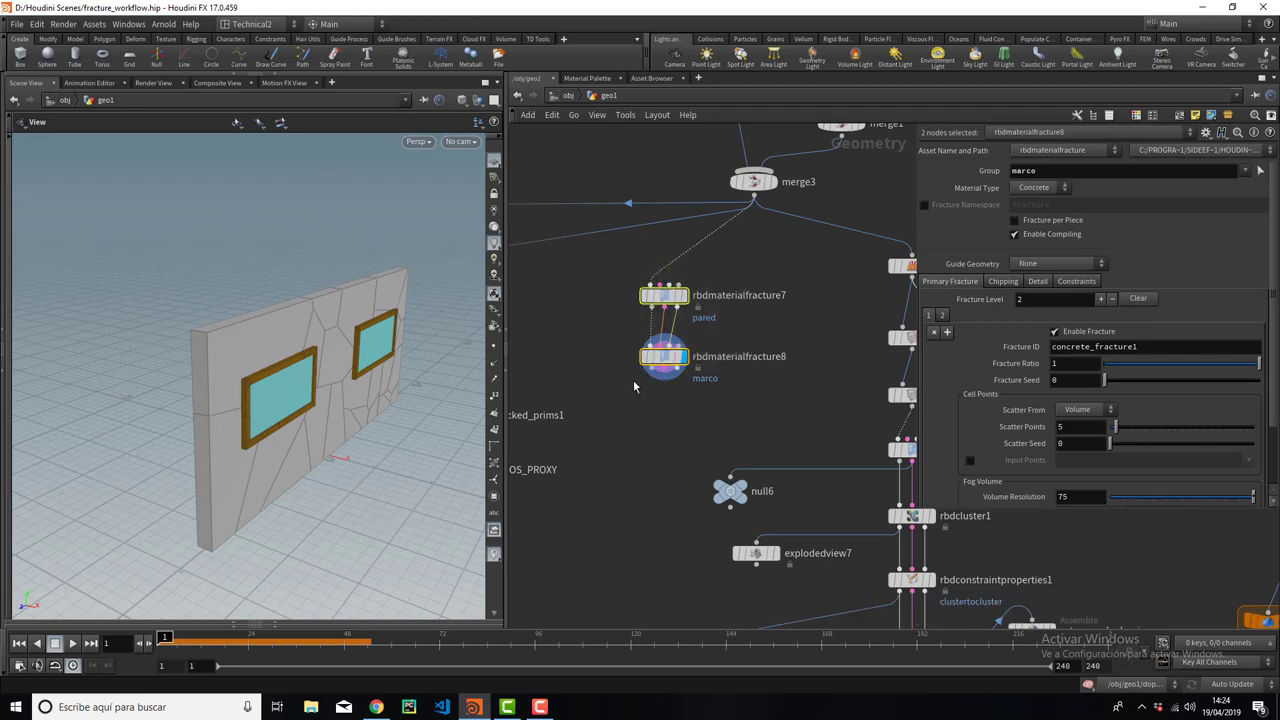
Shift the two fracture nodes, frame the network, and review rbdmaterialfracture7 and rbdmaterialfracture8 settings.
{"action": "left_click", "coordinate": [718, 296], "text": "shift"}
{"action": "left_click_drag", "start_coordinate": [670, 360], "coordinate": [659, 364]}
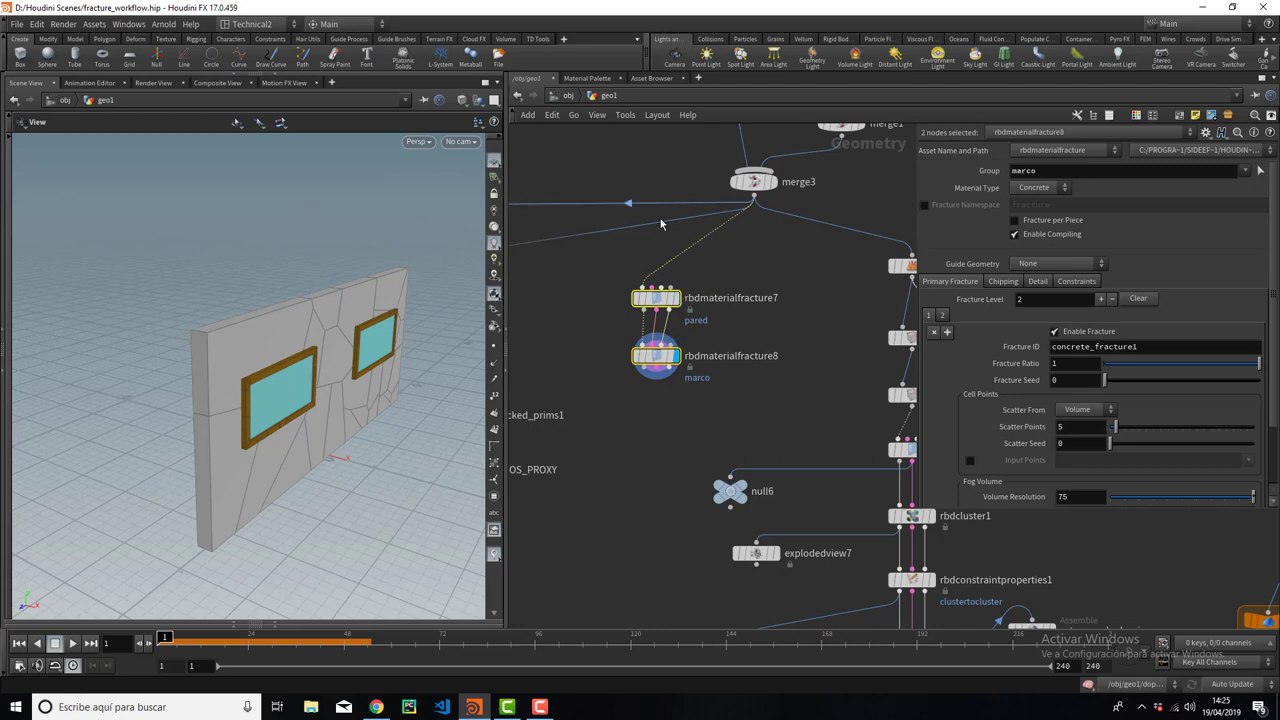
{"action": "key", "text": "h"}
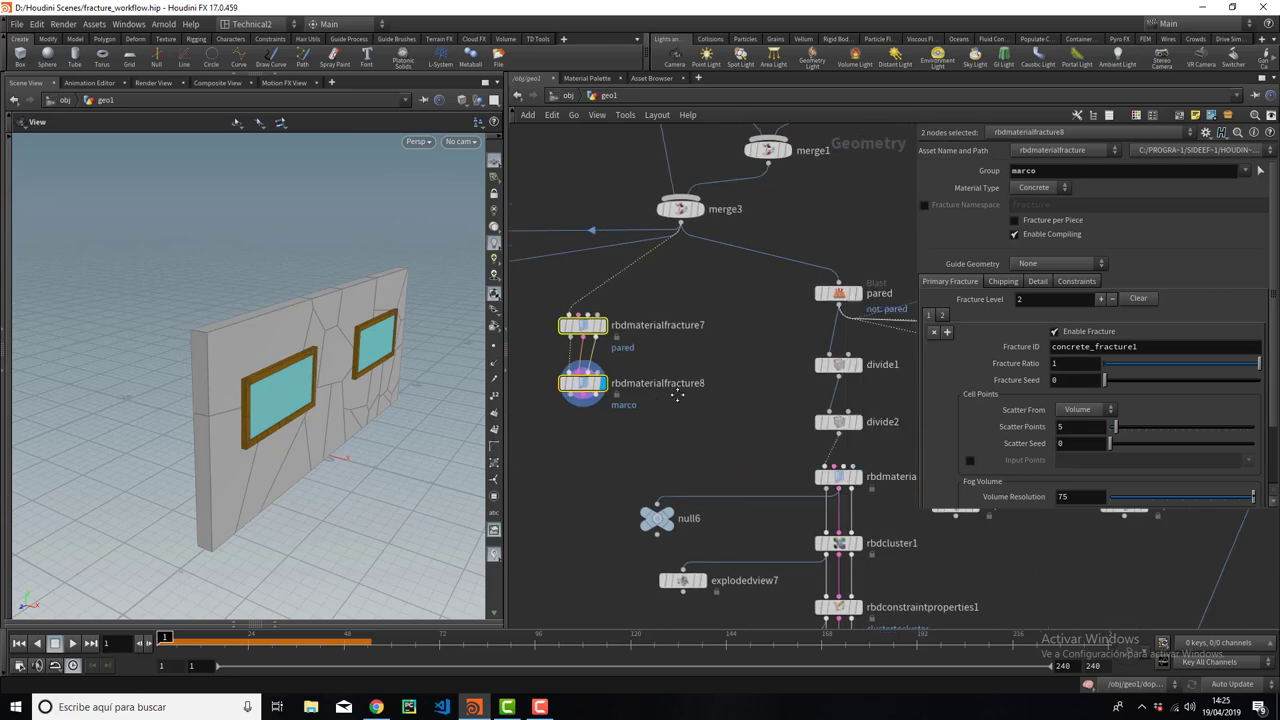
{"action": "left_click", "coordinate": [556, 344], "text": "shift"}
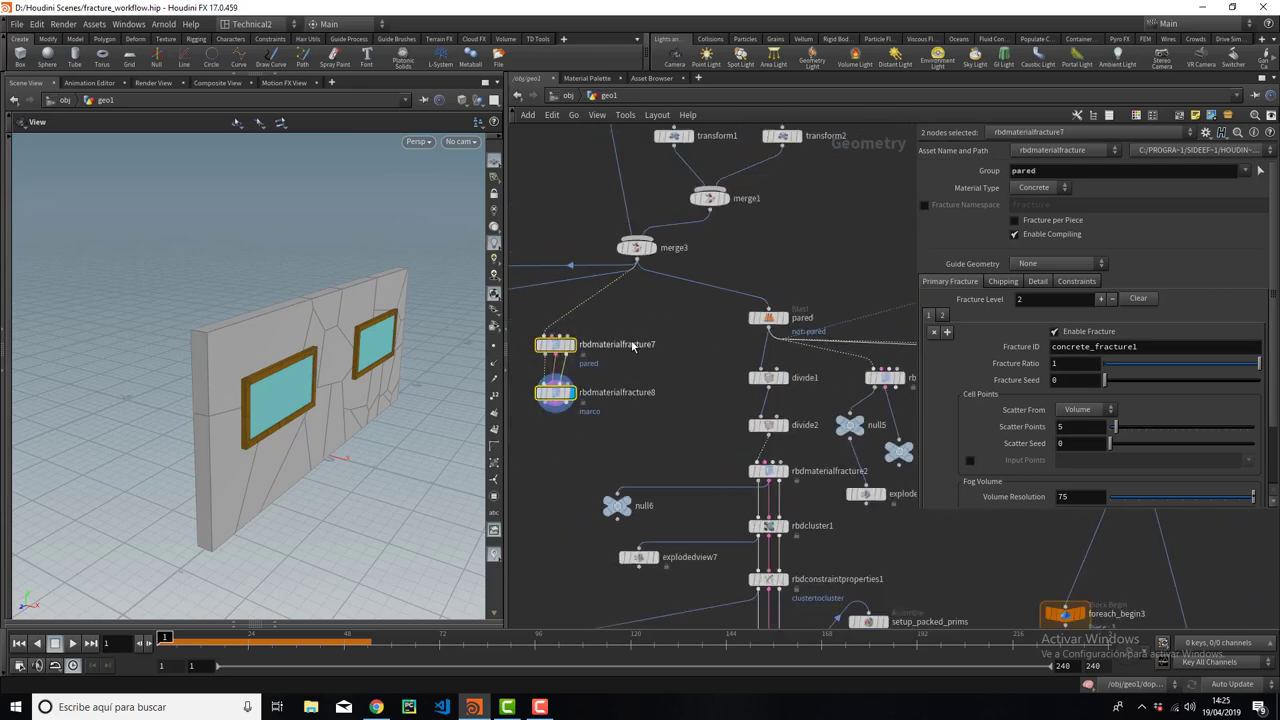
{"action": "left_click", "coordinate": [617, 392], "text": "shift"}
{"action": "left_click", "coordinate": [639, 408]}
Delete rbdmaterialfracture7 and rbdmaterialfracture8, leaving merge3's unfractured wall in the viewport.
{"action": "left_click_drag", "start_coordinate": [615, 298], "coordinate": [540, 405]}
{"action": "key", "text": "Delete"}
{"action": "scroll", "coordinate": [634, 364], "scroll_direction": "down", "scroll_amount": 2}
{"action": "scroll", "coordinate": [634, 364], "scroll_direction": "down", "scroll_amount": 2}
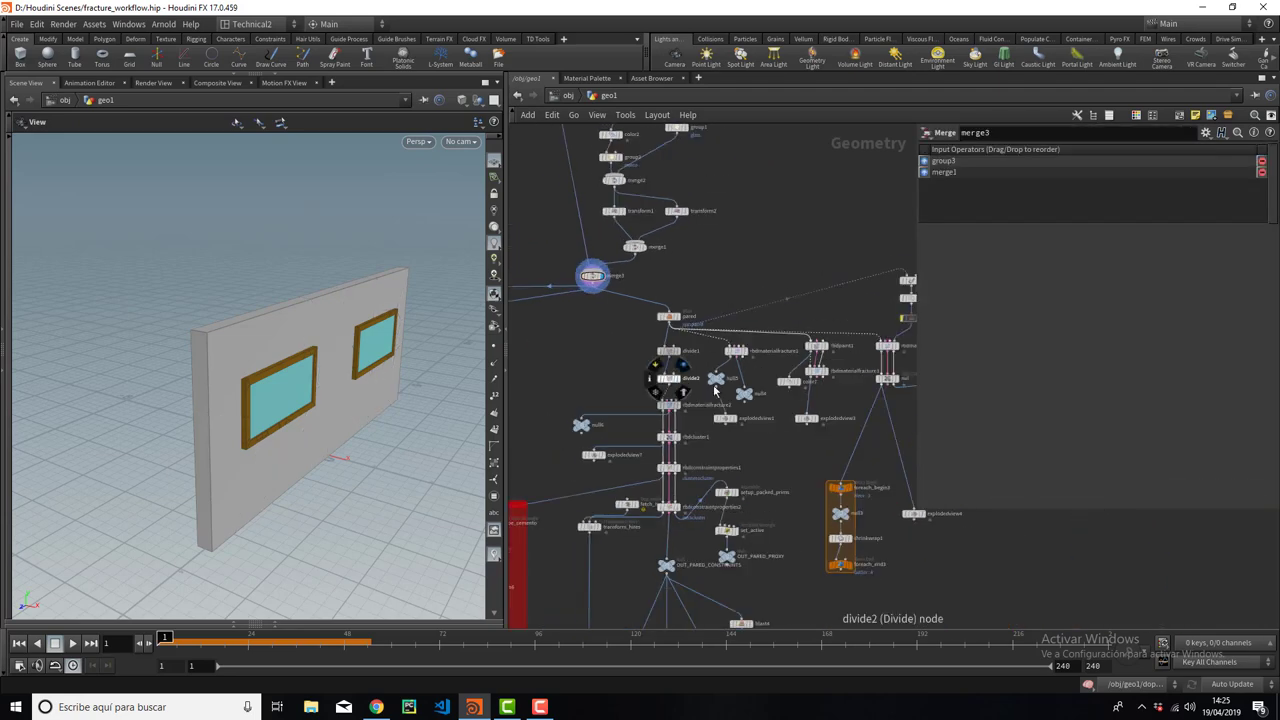
{"action": "left_click_drag", "start_coordinate": [461, 378], "coordinate": [379, 364]}
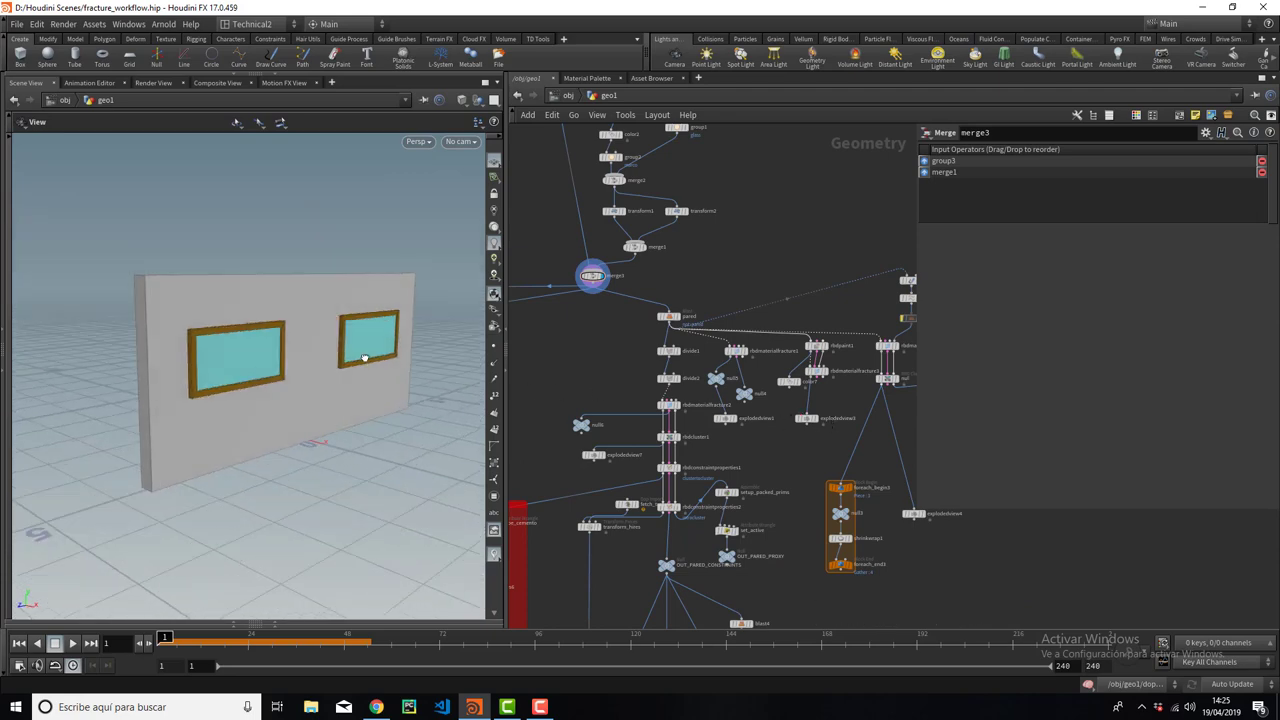
{"action": "middle_click_drag", "start_coordinate": [817, 245], "coordinate": [847, 211]}
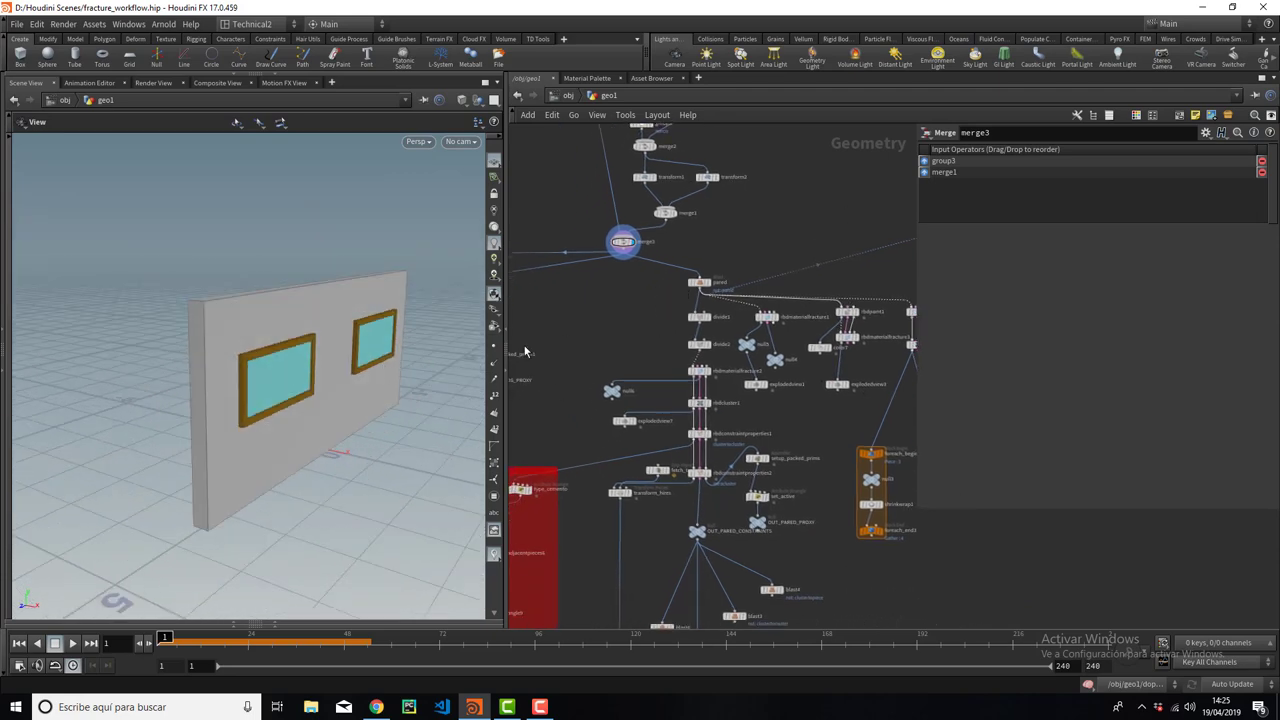